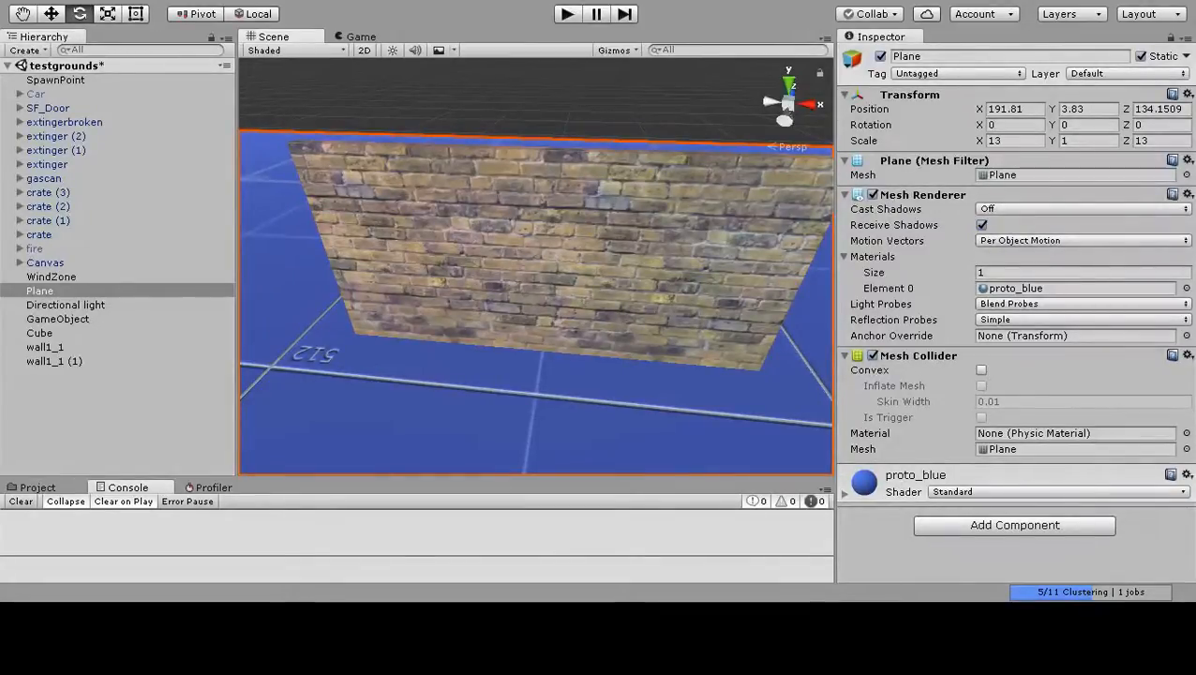
# Duplicate the end brick wall segment wall1_1 (1) and move the copy along X to about 217.92, next to the original.
pyautogui.click(594, 120)
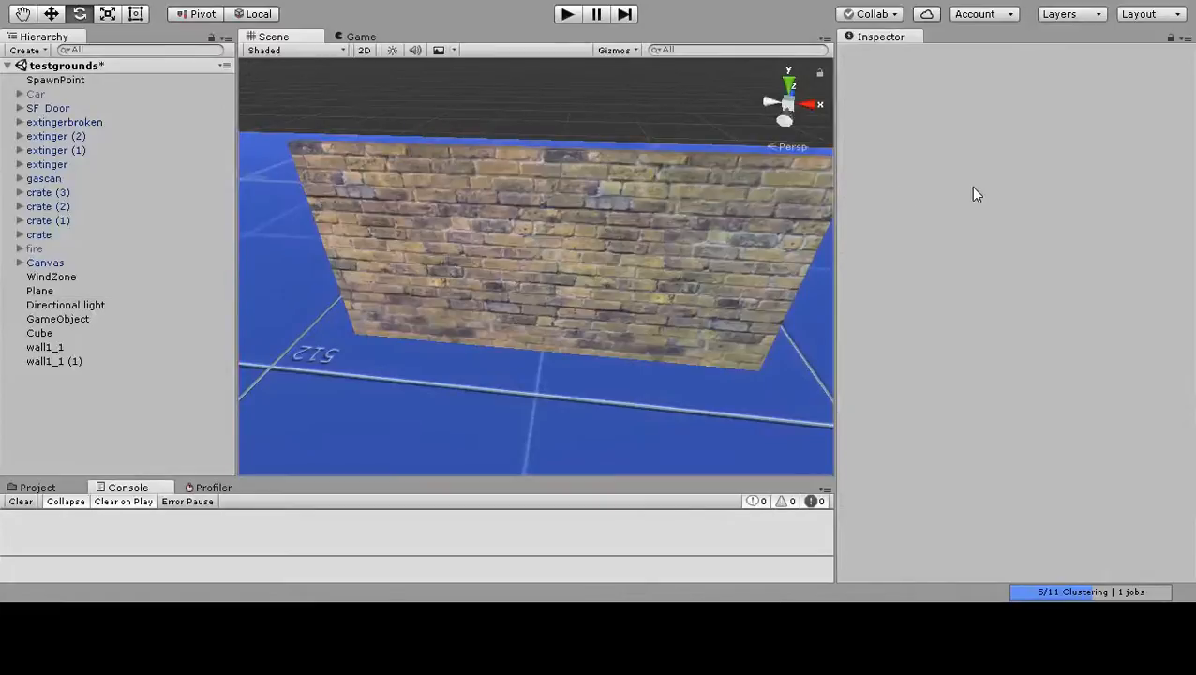
pyautogui.click(700, 272)
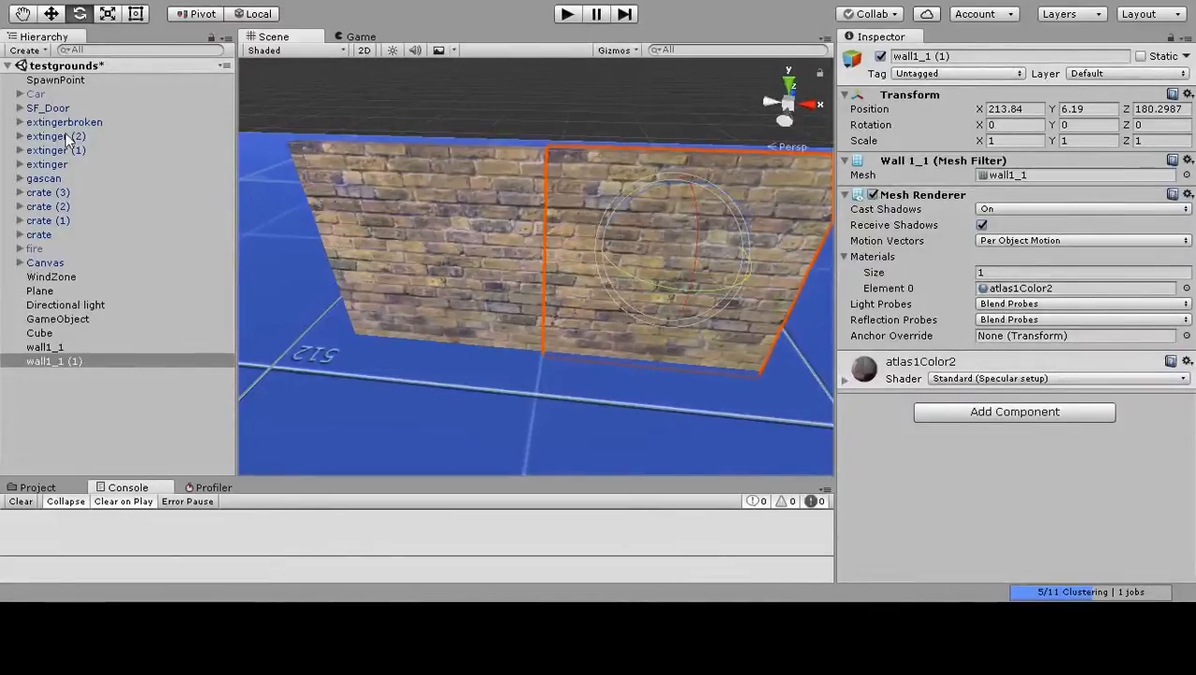
pyautogui.click(52, 13)
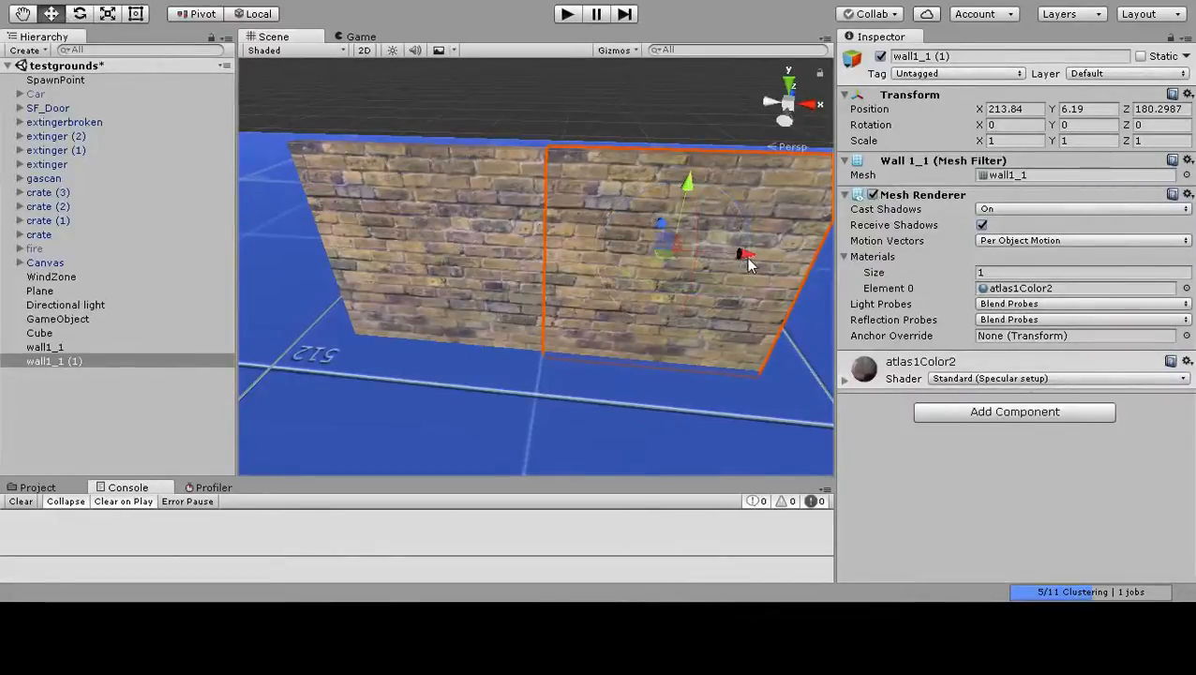
pyautogui.moveTo(741, 254); pyautogui.dragTo(750, 260)
pyautogui.hotkey('ctrl', 'z')
pyautogui.hotkey('ctrl', 'd')
pyautogui.moveTo(767, 331); pyautogui.dragTo(738, 321, button='middle')
pyautogui.press('f')
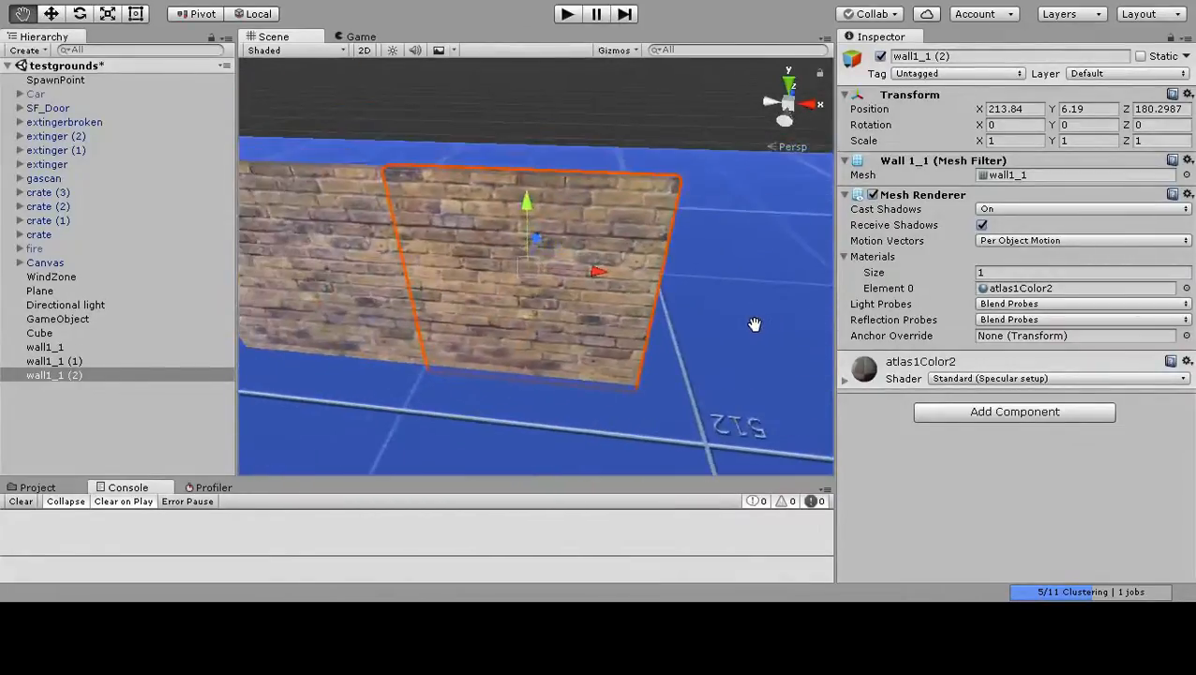
pyautogui.press('w')
pyautogui.moveTo(596, 273); pyautogui.dragTo(844, 306)
# Set the new wall copy's X position to exactly 217.84 and deselect it.
pyautogui.click(1035, 111)
pyautogui.doubleClick(1033, 108)
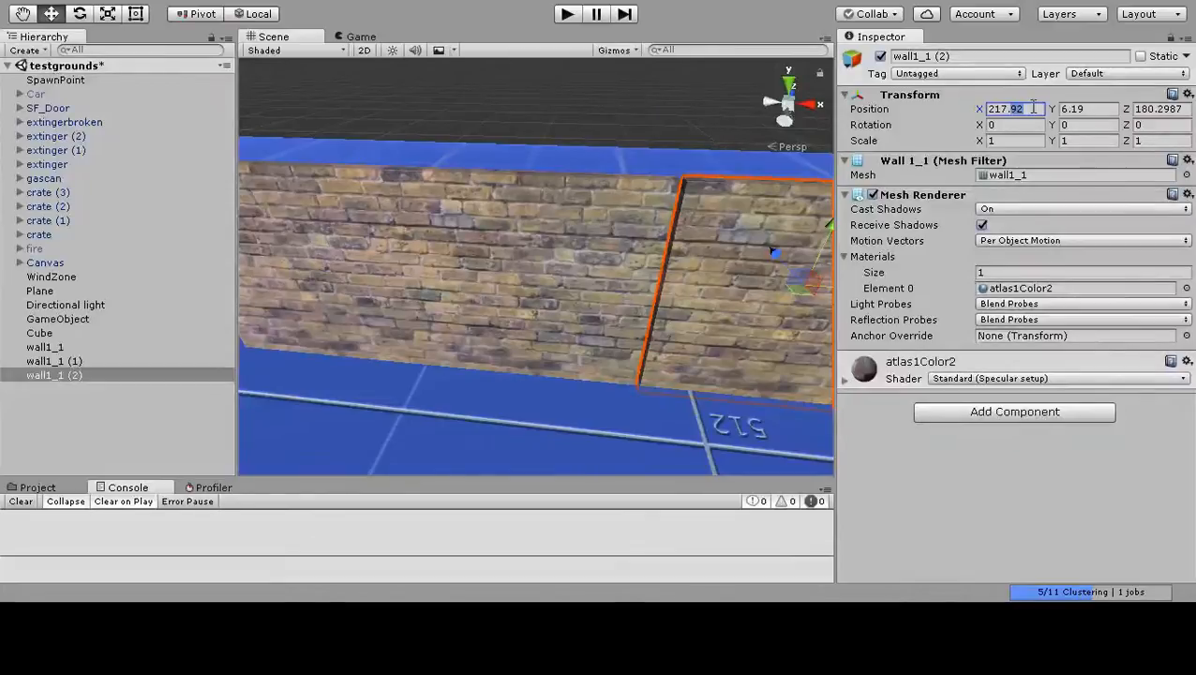
pyautogui.write('84')
pyautogui.click(727, 136)
# Examine the seams, top edges and ends of the joined brick wall segments from several angles and distances.
pyautogui.moveTo(709, 185); pyautogui.dragTo(678, 179, button='middle')
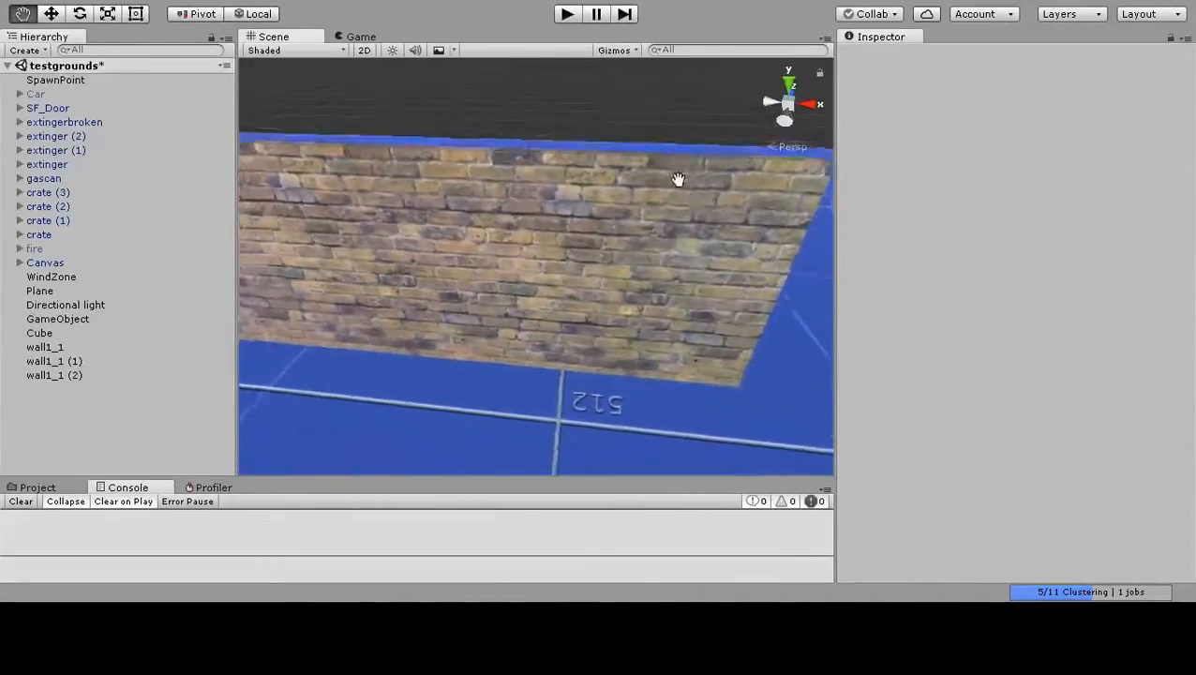
pyautogui.scroll(5, 686, 190)
pyautogui.moveTo(615, 212); pyautogui.dragTo(634, 243, button='middle')
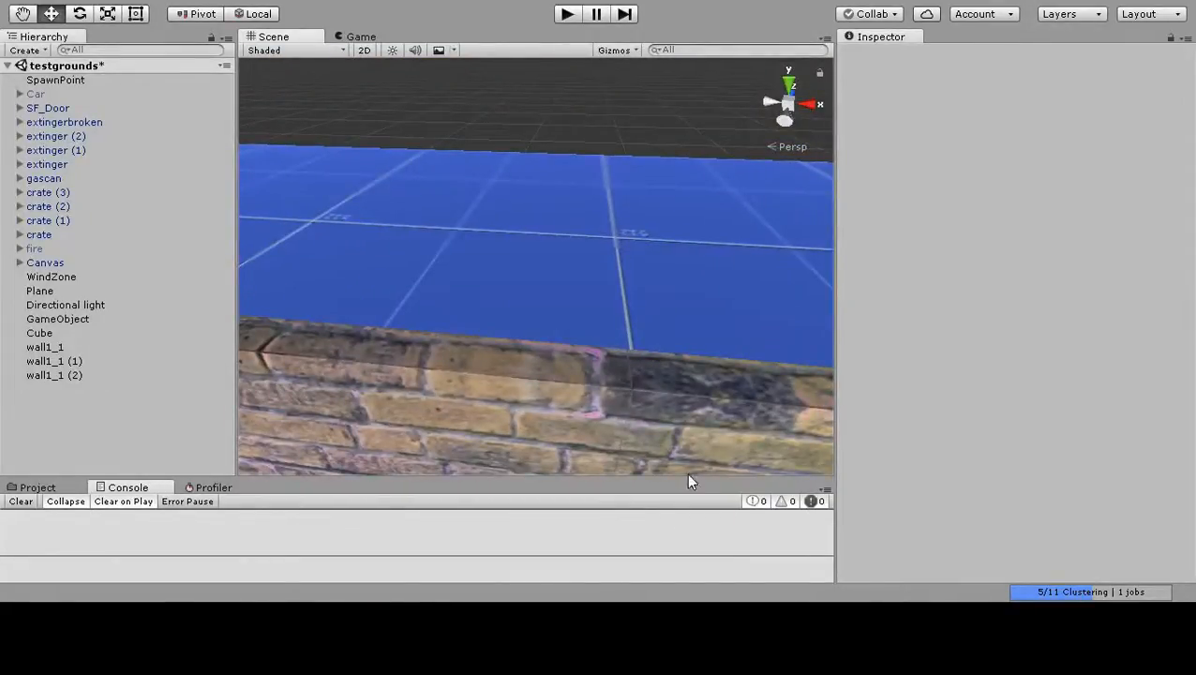
pyautogui.click(695, 446)
pyautogui.moveTo(687, 296); pyautogui.dragTo(686, 278, button='middle')
pyautogui.click(549, 132)
pyautogui.moveTo(452, 132); pyautogui.dragTo(567, 162, button='middle')
pyautogui.moveTo(567, 162); pyautogui.dragTo(791, 278, button='right')
pyautogui.moveTo(527, 269); pyautogui.dragTo(621, 285, button='right')
pyautogui.moveTo(621, 285); pyautogui.dragTo(597, 280, button='middle')
pyautogui.moveTo(596, 279)
pyautogui.mouseDown(button='right')
pyautogui.moveTo(534, 299)
pyautogui.moveTo(542, 278)
pyautogui.moveTo(573, 282)
pyautogui.mouseUp(button='right')
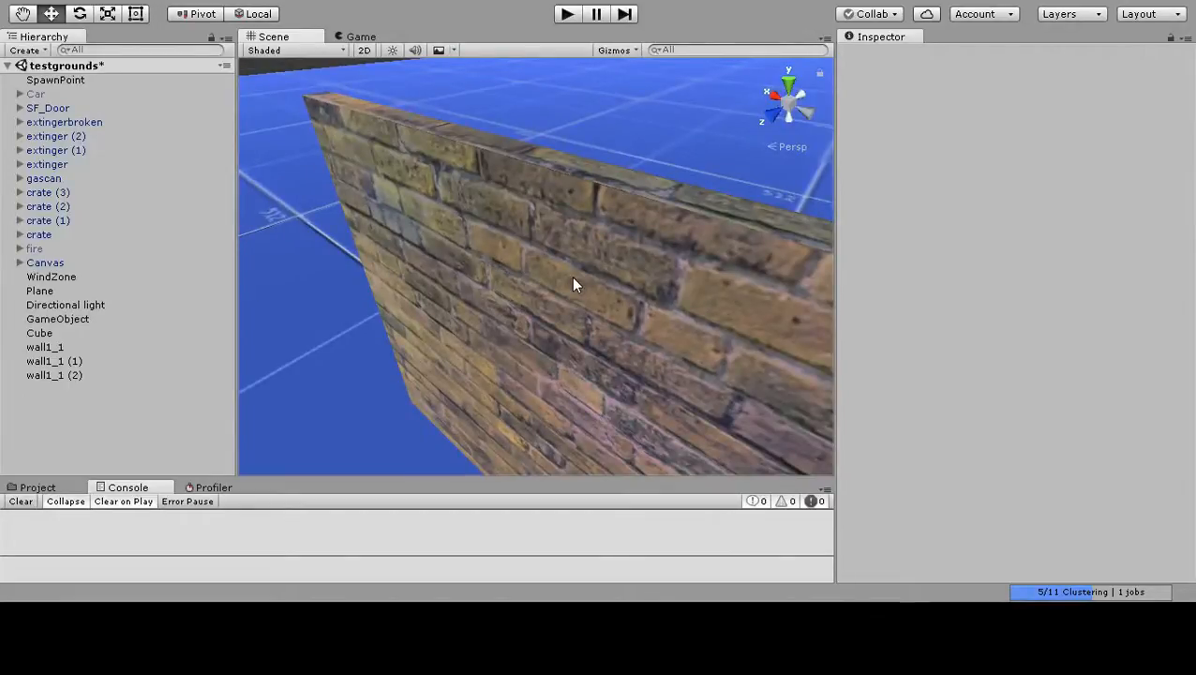
pyautogui.moveTo(585, 274); pyautogui.dragTo(572, 296, button='middle')
pyautogui.moveTo(572, 296); pyautogui.dragTo(366, 342, button='right')
pyautogui.moveTo(560, 288); pyautogui.dragTo(473, 309, button='middle')
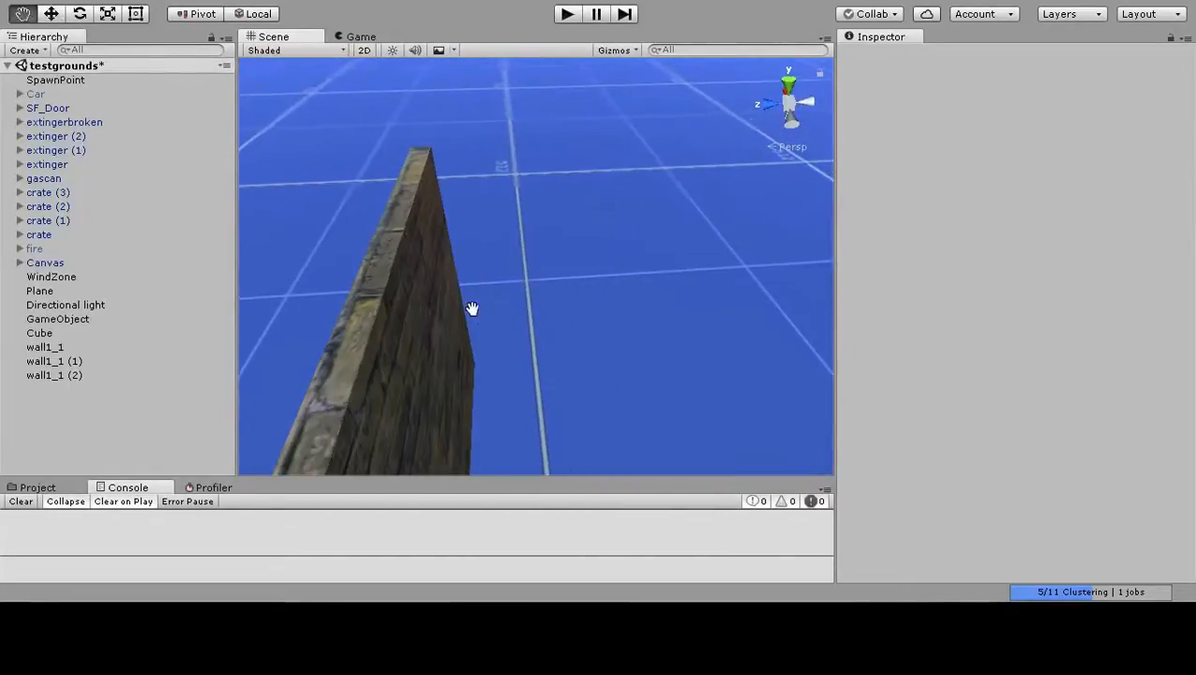
pyautogui.moveTo(473, 315); pyautogui.dragTo(301, 319, button='right')
pyautogui.moveTo(607, 286)
pyautogui.mouseDown(button='middle')
pyautogui.moveTo(563, 257)
pyautogui.moveTo(590, 292)
pyautogui.mouseUp(button='middle')
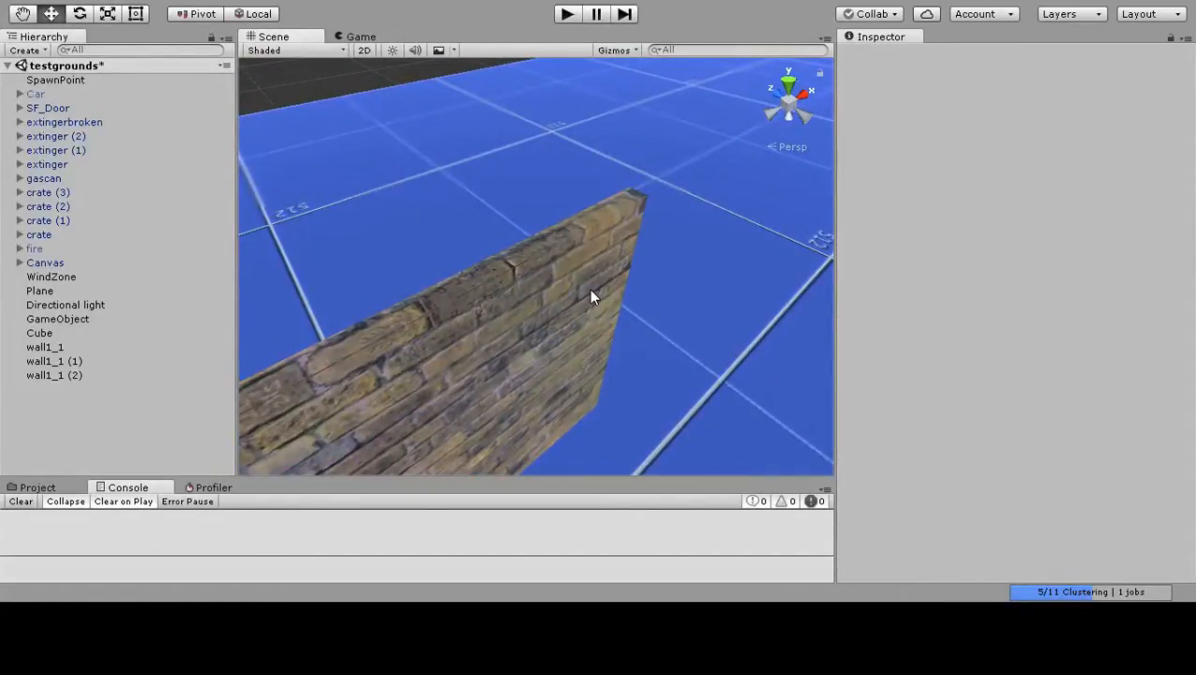
pyautogui.scroll(3, 586, 293)
pyautogui.scroll(-3, 586, 293)
pyautogui.moveTo(586, 294); pyautogui.dragTo(643, 266, button='middle')
pyautogui.moveTo(648, 304); pyautogui.dragTo(494, 320, button='right')
pyautogui.moveTo(494, 321); pyautogui.dragTo(612, 327, button='middle')
pyautogui.moveTo(612, 326); pyautogui.dragTo(679, 359, button='right')
pyautogui.moveTo(608, 367)
pyautogui.mouseDown(button='middle')
pyautogui.moveTo(590, 358)
pyautogui.moveTo(587, 369)
pyautogui.mouseUp(button='middle')
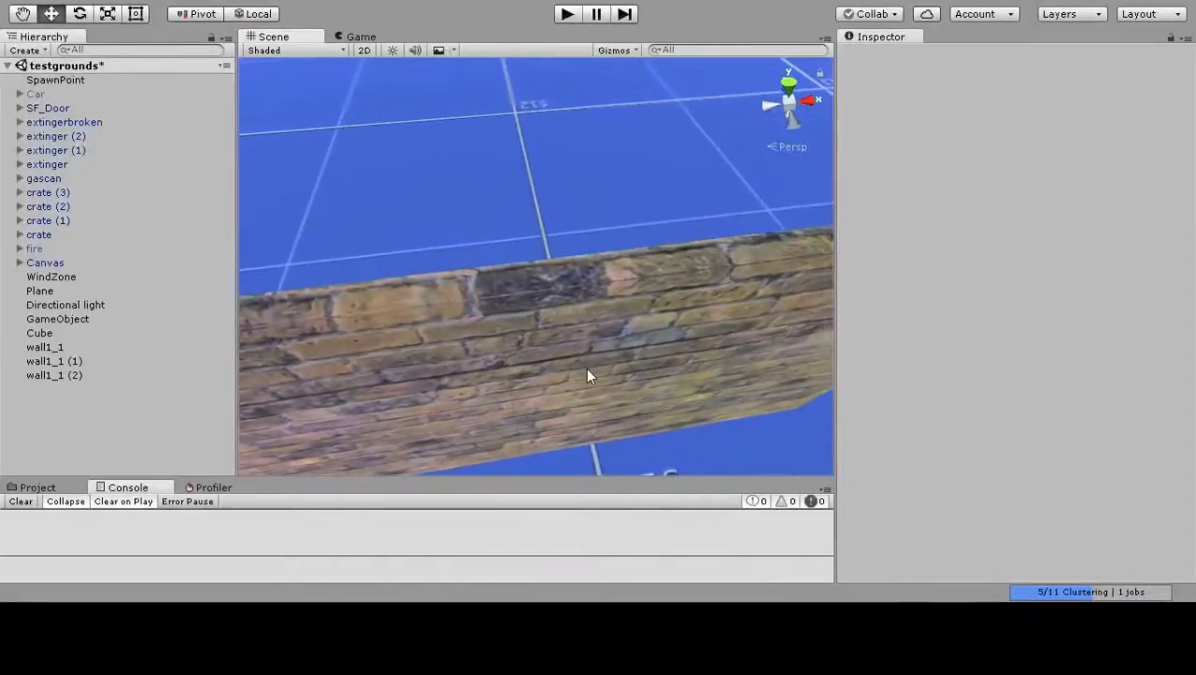
pyautogui.scroll(2, 587, 367)
pyautogui.moveTo(545, 323); pyautogui.dragTo(470, 329, button='middle')
pyautogui.scroll(-3, 478, 337)
pyautogui.moveTo(536, 330); pyautogui.dragTo(478, 305, button='right')
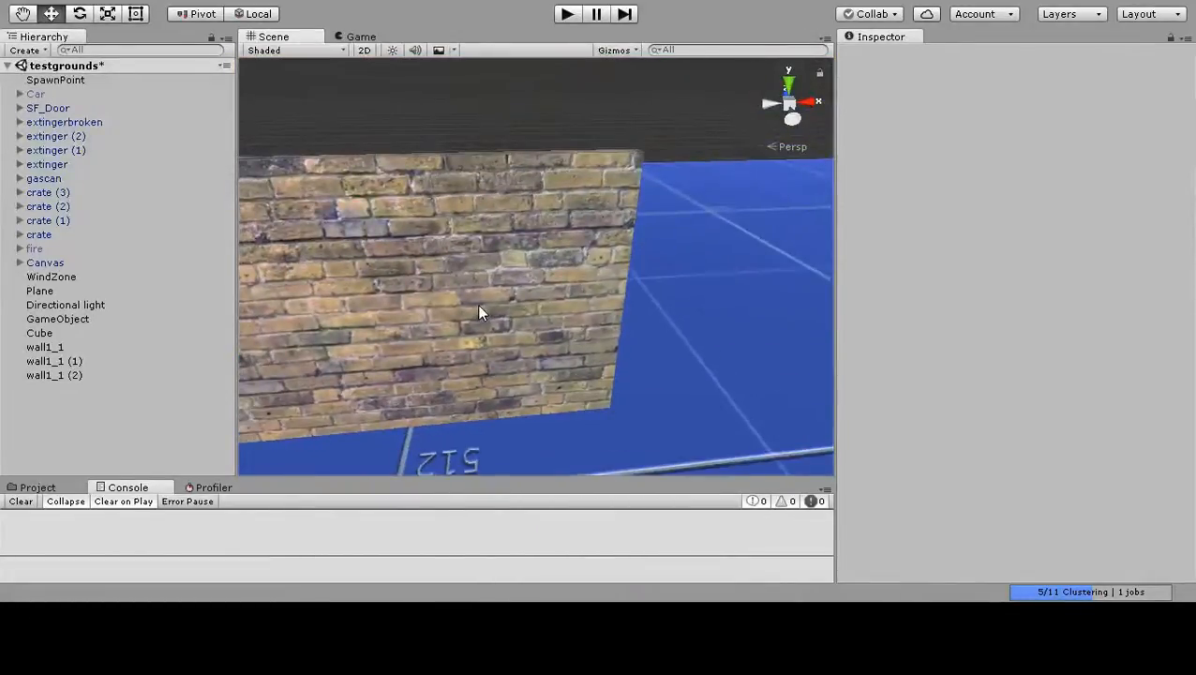
# Duplicate wall1_1 (2) and place the copy at the end of the row with an X position of 221.84.
pyautogui.click(478, 313)
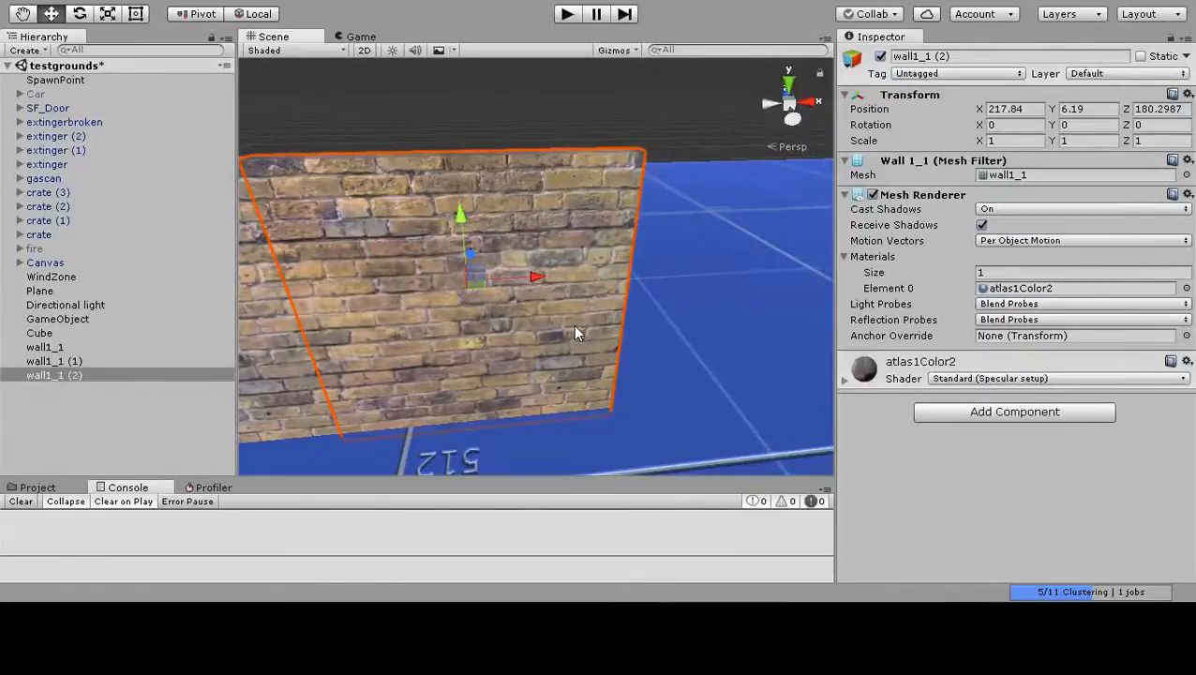
pyautogui.hotkey('ctrl', 'd')
pyautogui.moveTo(534, 274); pyautogui.dragTo(859, 285)
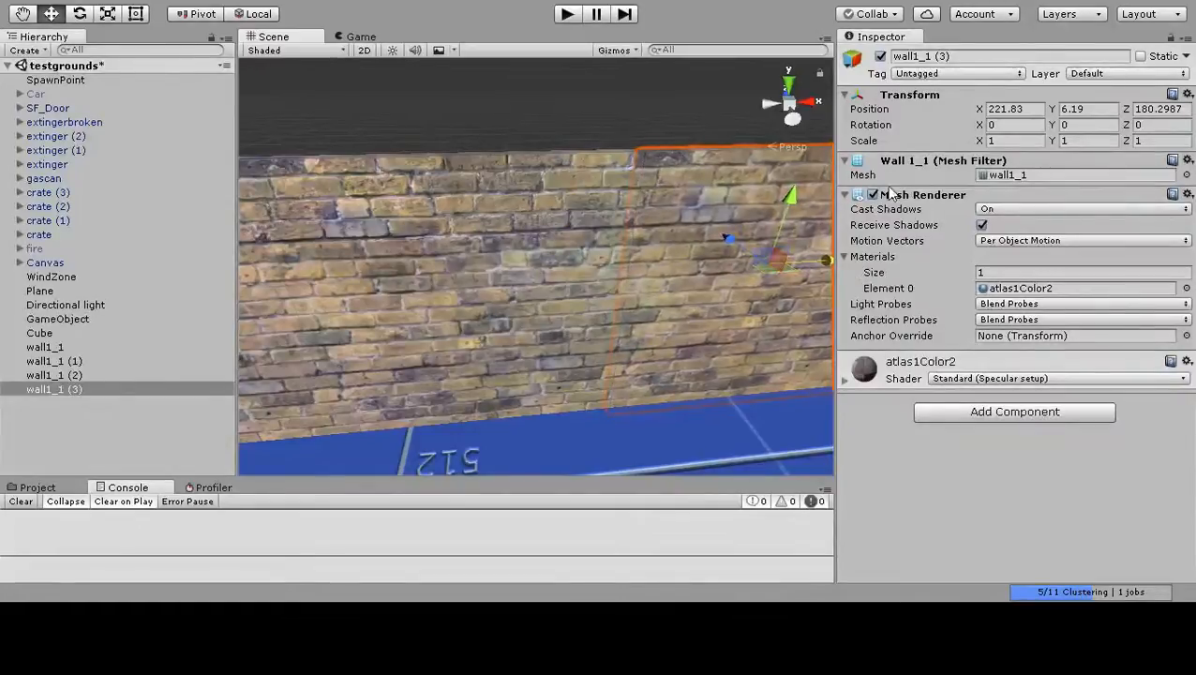
pyautogui.click(1025, 111)
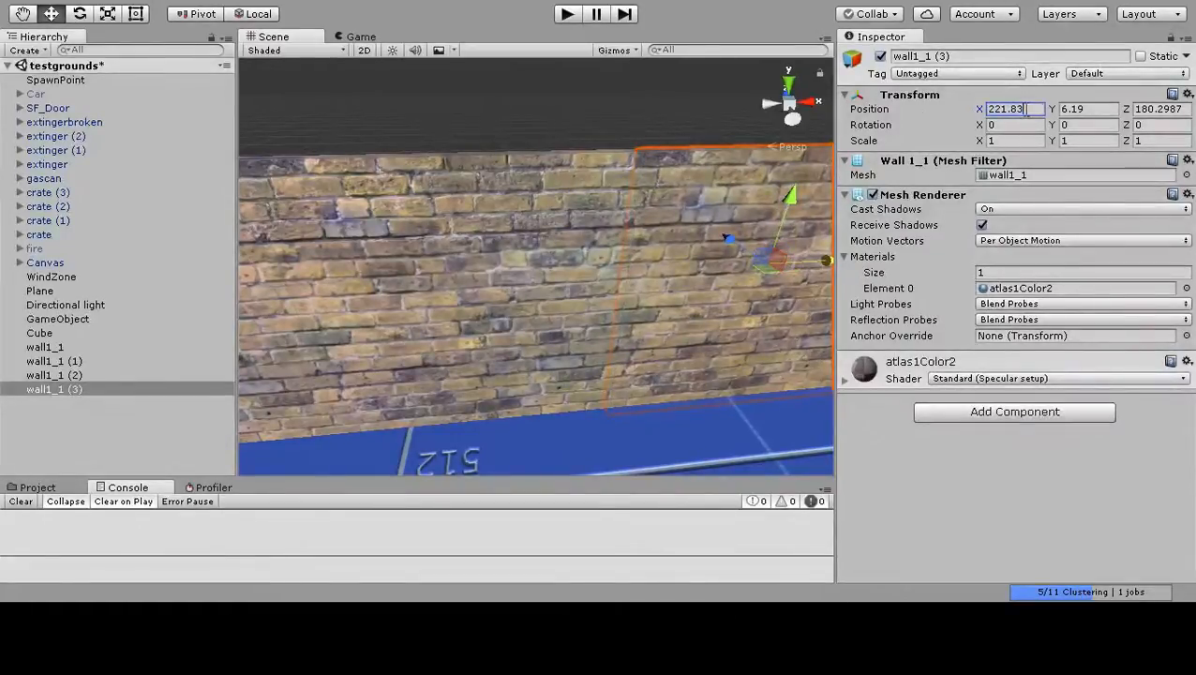
pyautogui.press('BackSpace')
pyautogui.write('4')
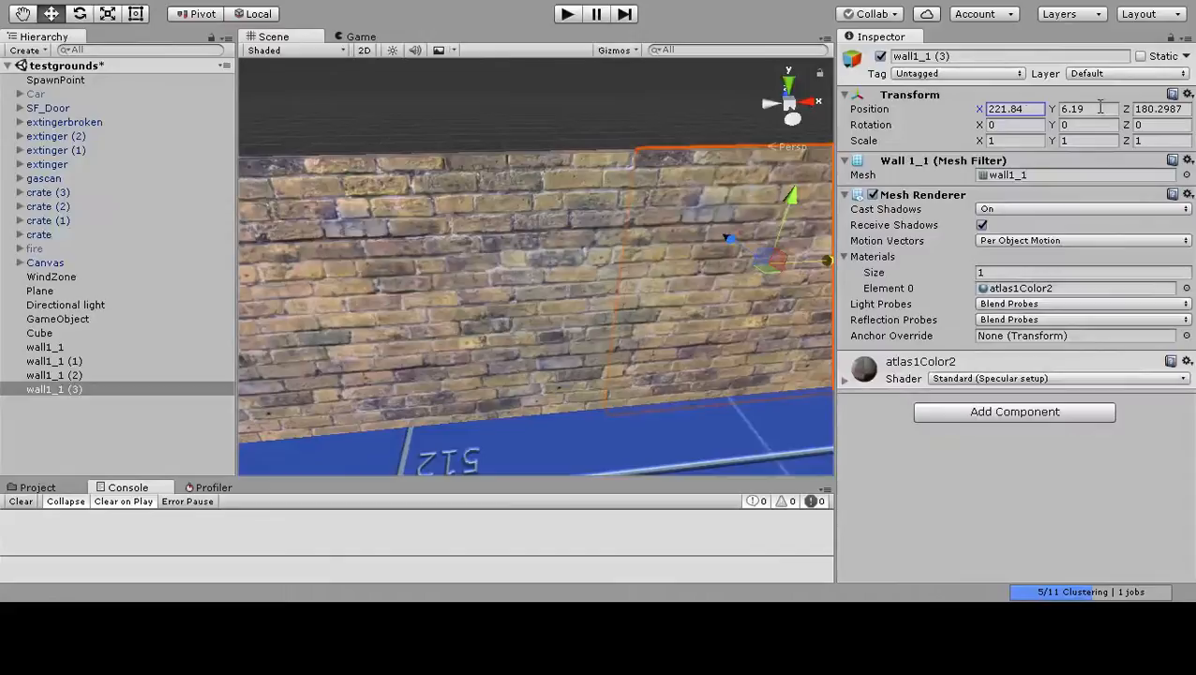
# Inspect the seam between the two newest brick wall segments up close and from farther away.
pyautogui.scroll(5, 614, 151)
pyautogui.moveTo(614, 151); pyautogui.dragTo(592, 178, button='middle')
pyautogui.scroll(5, 641, 233)
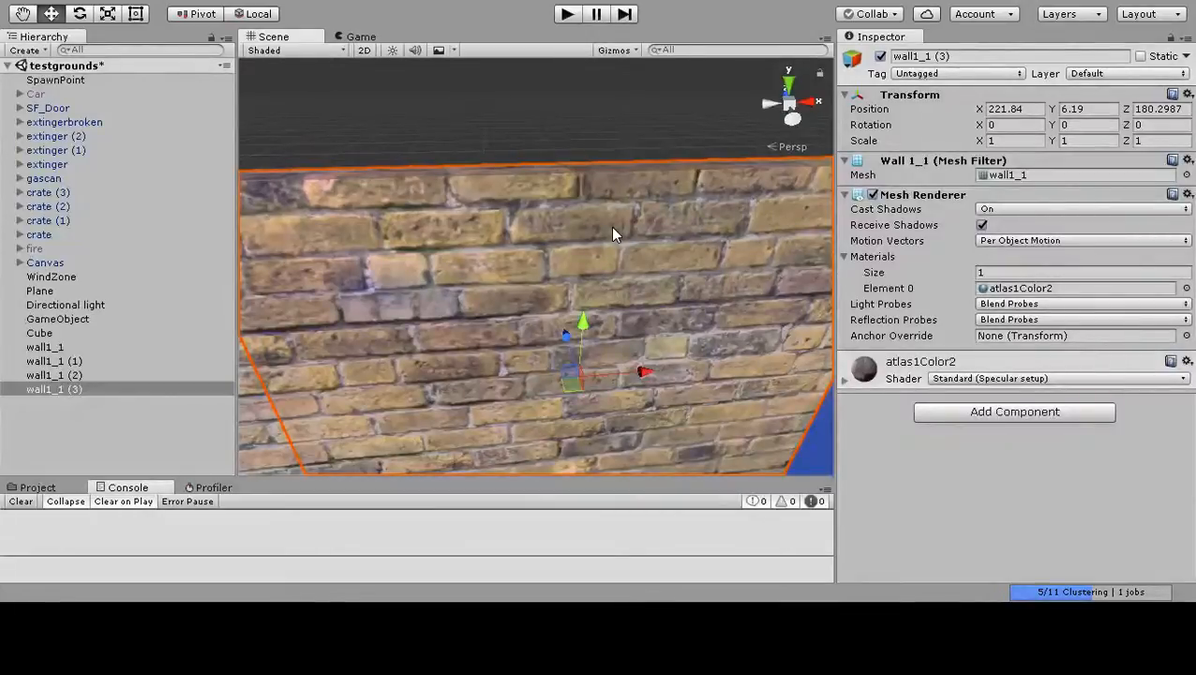
pyautogui.moveTo(484, 283); pyautogui.dragTo(568, 295, button='middle')
pyautogui.scroll(-2, 561, 298)
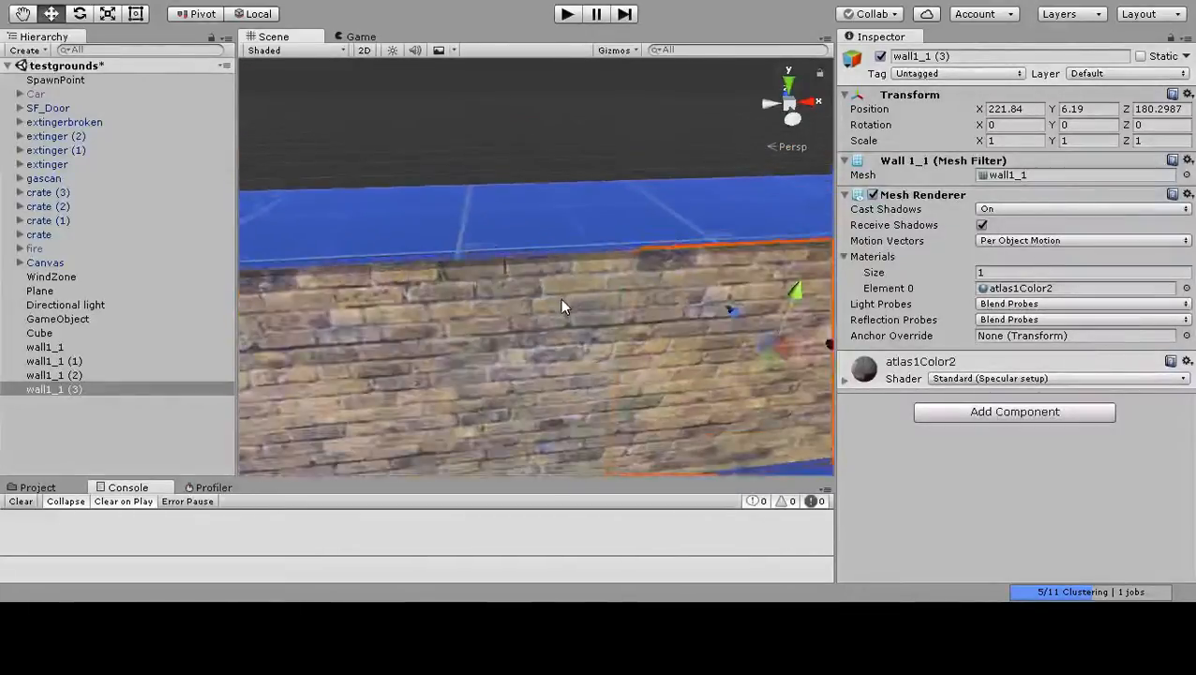
pyautogui.scroll(-3, 562, 299)
pyautogui.moveTo(521, 330)
pyautogui.mouseDown(button='middle')
pyautogui.moveTo(585, 315)
pyautogui.moveTo(514, 319)
pyautogui.mouseUp(button='middle')
pyautogui.scroll(-4, 549, 324)
pyautogui.scroll(2, 550, 321)
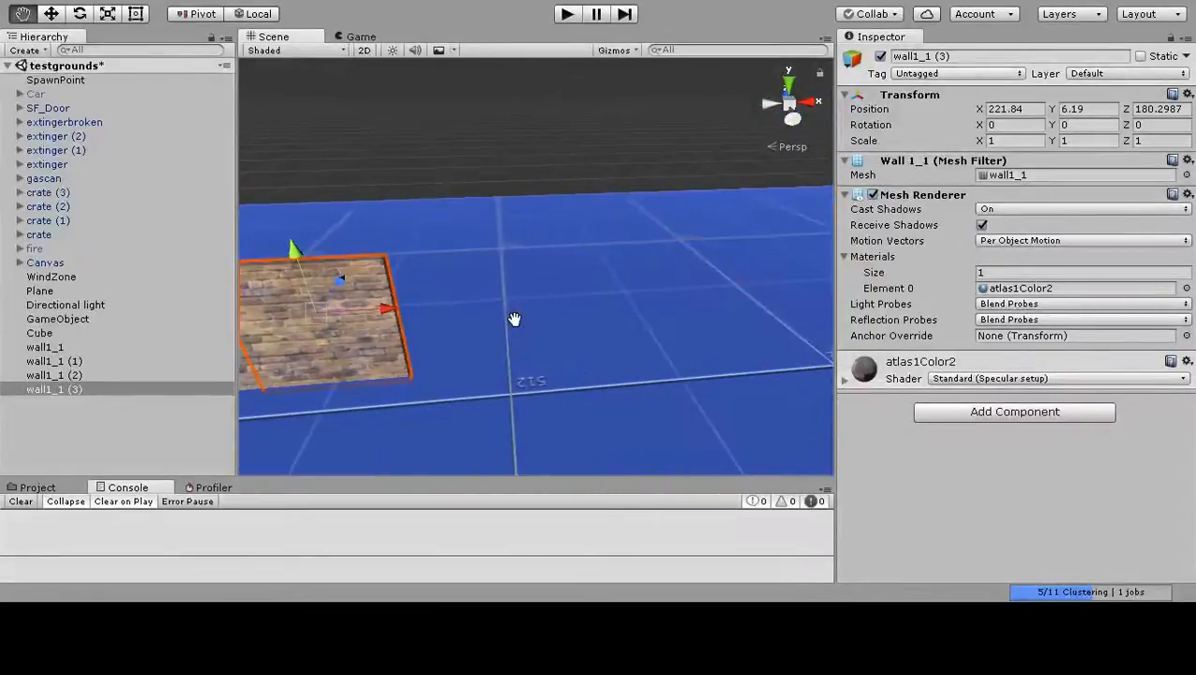
# Duplicate wall1_1 (3) and move the copy along X to about 225.85, at the end of the wall row.
pyautogui.press('f')
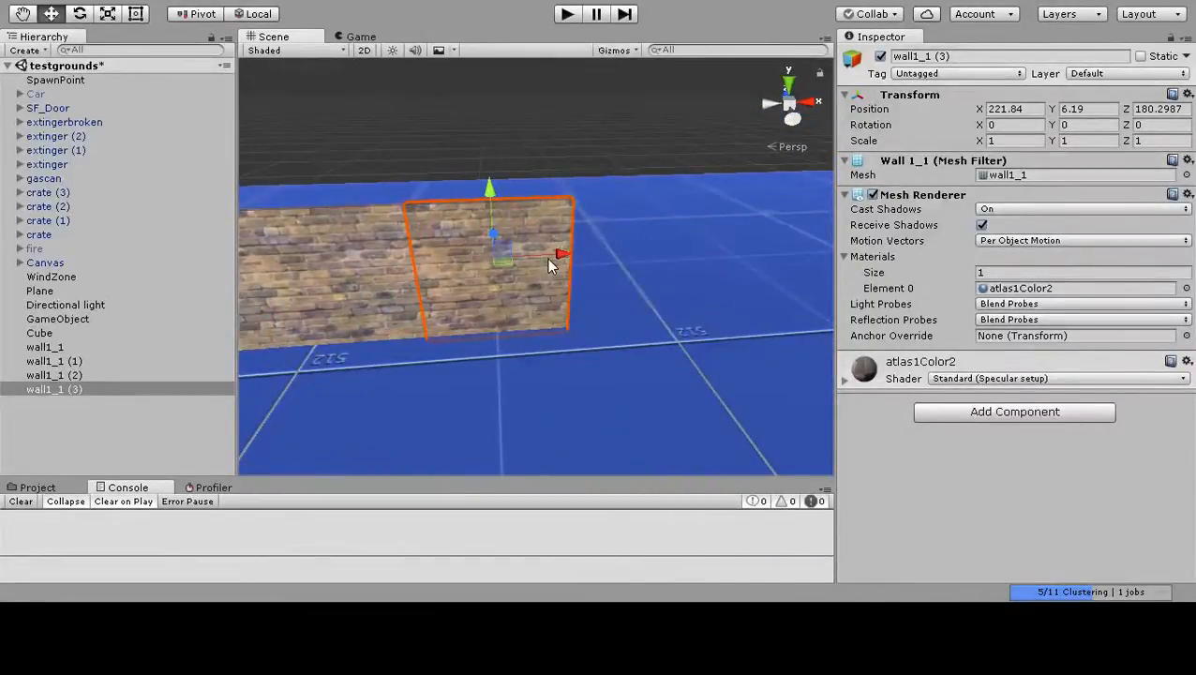
pyautogui.hotkey('ctrl', 'd')
pyautogui.moveTo(562, 254); pyautogui.dragTo(706, 244)
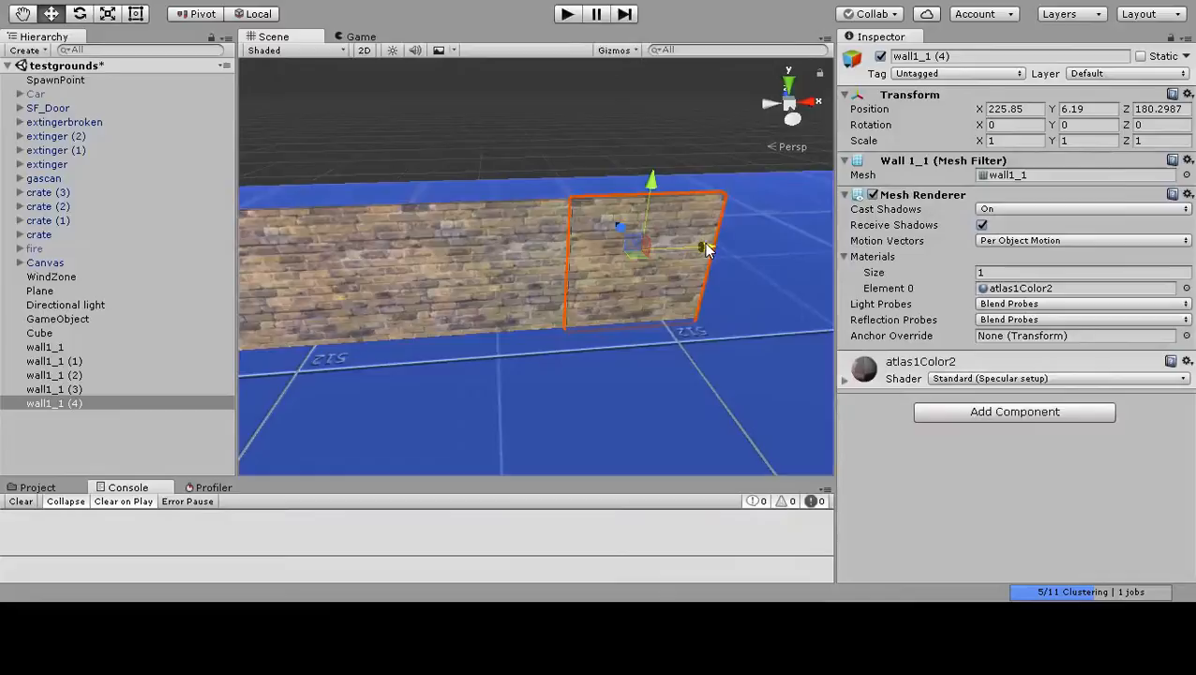
# Stretch wall1_1 (4) along X to a scale of about 6.89 and move it to X about 237.62, against the row's end.
pyautogui.moveTo(714, 302)
pyautogui.mouseDown(button='middle')
pyautogui.moveTo(670, 299)
pyautogui.moveTo(746, 297)
pyautogui.moveTo(713, 296)
pyautogui.mouseUp(button='middle')
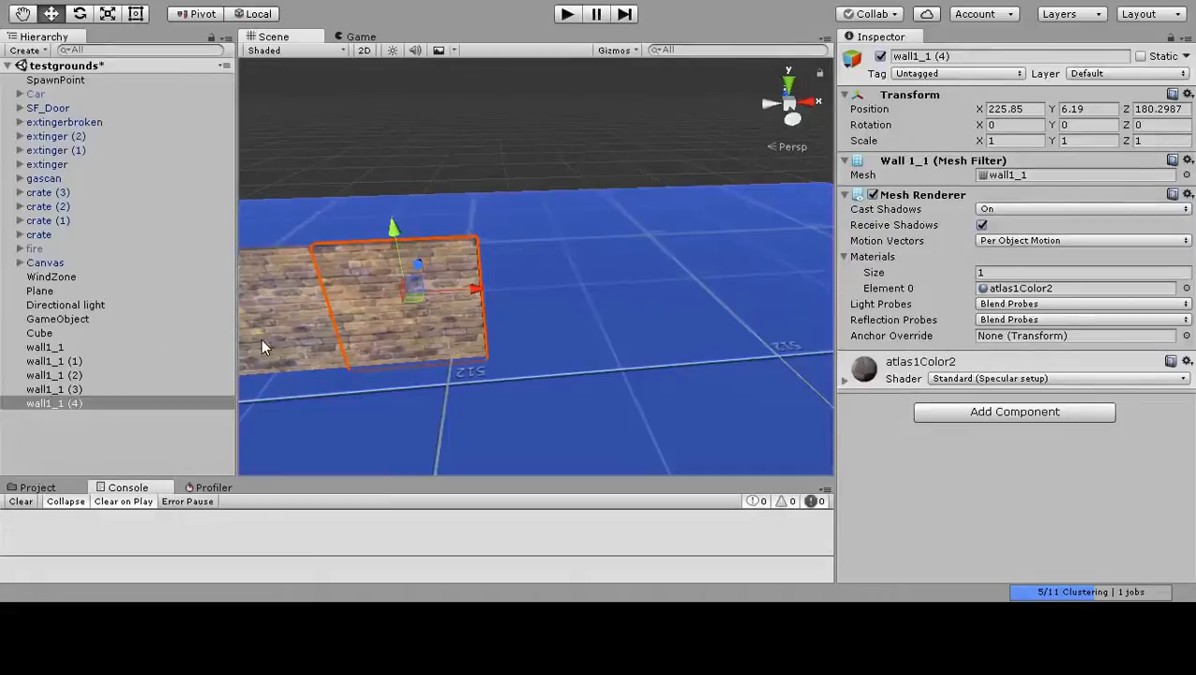
pyautogui.click(106, 15)
pyautogui.moveTo(474, 292); pyautogui.dragTo(771, 300)
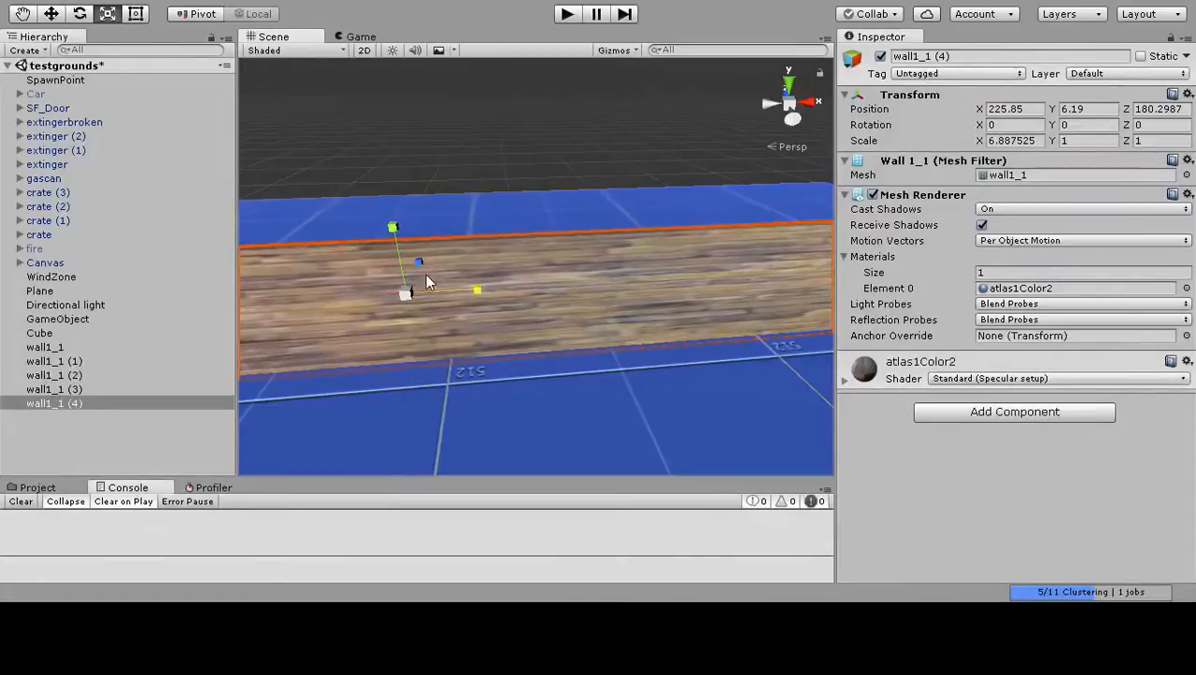
pyautogui.press('w')
pyautogui.moveTo(471, 290); pyautogui.dragTo(917, 310)
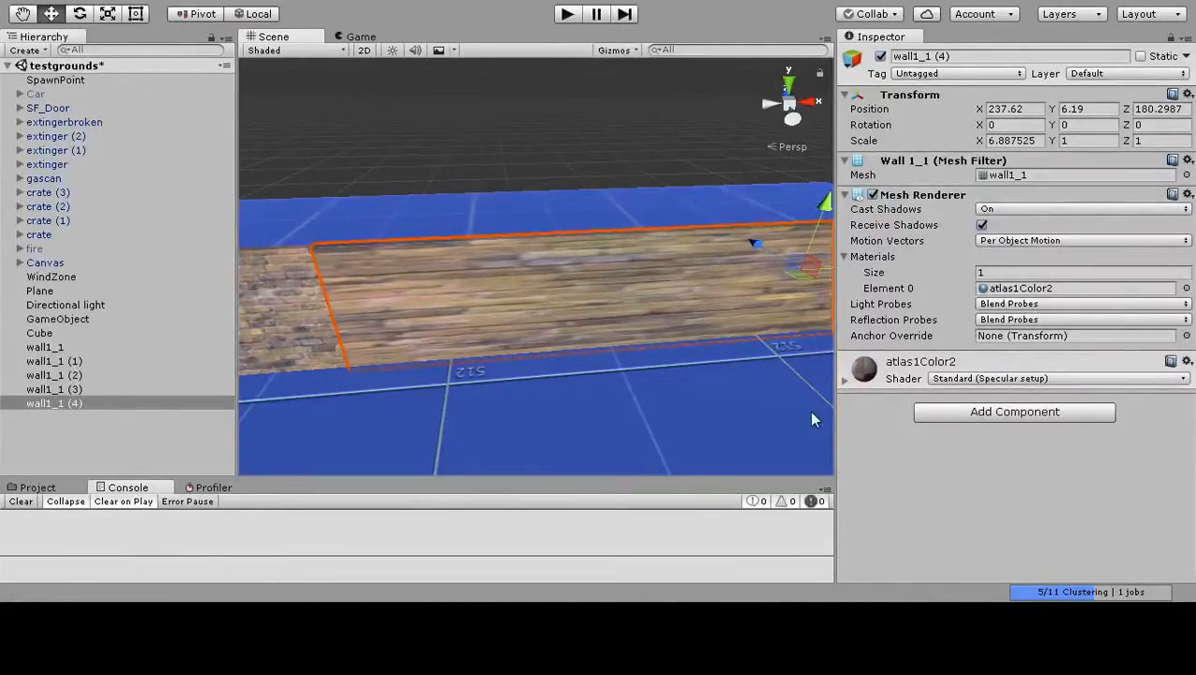
# Try an X tiling of 10 in the main maps of the atlas1Color2 material and restore it to 1.
pyautogui.click(840, 381)
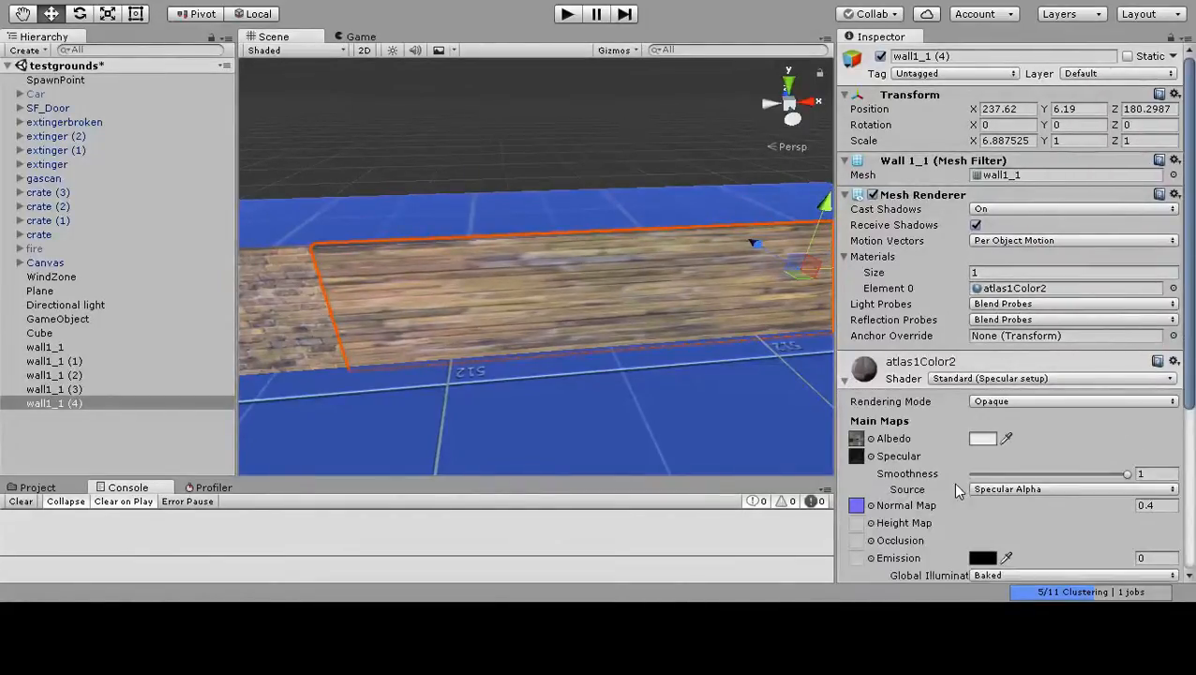
pyautogui.scroll(-3, 952, 482)
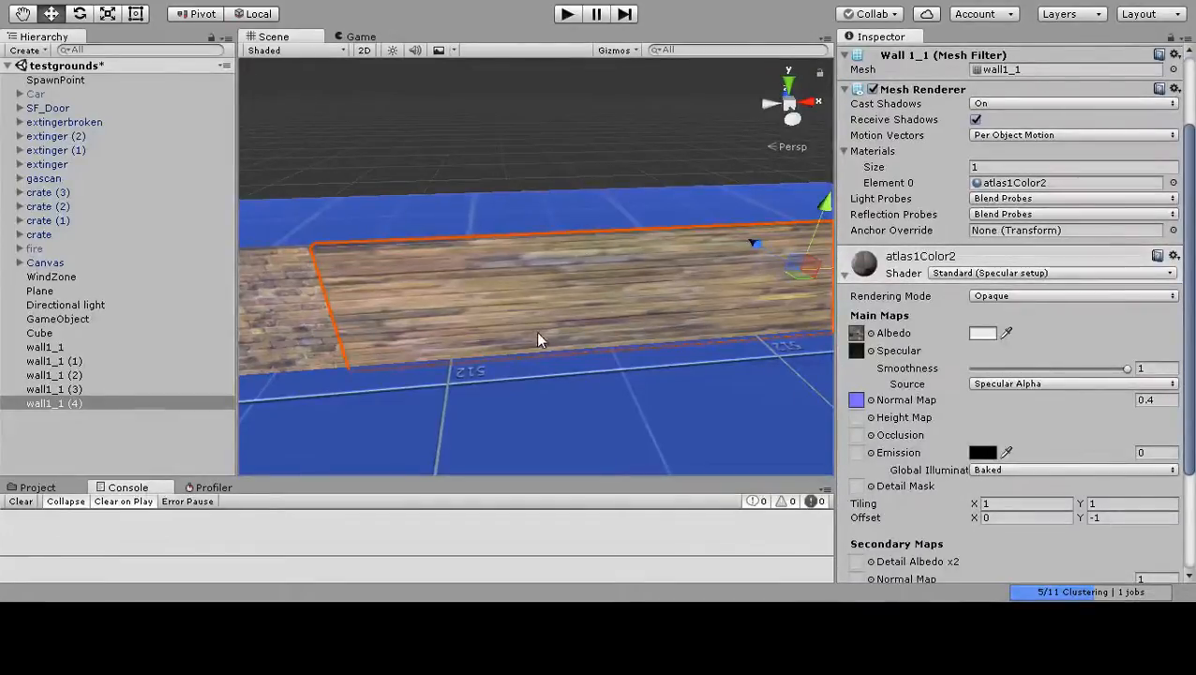
pyautogui.scroll(-3, 983, 347)
pyautogui.click(984, 399)
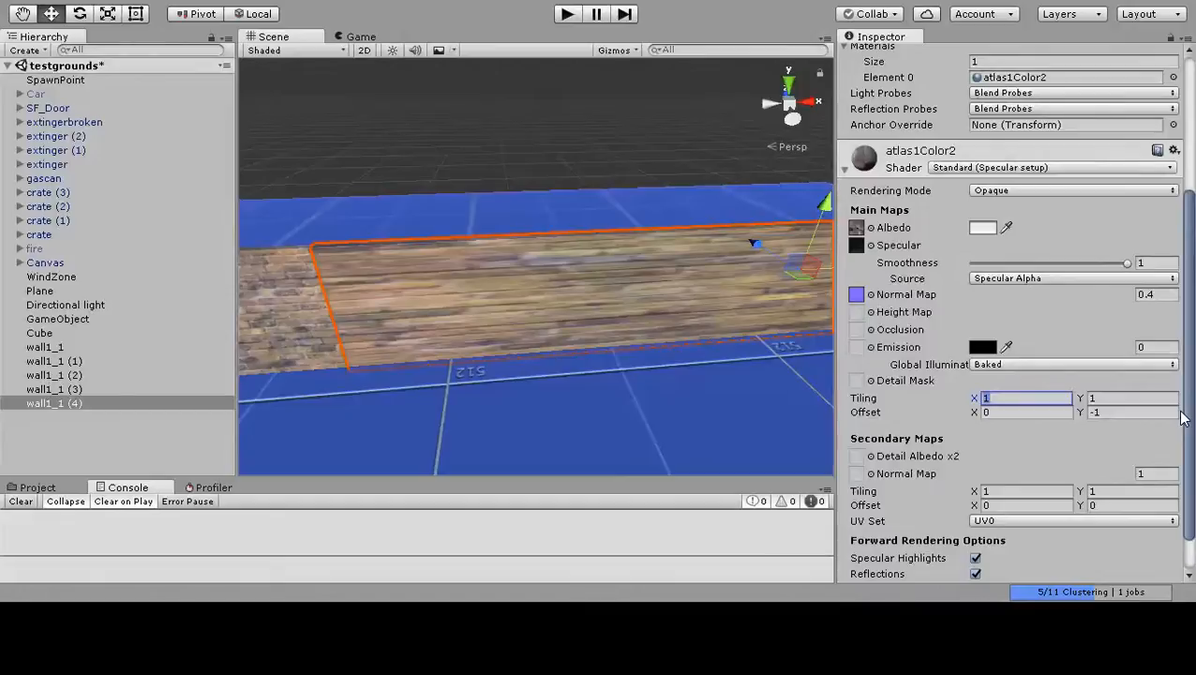
pyautogui.write('10')
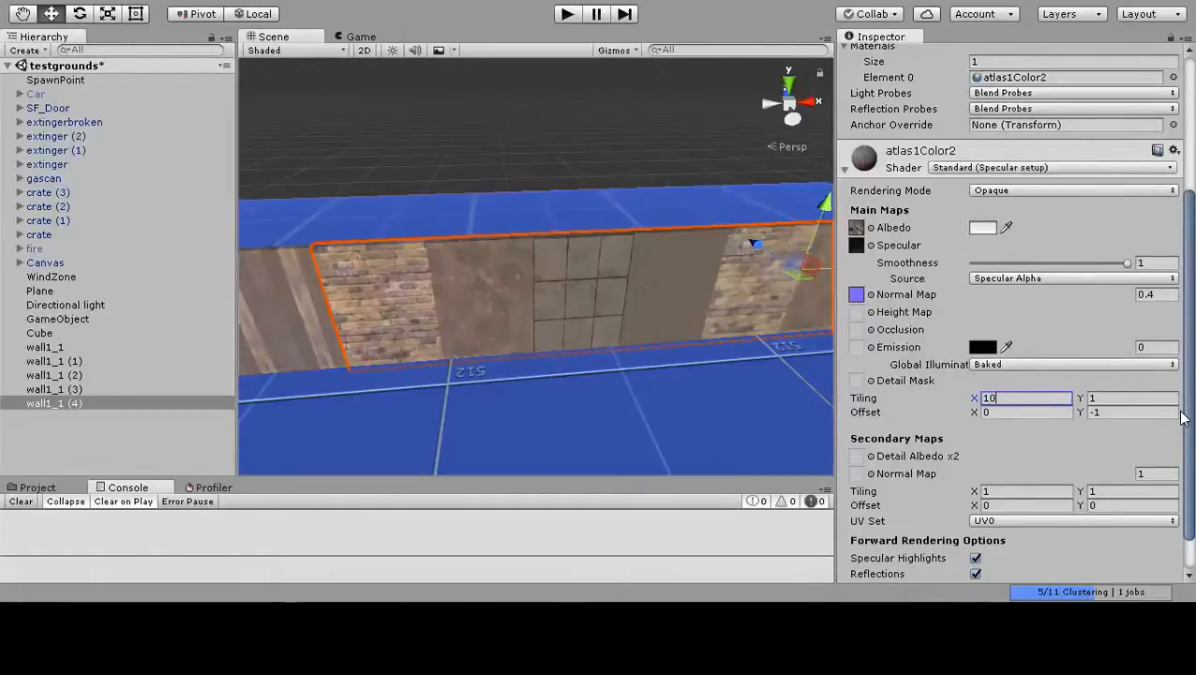
pyautogui.keyDown('alt'); pyautogui.moveTo(654, 397); pyautogui.dragTo(559, 377); pyautogui.keyUp('alt')
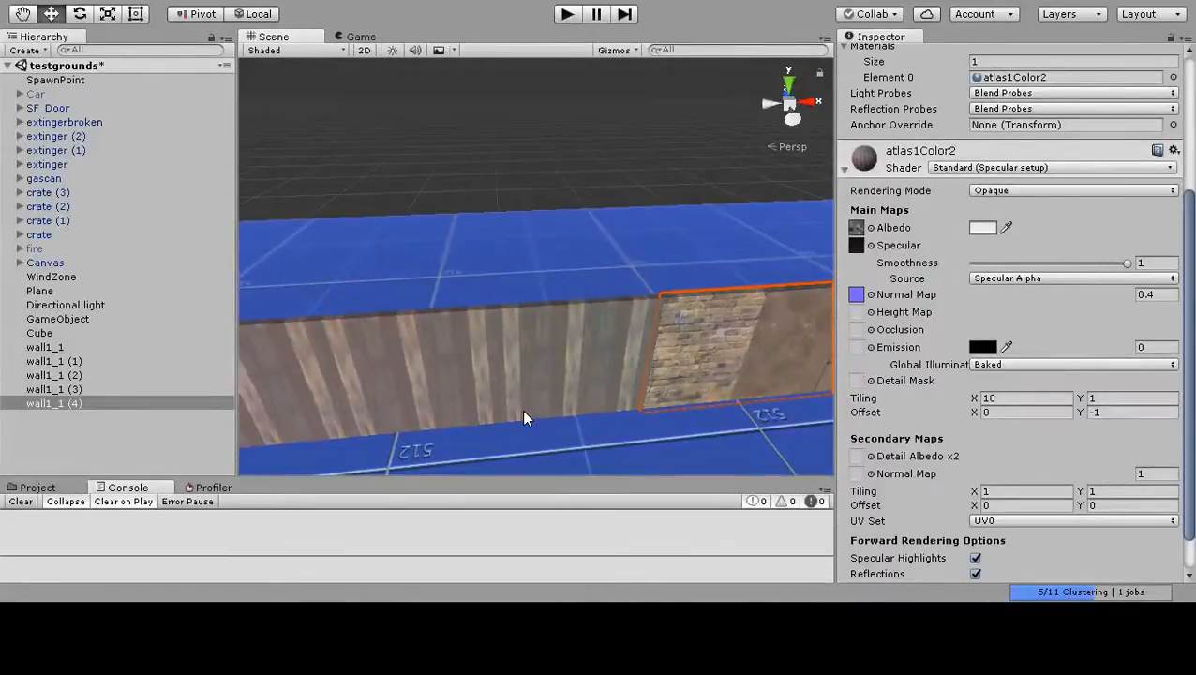
pyautogui.click(1026, 399)
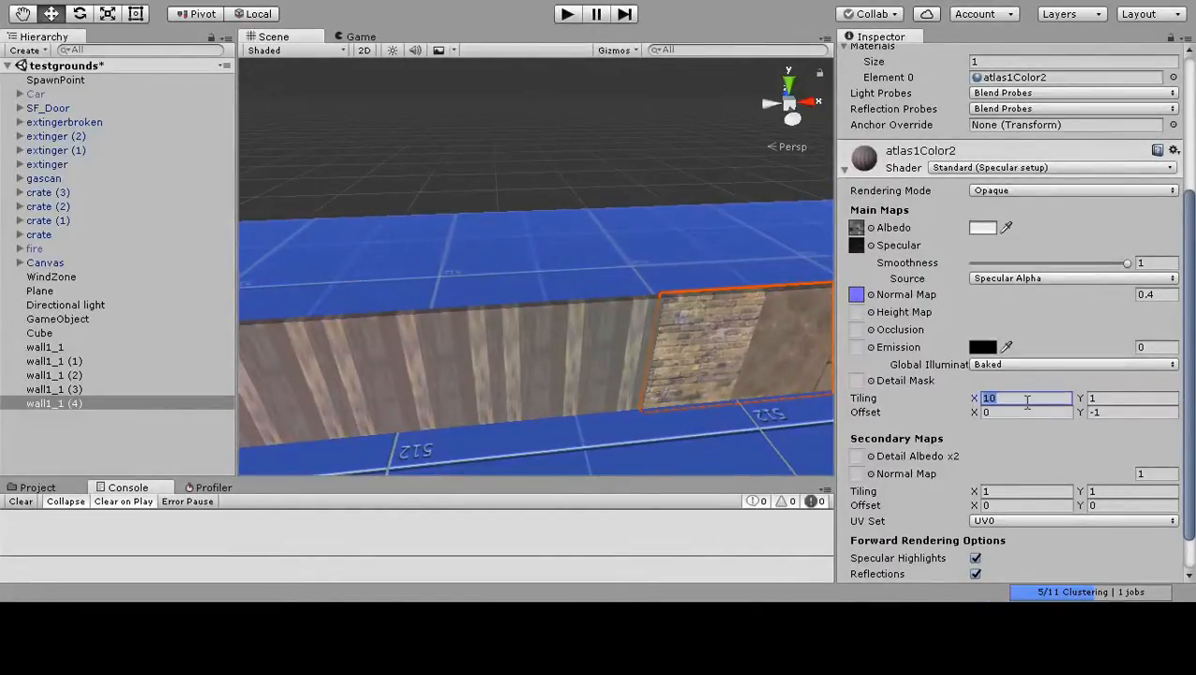
pyautogui.write('1')
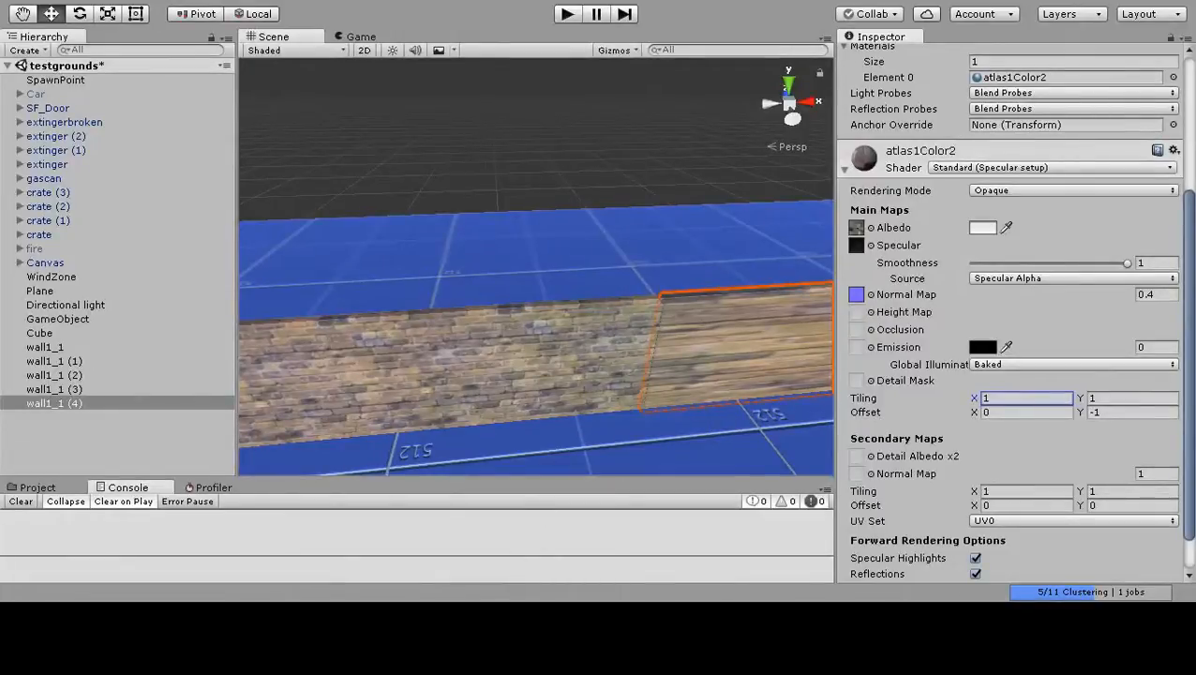
# Compare the modular brick segments with the stretched wall segment along the whole row.
pyautogui.click(428, 279)
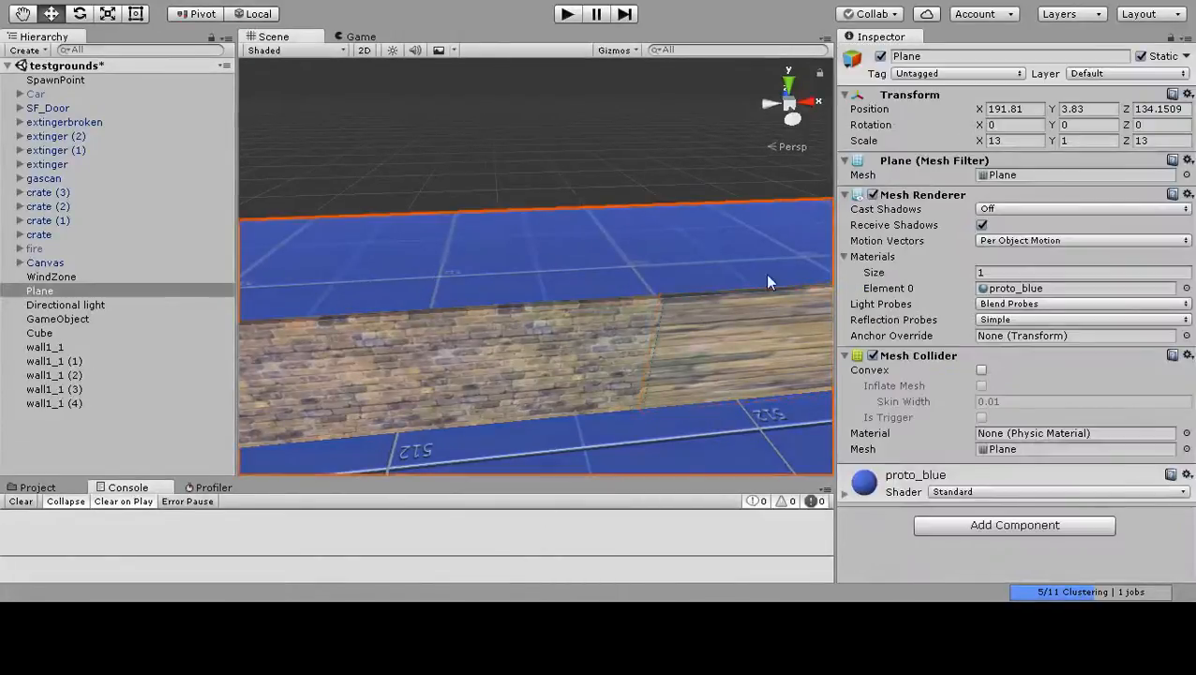
pyautogui.scroll(2, 518, 287)
pyautogui.moveTo(517, 287); pyautogui.dragTo(594, 272, button='middle')
pyautogui.scroll(3, 595, 272)
pyautogui.scroll(-2, 592, 273)
pyautogui.scroll(2, 525, 397)
pyautogui.scroll(-2, 533, 393)
pyautogui.moveTo(533, 394); pyautogui.dragTo(555, 368, button='middle')
pyautogui.scroll(-3, 555, 369)
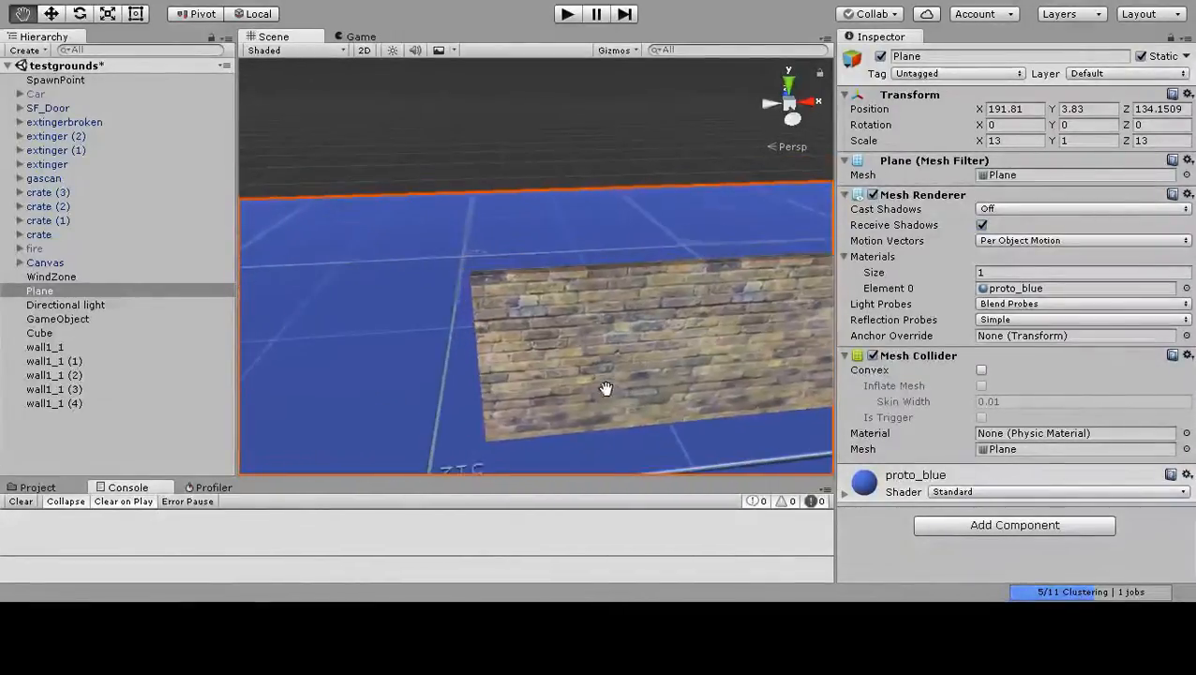
# Focus on the SF_Door model and examine its frame, door panels and sides from several angles.
pyautogui.doubleClick(47, 108)
pyautogui.moveTo(472, 246); pyautogui.dragTo(444, 345, button='middle')
pyautogui.scroll(2, 492, 332)
pyautogui.moveTo(423, 334); pyautogui.dragTo(582, 323, button='right')
pyautogui.moveTo(300, 301); pyautogui.dragTo(617, 298, button='middle')
pyautogui.moveTo(617, 298); pyautogui.dragTo(750, 311, button='right')
pyautogui.moveTo(557, 365); pyautogui.dragTo(441, 371, button='middle')
pyautogui.moveTo(553, 374); pyautogui.dragTo(319, 382, button='right')
pyautogui.moveTo(703, 394); pyautogui.dragTo(548, 330, button='middle')
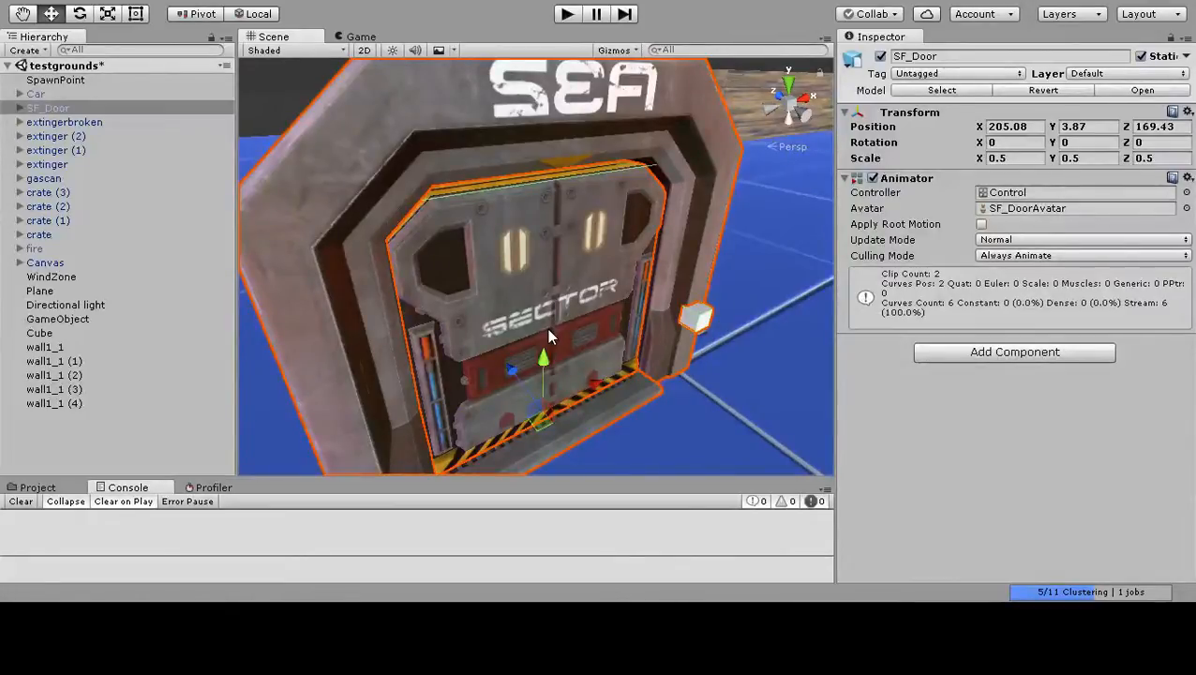
pyautogui.moveTo(546, 176); pyautogui.dragTo(619, 291, button='middle')
pyautogui.moveTo(619, 291); pyautogui.dragTo(731, 338, button='right')
pyautogui.moveTo(524, 342); pyautogui.dragTo(431, 355, button='middle')
pyautogui.moveTo(600, 361); pyautogui.dragTo(648, 350, button='right')
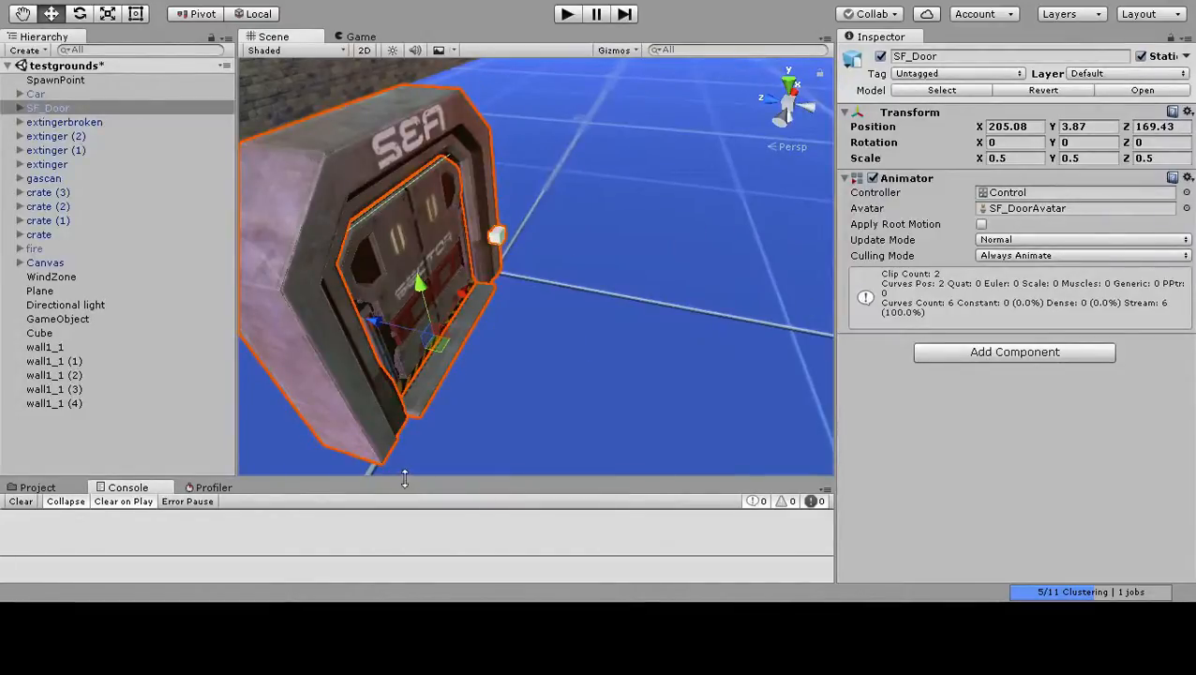
# Look along the row of brick segments and bring the focus back to the SF_Door model.
pyautogui.moveTo(503, 338); pyautogui.dragTo(752, 470, button='middle')
pyautogui.moveTo(713, 361); pyautogui.dragTo(583, 303, button='middle')
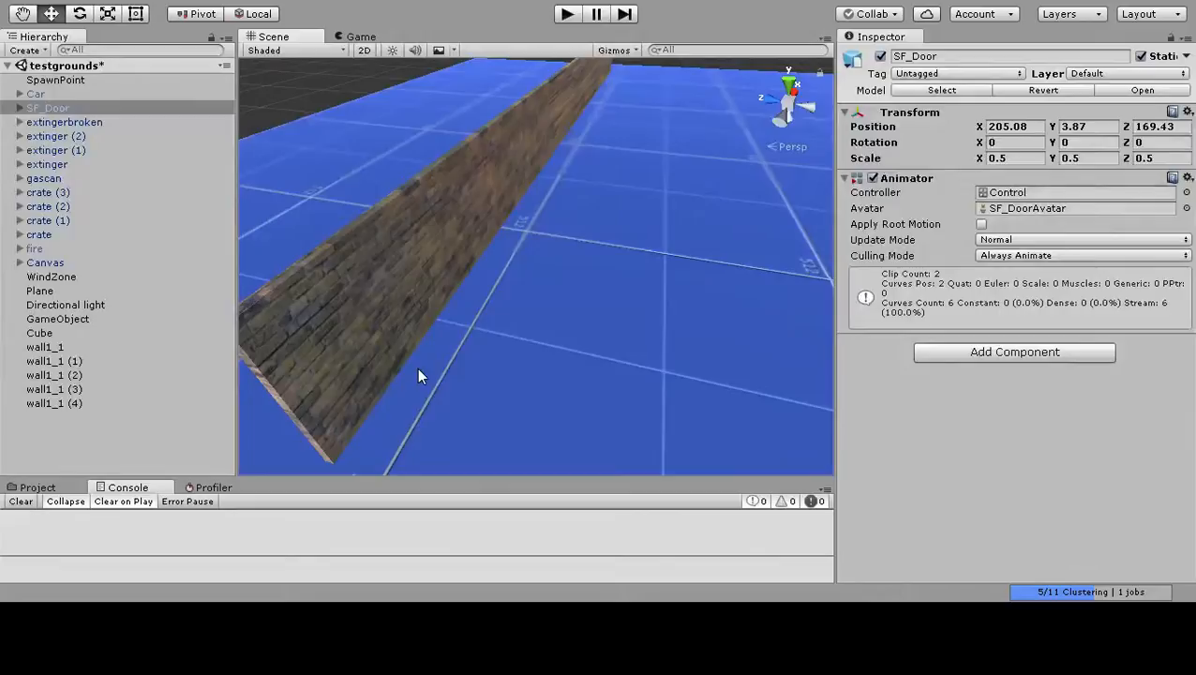
pyautogui.click(44, 108)
pyautogui.press('f')
pyautogui.moveTo(557, 288); pyautogui.dragTo(334, 252, button='middle')
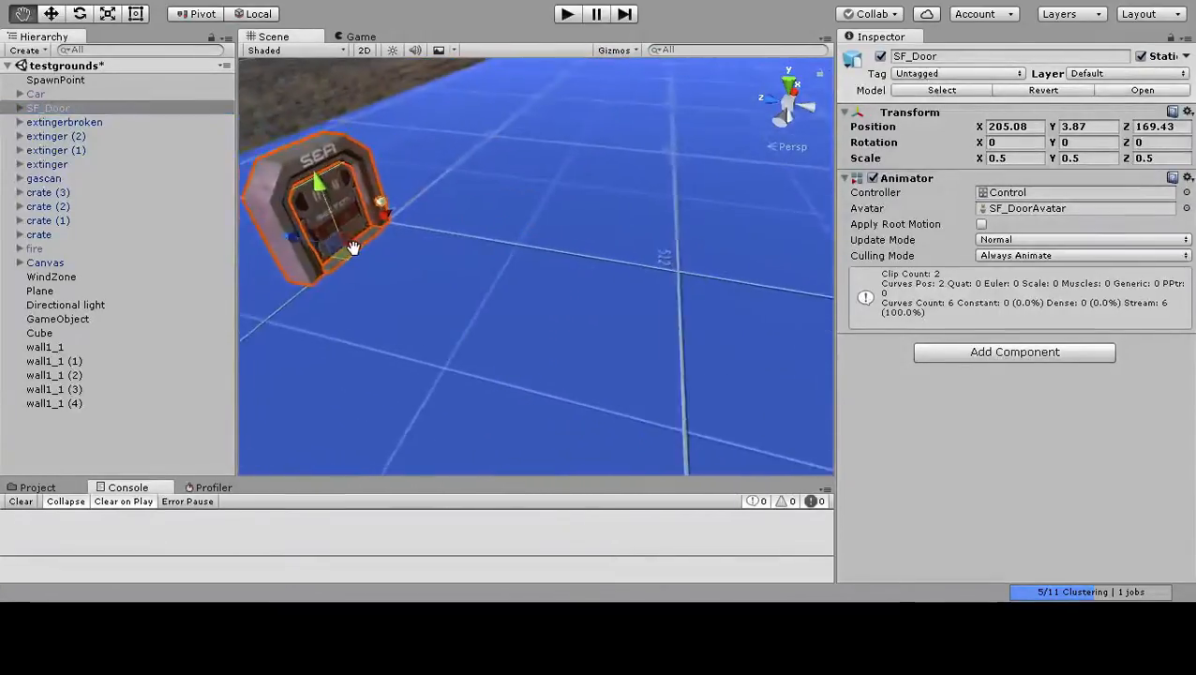
# Enlarge the project asset browser and open the Prefabs folder inside AdvanceScripting.
pyautogui.click(39, 488)
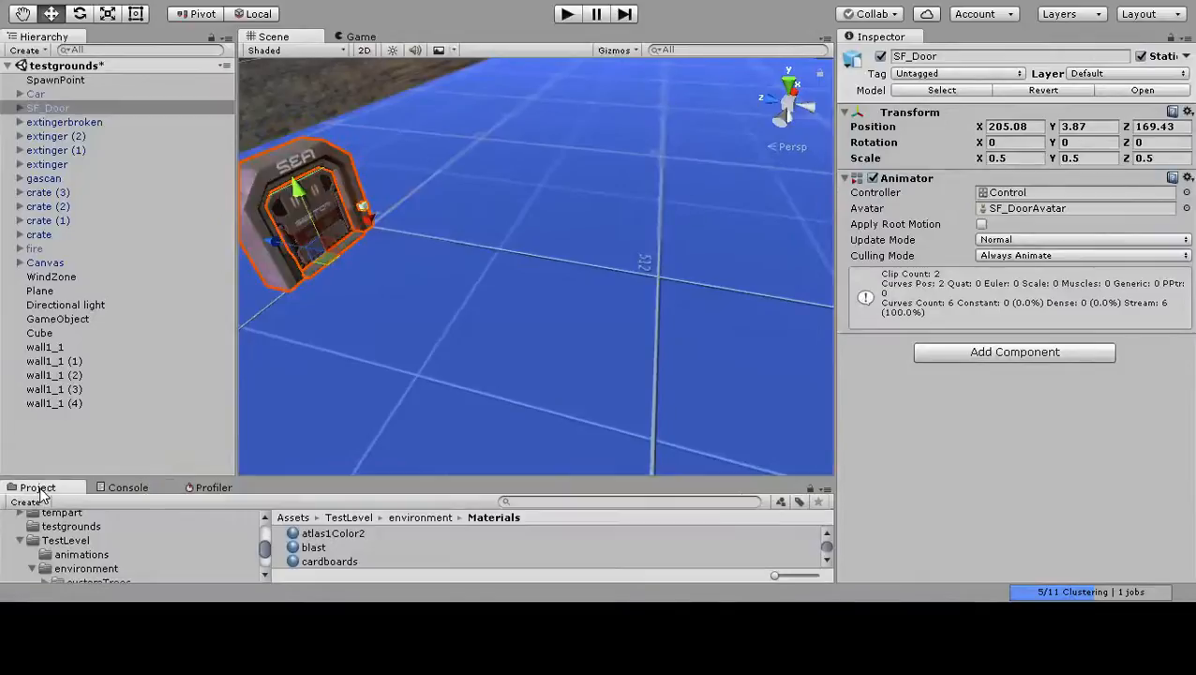
pyautogui.moveTo(295, 478); pyautogui.dragTo(297, 349)
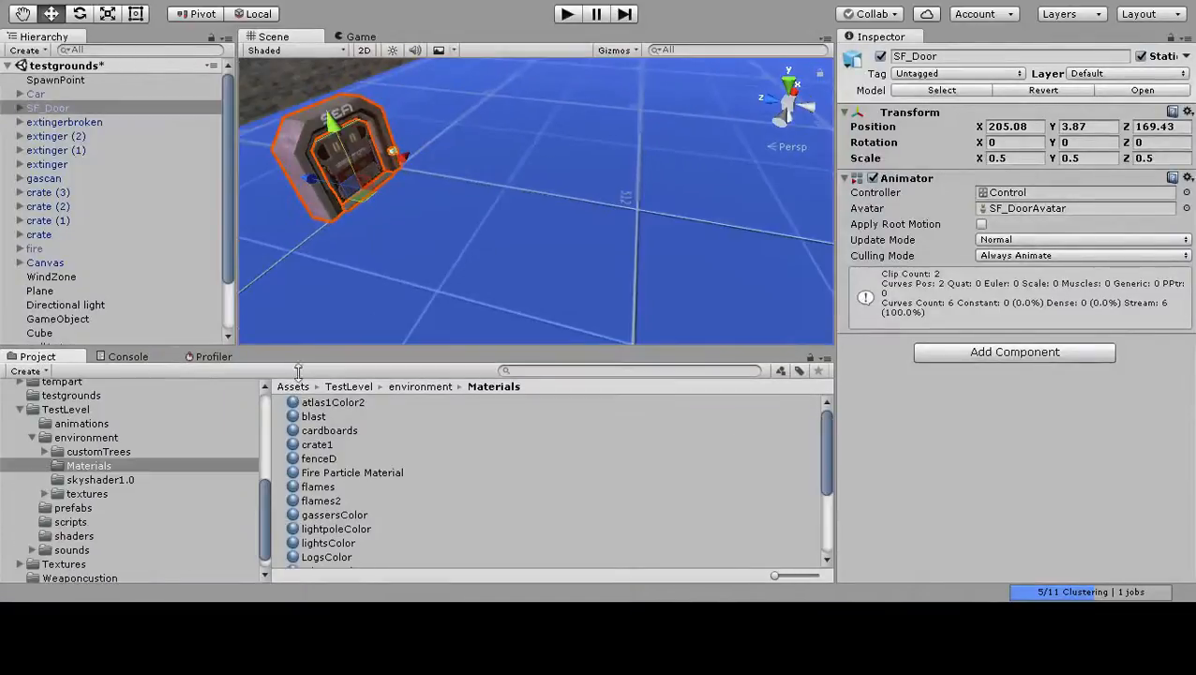
pyautogui.scroll(8, 66, 436)
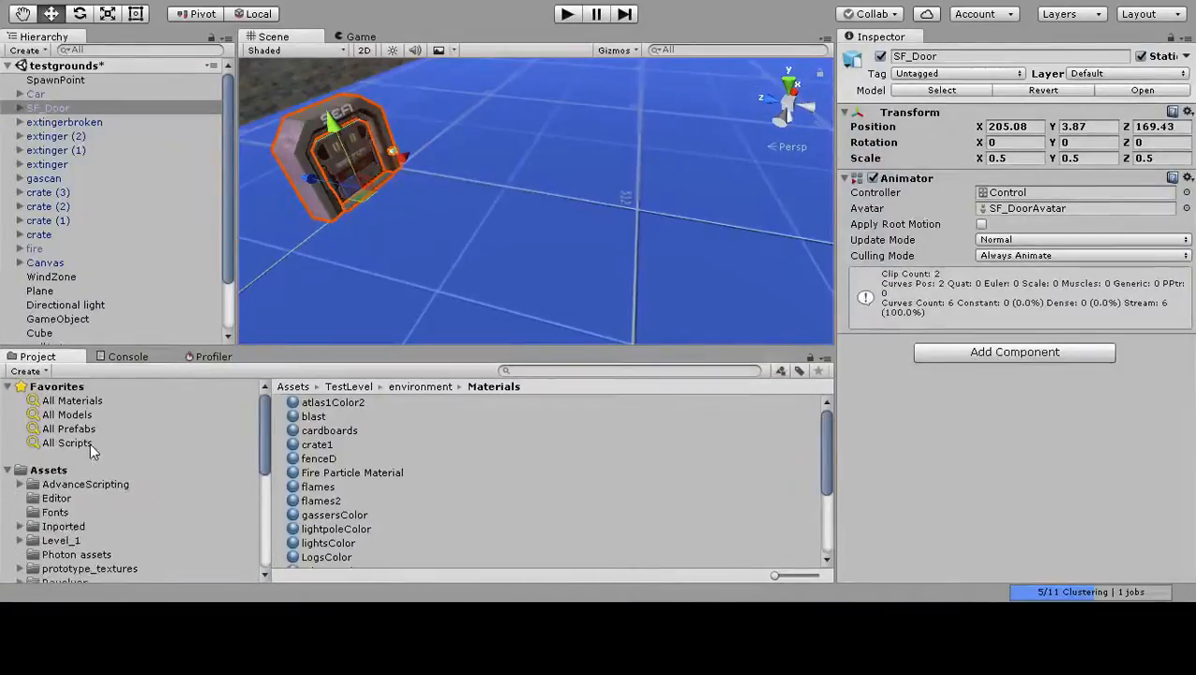
pyautogui.click(21, 485)
pyautogui.scroll(-5, 117, 474)
pyautogui.scroll(3, 102, 468)
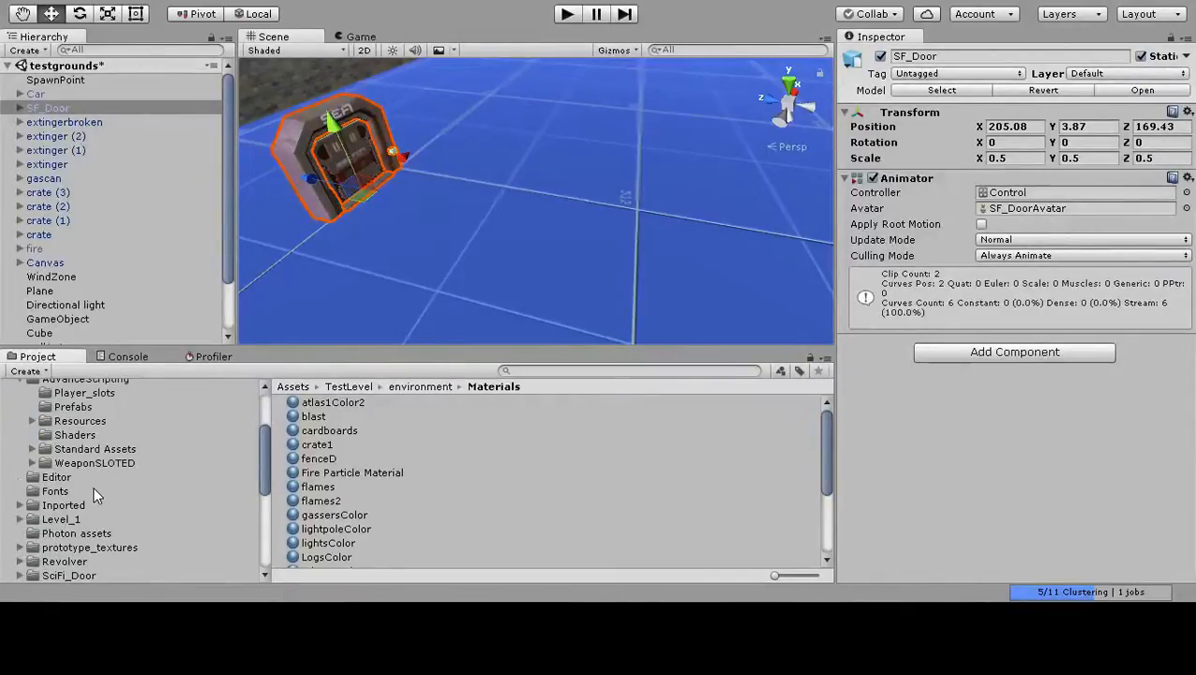
pyautogui.scroll(2, 98, 461)
pyautogui.click(93, 460)
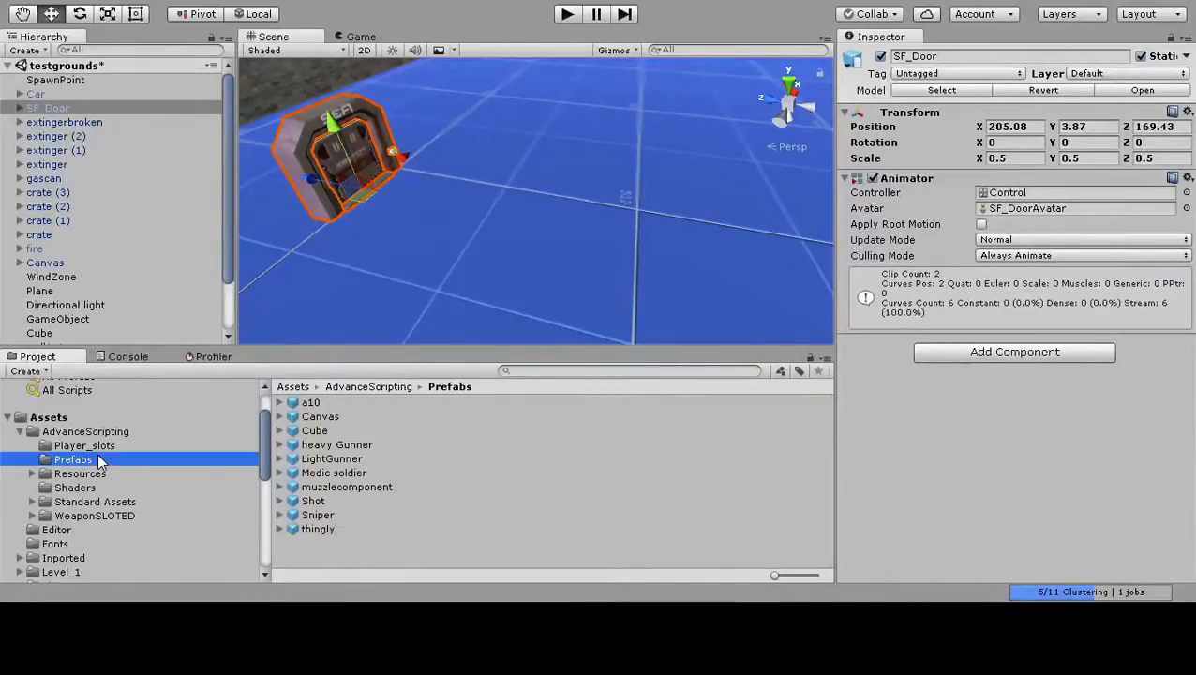
# Place the LightGunner prefab in the scene near the SF_Door, at X about 204.03 and Z about 161.49.
pyautogui.moveTo(331, 458); pyautogui.dragTo(570, 259)
pyautogui.moveTo(631, 240); pyautogui.dragTo(651, 262, button='middle')
pyautogui.scroll(-9, 525, 237)
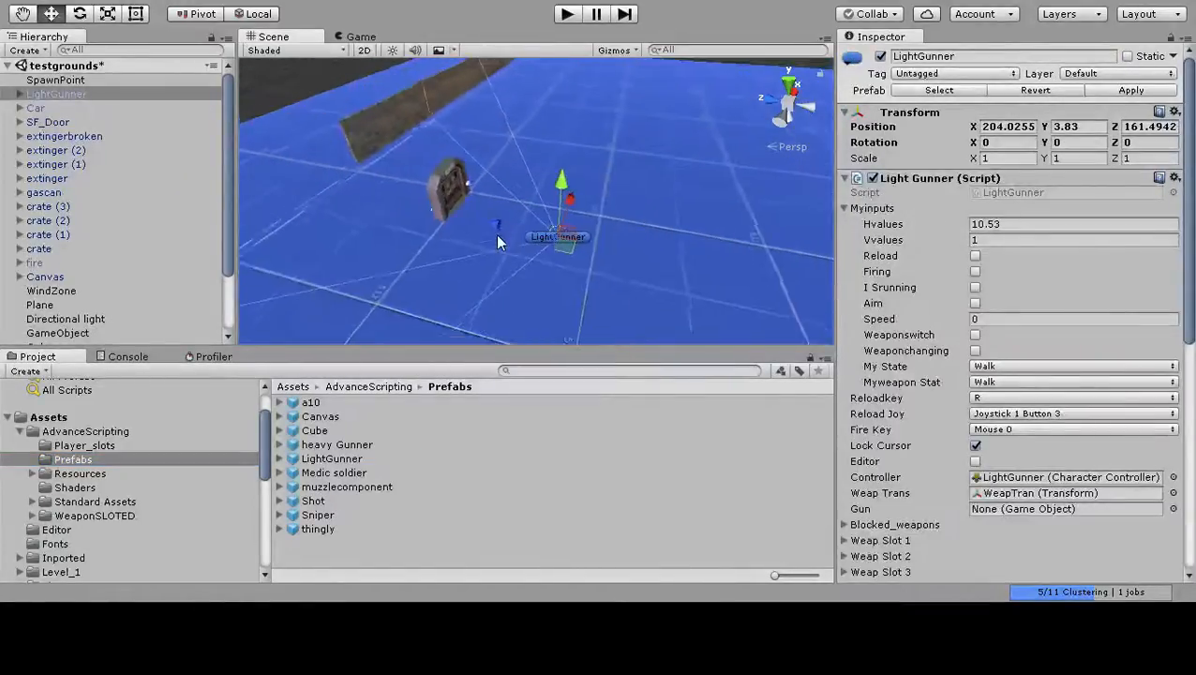
pyautogui.scroll(-6, 459, 236)
pyautogui.moveTo(458, 236); pyautogui.dragTo(518, 266, button='middle')
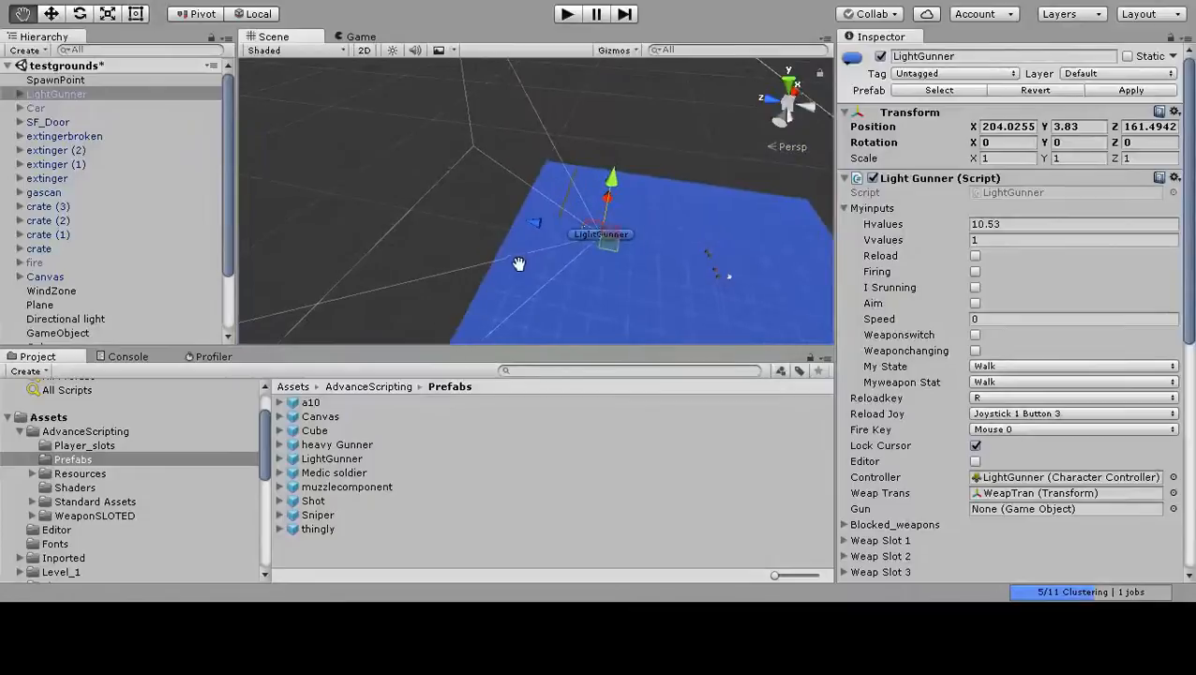
# Move the LightGunner along the Z axis to 220.5, far behind the brick wall.
pyautogui.moveTo(531, 227); pyautogui.dragTo(392, 209)
pyautogui.moveTo(394, 210); pyautogui.dragTo(534, 240, button='middle')
pyautogui.keyDown('alt'); pyautogui.moveTo(533, 240); pyautogui.dragTo(398, 259); pyautogui.keyUp('alt')
pyautogui.moveTo(534, 227); pyautogui.dragTo(411, 179, button='middle')
pyautogui.scroll(-3, 412, 179)
pyautogui.moveTo(589, 218); pyautogui.dragTo(492, 240, button='middle')
pyautogui.scroll(-1, 476, 241)
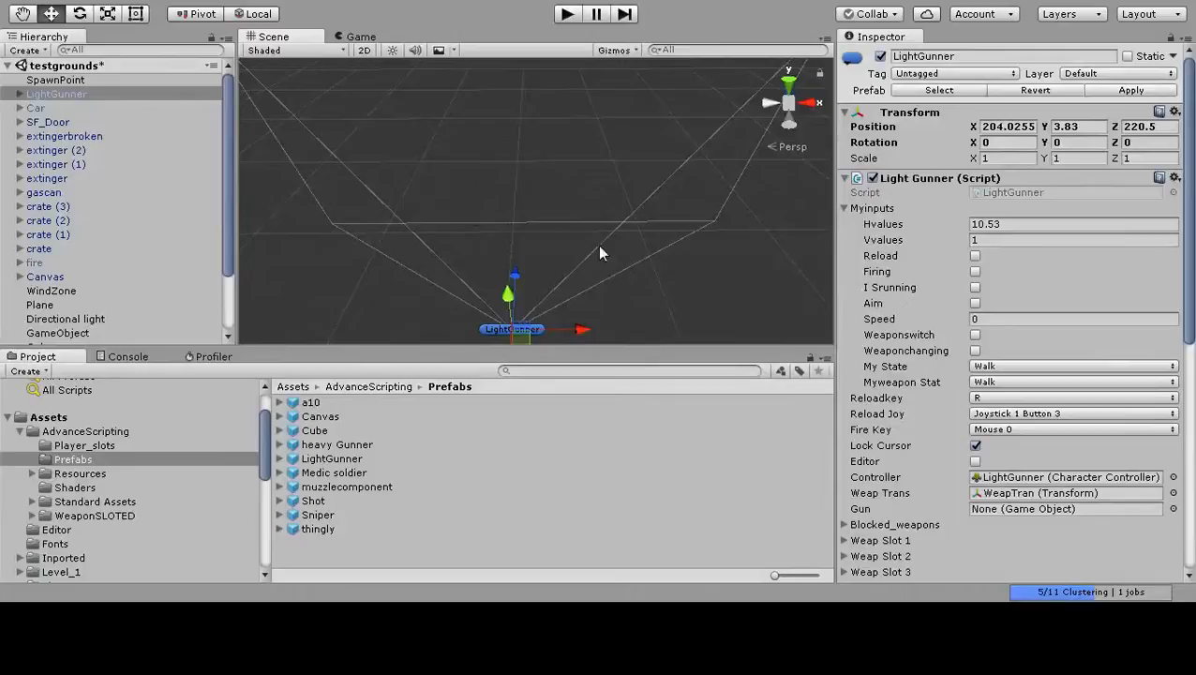
# Examine the LightGunner's camera view lines and the area they cover from several angles.
pyautogui.moveTo(543, 208); pyautogui.dragTo(563, 229, button='middle')
pyautogui.keyDown('alt'); pyautogui.moveTo(422, 267); pyautogui.dragTo(590, 277); pyautogui.keyUp('alt')
pyautogui.moveTo(398, 286); pyautogui.dragTo(551, 236, button='middle')
pyautogui.keyDown('alt'); pyautogui.moveTo(550, 241); pyautogui.dragTo(695, 241); pyautogui.keyUp('alt')
pyautogui.moveTo(695, 241)
pyautogui.mouseDown(button='middle')
pyautogui.moveTo(663, 246)
pyautogui.moveTo(676, 241)
pyautogui.mouseUp(button='middle')
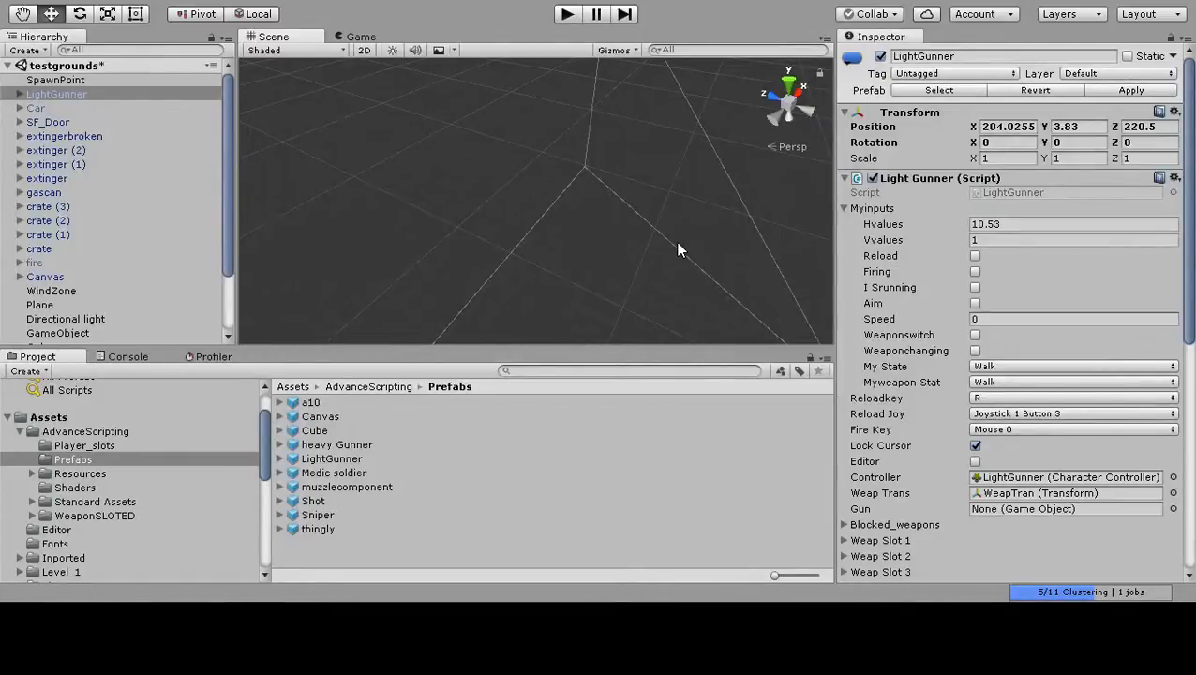
pyautogui.moveTo(669, 245); pyautogui.dragTo(532, 182, button='middle')
pyautogui.moveTo(600, 243); pyautogui.dragTo(563, 291, button='right')
pyautogui.moveTo(568, 298); pyautogui.dragTo(473, 210, button='middle')
# Examine the front of the wall where the modular brick segments meet the stretched segment.
pyautogui.scroll(5, 473, 210)
pyautogui.scroll(-2, 394, 205)
pyautogui.moveTo(395, 205); pyautogui.dragTo(419, 218, button='middle')
pyautogui.moveTo(554, 255); pyautogui.dragTo(493, 249, button='middle')
pyautogui.scroll(2, 482, 257)
pyautogui.scroll(2, 484, 245)
pyautogui.moveTo(669, 291); pyautogui.dragTo(548, 285, button='middle')
pyautogui.scroll(-5, 548, 285)
pyautogui.moveTo(491, 267); pyautogui.dragTo(600, 287, button='right')
pyautogui.moveTo(499, 276)
pyautogui.mouseDown(button='middle')
pyautogui.moveTo(469, 283)
pyautogui.moveTo(518, 270)
pyautogui.mouseUp(button='middle')
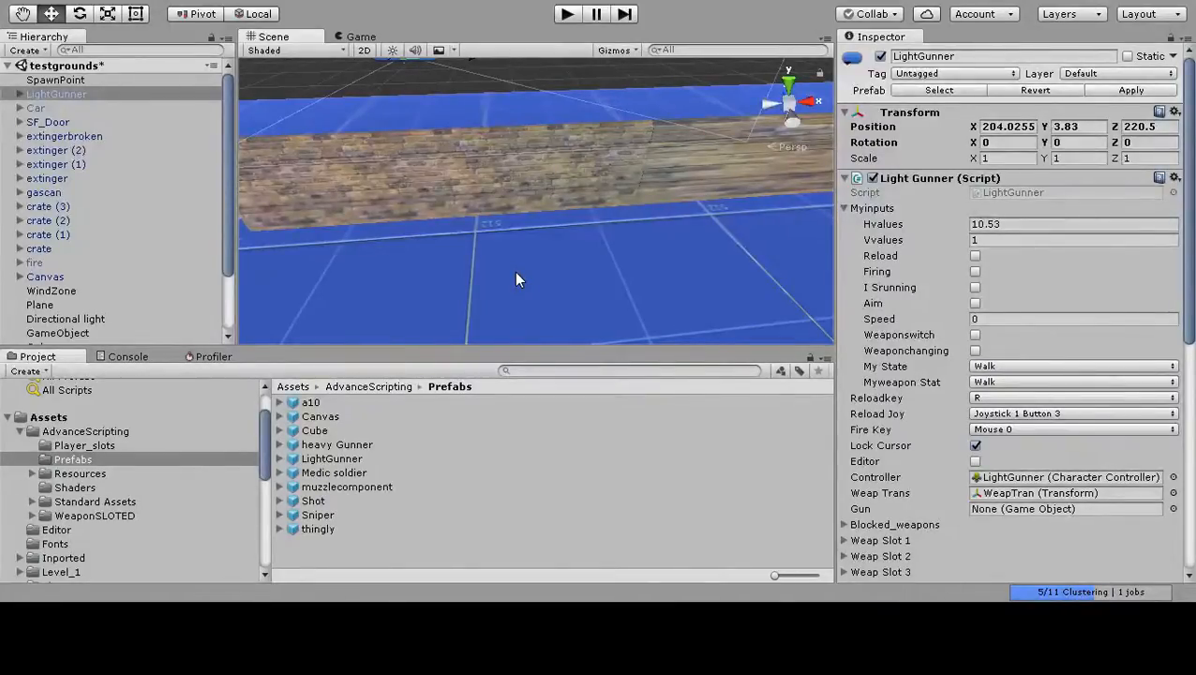
# Show the rendering statistics in the game view and check the Profiler before returning to the project assets.
pyautogui.click(354, 37)
pyautogui.click(753, 51)
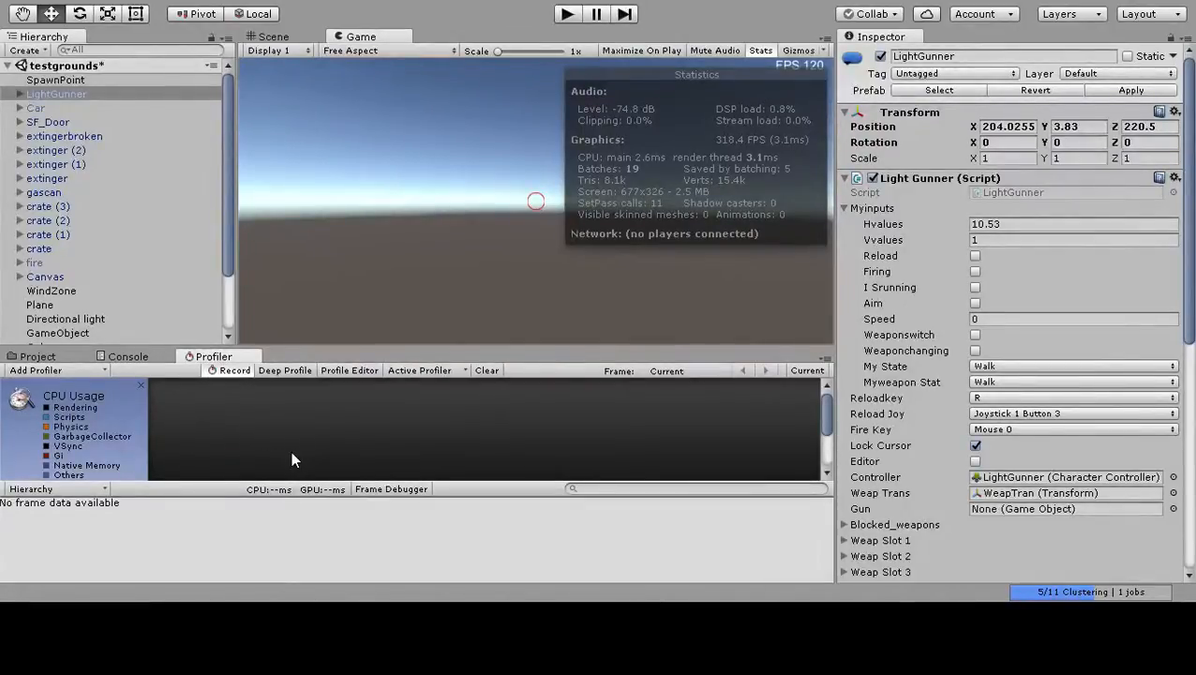
pyautogui.click(37, 358)
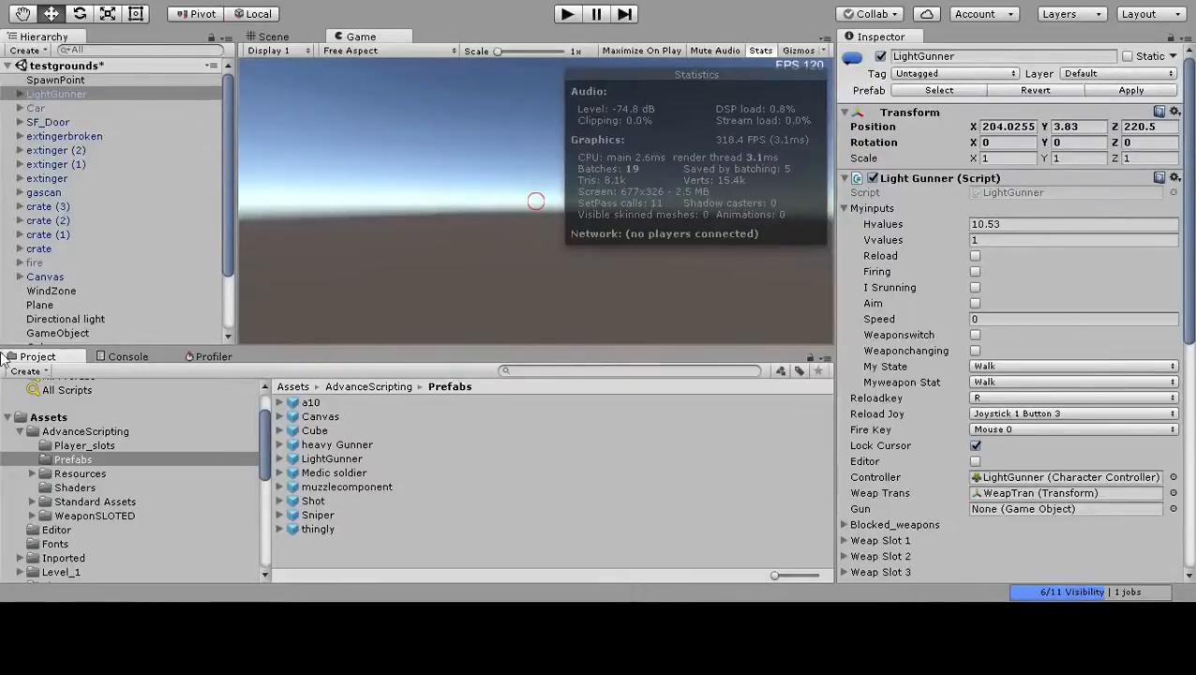
# Return to the scene view and compare the repeated brick segments with the stretched segment beside them.
pyautogui.click(272, 37)
pyautogui.moveTo(340, 150); pyautogui.dragTo(422, 160, button='middle')
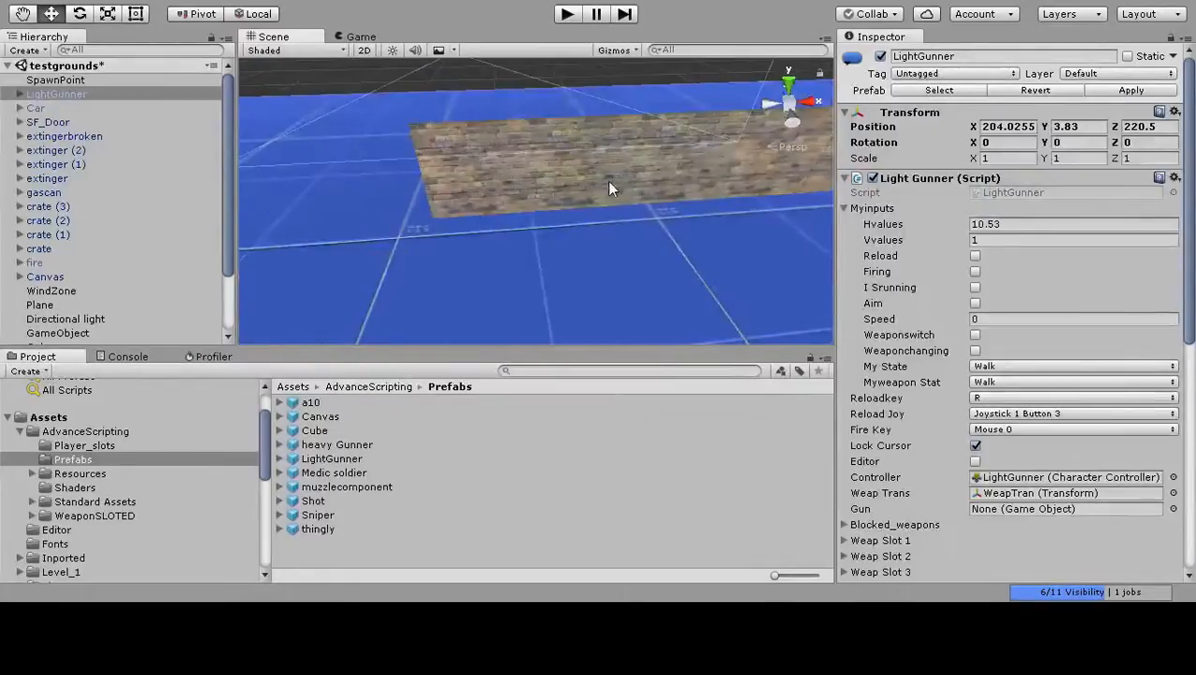
pyautogui.moveTo(608, 182); pyautogui.dragTo(601, 190, button='middle')
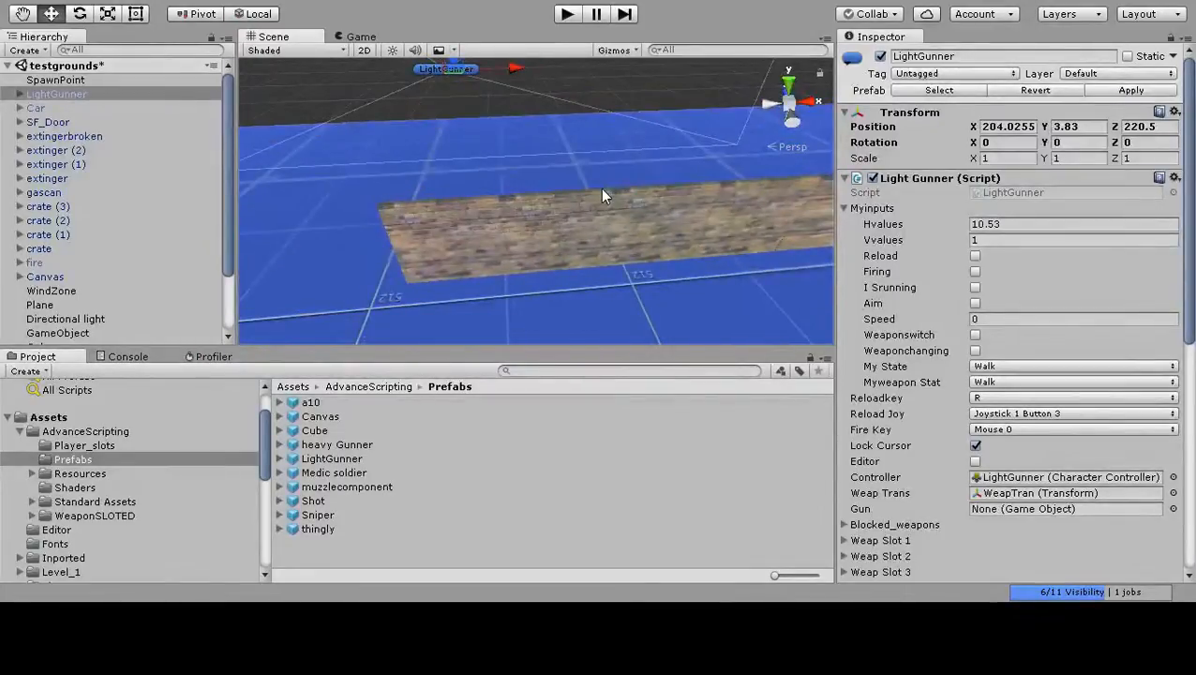
pyautogui.scroll(5, 600, 188)
pyautogui.scroll(-8, 586, 225)
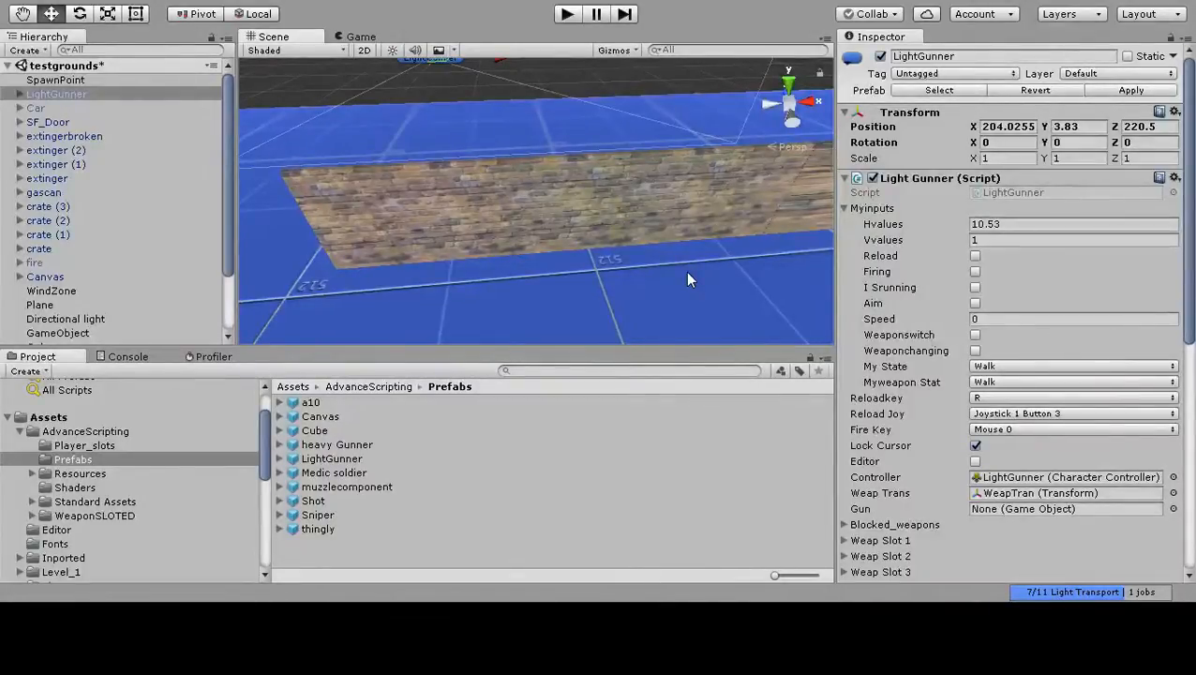
pyautogui.moveTo(688, 279); pyautogui.dragTo(544, 286, button='middle')
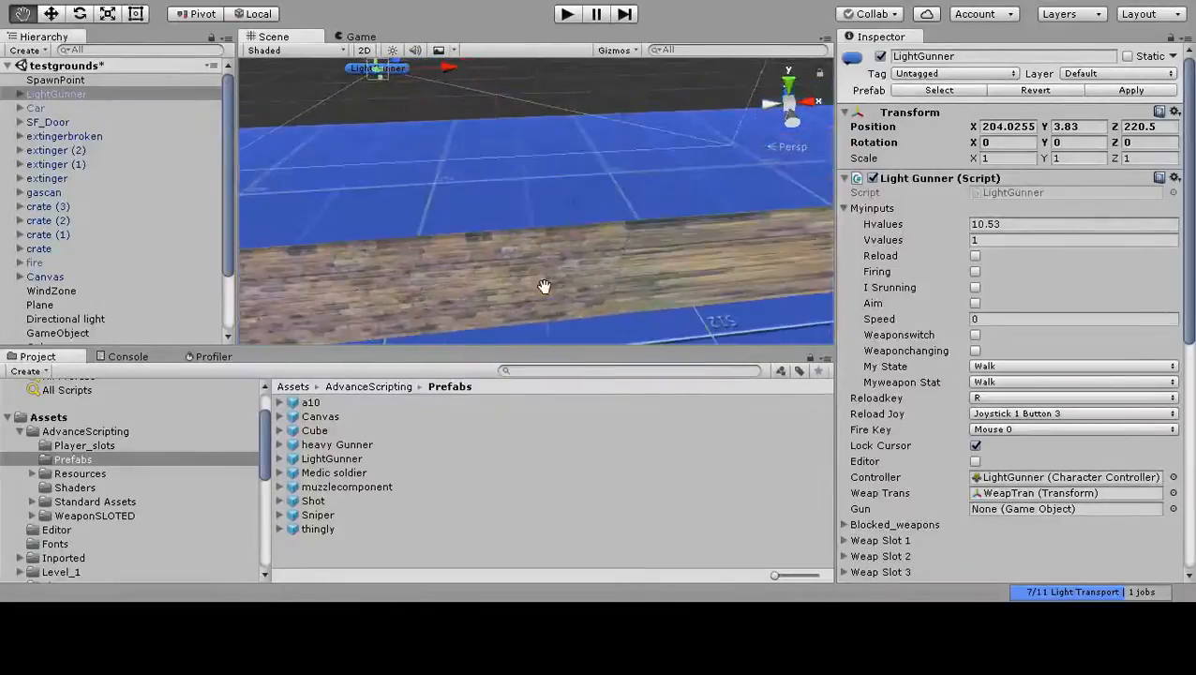
pyautogui.moveTo(662, 270); pyautogui.dragTo(477, 255, button='middle')
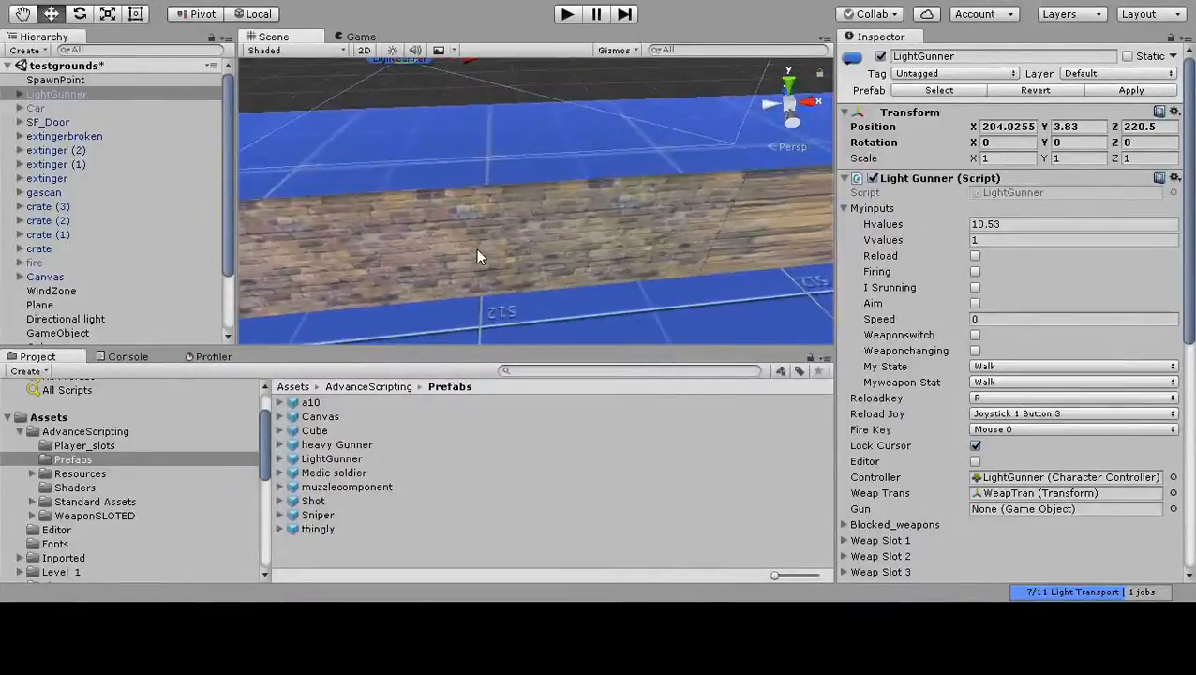
pyautogui.scroll(2, 479, 245)
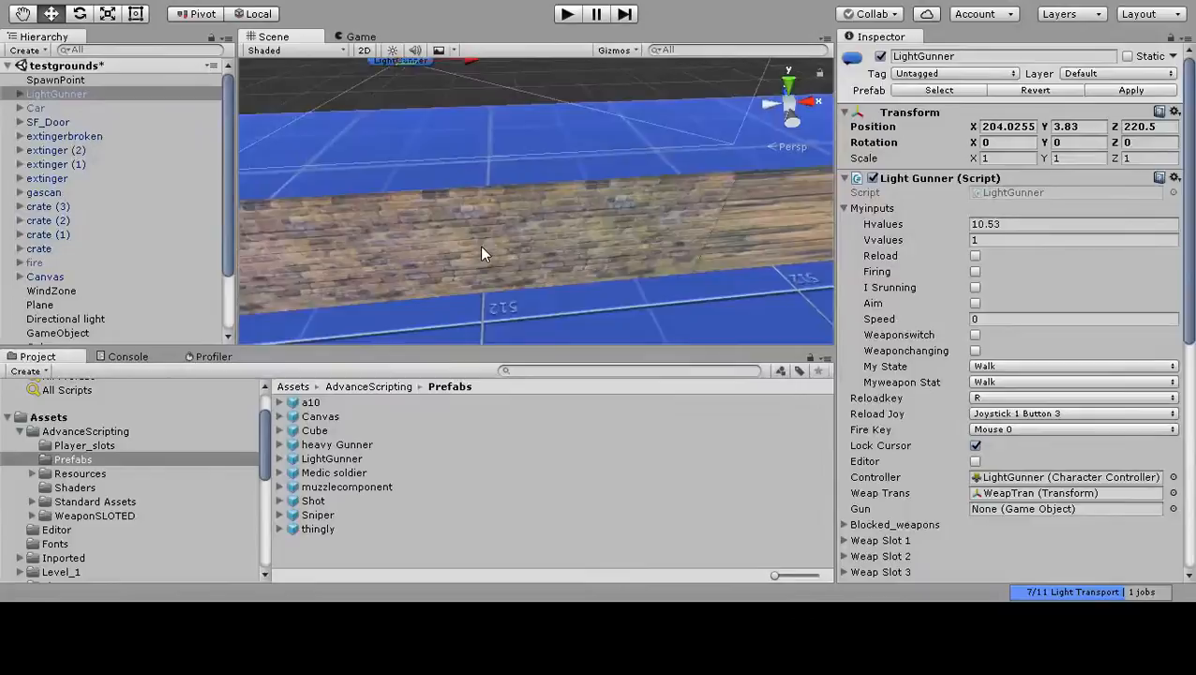
# Locate the albedo texture used by wall1_1 (2) and view the import settings and preview of atlas1Color2.
pyautogui.click(513, 287)
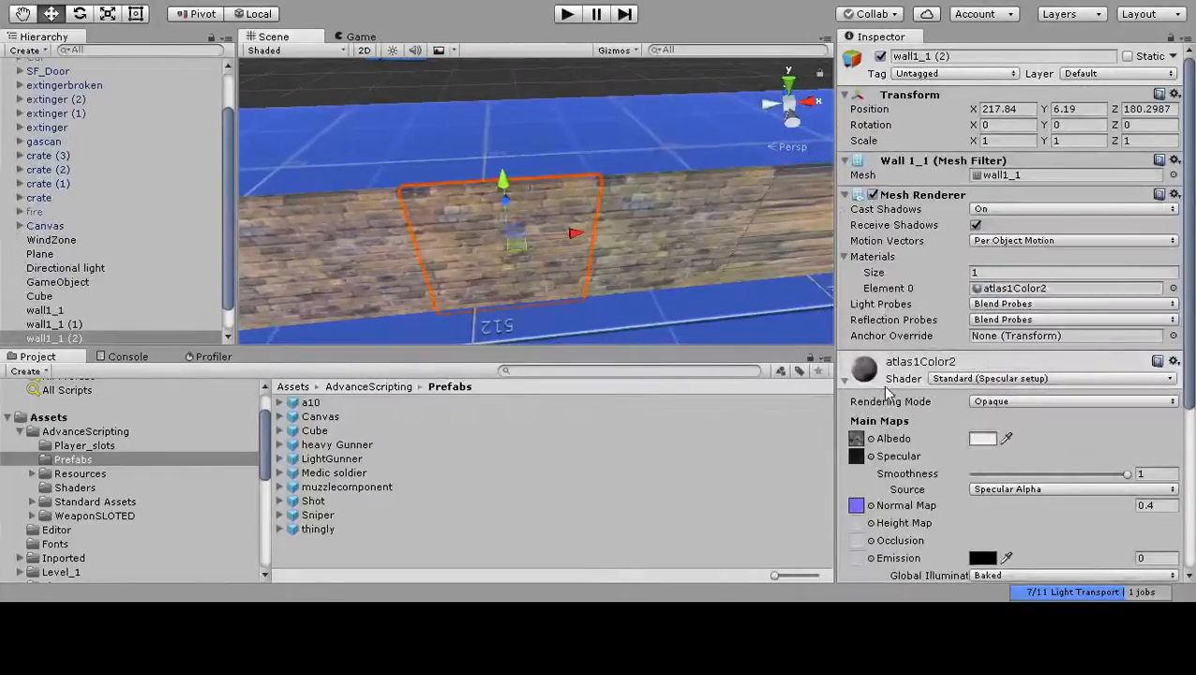
pyautogui.click(856, 438)
pyautogui.click(368, 472)
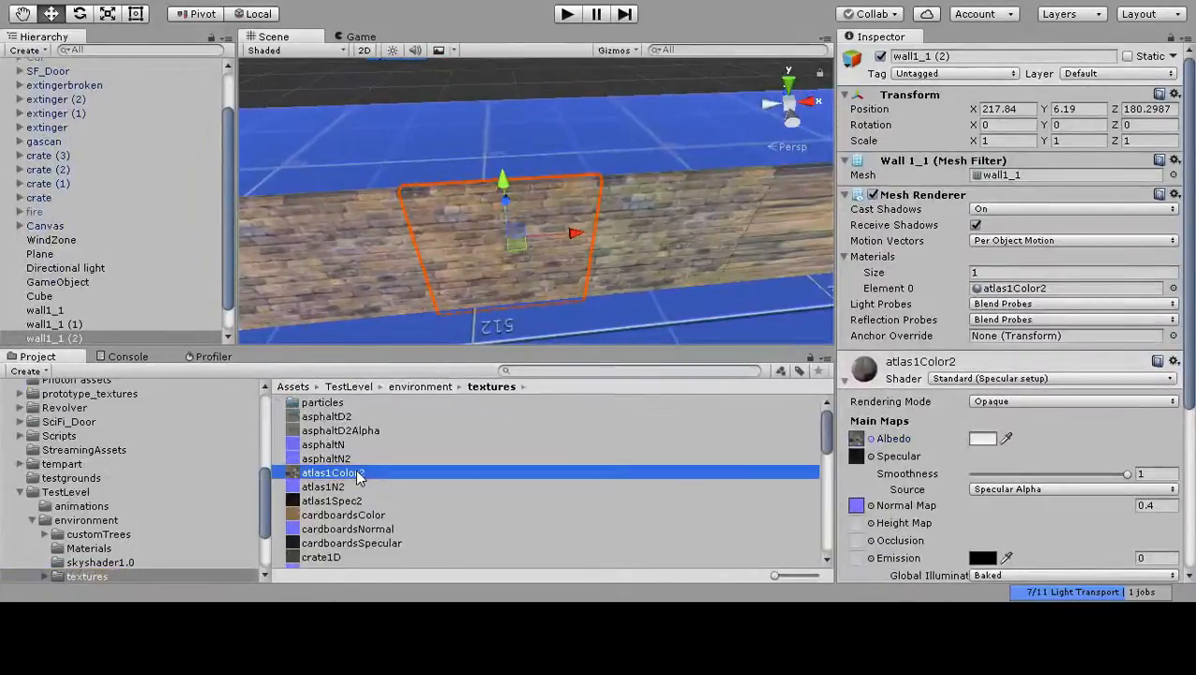
pyautogui.moveTo(943, 411); pyautogui.dragTo(943, 536)
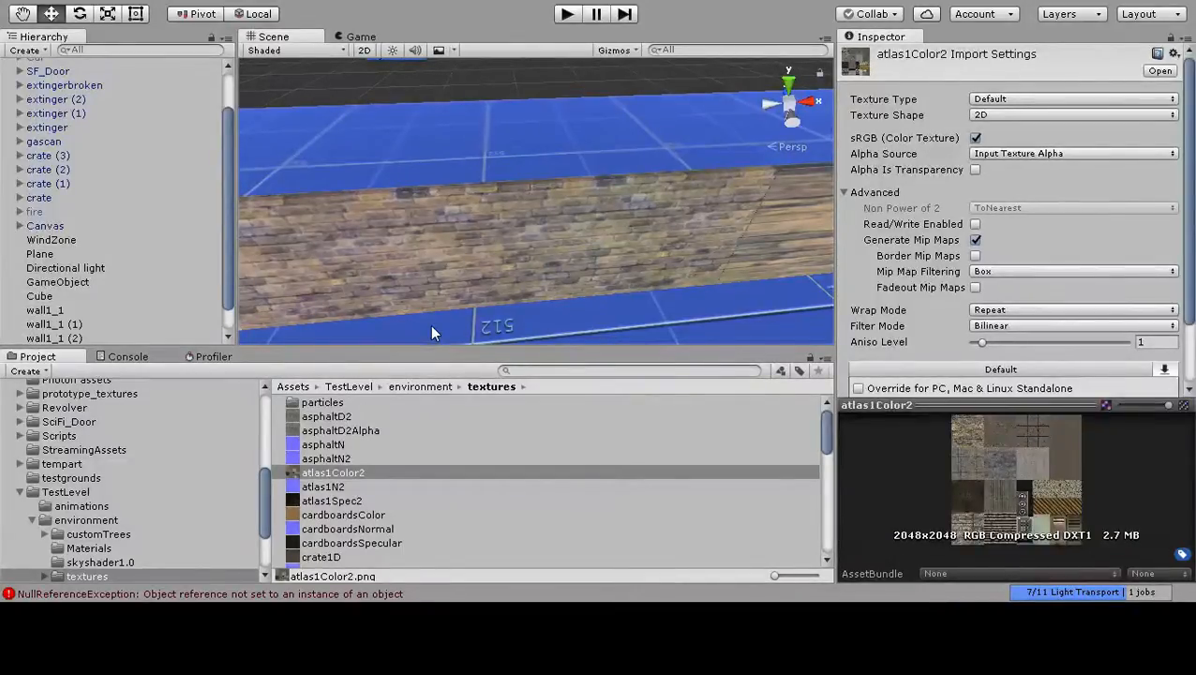
# Check the atlas1Color2 material on several wall segments, collapsing and expanding its settings on wall1_1 (3).
pyautogui.scroll(-1, 435, 291)
pyautogui.scroll(3, 437, 284)
pyautogui.moveTo(461, 250); pyautogui.dragTo(611, 242, button='middle')
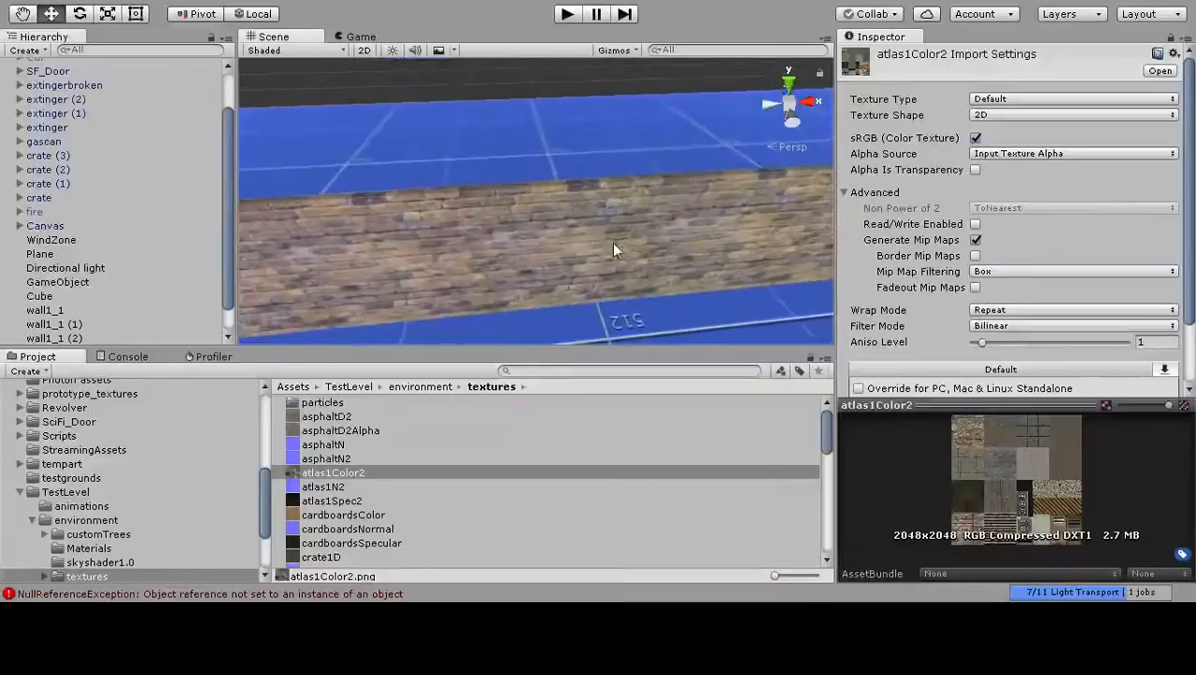
pyautogui.scroll(-2, 434, 268)
pyautogui.click(388, 258)
pyautogui.click(476, 250)
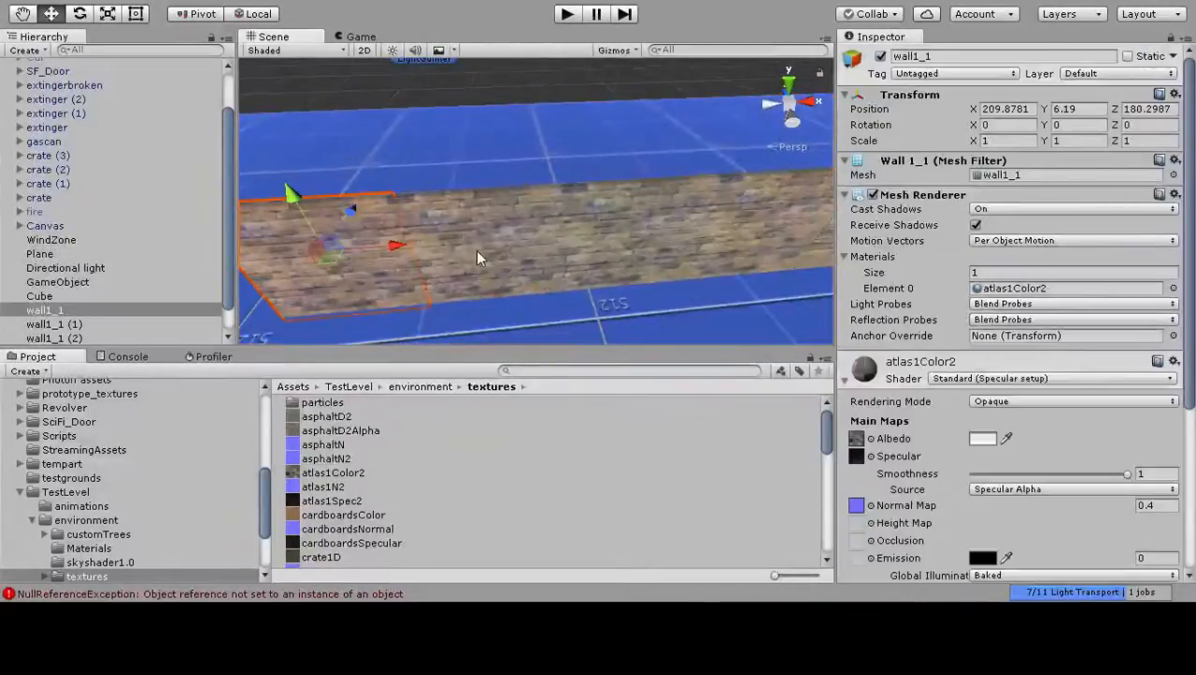
pyautogui.click(686, 250)
pyautogui.hotkey('ctrl', 'd')
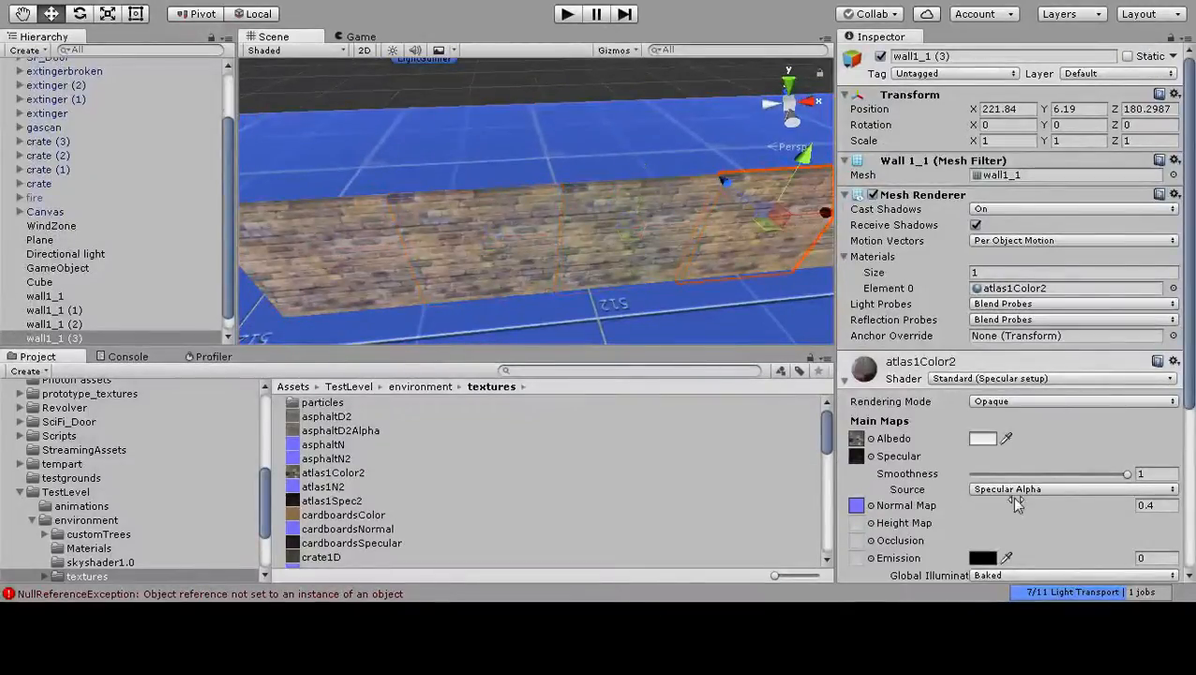
pyautogui.click(845, 376)
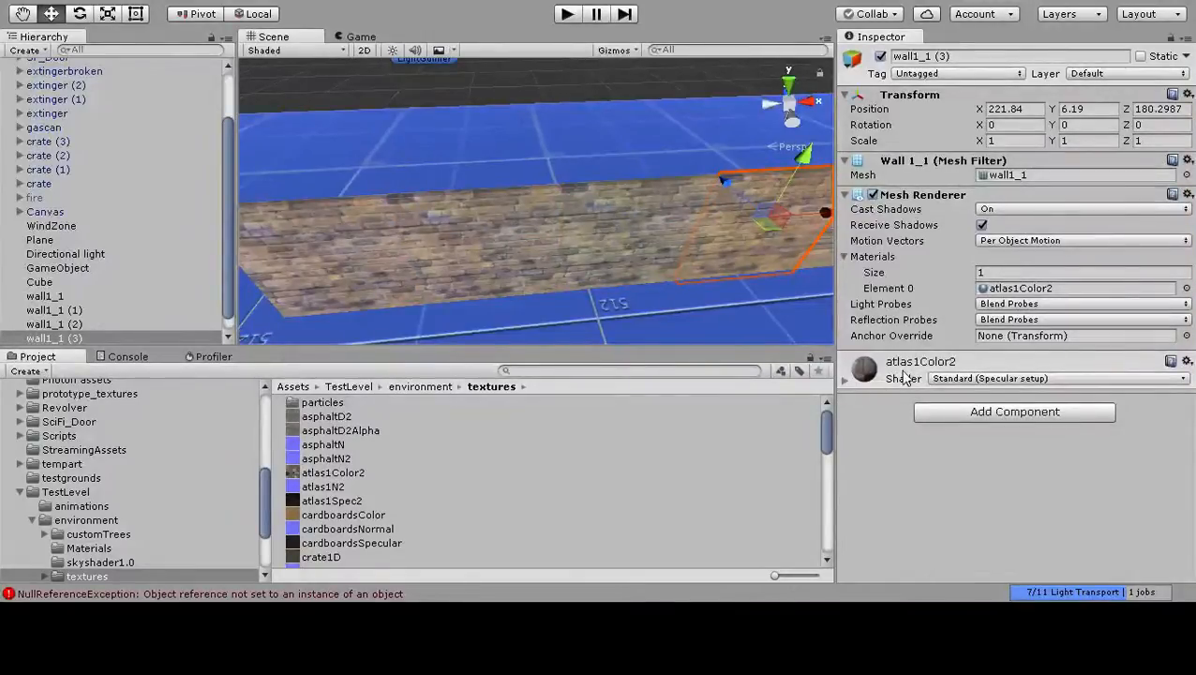
pyautogui.click(844, 377)
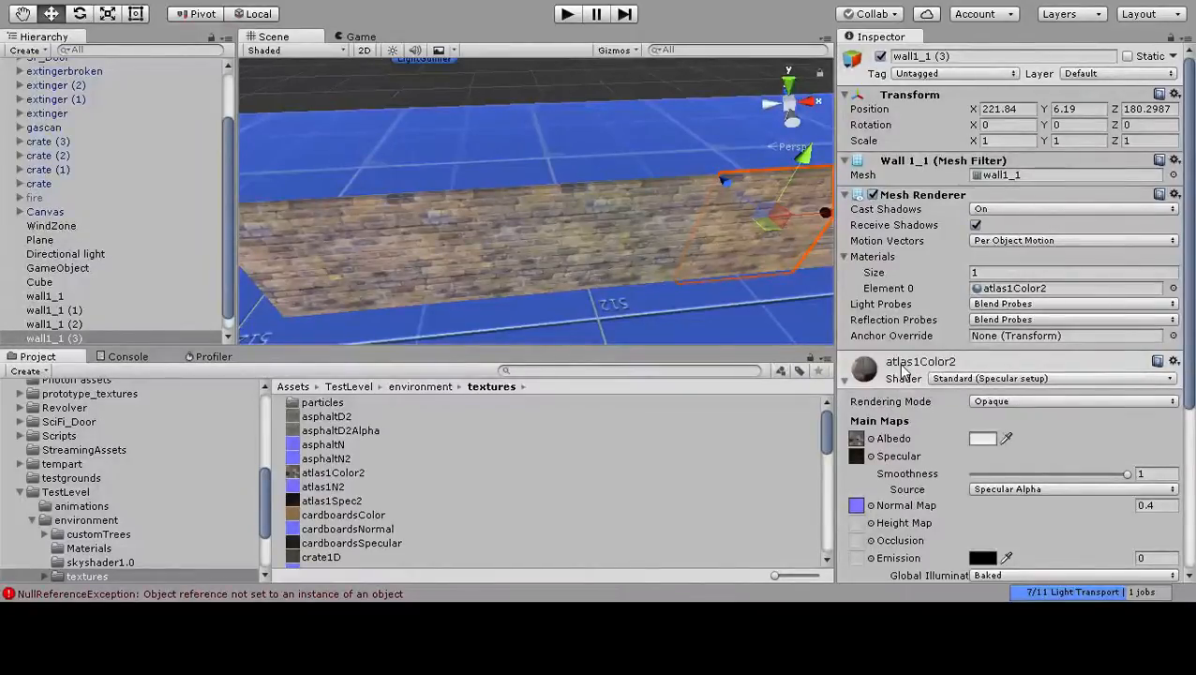
# Open the Console and clear its error messages.
pyautogui.moveTo(682, 302); pyautogui.dragTo(559, 254, button='middle')
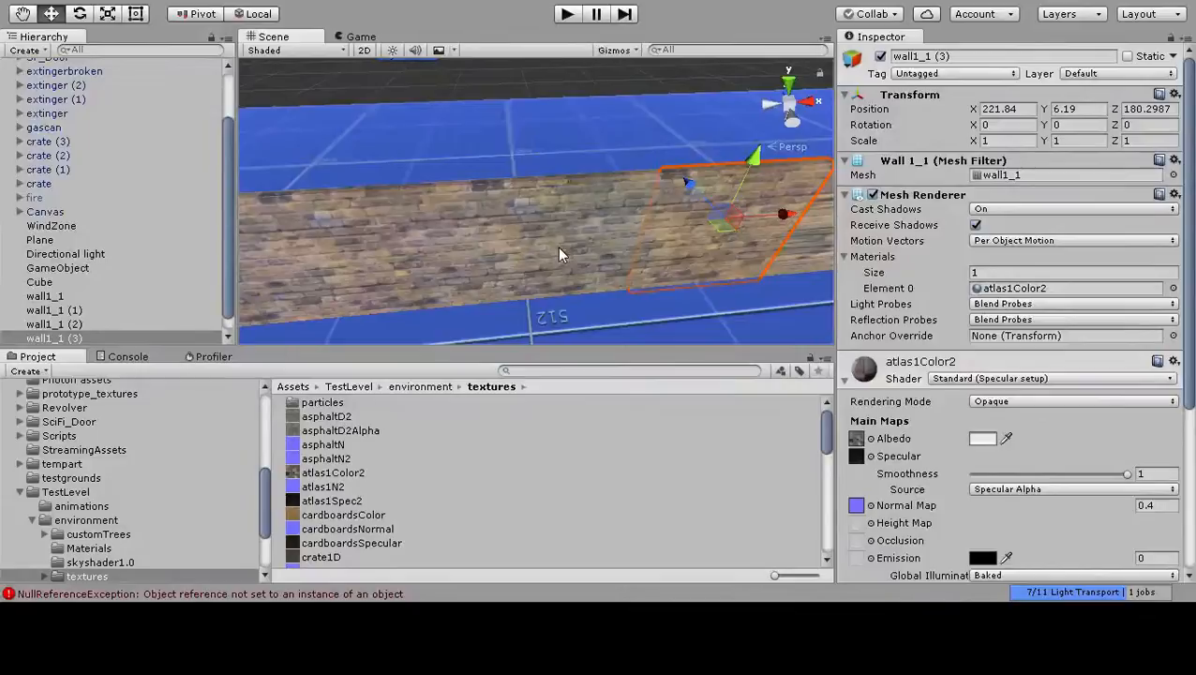
pyautogui.click(128, 356)
pyautogui.click(20, 371)
# Examine the seams between the brick segments along the row up to the stretched segment.
pyautogui.moveTo(537, 250)
pyautogui.mouseDown(button='middle')
pyautogui.moveTo(497, 256)
pyautogui.moveTo(559, 256)
pyautogui.mouseUp(button='middle')
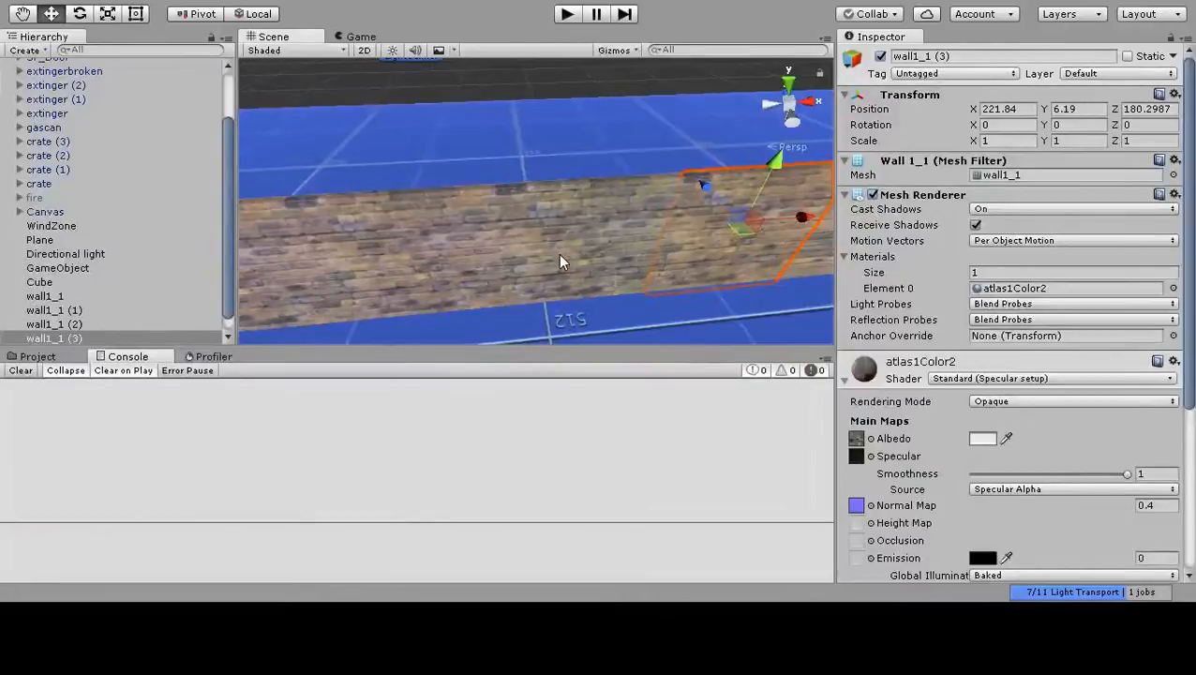
pyautogui.moveTo(371, 254); pyautogui.dragTo(456, 251, button='middle')
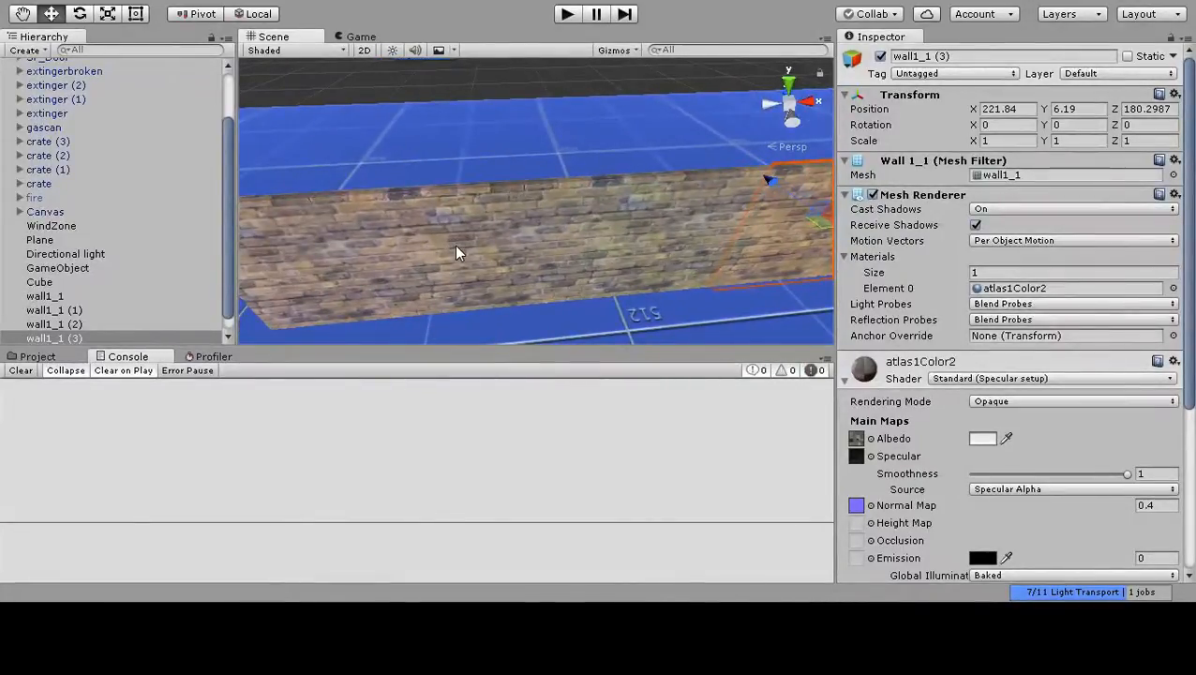
pyautogui.scroll(3, 612, 261)
pyautogui.moveTo(611, 269); pyautogui.dragTo(522, 275, button='middle')
pyautogui.moveTo(783, 257); pyautogui.dragTo(508, 256, button='middle')
pyautogui.moveTo(675, 234); pyautogui.dragTo(570, 239, button='middle')
pyautogui.moveTo(412, 252); pyautogui.dragTo(647, 236, button='middle')
# Select the brick segments along the row one by one and shift wall1_1 (3) along X to 221.87.
pyautogui.click(429, 242)
pyautogui.click(584, 221)
pyautogui.click(697, 217)
pyautogui.moveTo(800, 204); pyautogui.dragTo(803, 204)
pyautogui.moveTo(747, 234); pyautogui.dragTo(700, 243)
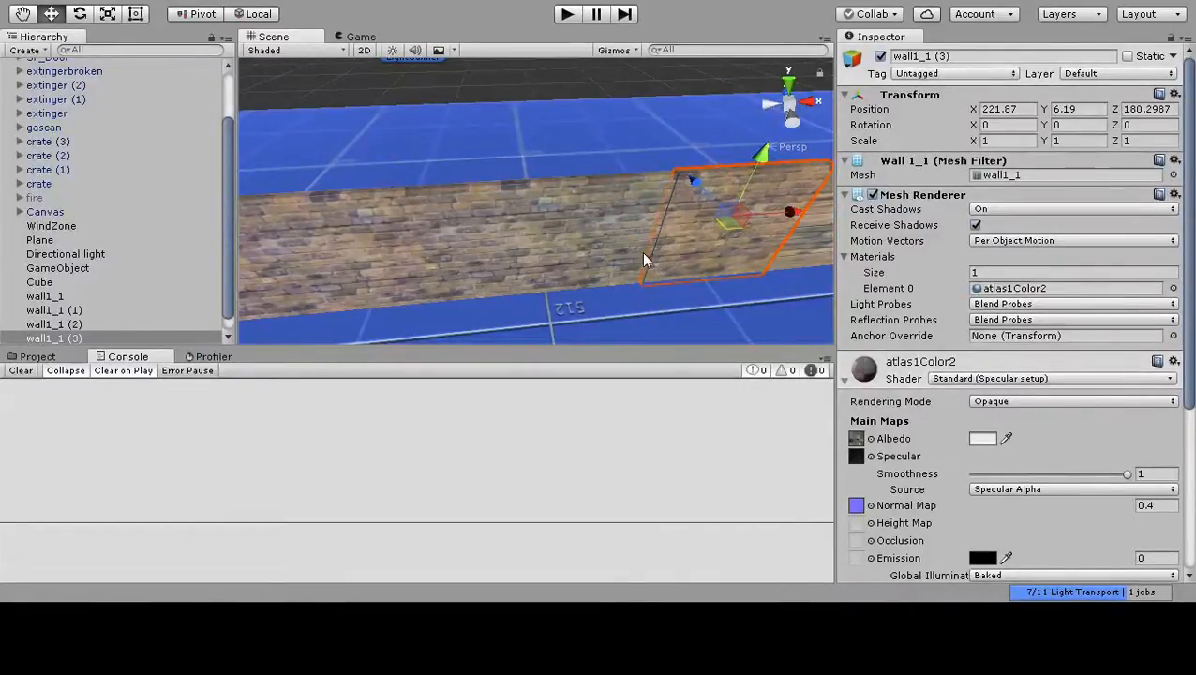
pyautogui.moveTo(728, 237); pyautogui.dragTo(644, 252, button='middle')
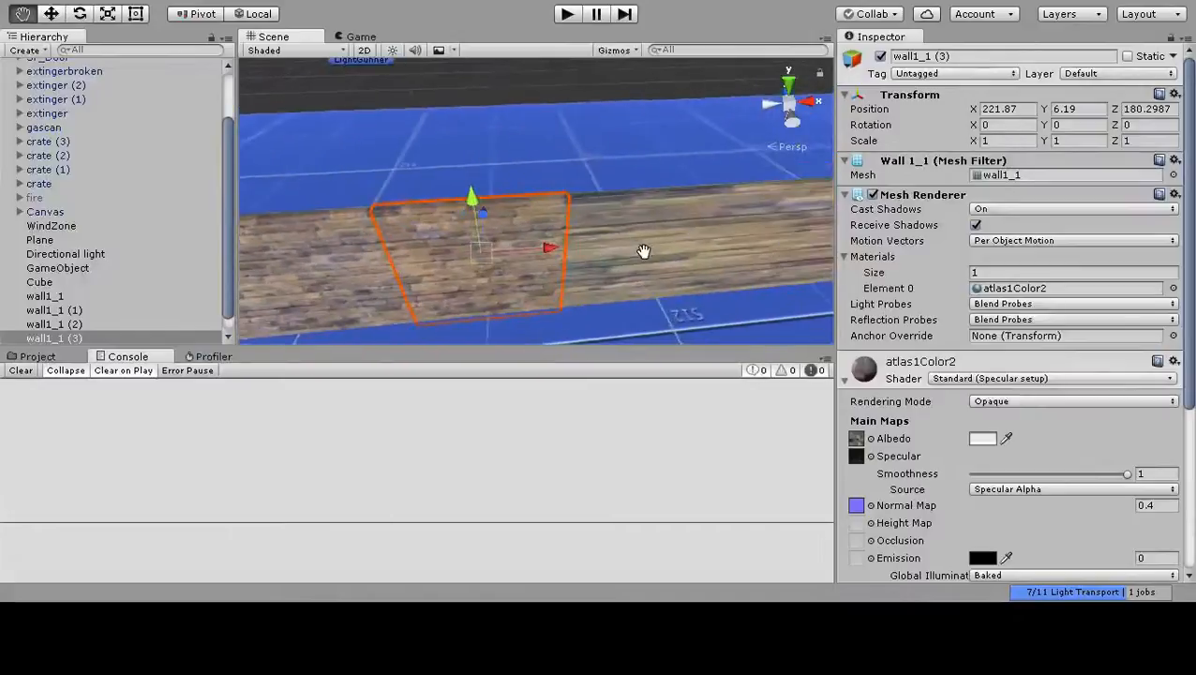
pyautogui.scroll(3, 580, 262)
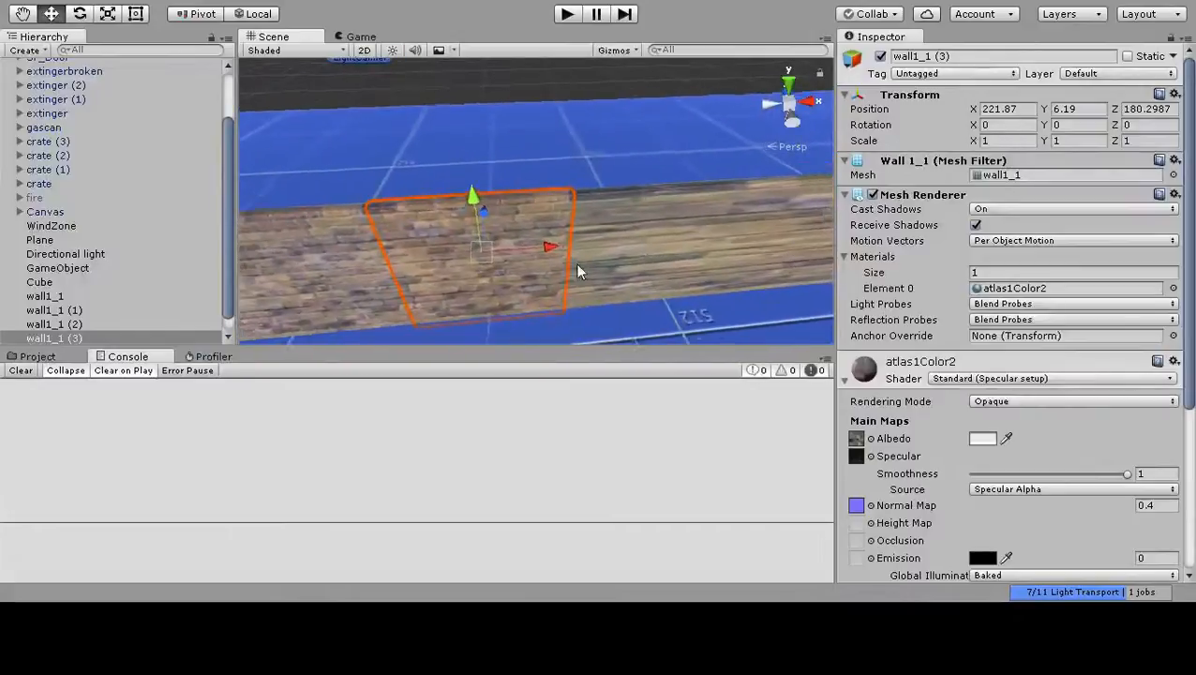
# Duplicate wall1_1 and move the copy along X to 205.88, against the free end of the brick row.
pyautogui.moveTo(505, 270); pyautogui.dragTo(720, 249, button='middle')
pyautogui.rightClick(475, 139)
pyautogui.click(497, 161)
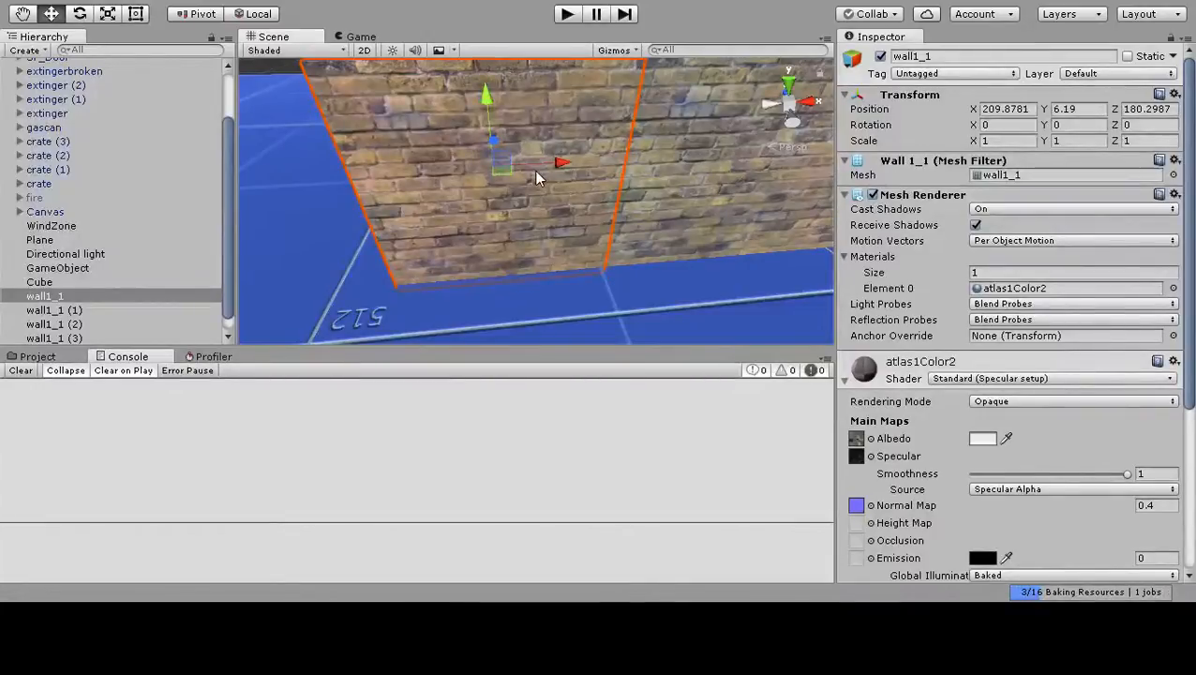
pyautogui.hotkey('ctrl', 'd')
pyautogui.moveTo(558, 164); pyautogui.dragTo(267, 207)
pyautogui.moveTo(413, 181); pyautogui.dragTo(513, 209, button='middle')
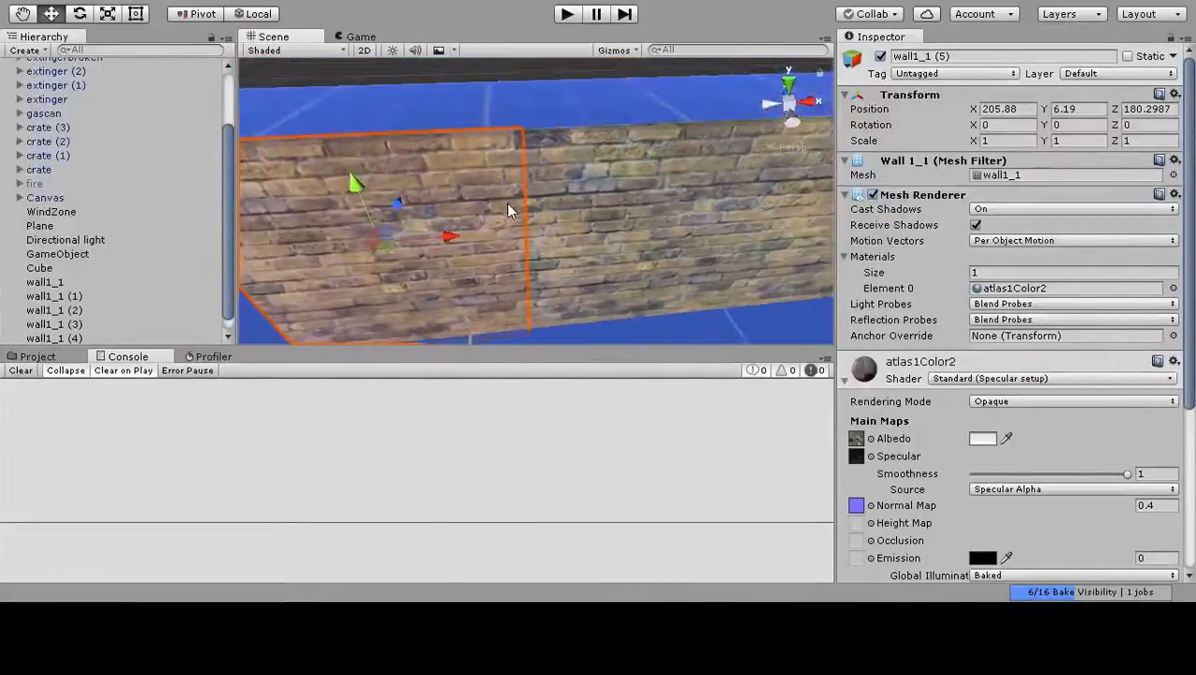
# Deselect the new segment and examine the brick texture at very close range.
pyautogui.scroll(3, 525, 197)
pyautogui.click(559, 63)
pyautogui.moveTo(562, 136); pyautogui.dragTo(574, 208, button='middle')
pyautogui.scroll(4, 568, 191)
pyautogui.scroll(-2, 568, 190)
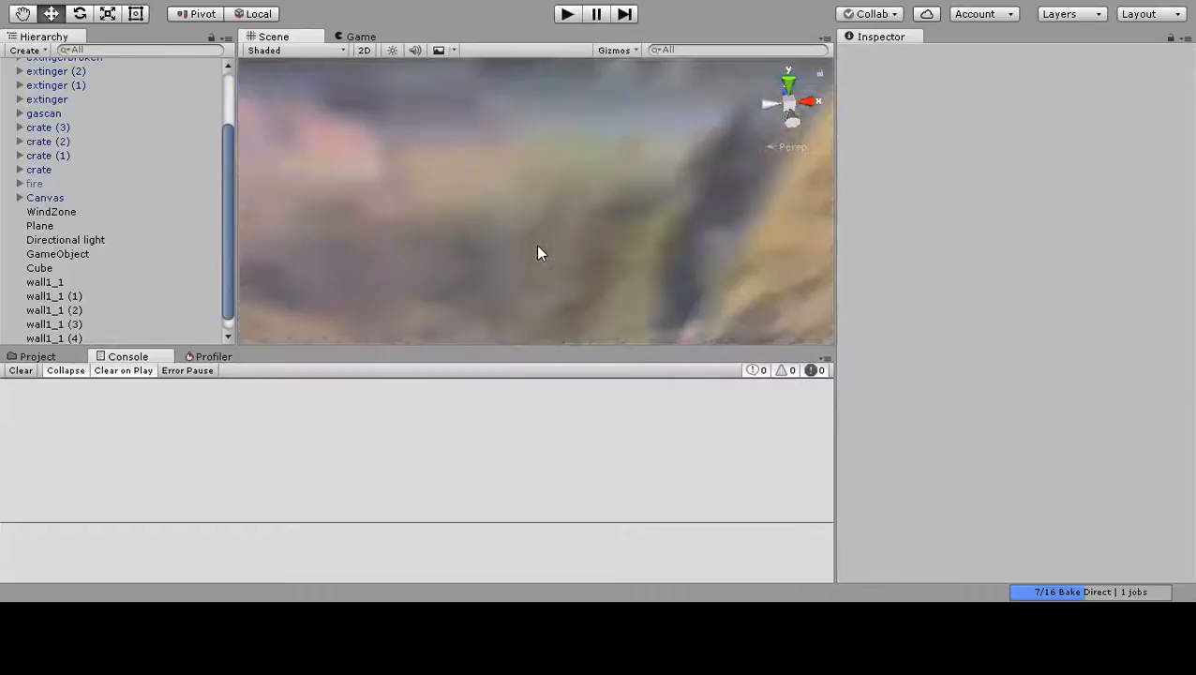
# Examine the brick wall's repeating texture from a distance and close up.
pyautogui.scroll(-6, 539, 251)
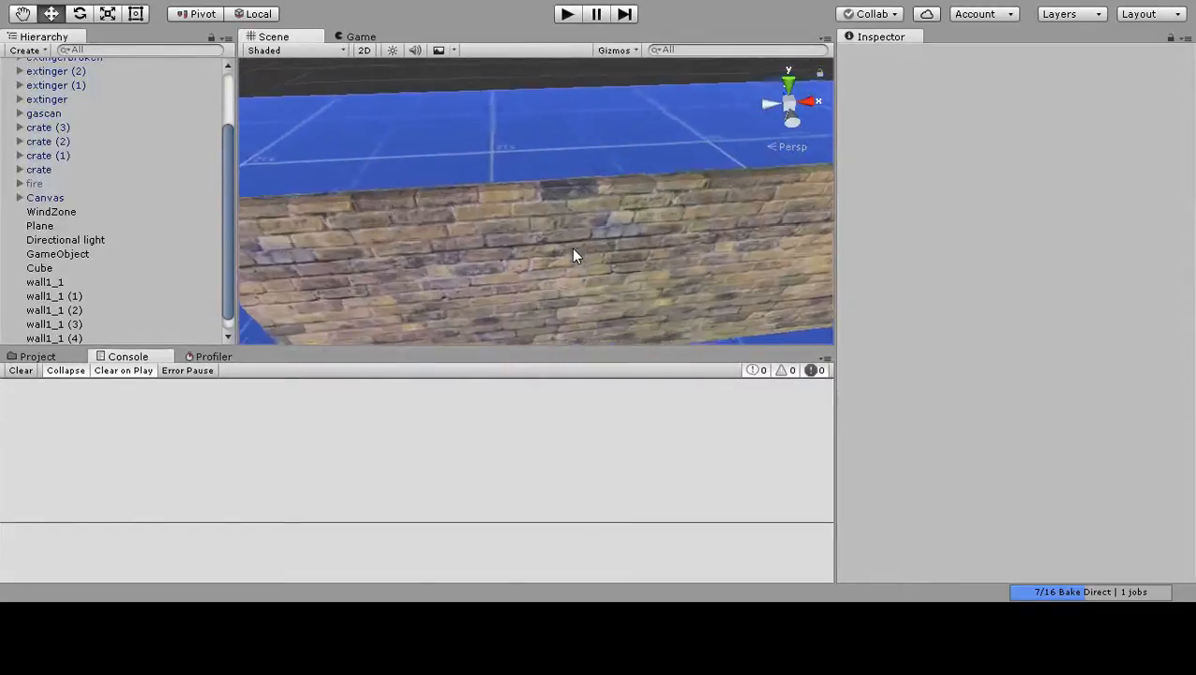
pyautogui.scroll(2, 568, 254)
pyautogui.moveTo(564, 253); pyautogui.dragTo(604, 240, button='middle')
pyautogui.scroll(2, 604, 239)
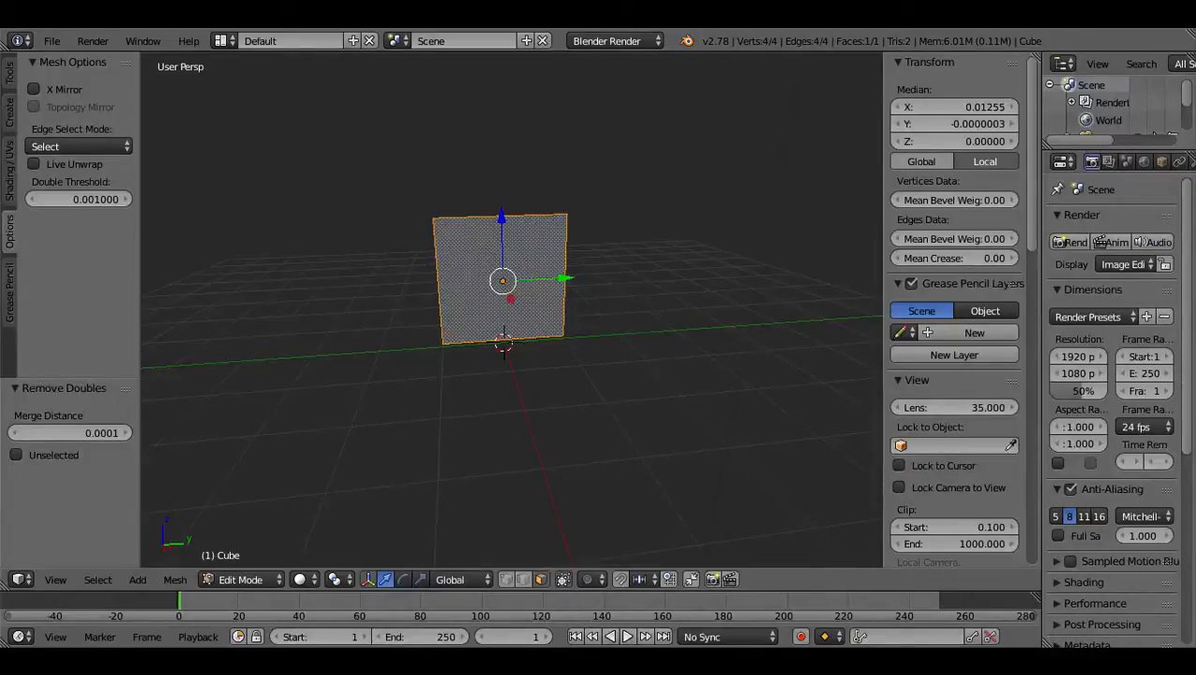
# Switch to Blender and examine the single-face plane from the front, the side and at an angle.
pyautogui.scroll(4, 440, 306)
pyautogui.moveTo(441, 307); pyautogui.dragTo(620, 474, button='middle')
pyautogui.keyDown('shift'); pyautogui.scroll(-5, 620, 473); pyautogui.keyUp('shift')
pyautogui.scroll(5, 619, 472)
pyautogui.scroll(-7, 620, 473)
pyautogui.scroll(5, 611, 471)
pyautogui.scroll(-4, 611, 473)
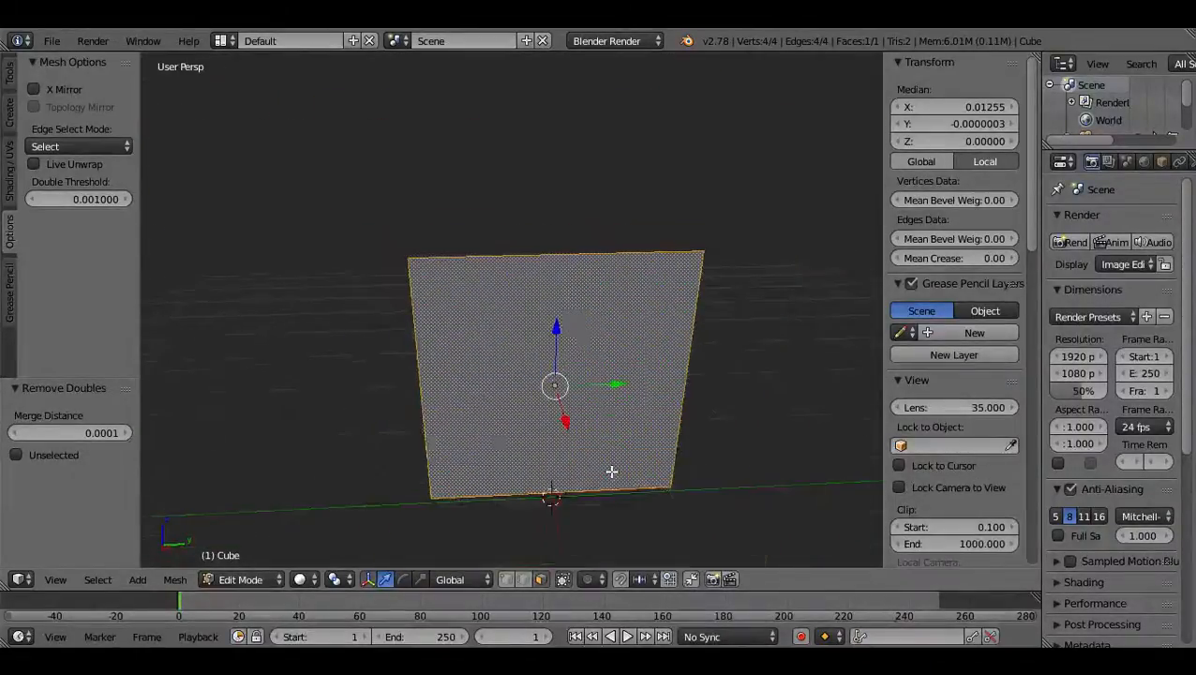
pyautogui.moveTo(569, 462); pyautogui.dragTo(906, 461, button='middle')
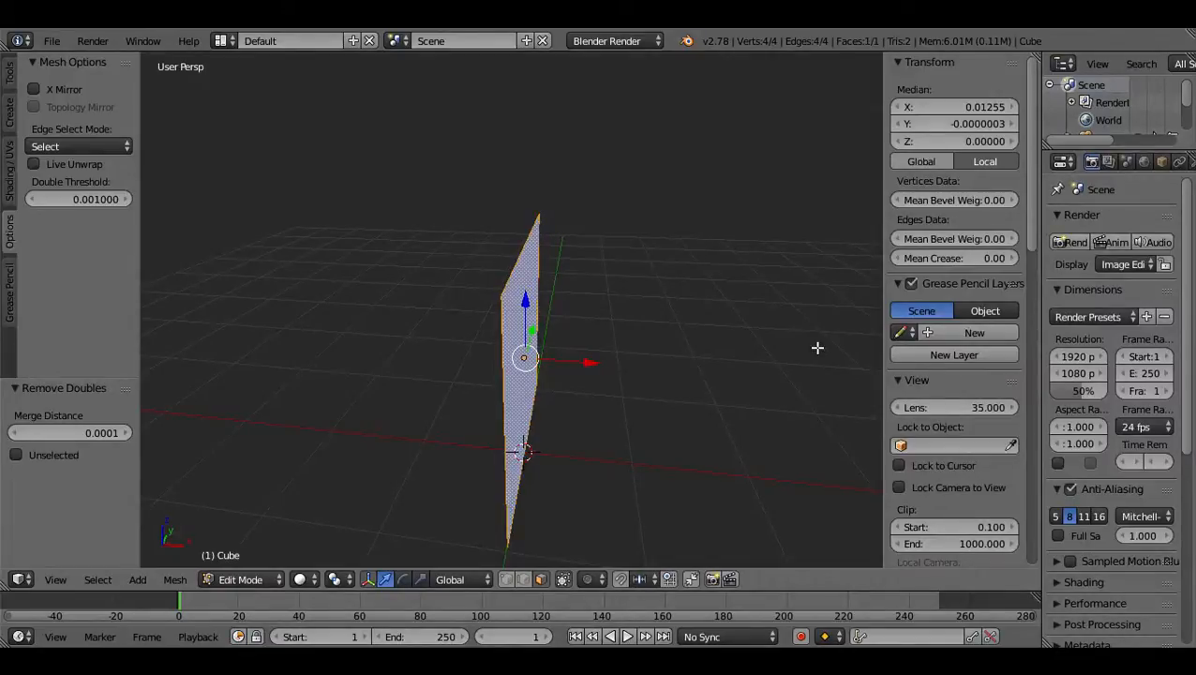
pyautogui.moveTo(825, 393); pyautogui.dragTo(734, 388, button='middle')
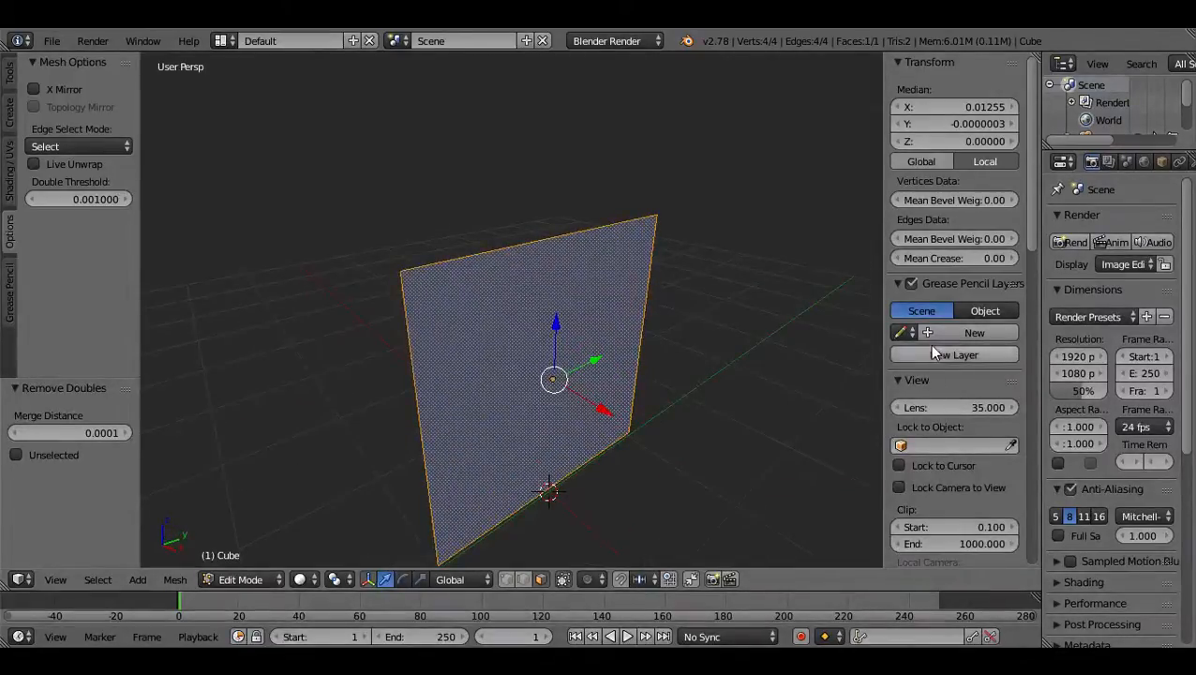
# Try the Textured Solid shading option on the plane and turn it off again.
pyautogui.scroll(-5, 929, 344)
pyautogui.scroll(-9, 903, 295)
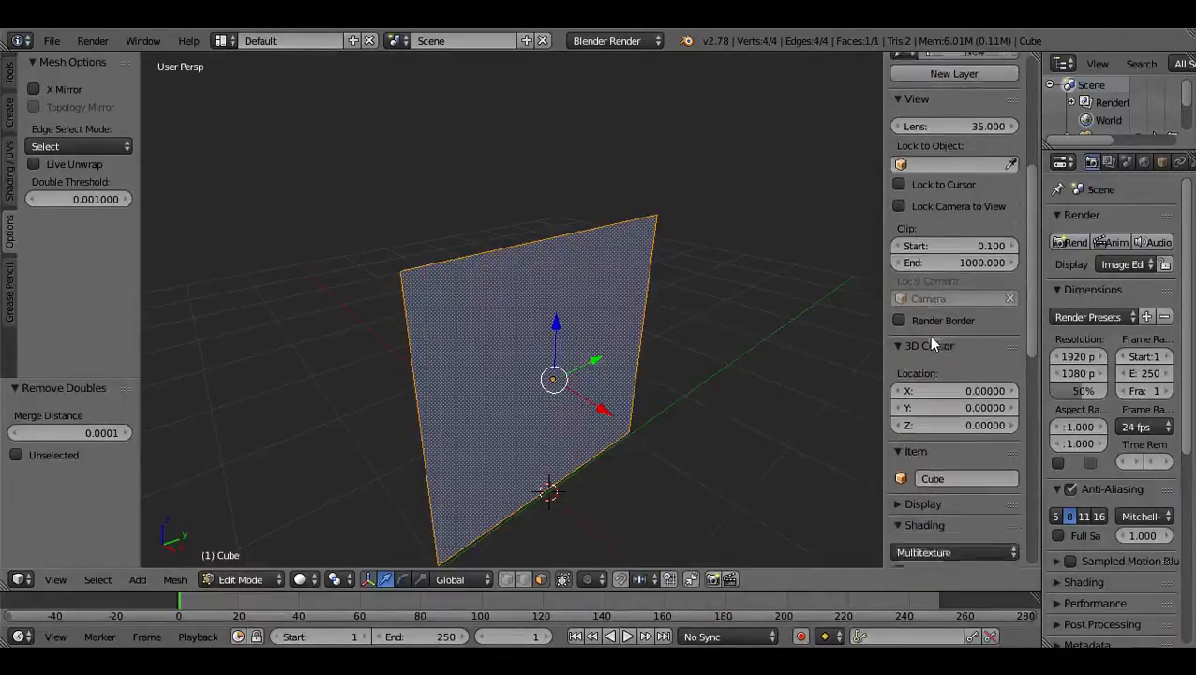
pyautogui.scroll(14, 928, 336)
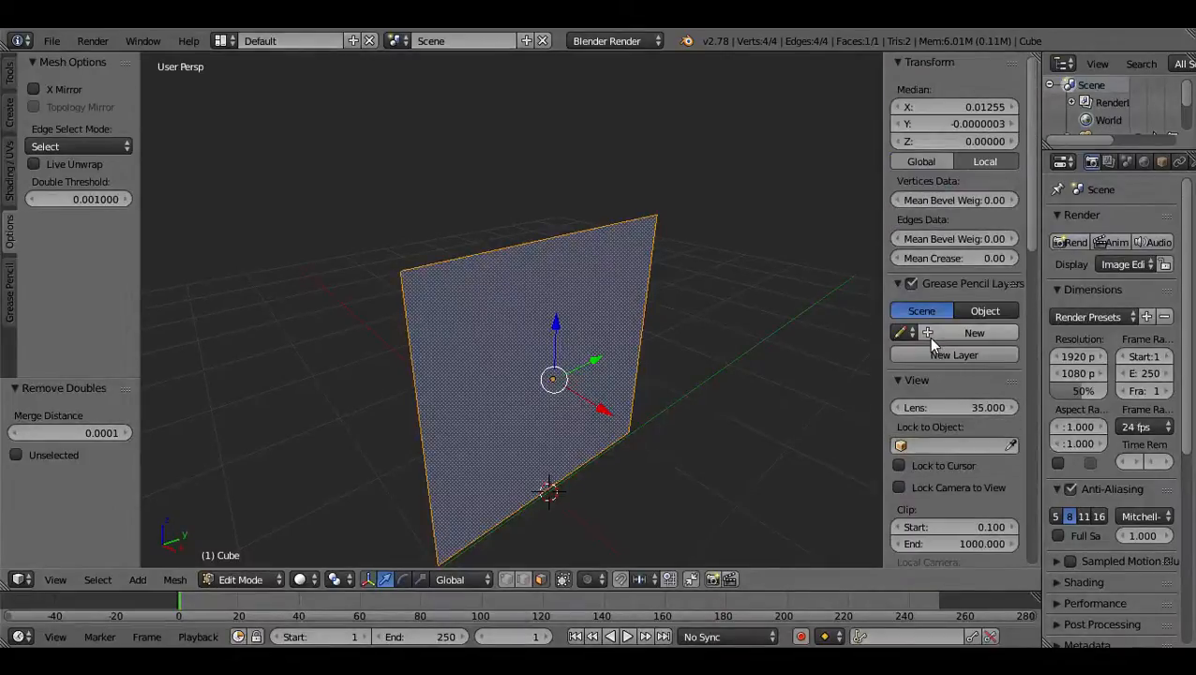
pyautogui.scroll(-4, 928, 361)
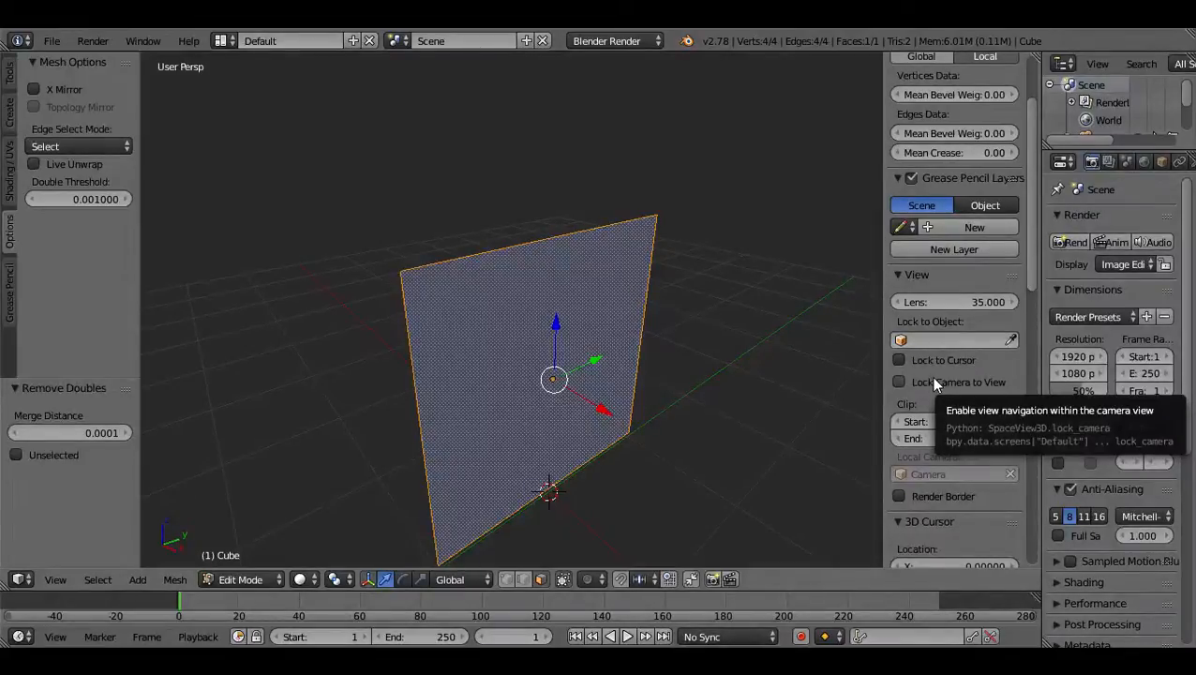
pyautogui.scroll(-9, 935, 384)
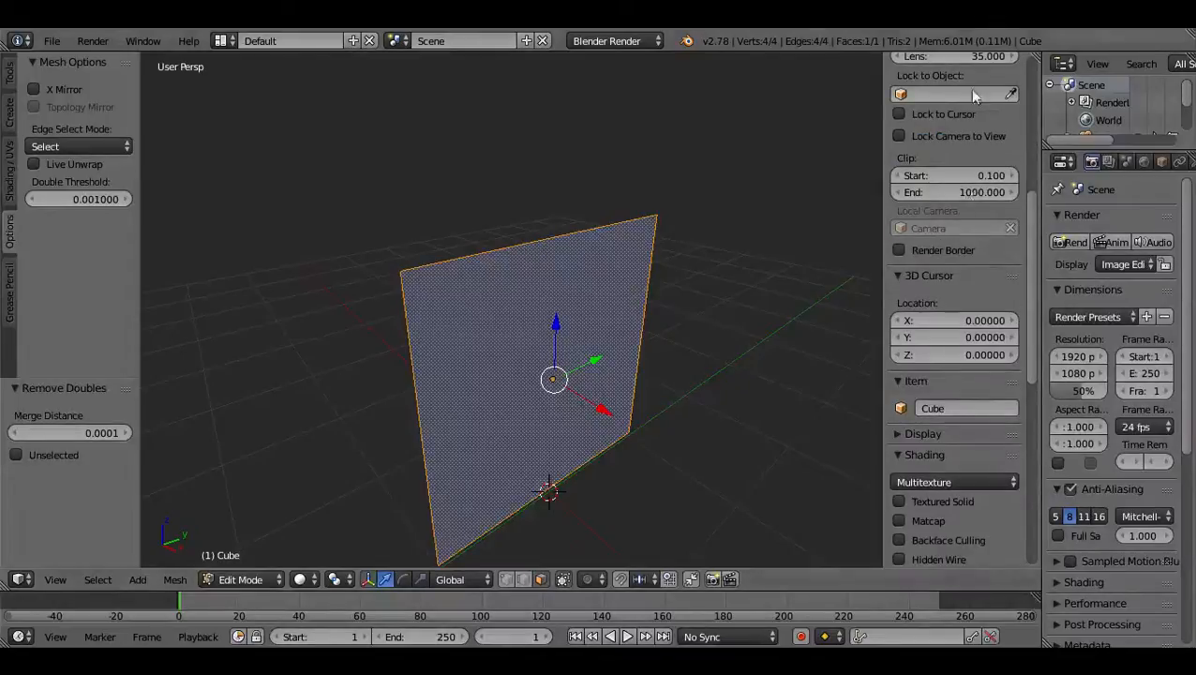
pyautogui.scroll(-5, 970, 388)
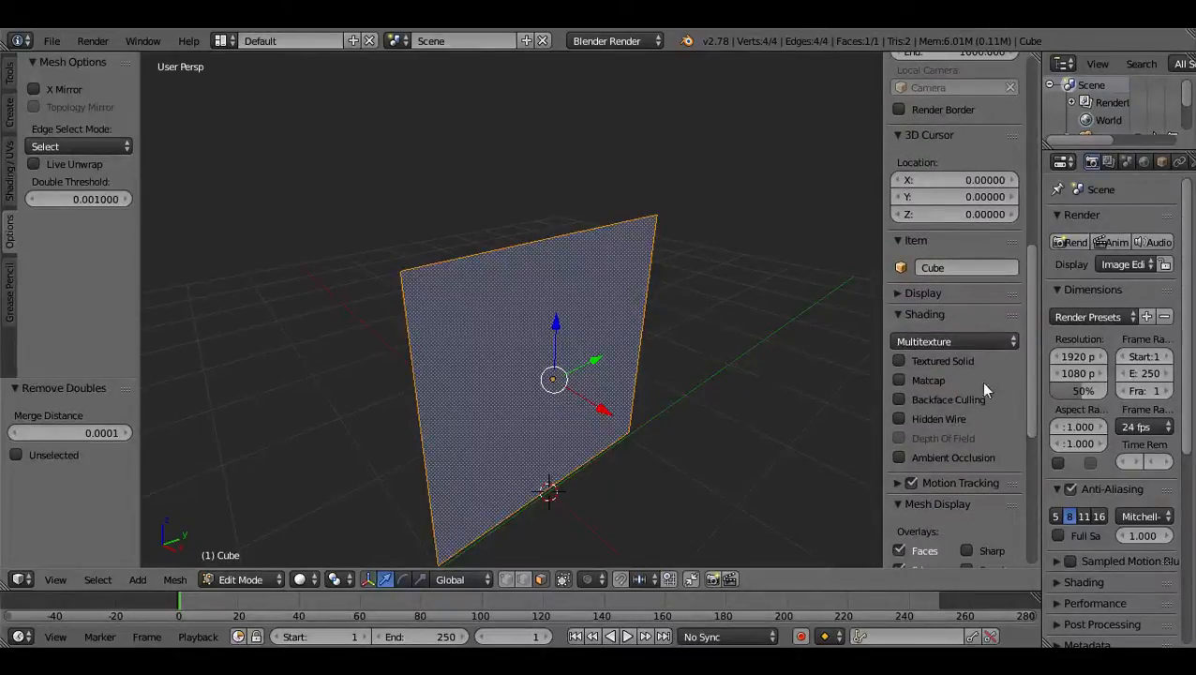
pyautogui.click(906, 362)
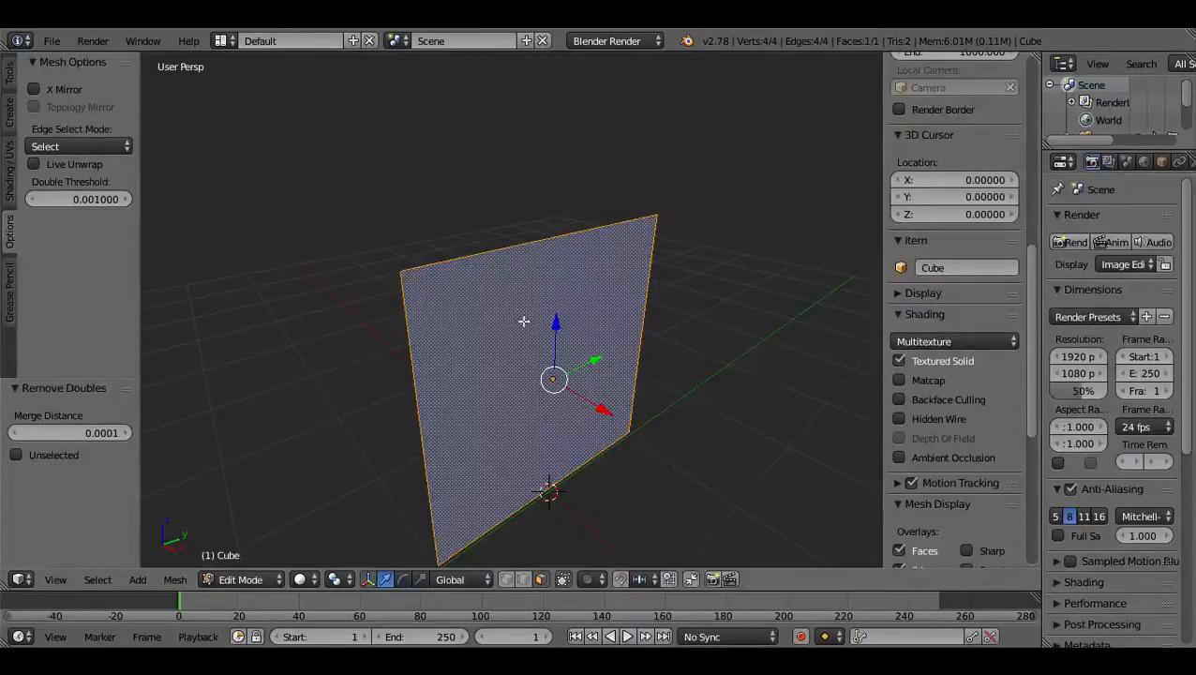
pyautogui.click(902, 363)
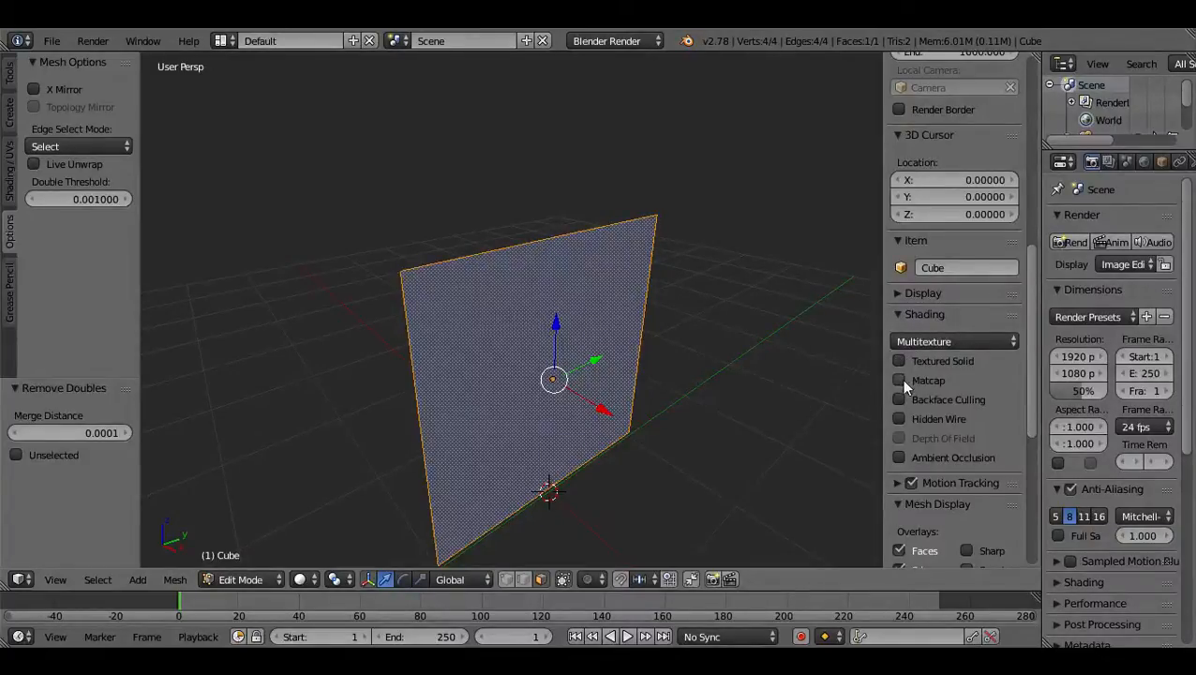
# Enable Matcap shading in the viewport and choose the glossy blue material.
pyautogui.click(901, 378)
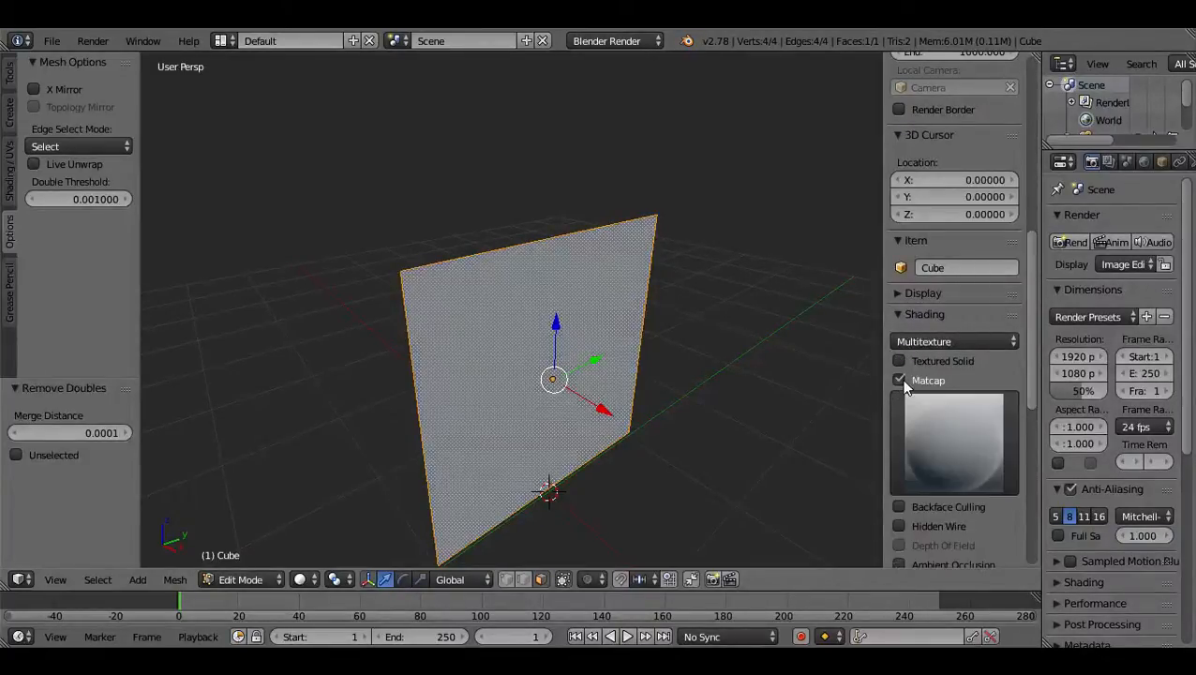
pyautogui.click(957, 442)
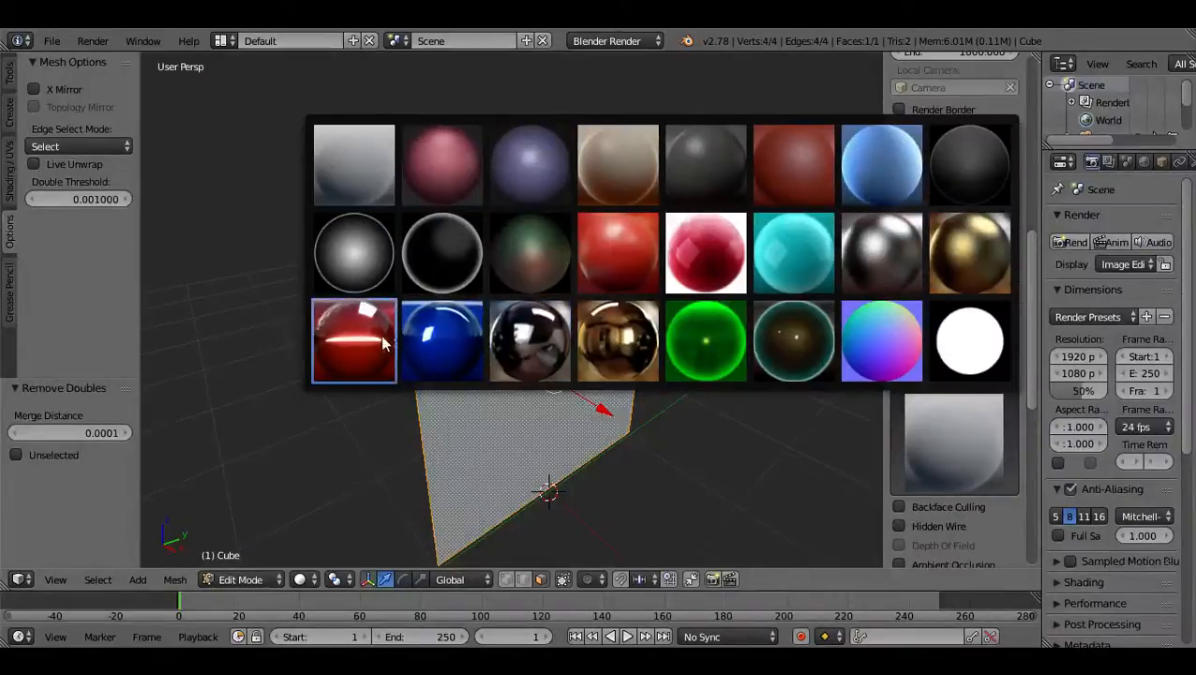
pyautogui.click(450, 340)
pyautogui.click(762, 361)
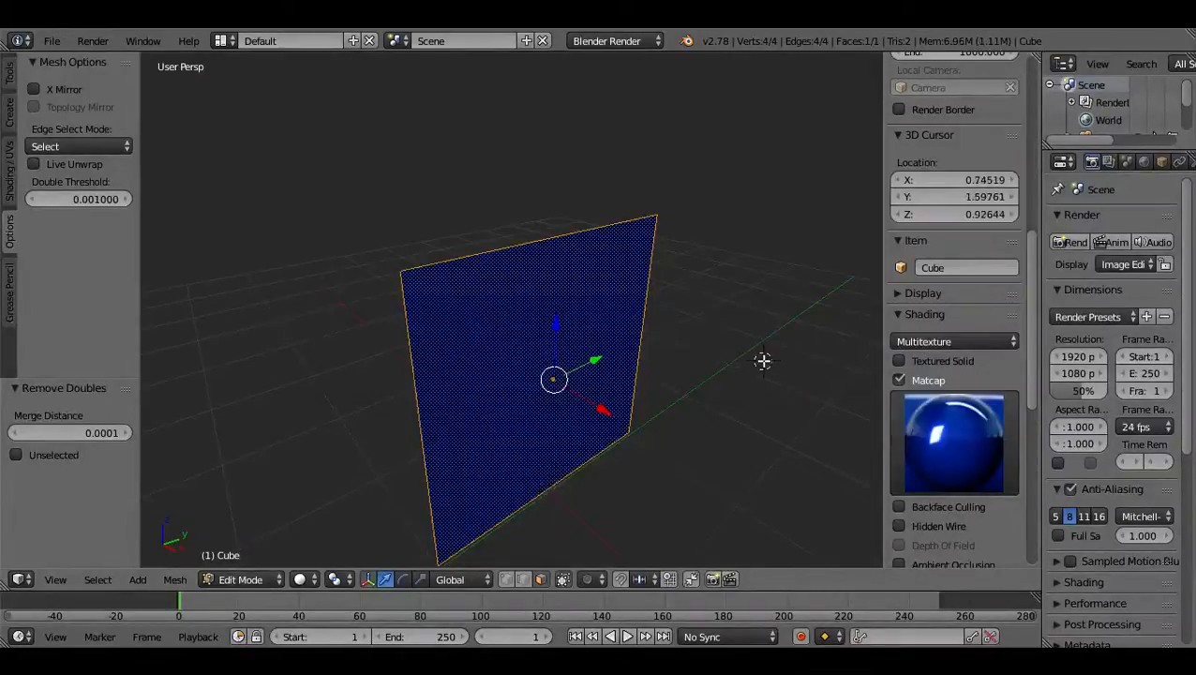
pyautogui.click(710, 360)
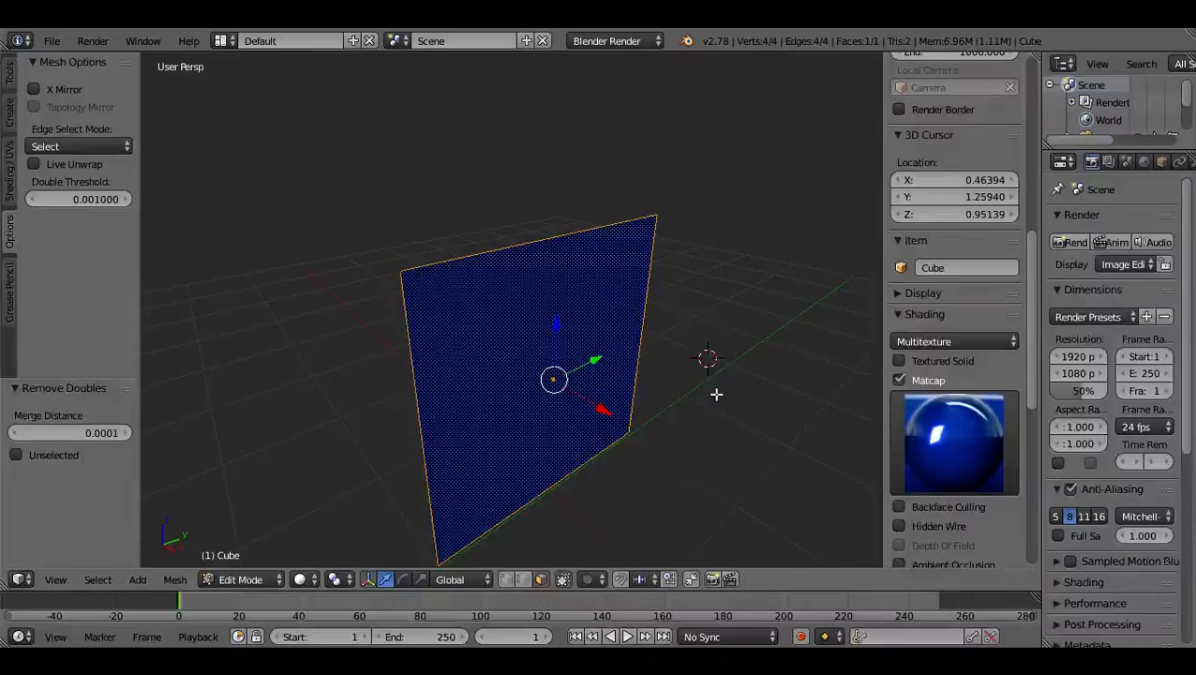
# Enable Backface Culling and check the plane from its front and back sides.
pyautogui.scroll(-2, 911, 472)
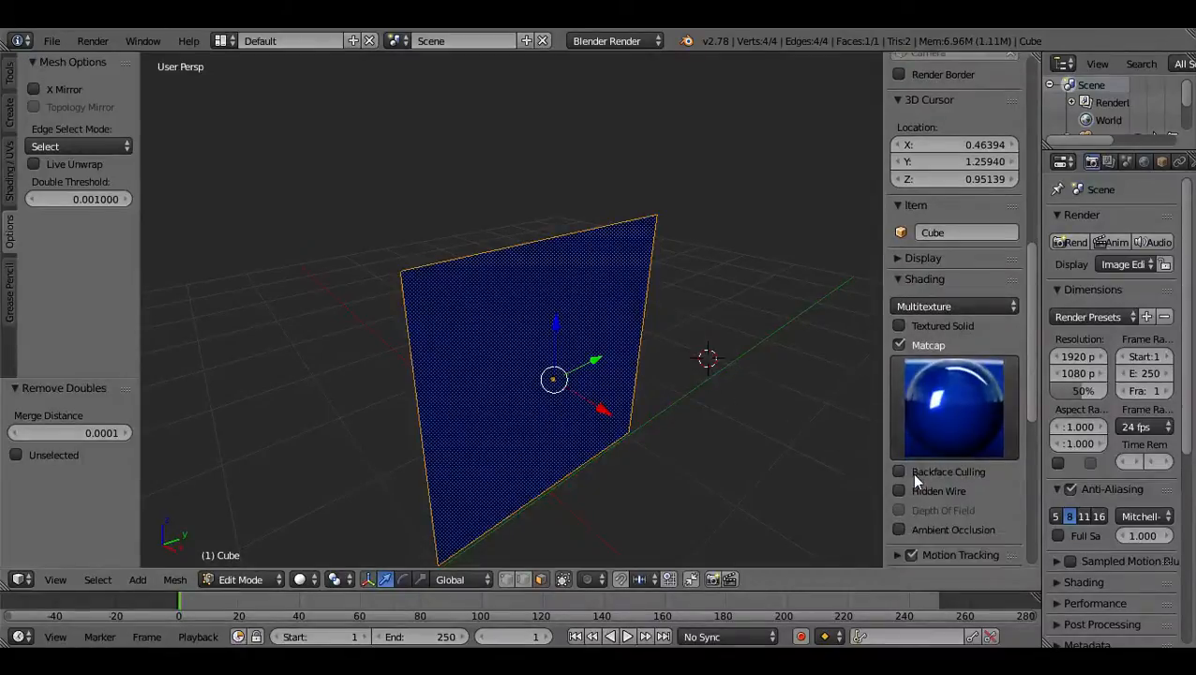
pyautogui.moveTo(599, 410); pyautogui.dragTo(557, 436, button='middle')
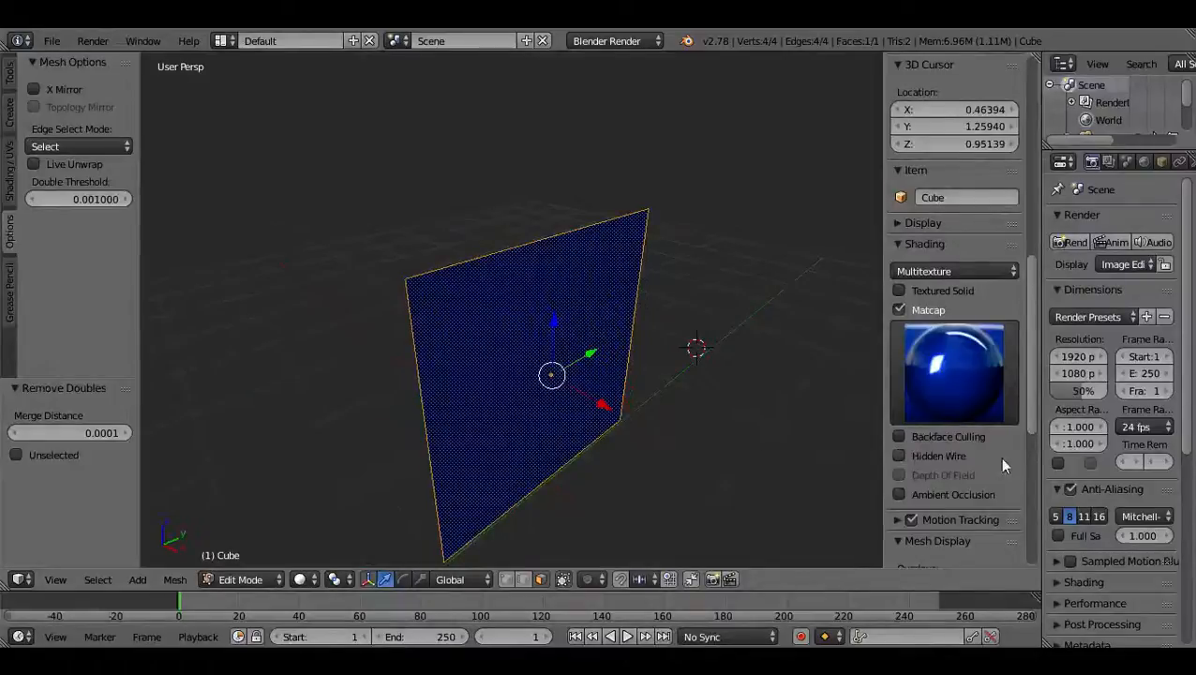
pyautogui.click(901, 437)
pyautogui.moveTo(572, 434); pyautogui.dragTo(785, 390, button='middle')
pyautogui.moveTo(769, 328); pyautogui.dragTo(501, 408, button='middle')
pyautogui.scroll(-2, 592, 394)
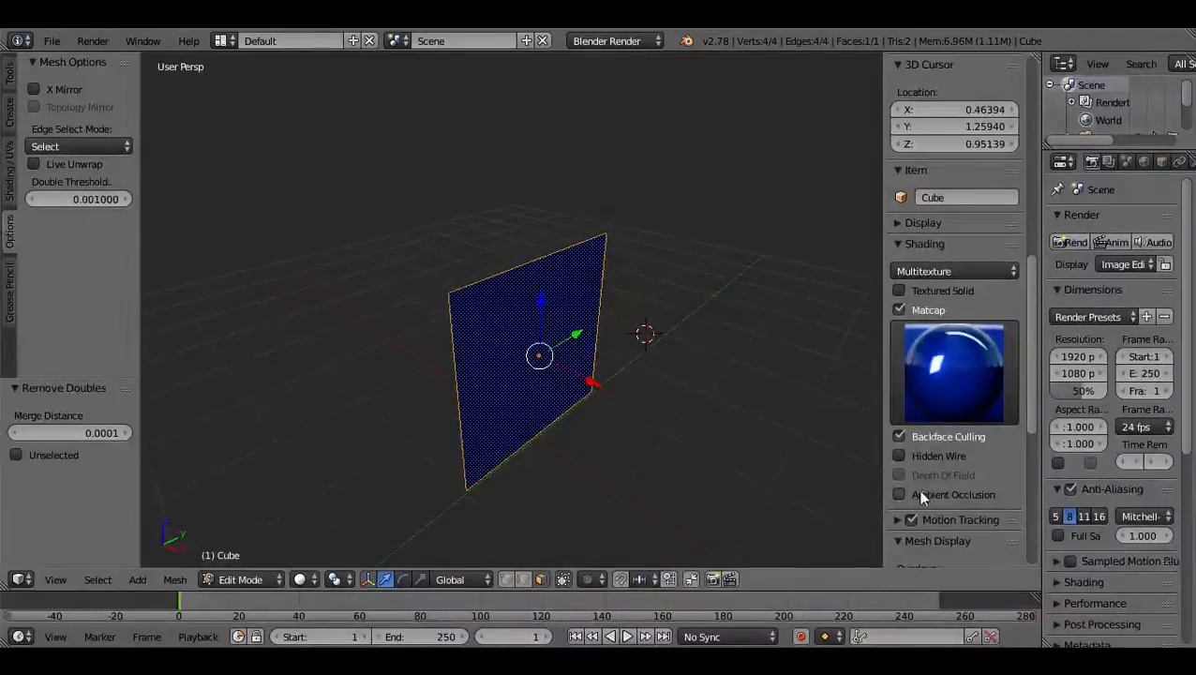
# Display the face normals as lines and inspect which way the plane's face points.
pyautogui.scroll(-5, 949, 496)
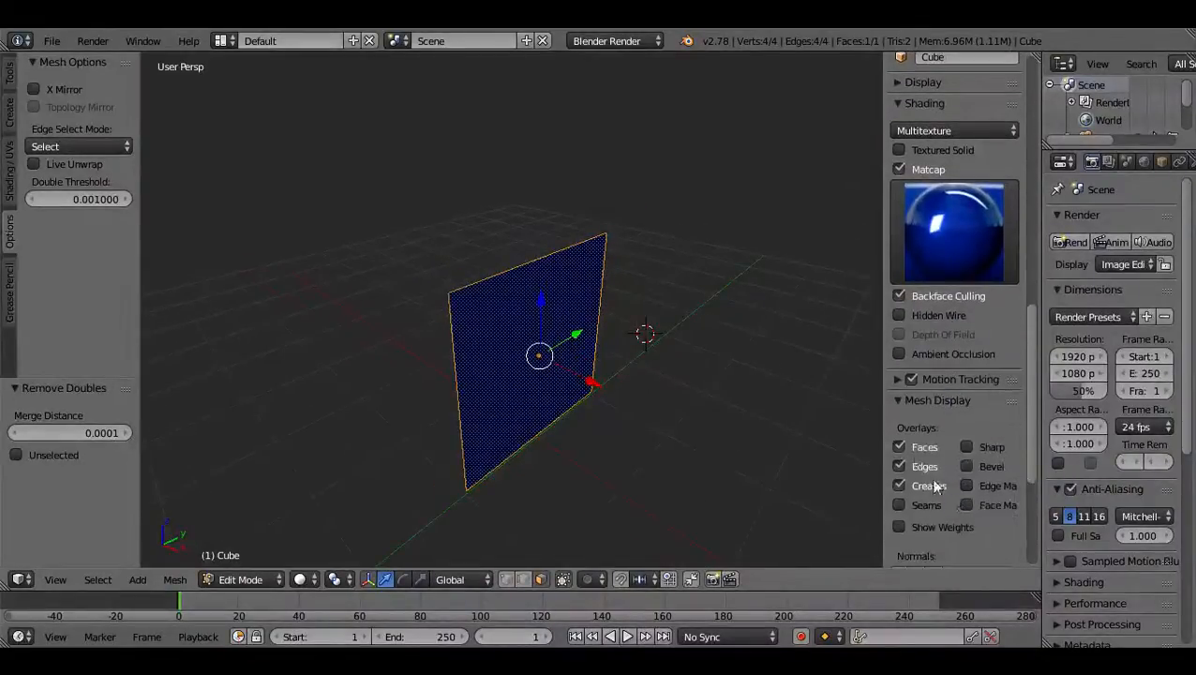
pyautogui.scroll(-1, 955, 454)
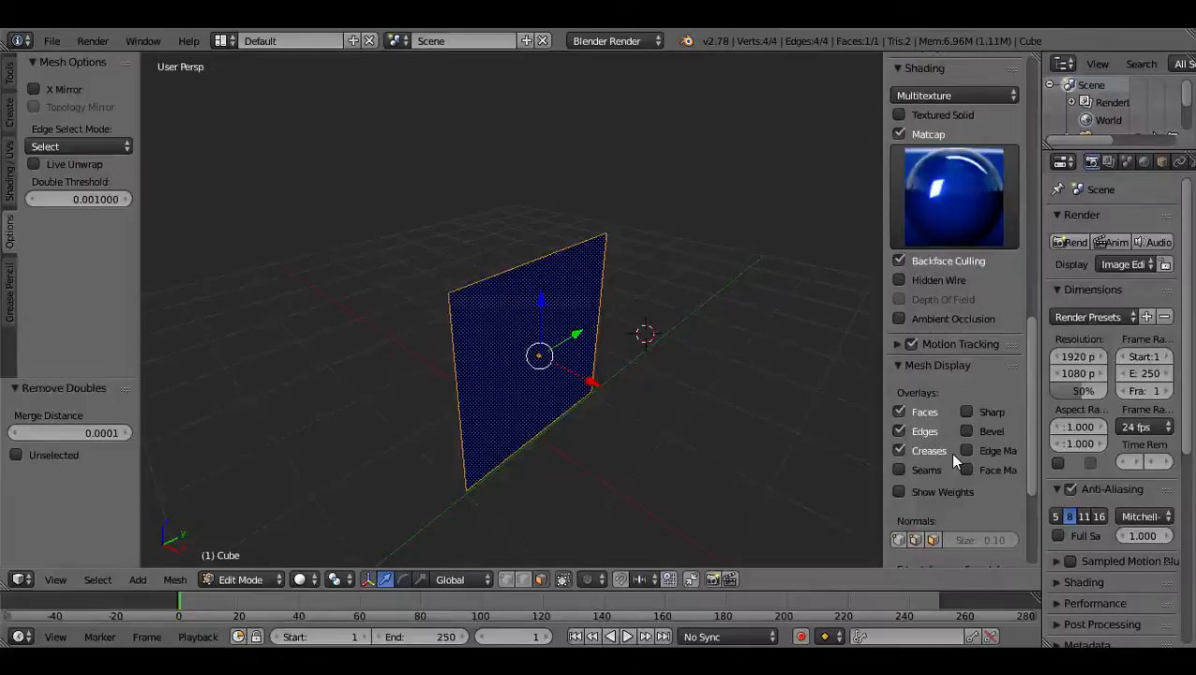
pyautogui.scroll(-3, 933, 434)
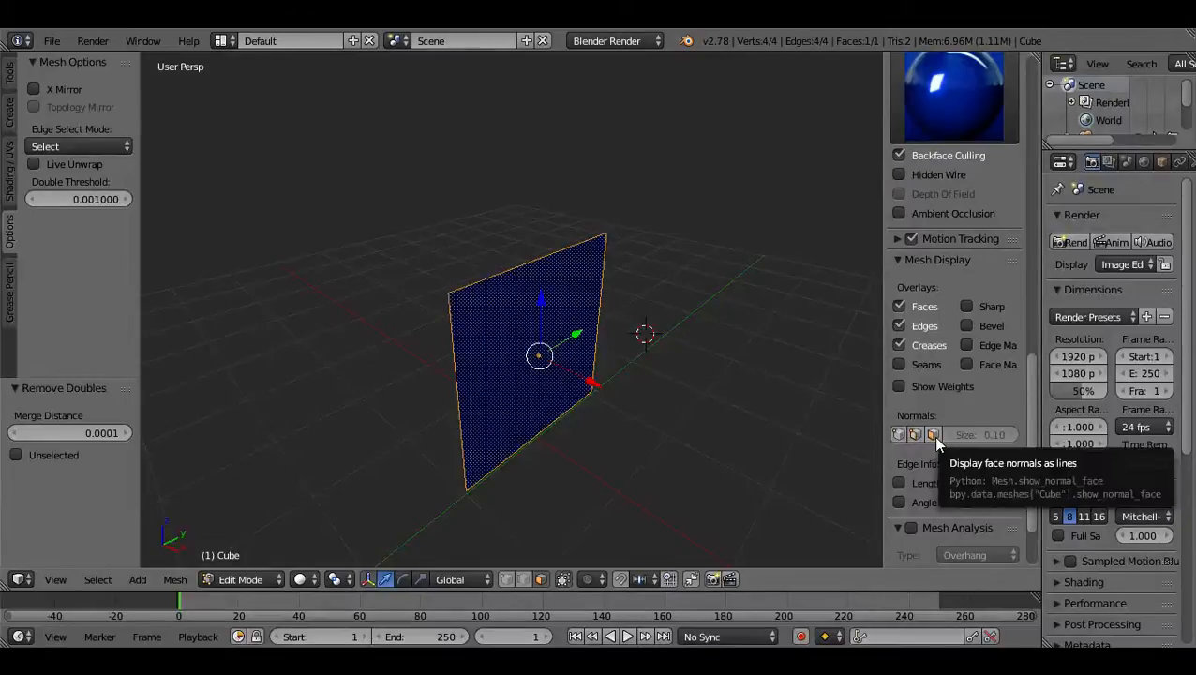
pyautogui.click(935, 437)
pyautogui.moveTo(509, 414); pyautogui.dragTo(606, 411, button='middle')
pyautogui.scroll(4, 573, 425)
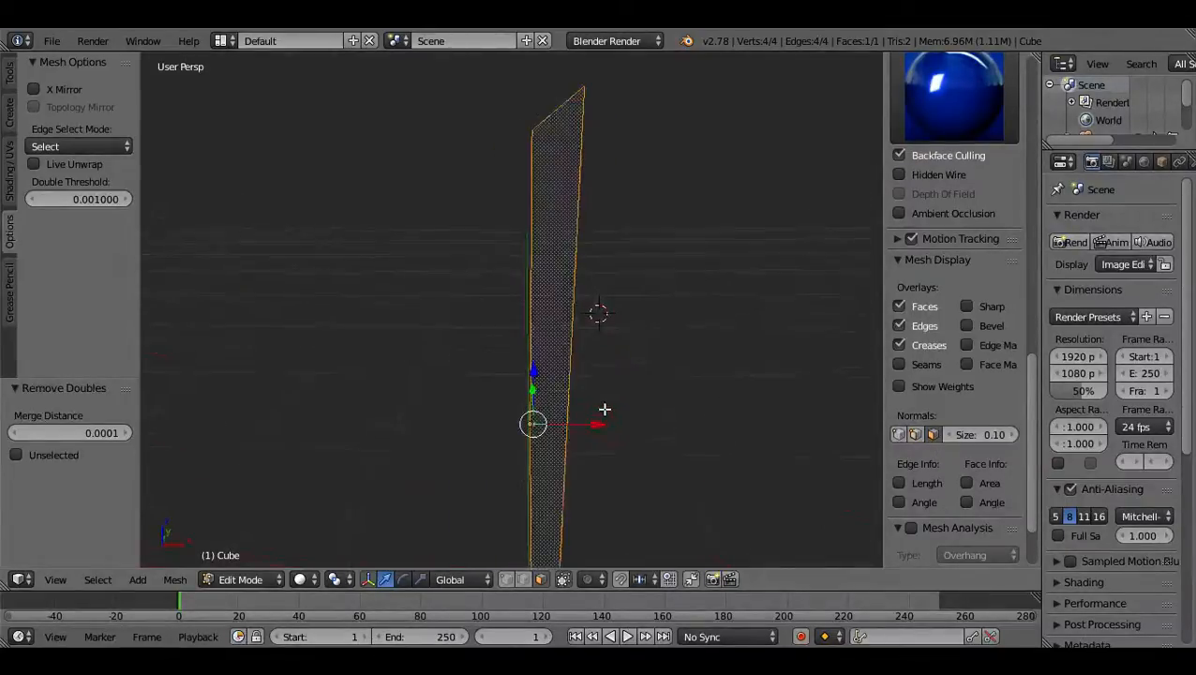
pyautogui.scroll(2, 540, 429)
pyautogui.moveTo(588, 453); pyautogui.dragTo(555, 467, button='middle')
pyautogui.moveTo(662, 398); pyautogui.dragTo(620, 419, button='middle')
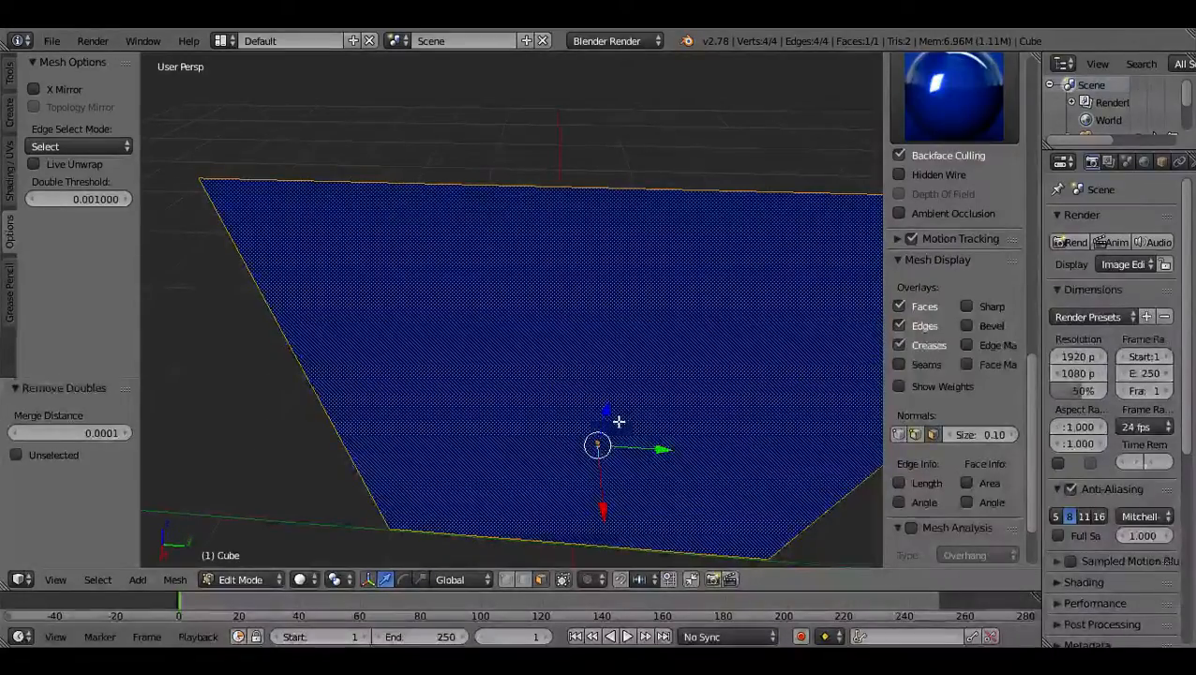
# Try to copy the plane in Edit Mode and shift it along Y, undoing each move.
pyautogui.press('g')
pyautogui.press('y')
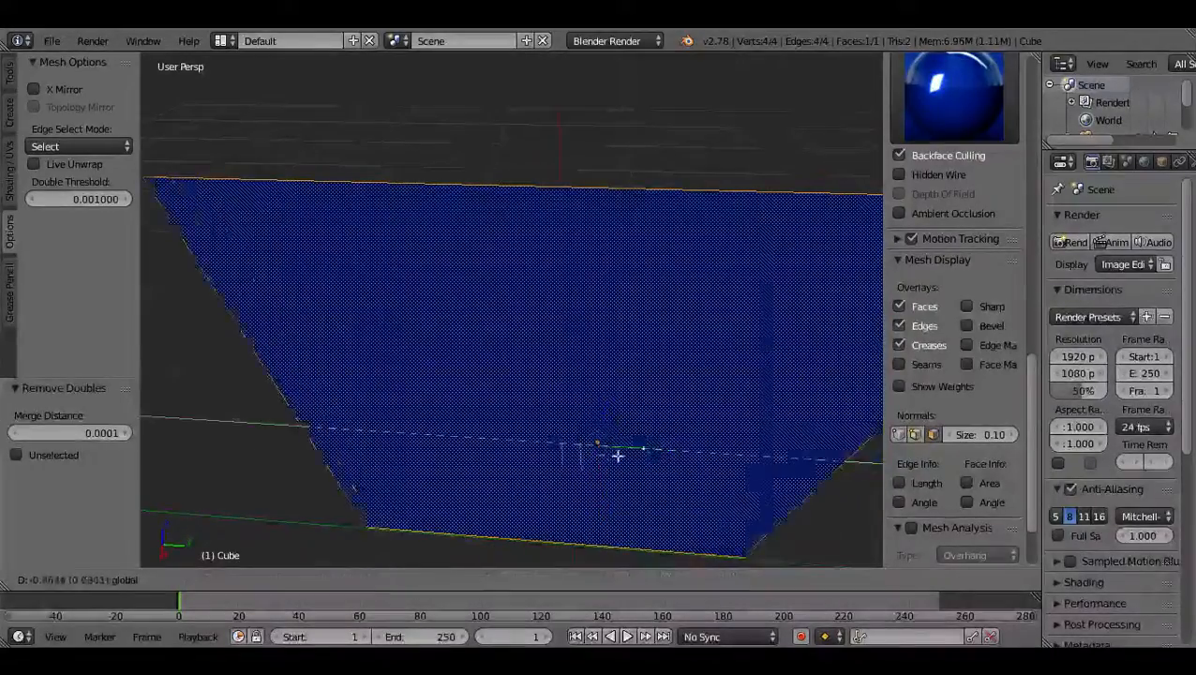
pyautogui.click(593, 445)
pyautogui.hotkey('ctrl', 'z')
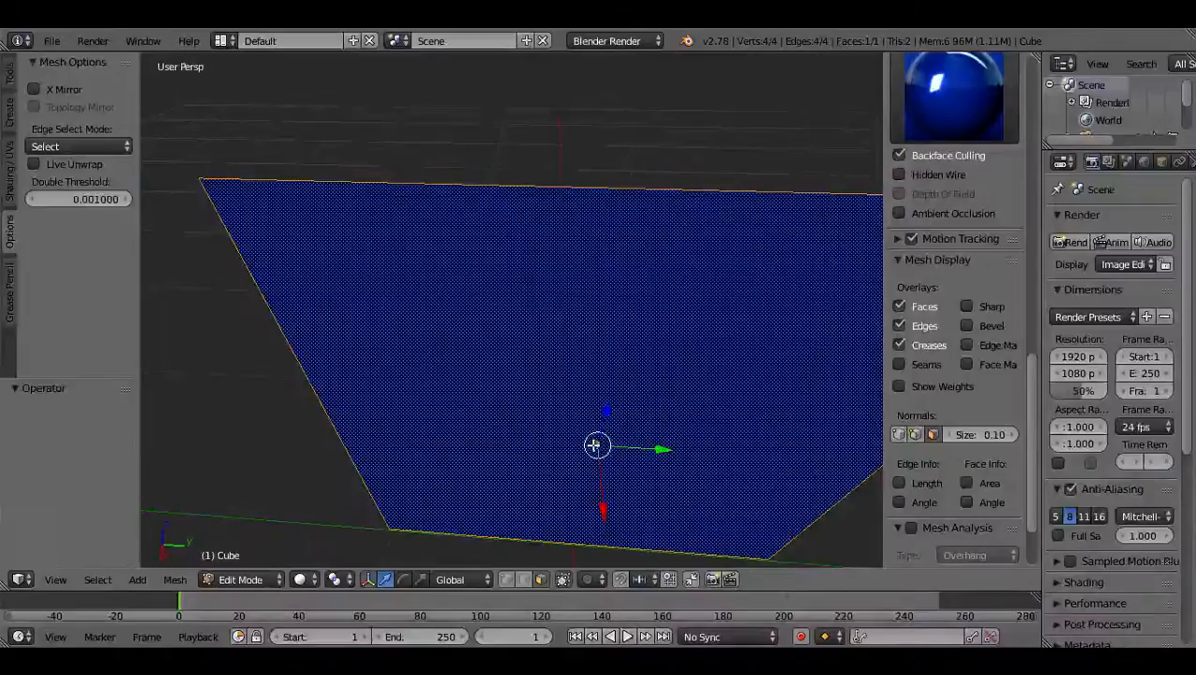
pyautogui.hotkey('ctrl', 'c')
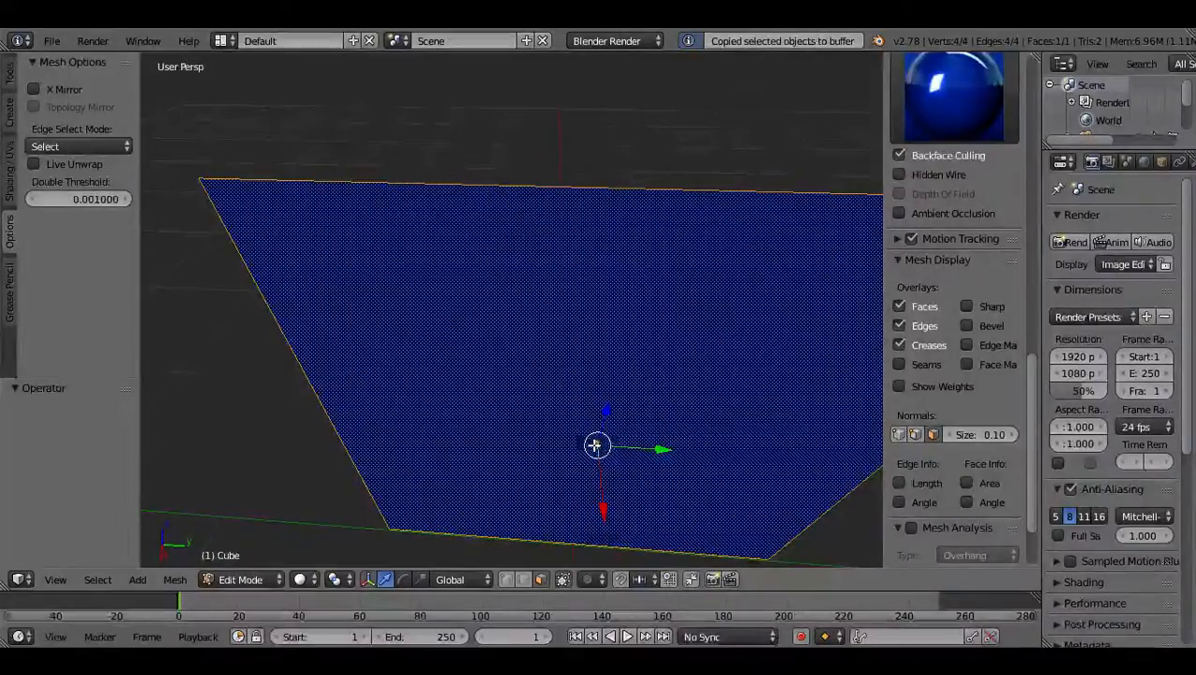
pyautogui.moveTo(664, 450); pyautogui.dragTo(641, 473)
pyautogui.hotkey('ctrl', 'z')
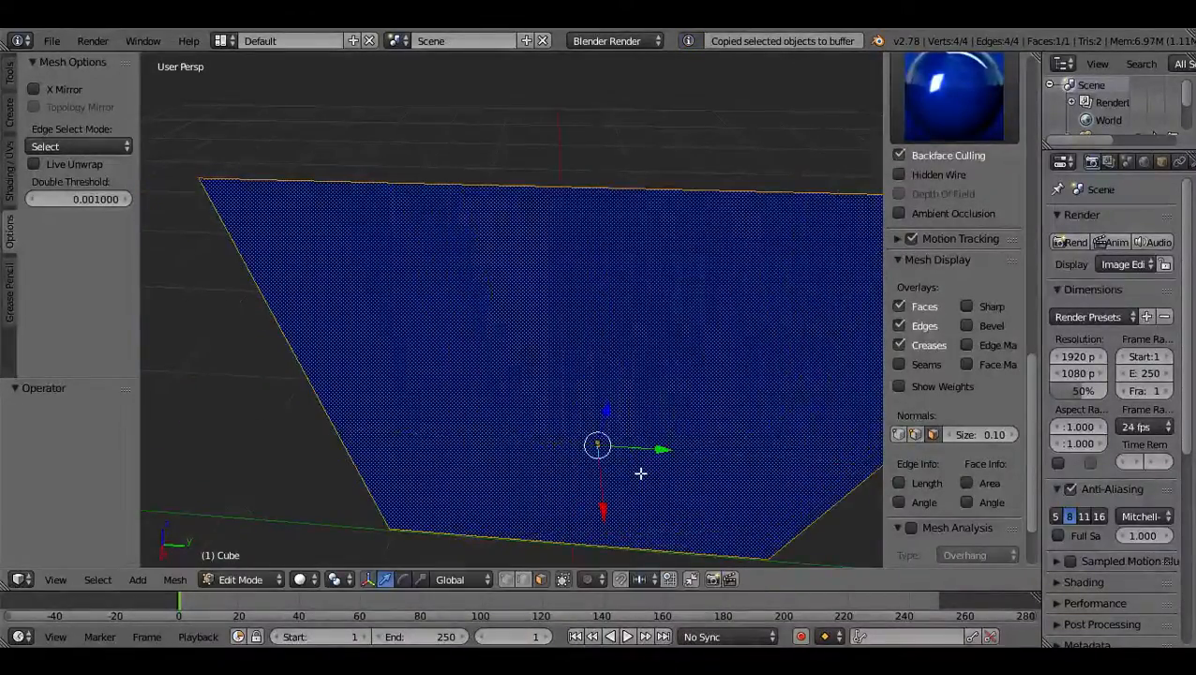
# Switch the plane from Edit Mode to Object Mode and review its transform properties.
pyautogui.click(163, 578)
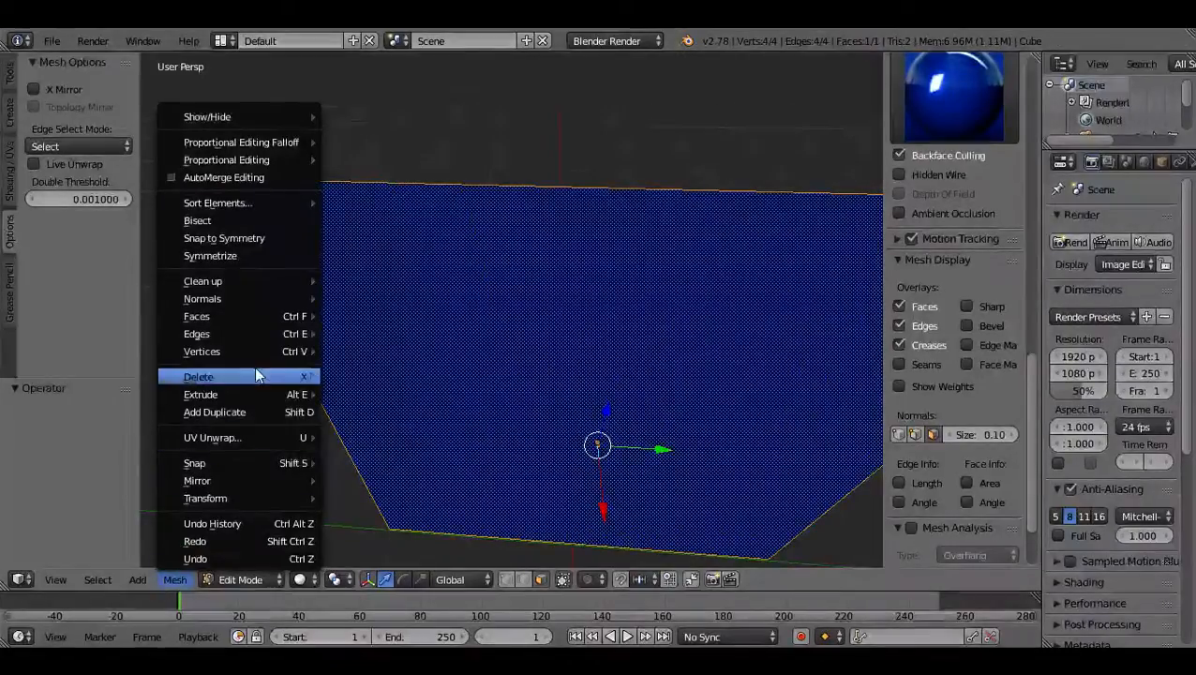
pyautogui.moveTo(261, 394)
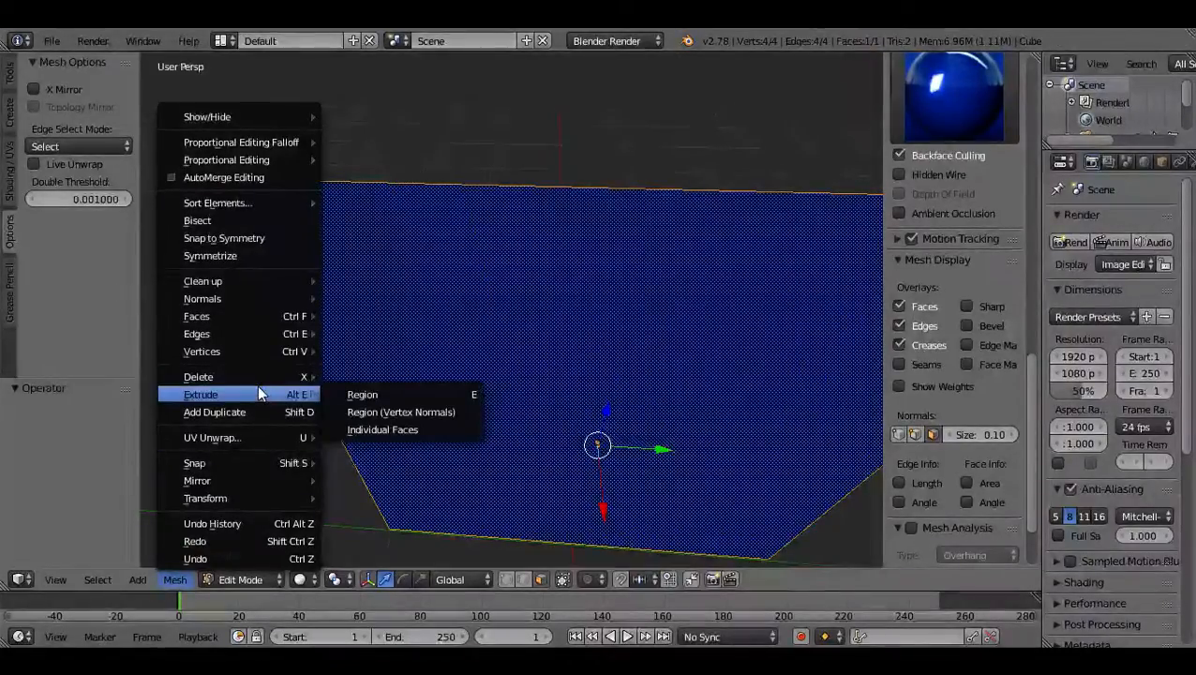
pyautogui.press('Tab')
pyautogui.moveTo(451, 338)
pyautogui.mouseDown(button='middle')
pyautogui.moveTo(430, 427)
pyautogui.moveTo(460, 385)
pyautogui.moveTo(494, 439)
pyautogui.moveTo(470, 390)
pyautogui.moveTo(607, 459)
pyautogui.moveTo(609, 443)
pyautogui.moveTo(602, 478)
pyautogui.moveTo(569, 421)
pyautogui.moveTo(631, 409)
pyautogui.moveTo(532, 410)
pyautogui.moveTo(600, 406)
pyautogui.mouseUp(button='middle')
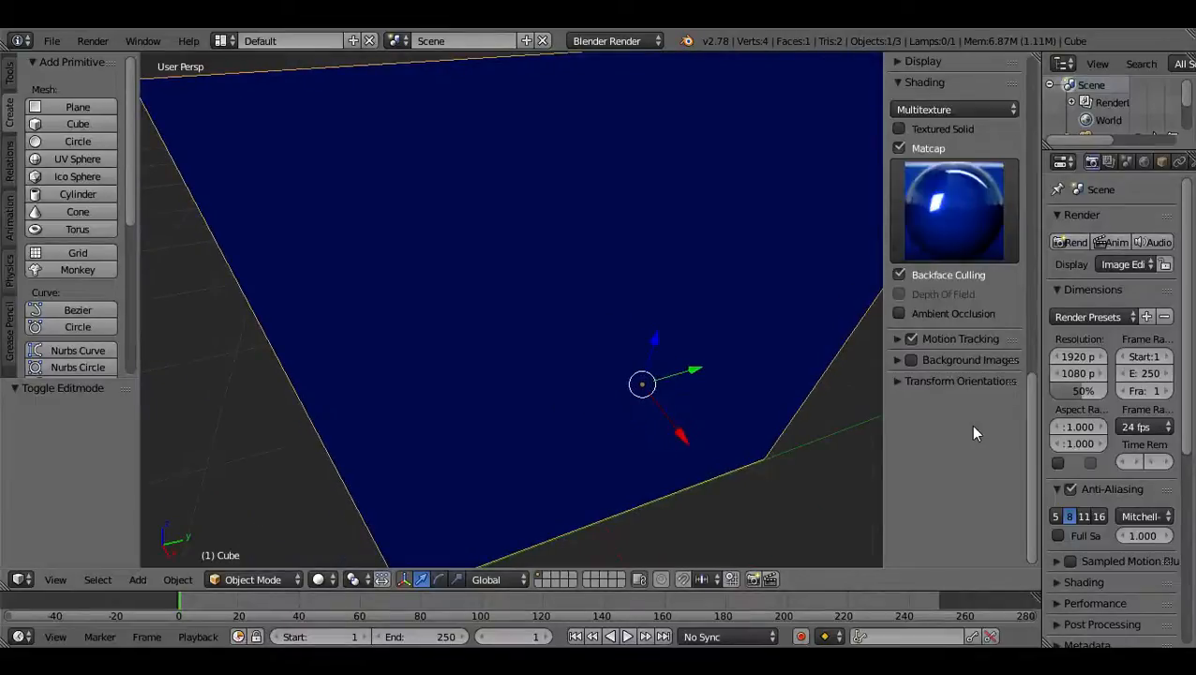
pyautogui.scroll(15, 971, 424)
pyautogui.scroll(7, 970, 423)
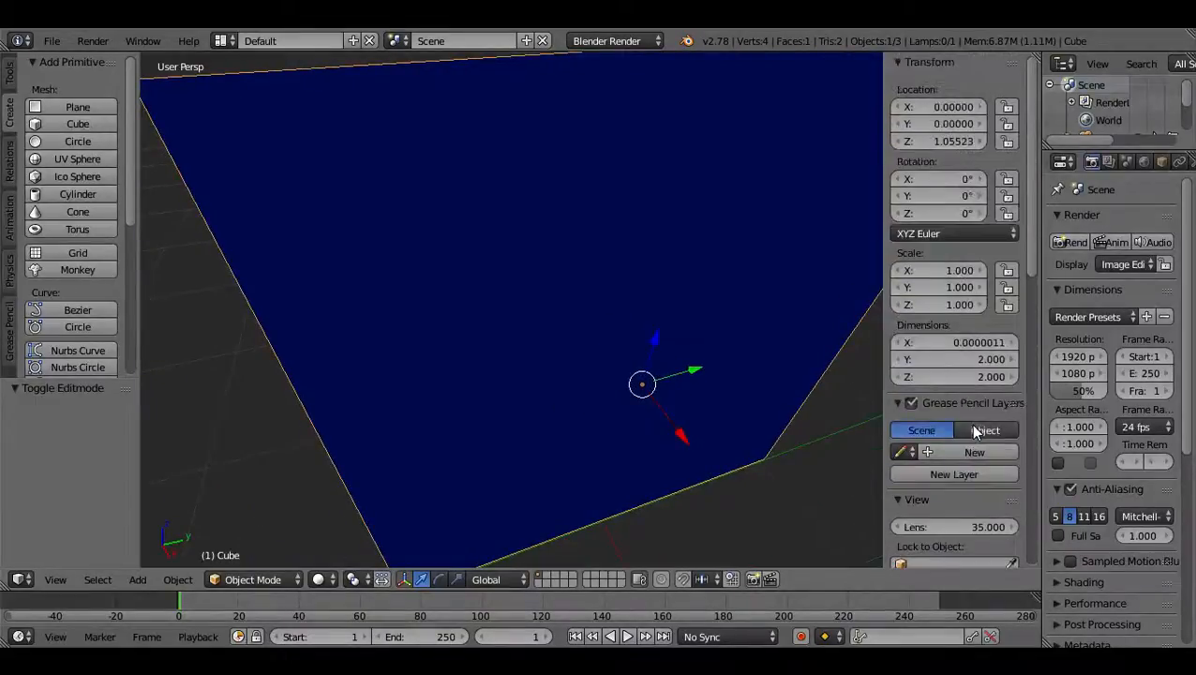
pyautogui.scroll(-8, 971, 424)
pyautogui.scroll(-4, 656, 341)
# Duplicate the plane in Object Mode and place the copy -2 units along Y, flush beside the original.
pyautogui.moveTo(631, 373); pyautogui.dragTo(600, 413, button='middle')
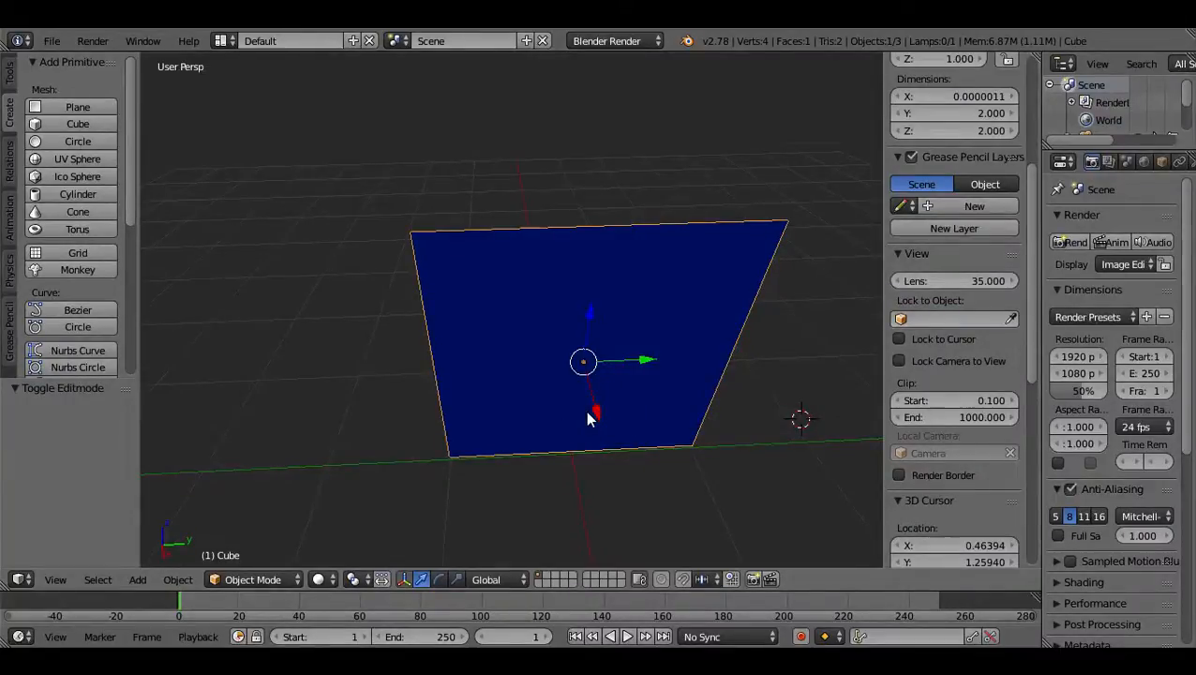
pyautogui.moveTo(649, 361)
pyautogui.mouseDown()
pyautogui.moveTo(449, 395)
pyautogui.moveTo(646, 363)
pyautogui.mouseUp()
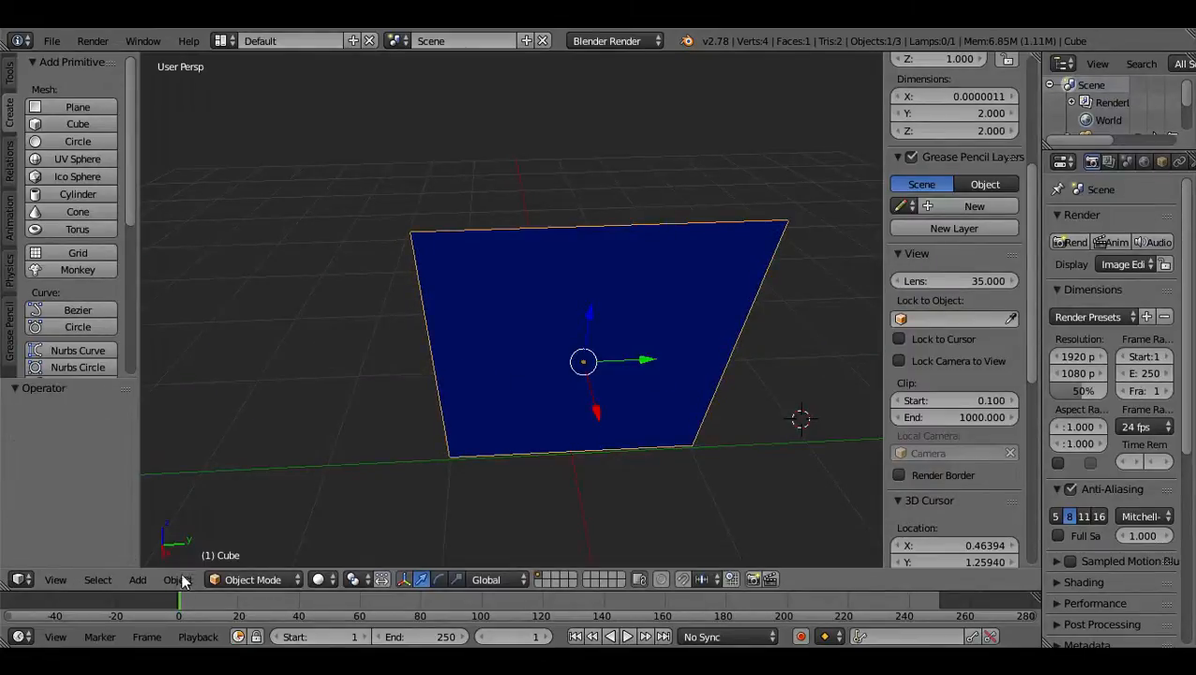
pyautogui.click(184, 582)
pyautogui.moveTo(287, 445)
pyautogui.hotkey('shift', 'd')
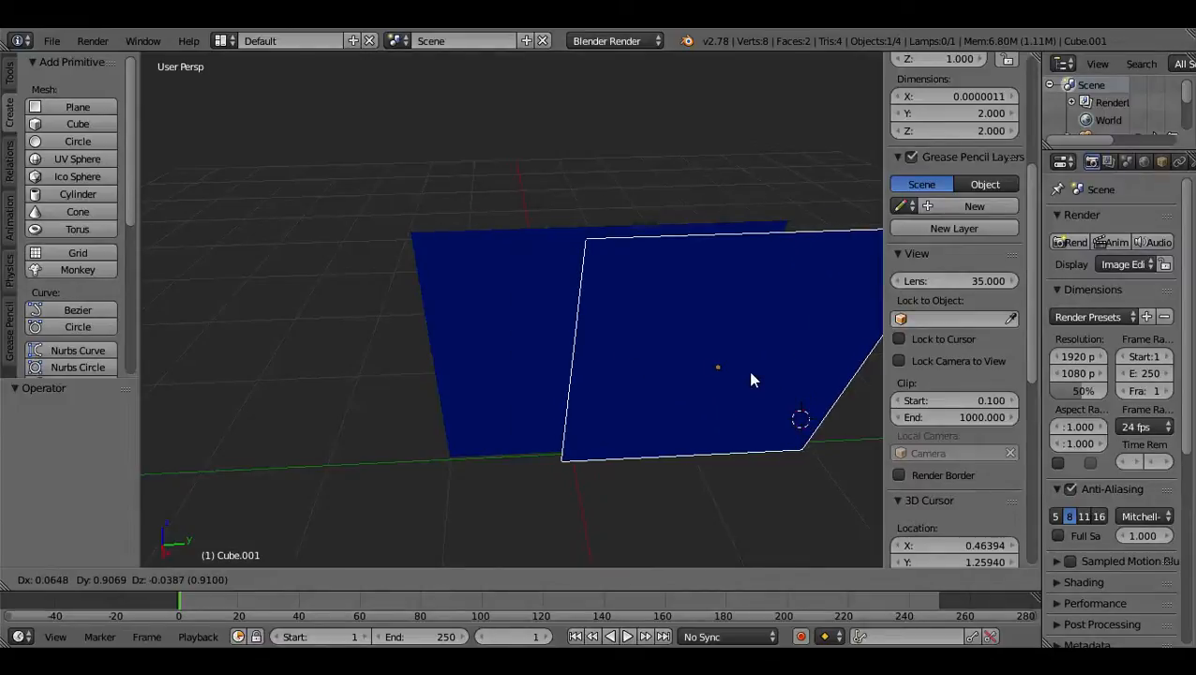
pyautogui.press('x')
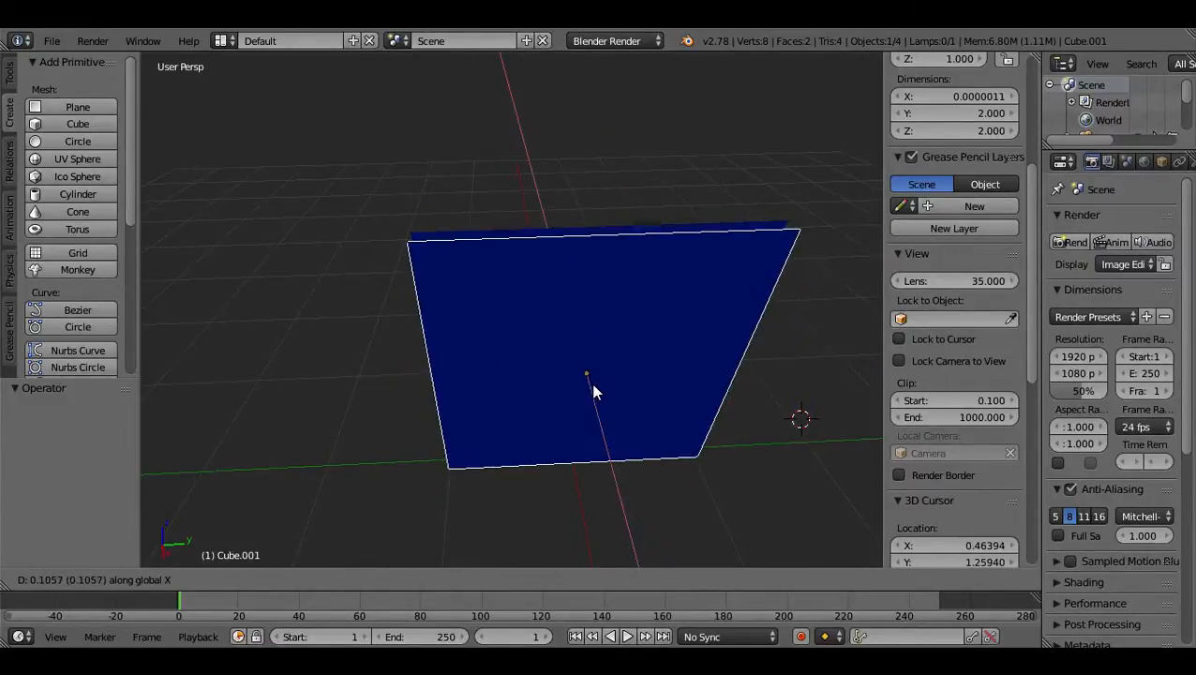
pyautogui.press('y')
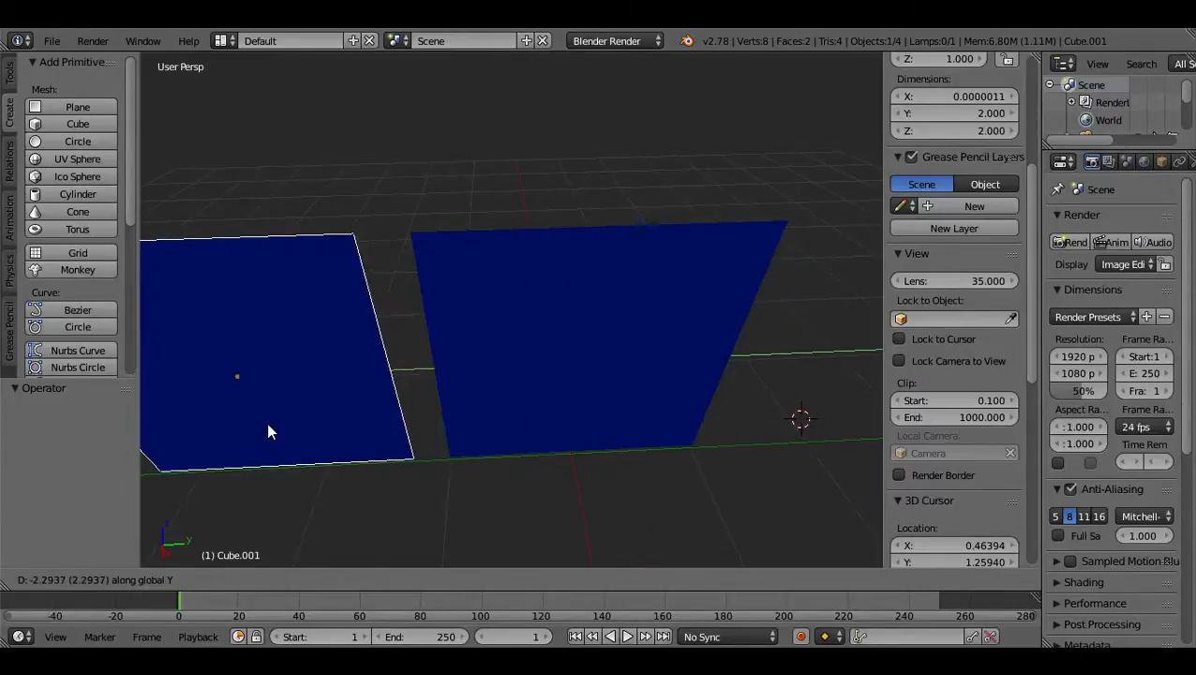
pyautogui.press('ctrl')
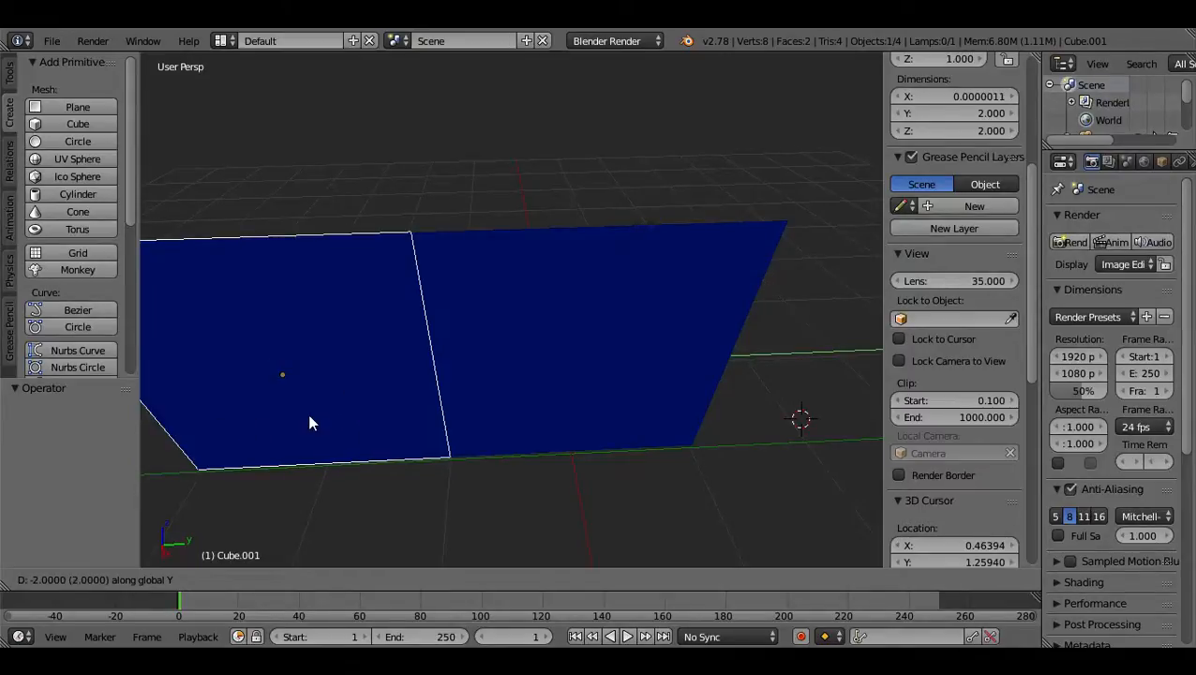
pyautogui.click(311, 421)
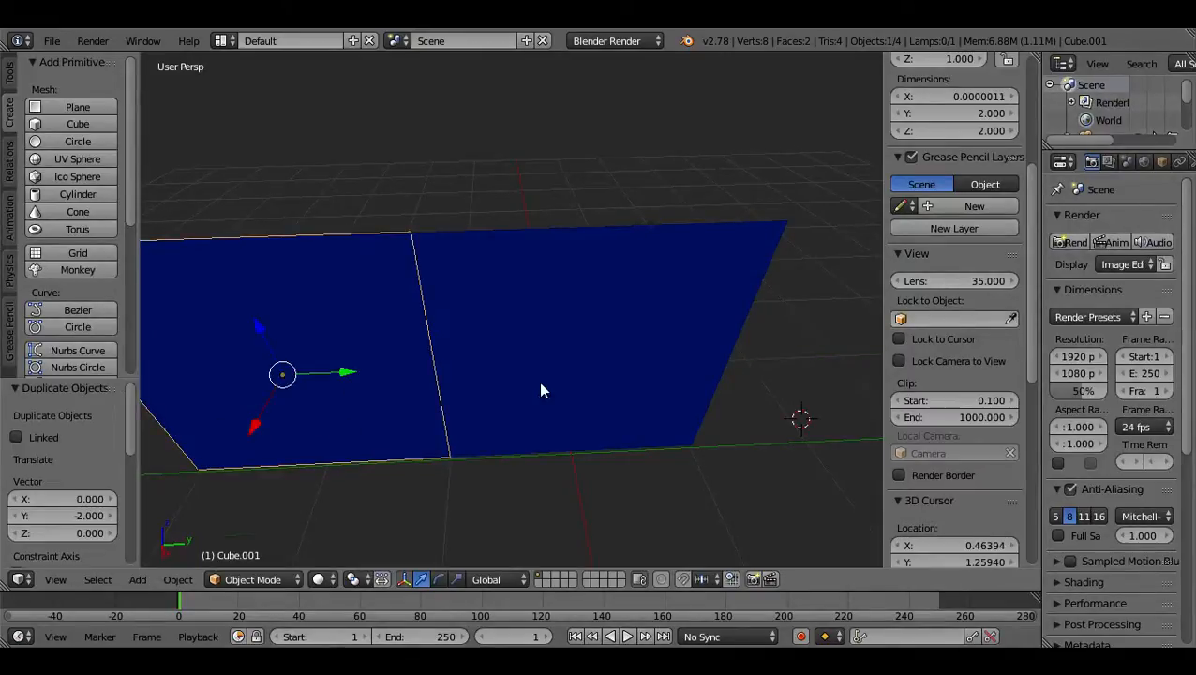
# Examine the seam where the two wall planes meet from near and far.
pyautogui.scroll(3, 500, 392)
pyautogui.moveTo(500, 385); pyautogui.dragTo(557, 435, button='middle')
pyautogui.scroll(4, 554, 433)
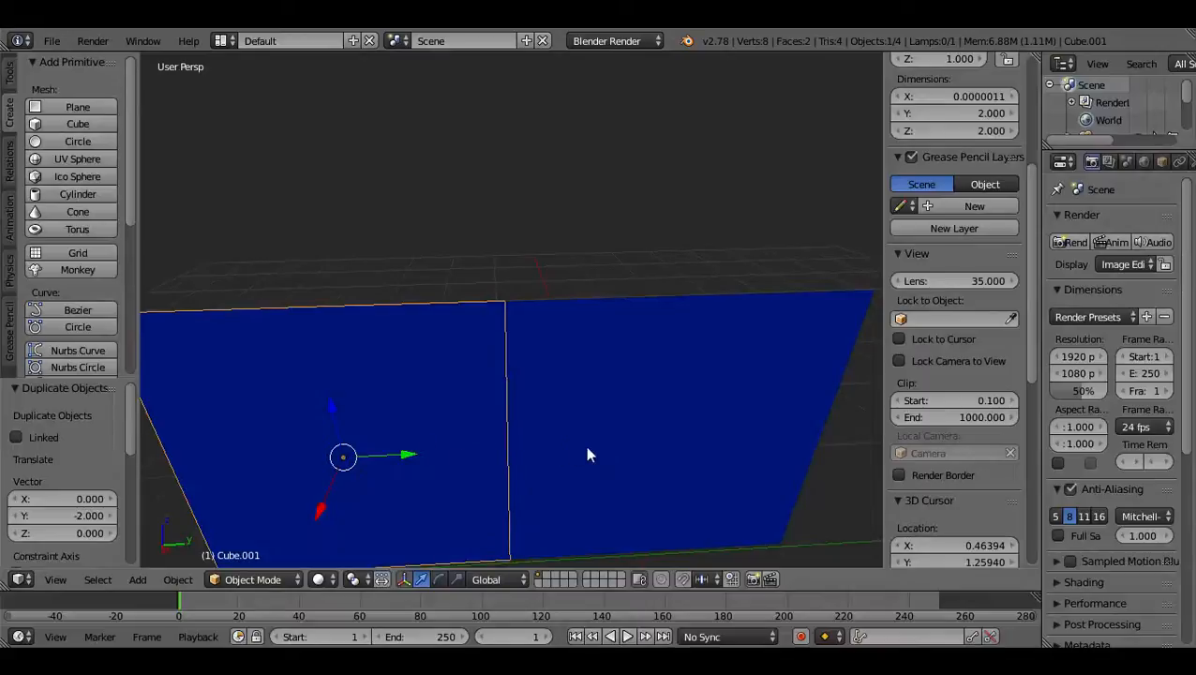
pyautogui.scroll(-3, 598, 455)
pyautogui.scroll(4, 598, 454)
pyautogui.scroll(-5, 598, 454)
pyautogui.scroll(3, 559, 450)
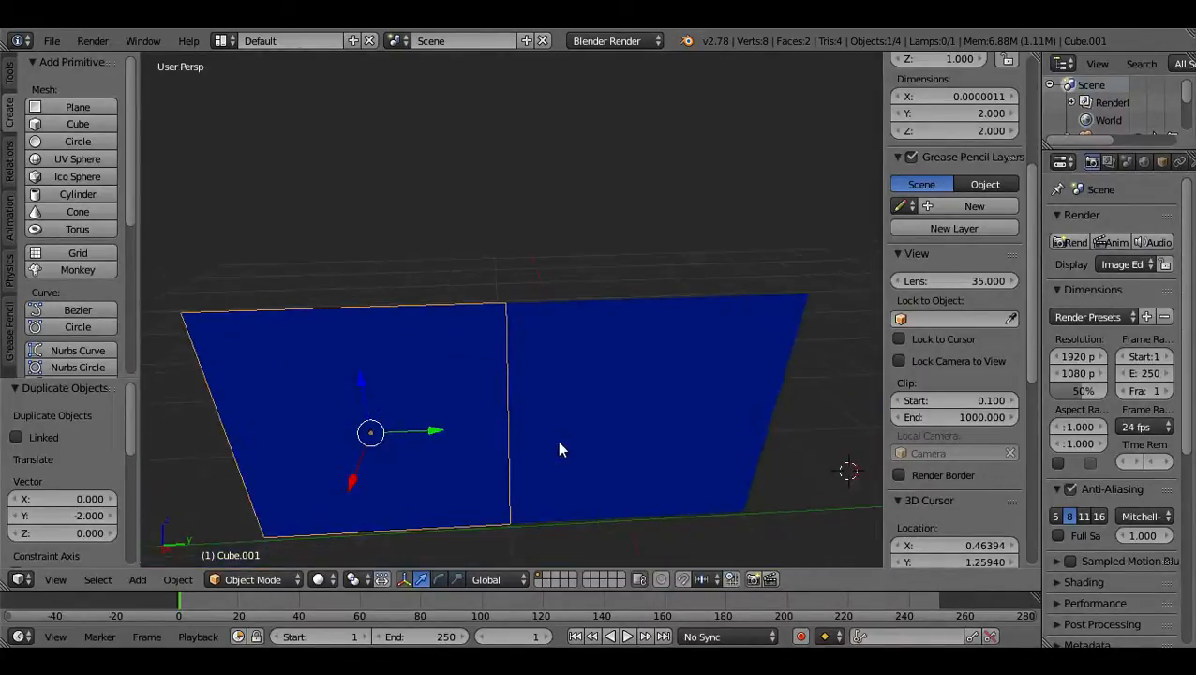
# Select the original plane and switch it to Edit Mode.
pyautogui.click(559, 450)
pyautogui.rightClick(608, 427)
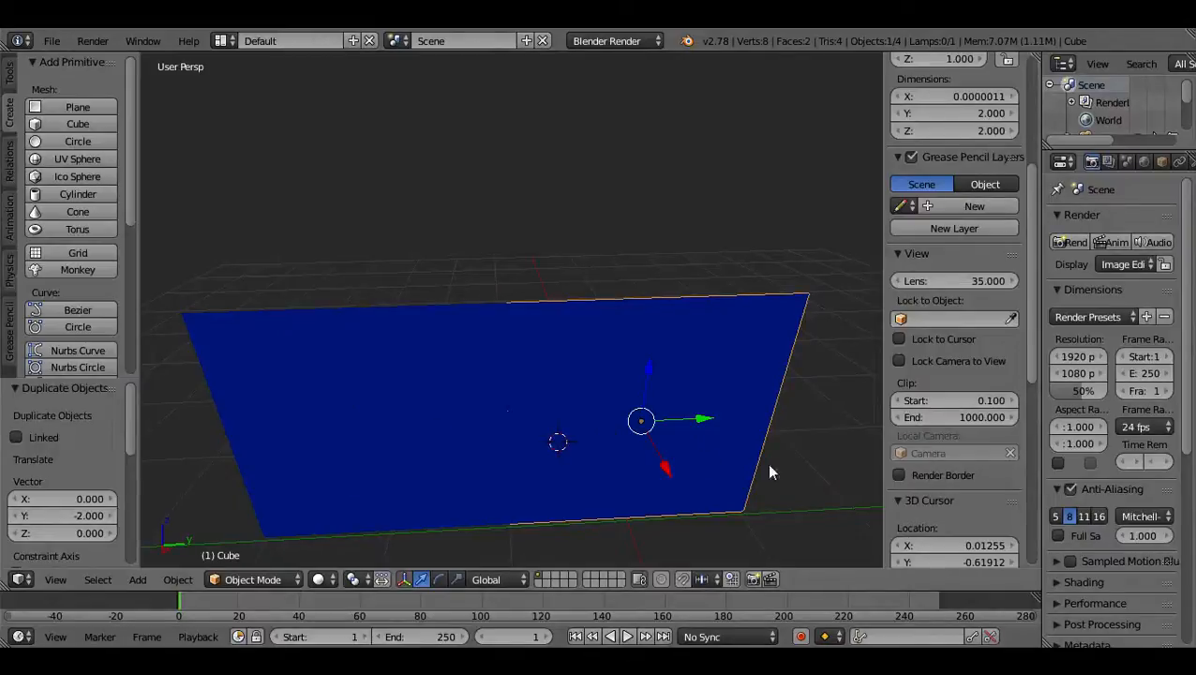
pyautogui.scroll(-3, 812, 456)
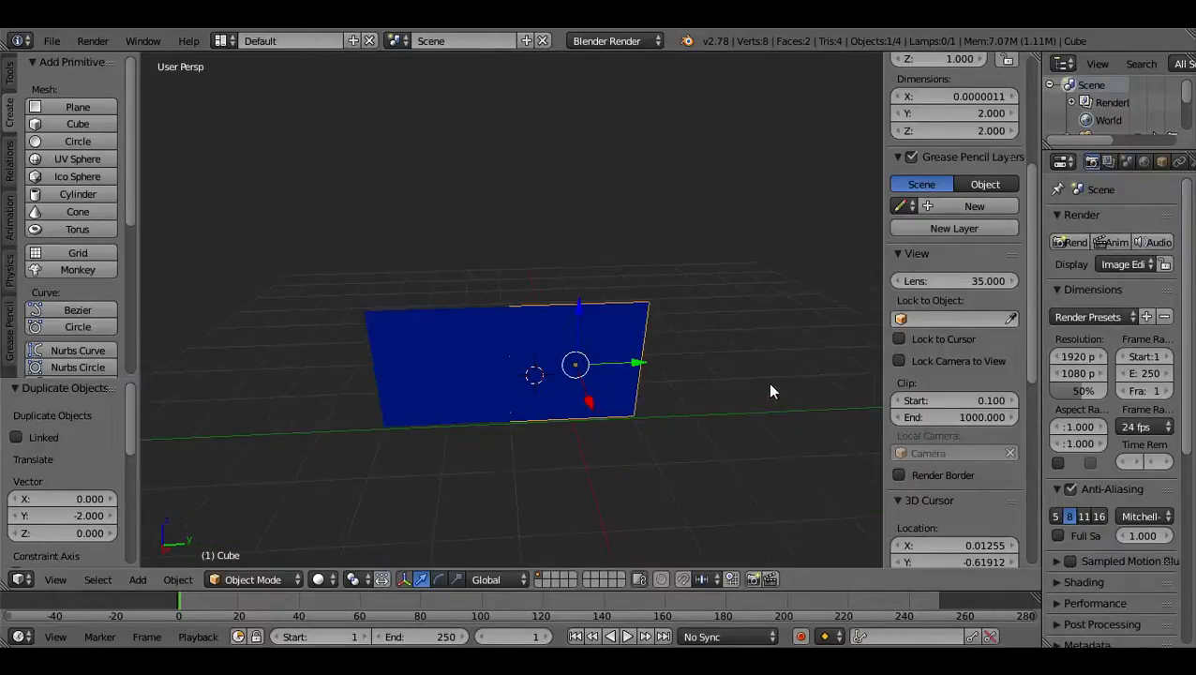
pyautogui.scroll(3, 767, 382)
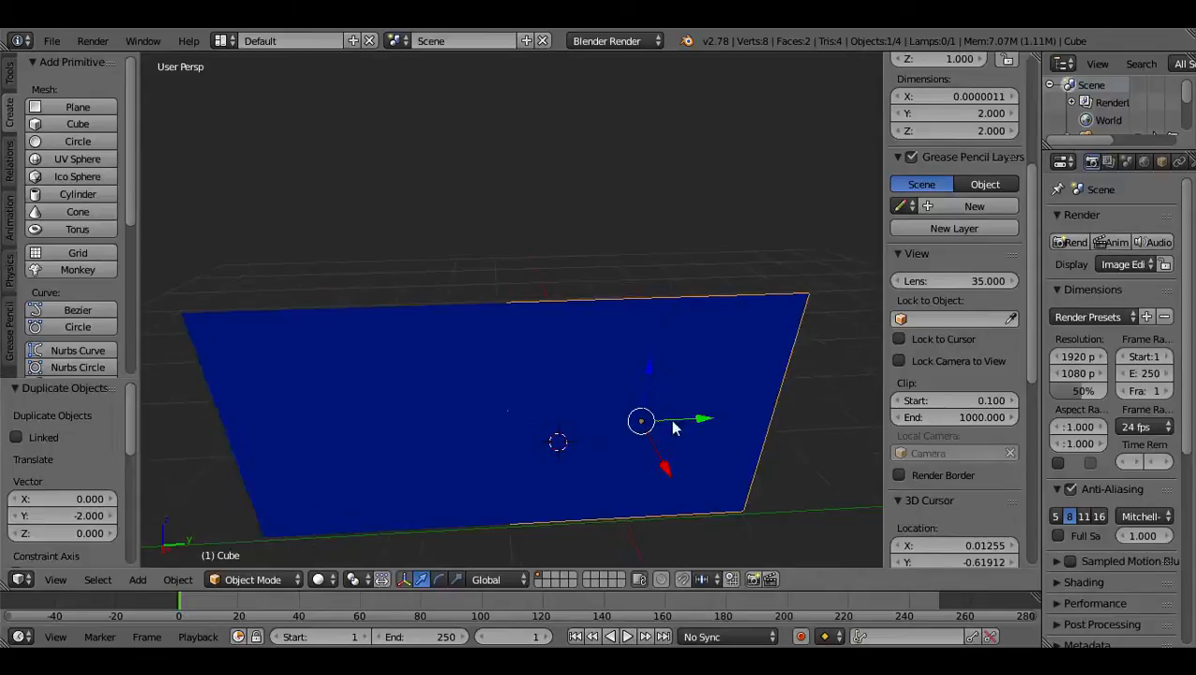
pyautogui.moveTo(441, 419); pyautogui.dragTo(514, 432, button='middle')
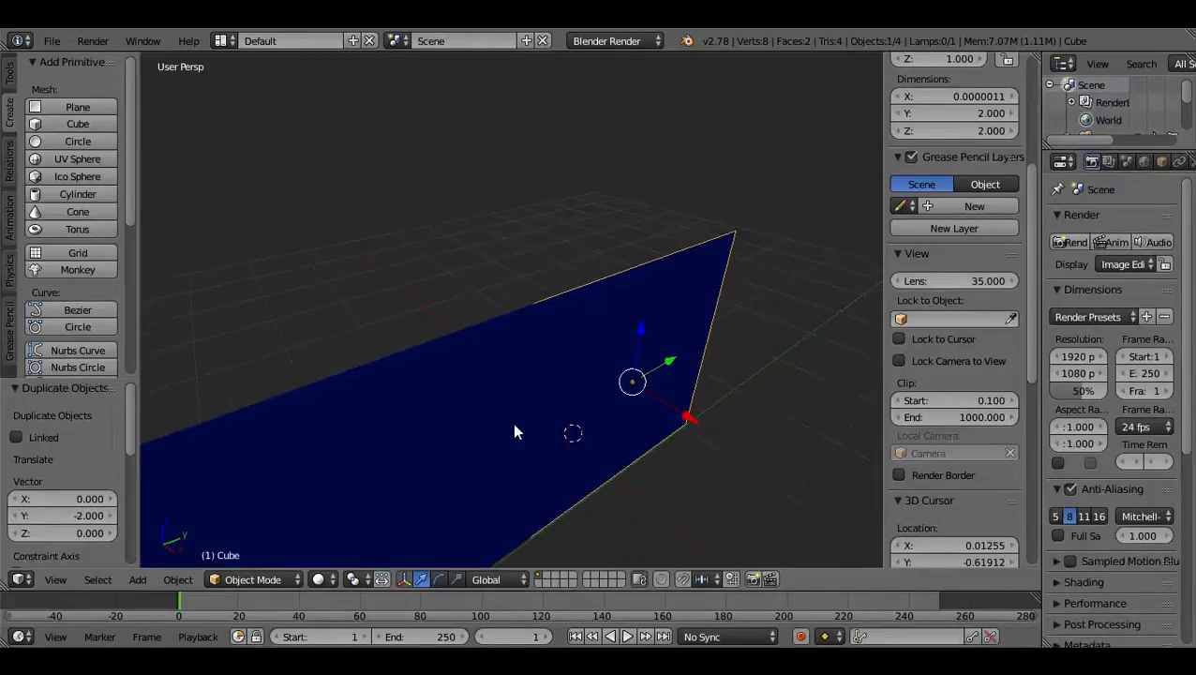
pyautogui.click(240, 579)
pyautogui.click(280, 539)
pyautogui.moveTo(280, 541); pyautogui.dragTo(622, 426, button='middle')
# Set the display size of the face normals to 0.40.
pyautogui.click(925, 560)
pyautogui.scroll(-10, 915, 459)
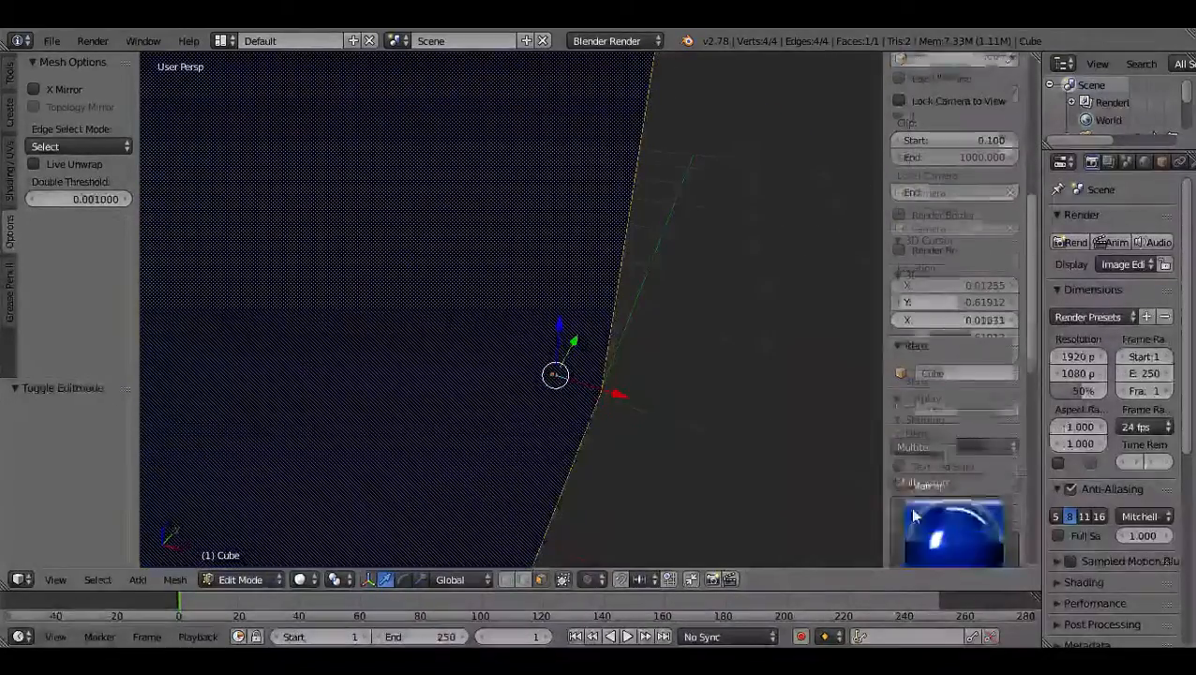
pyautogui.scroll(-4, 910, 449)
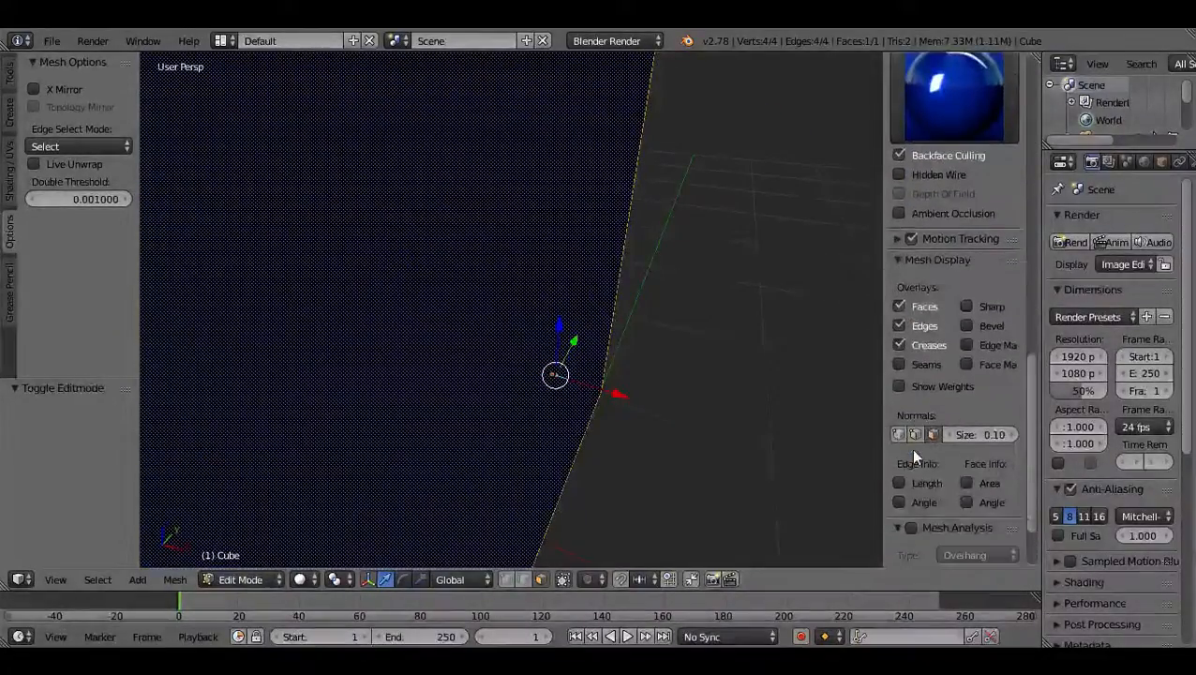
pyautogui.moveTo(980, 435); pyautogui.dragTo(1134, 435)
pyautogui.moveTo(708, 401); pyautogui.dragTo(564, 414, button='middle')
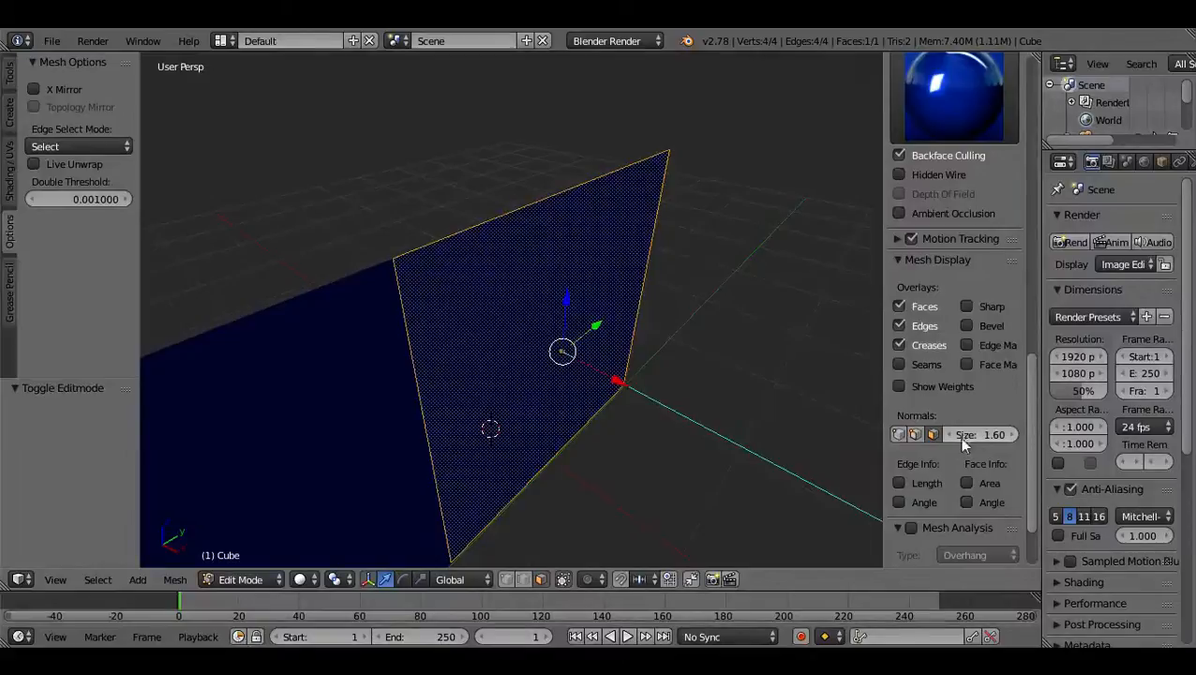
pyautogui.moveTo(976, 431); pyautogui.dragTo(909, 431)
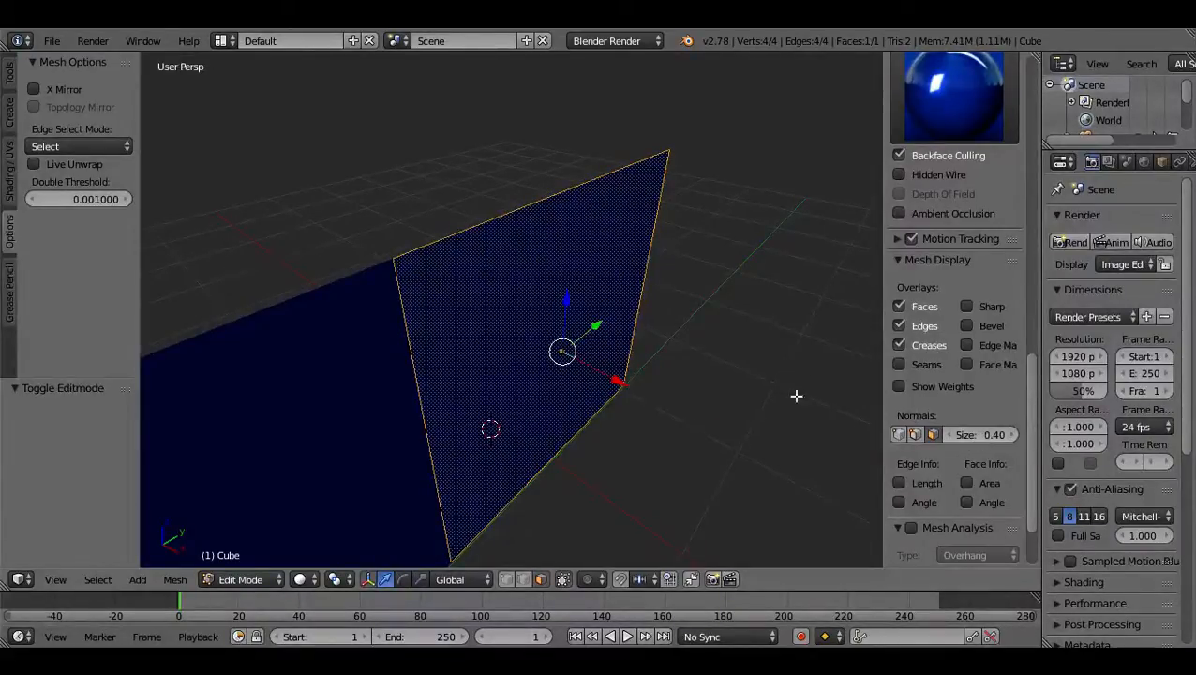
pyautogui.click(980, 434)
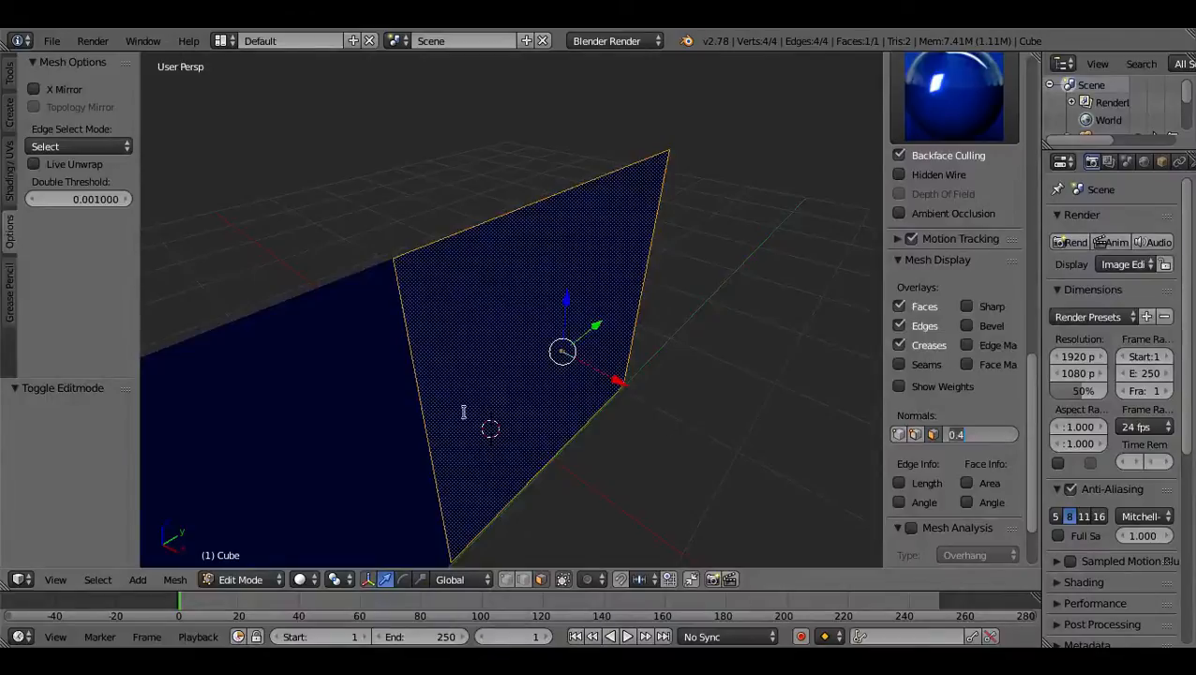
pyautogui.press('Return')
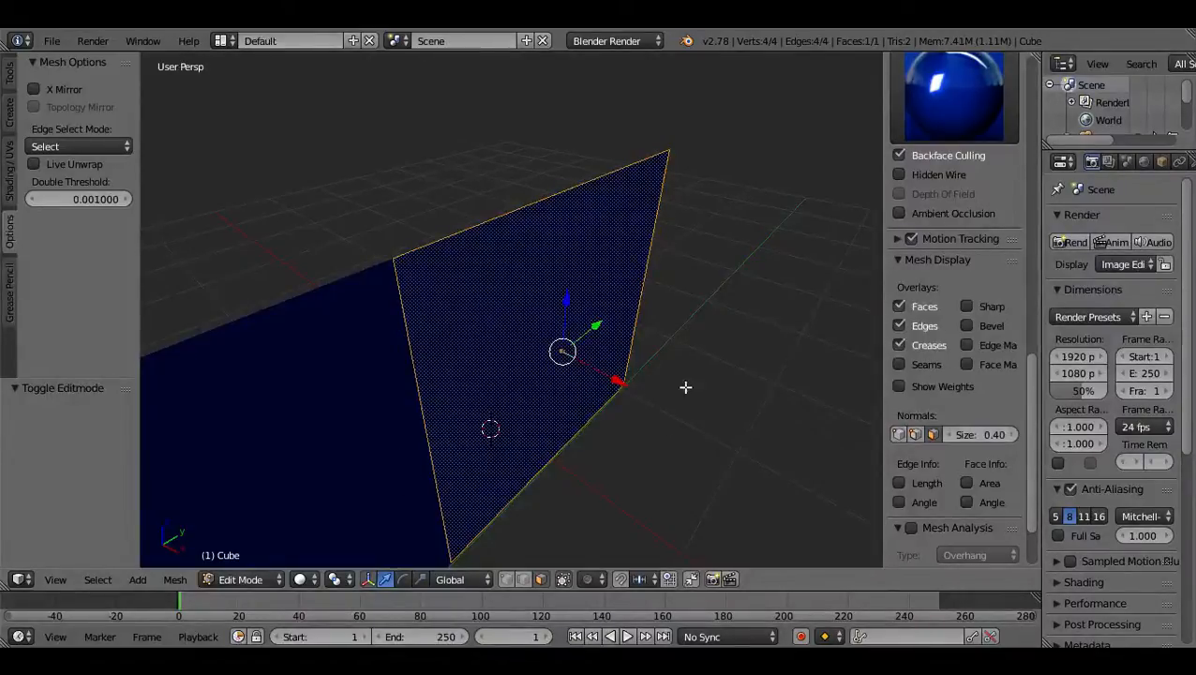
# Inspect the direction of the plane's face normal from the front and back sides.
pyautogui.scroll(4, 686, 387)
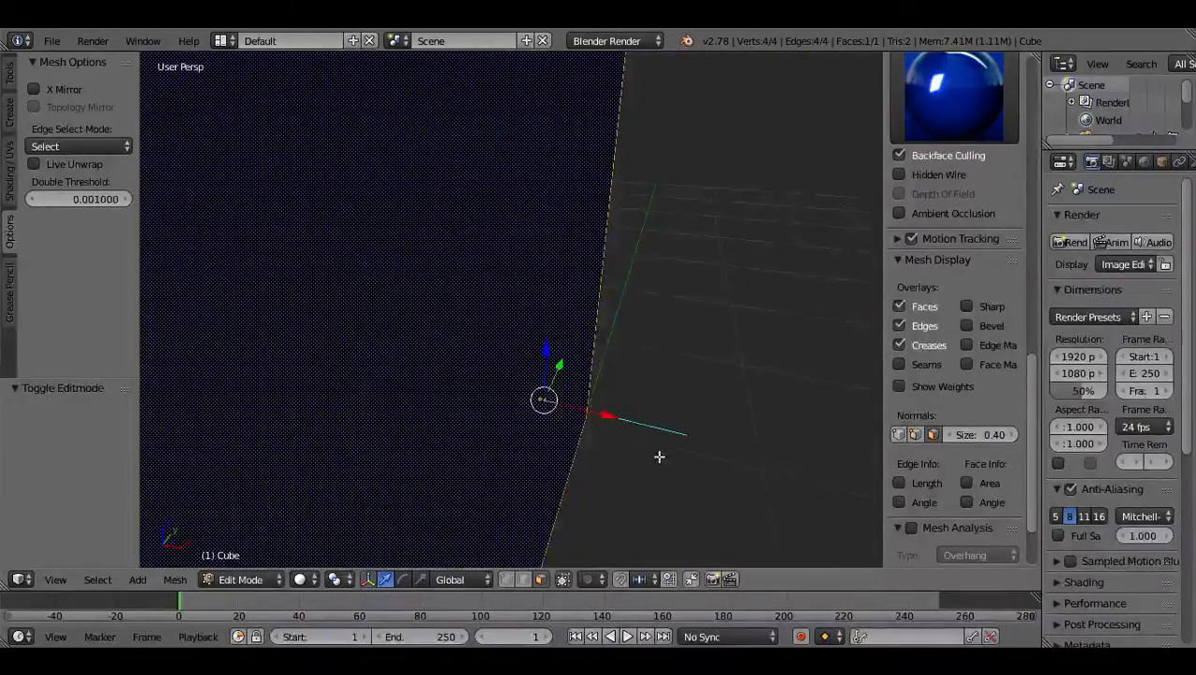
pyautogui.moveTo(578, 446); pyautogui.dragTo(441, 361, button='middle')
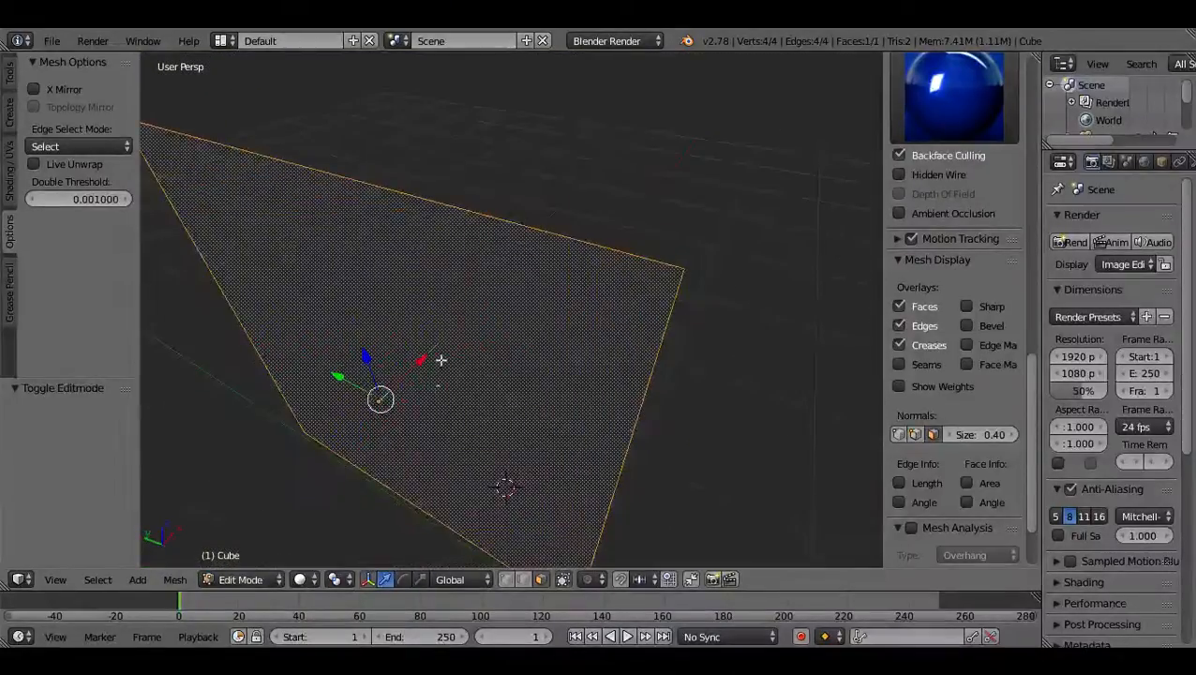
pyautogui.moveTo(432, 427); pyautogui.dragTo(267, 435, button='middle')
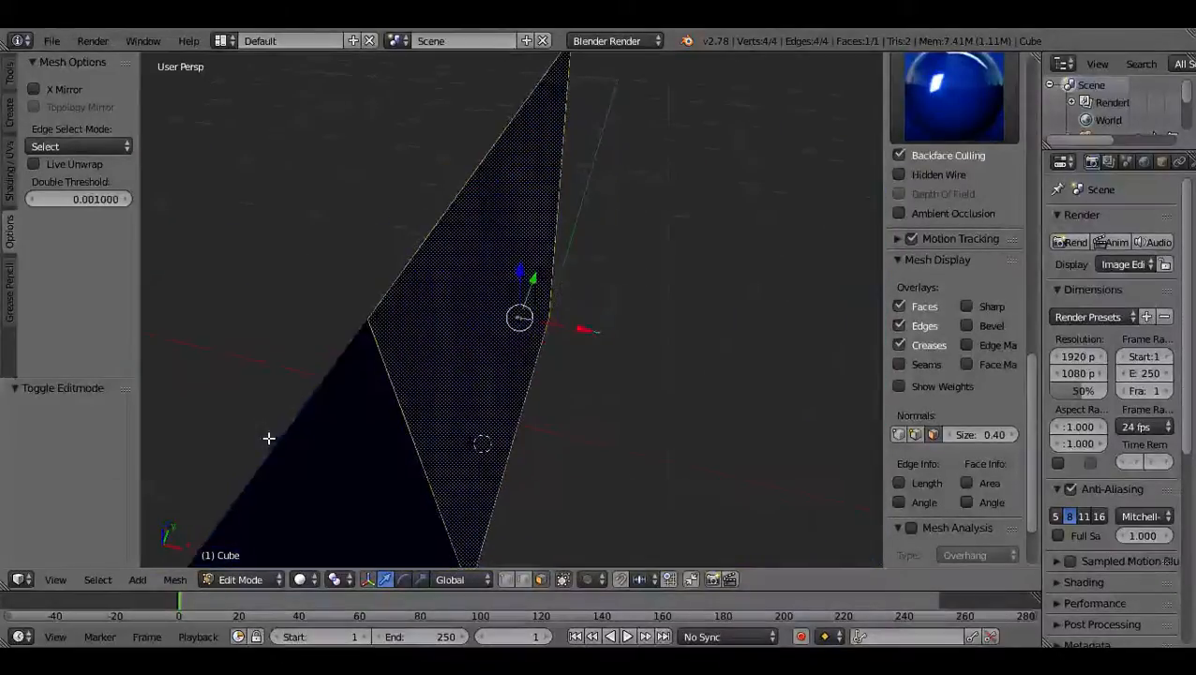
pyautogui.moveTo(658, 337); pyautogui.dragTo(573, 437, button='middle')
pyautogui.scroll(-3, 624, 422)
pyautogui.scroll(4, 614, 390)
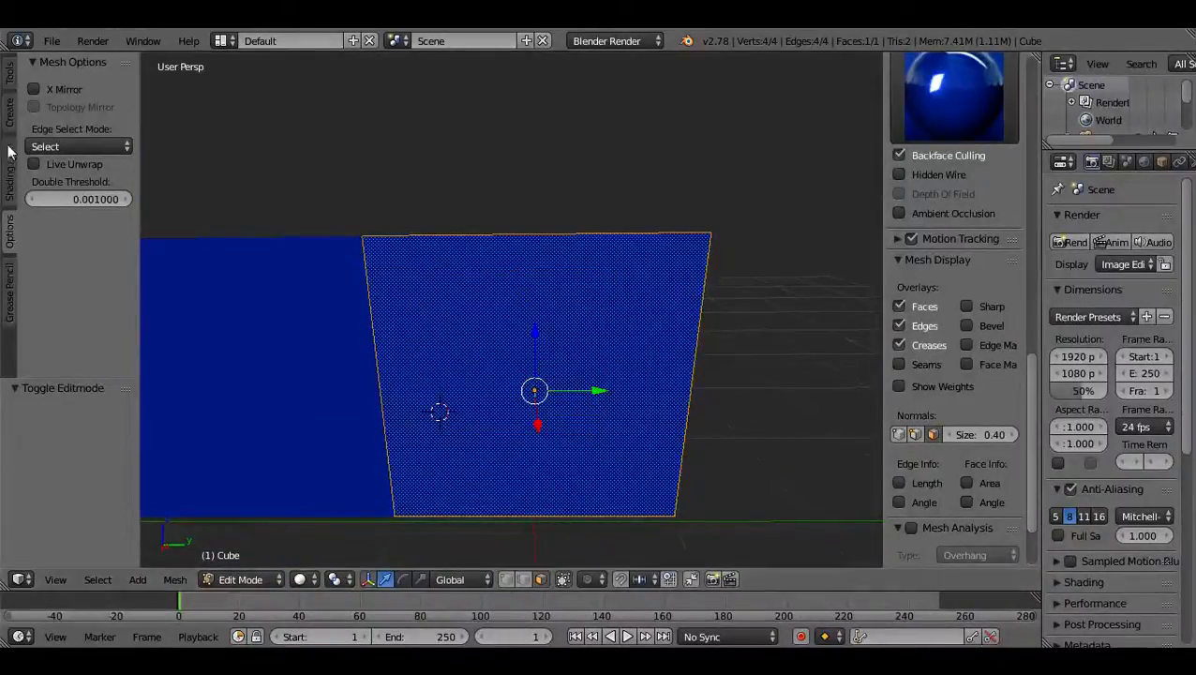
# Place the 3D cursor at the middle of the selected plane's bottom edge.
pyautogui.click(11, 80)
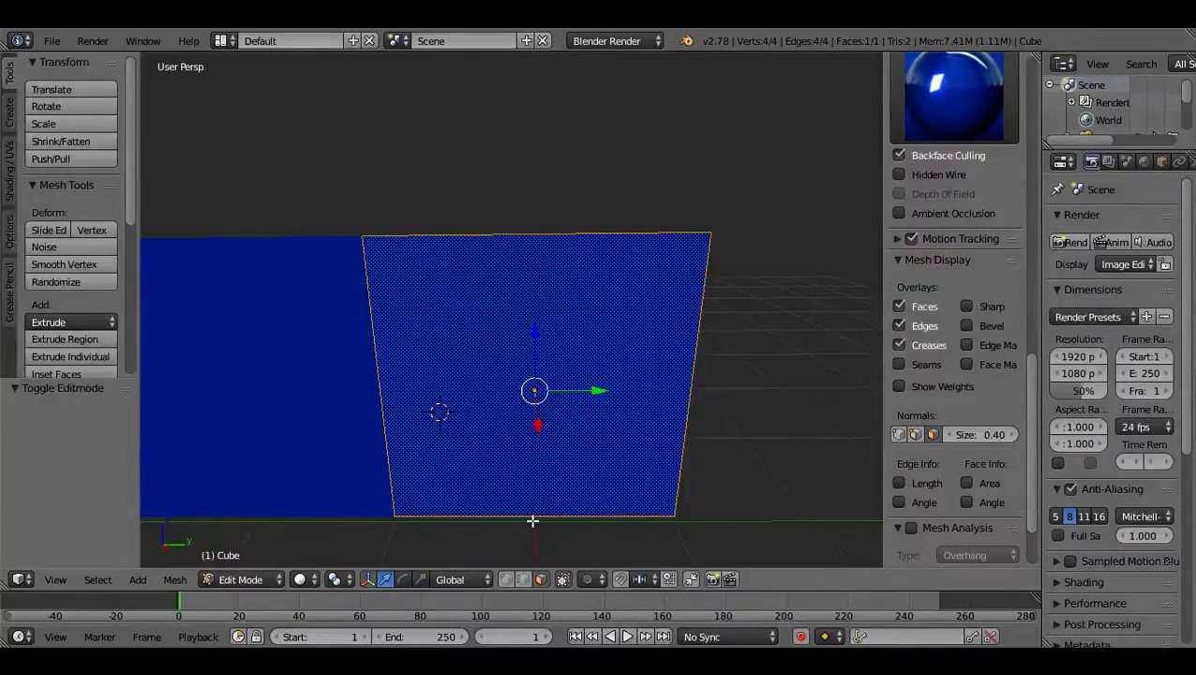
pyautogui.moveTo(582, 472)
pyautogui.mouseDown(button='middle')
pyautogui.moveTo(803, 481)
pyautogui.moveTo(669, 510)
pyautogui.moveTo(555, 507)
pyautogui.moveTo(571, 482)
pyautogui.mouseUp(button='middle')
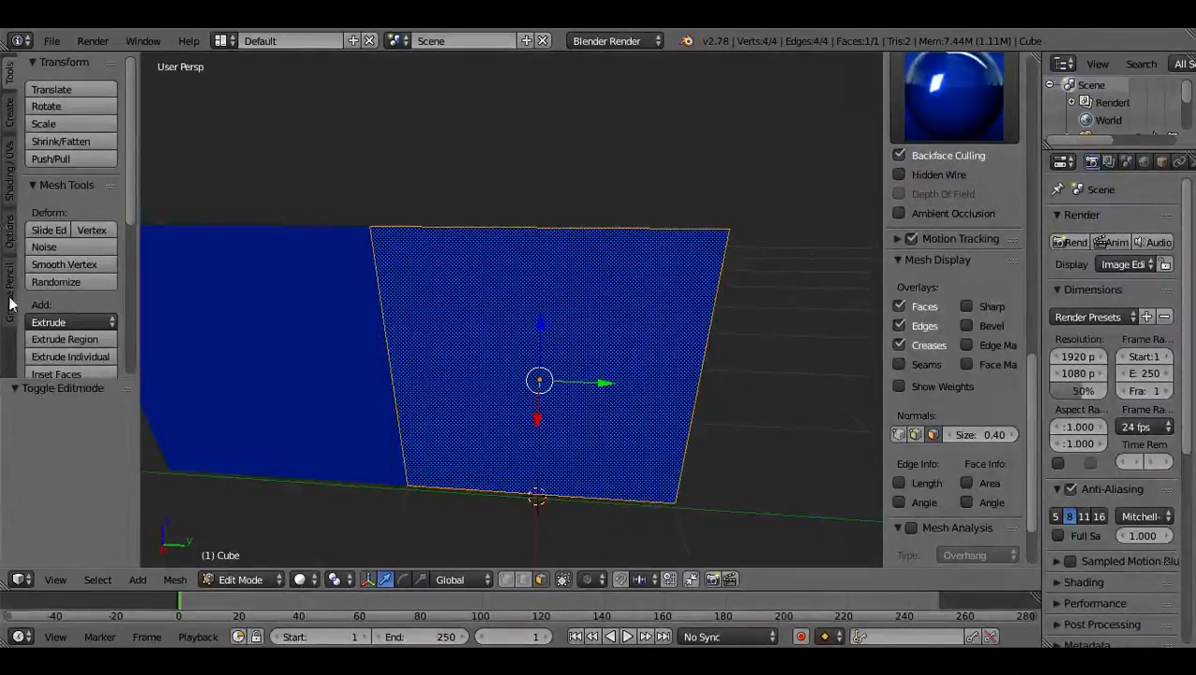
# Look through the Edit Mode mesh, options, shading and creation tools for an origin setting.
pyautogui.scroll(-6, 60, 270)
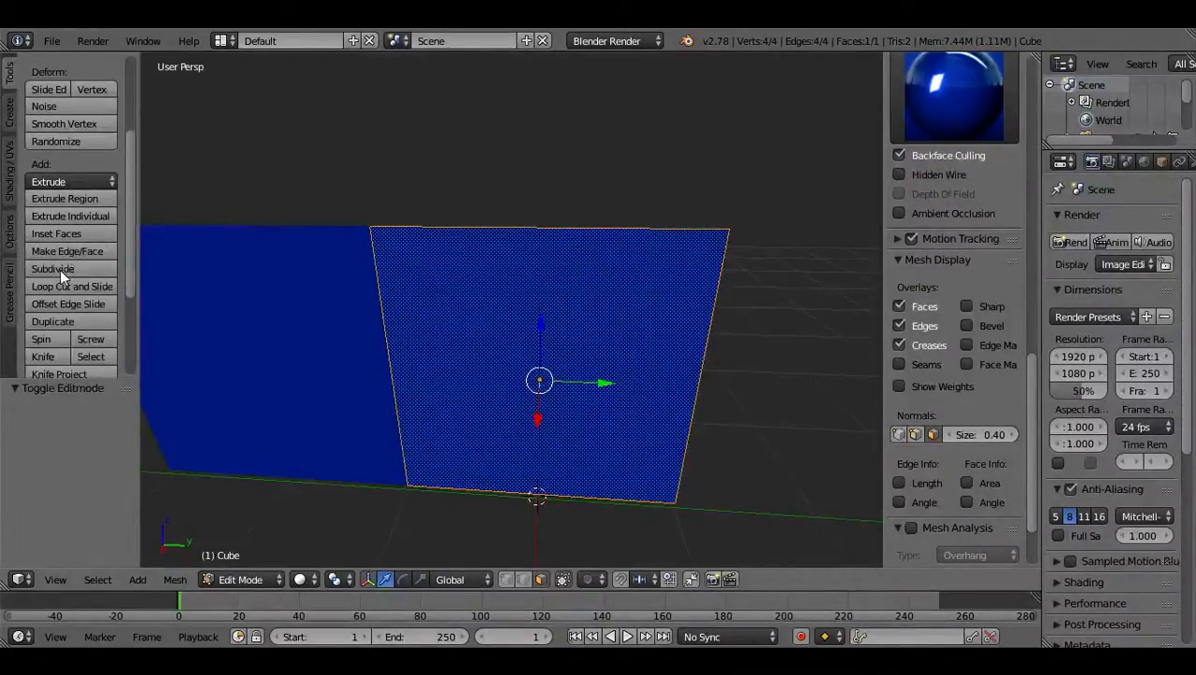
pyautogui.scroll(-2, 86, 268)
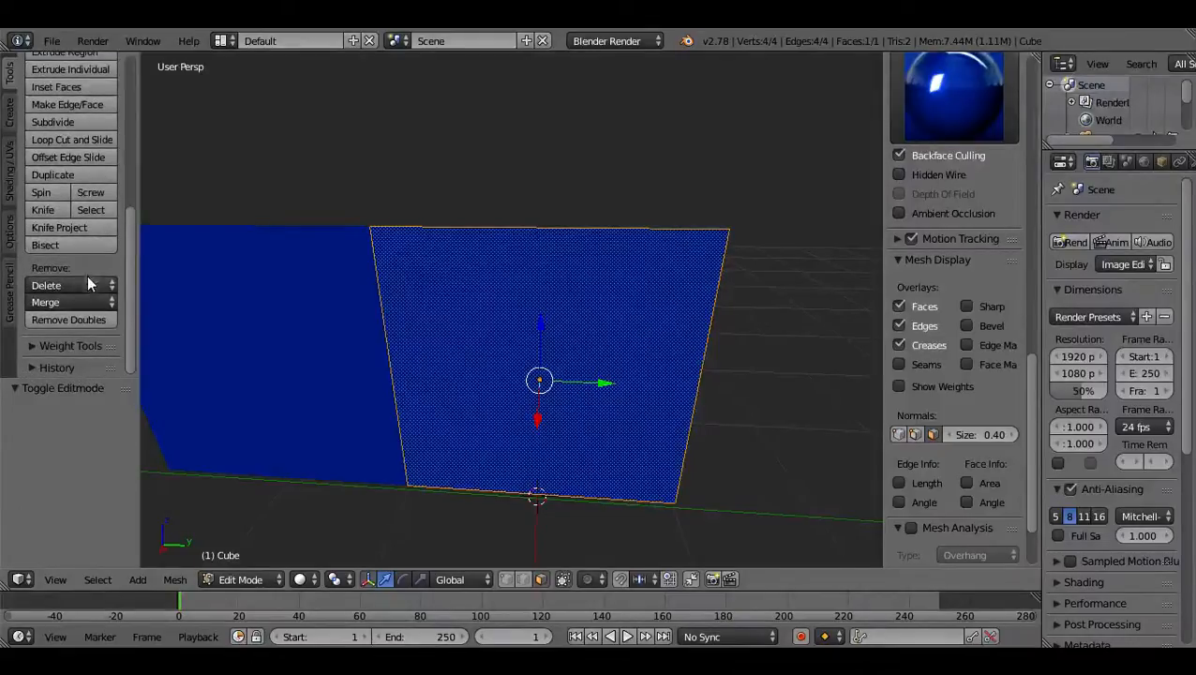
pyautogui.scroll(3, 93, 344)
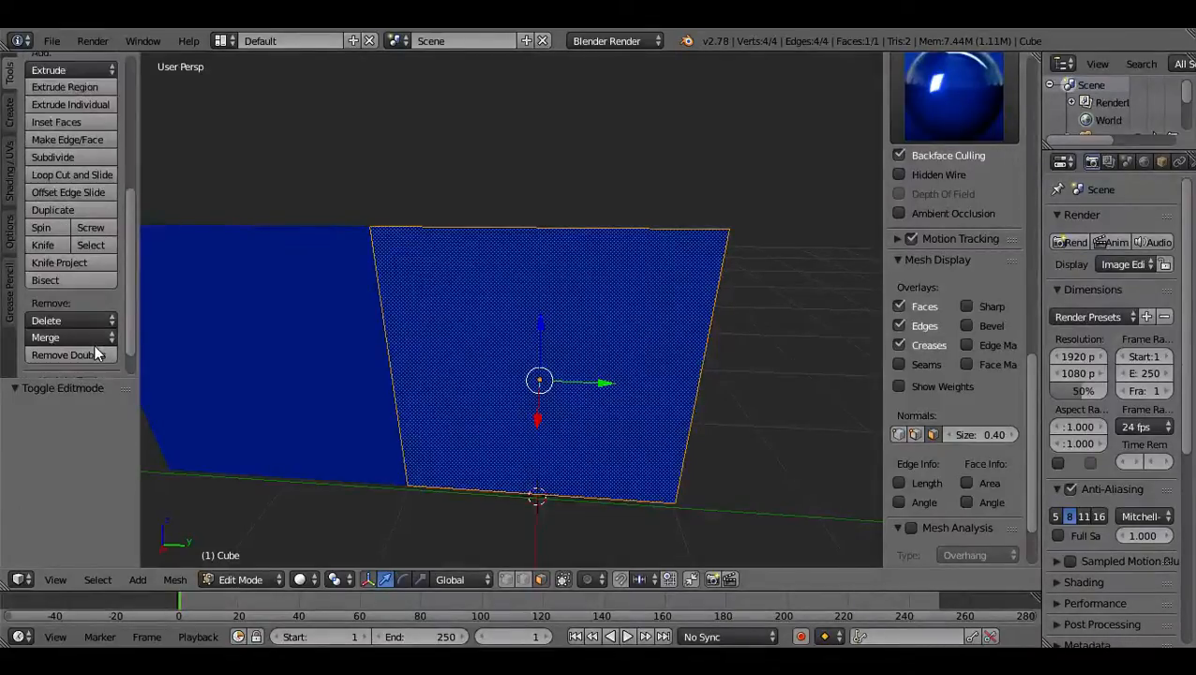
pyautogui.scroll(4, 94, 344)
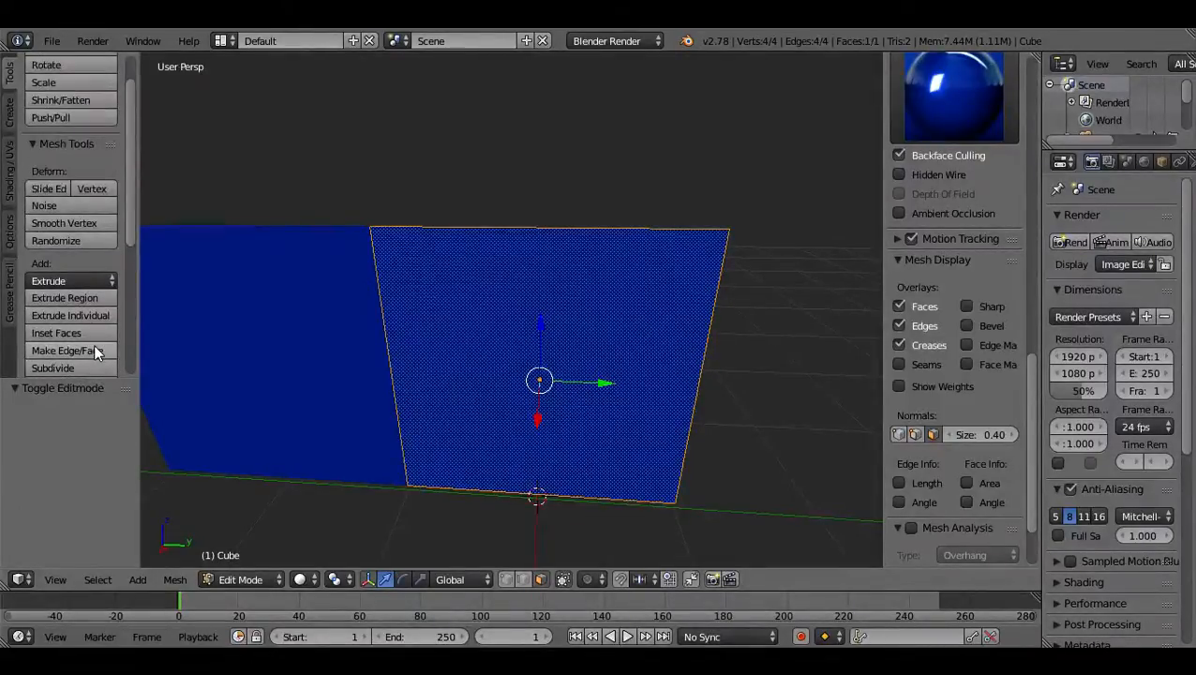
pyautogui.scroll(1, 94, 344)
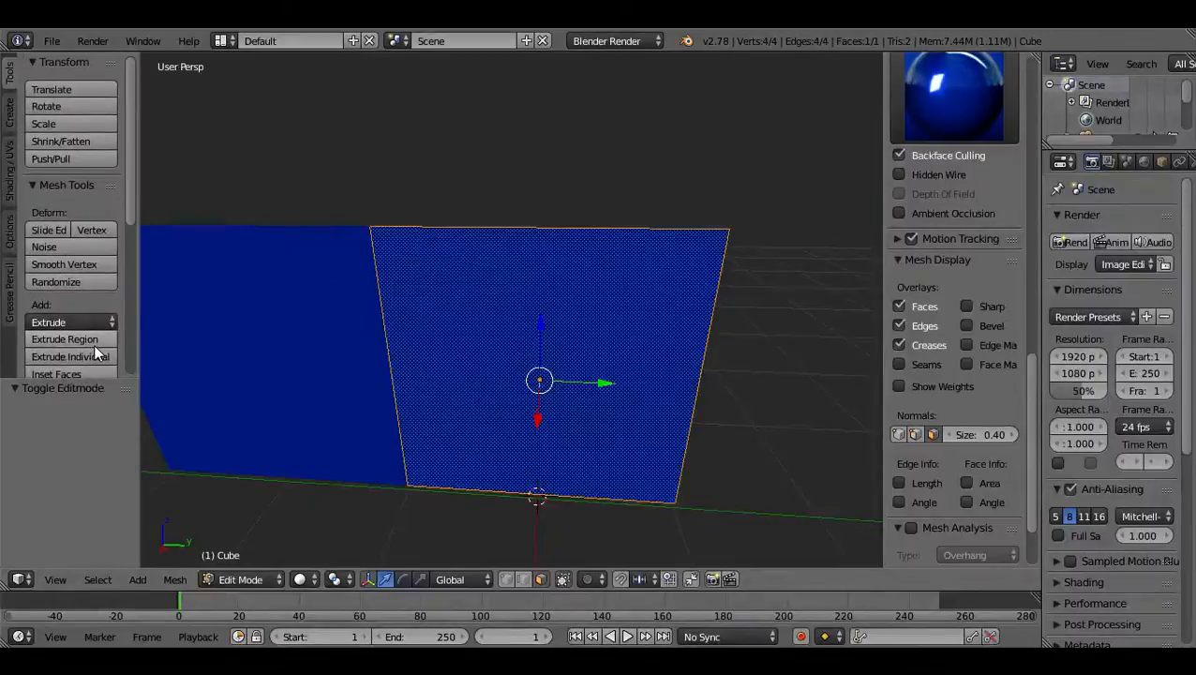
pyautogui.scroll(-8, 94, 345)
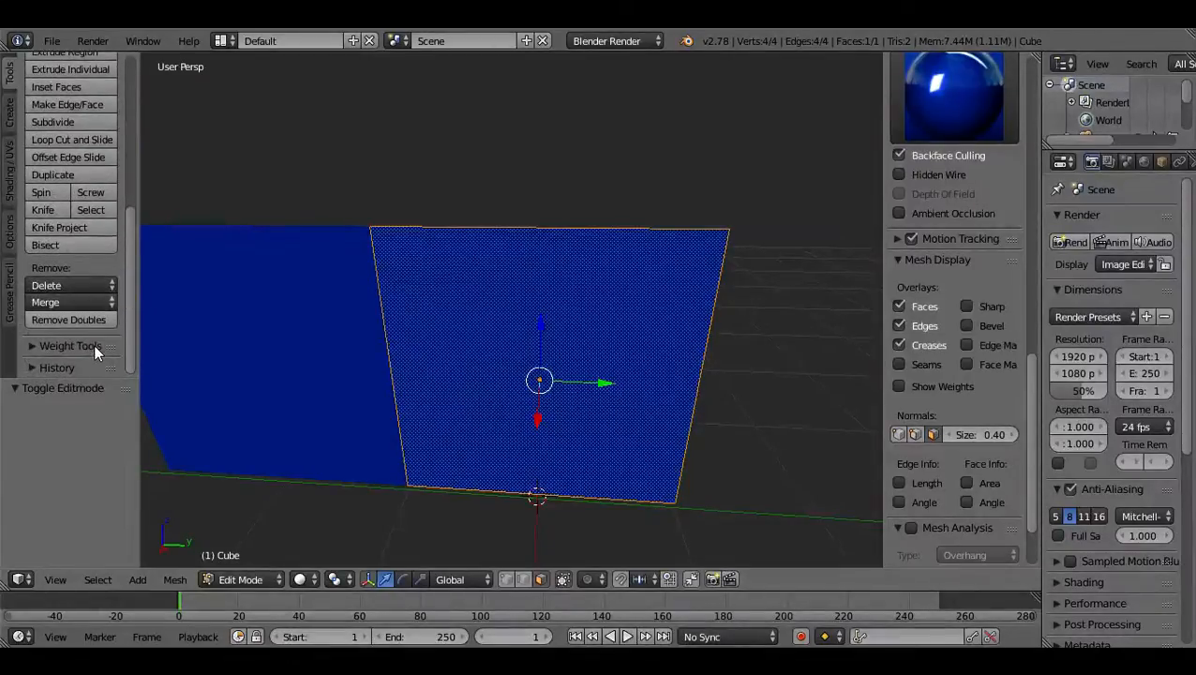
pyautogui.click(10, 236)
pyautogui.click(9, 160)
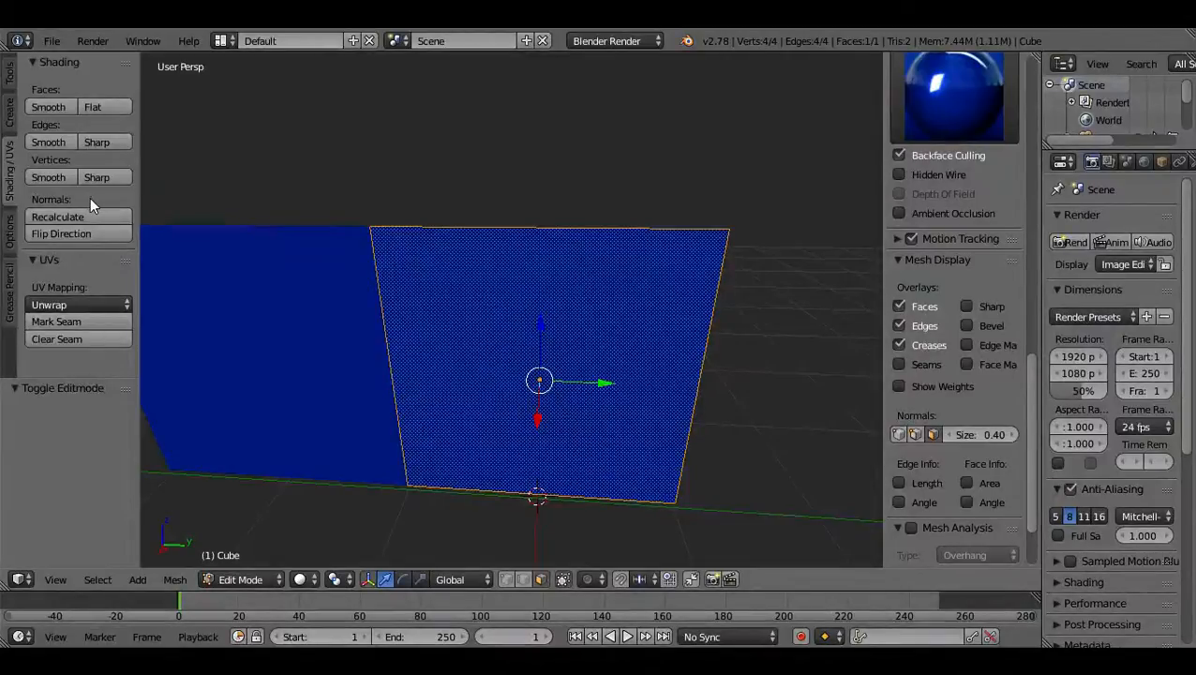
pyautogui.click(9, 107)
pyautogui.click(8, 80)
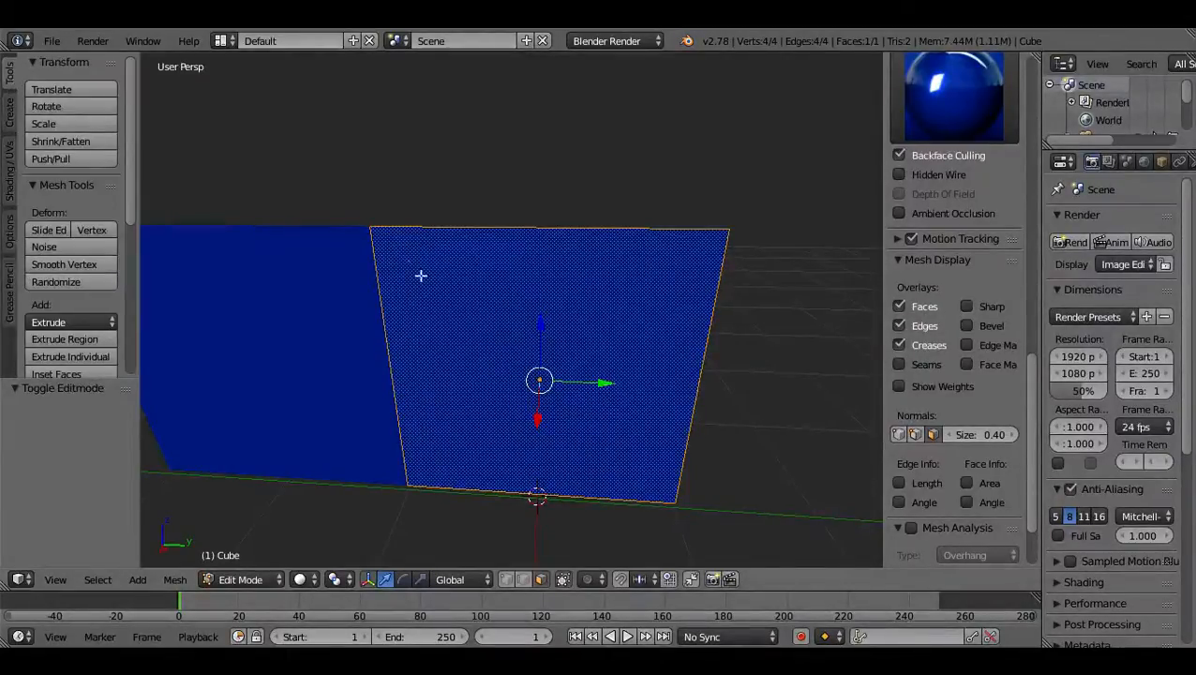
# Switch to Object Mode and apply Geometry to Origin to the selected plane.
pyautogui.press('Tab')
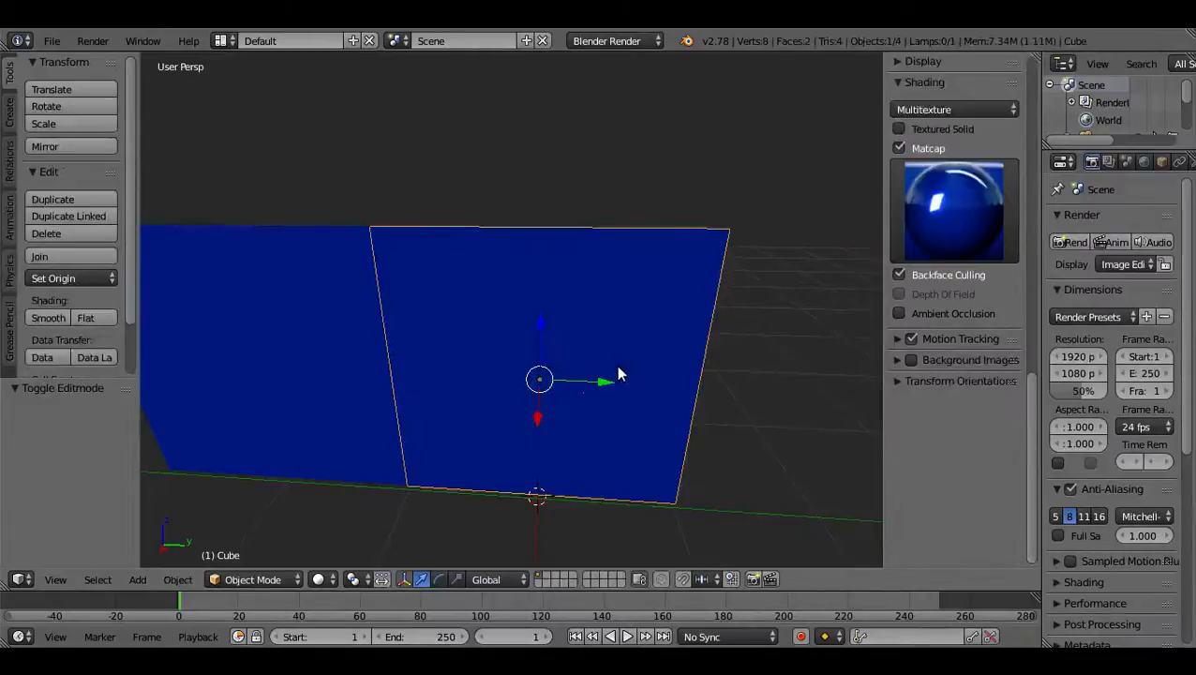
pyautogui.click(83, 277)
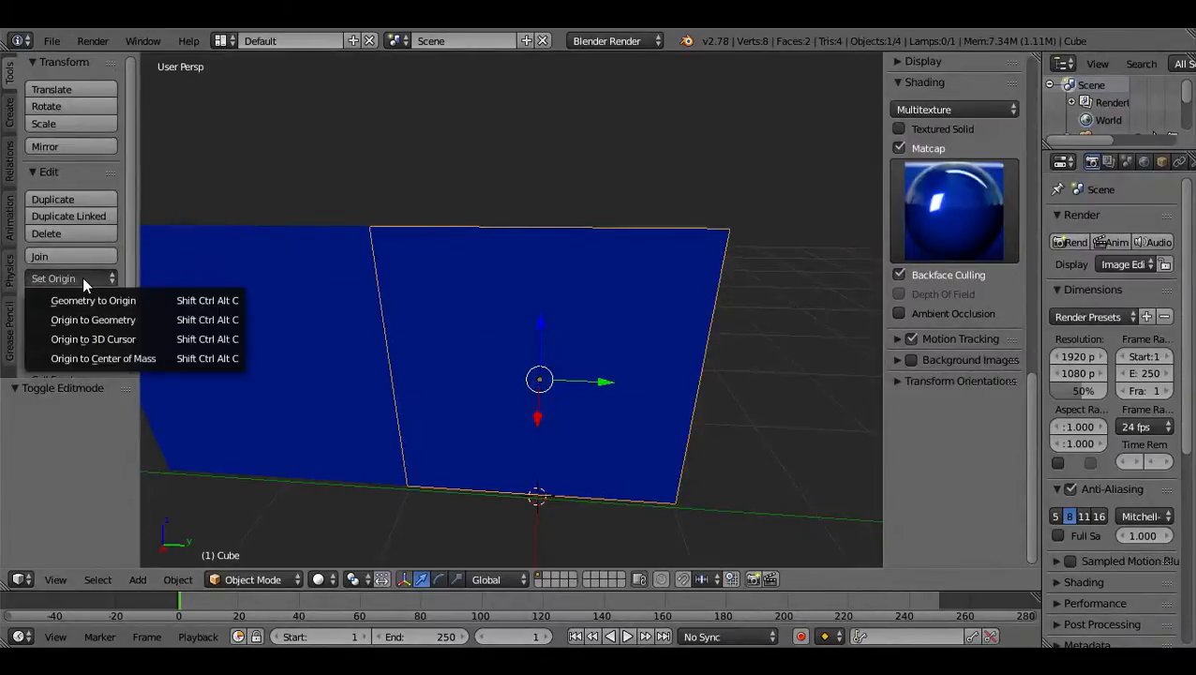
pyautogui.click(174, 302)
pyautogui.scroll(-3, 567, 356)
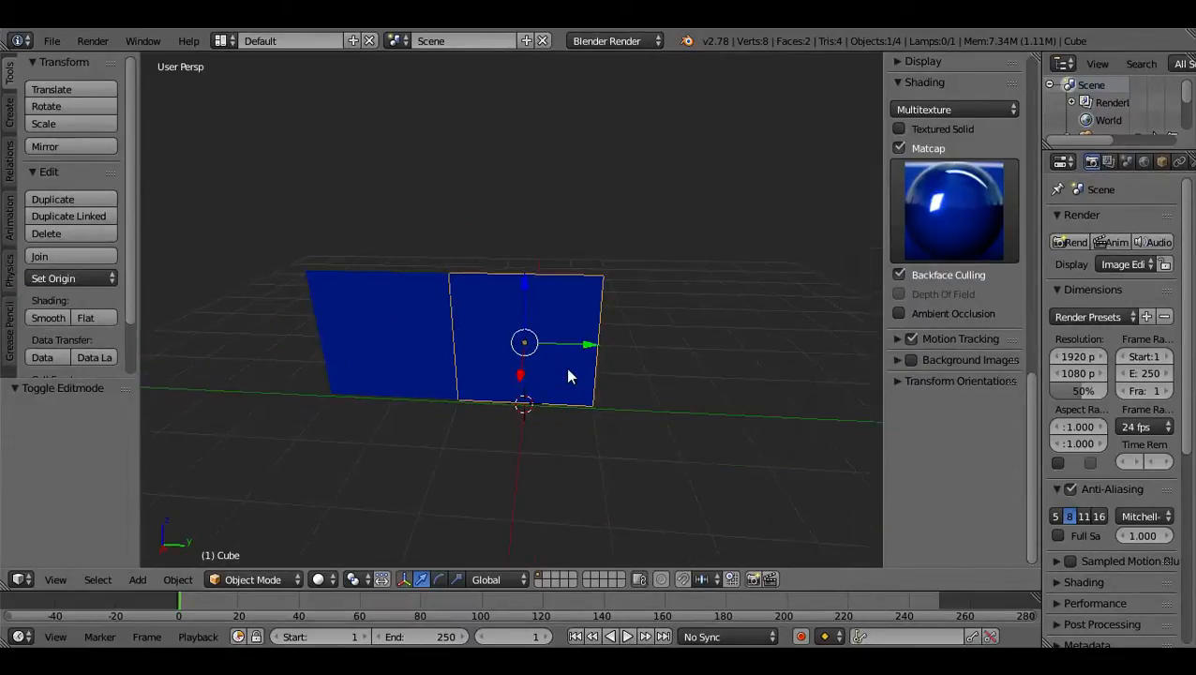
pyautogui.scroll(-2, 566, 368)
pyautogui.scroll(4, 581, 368)
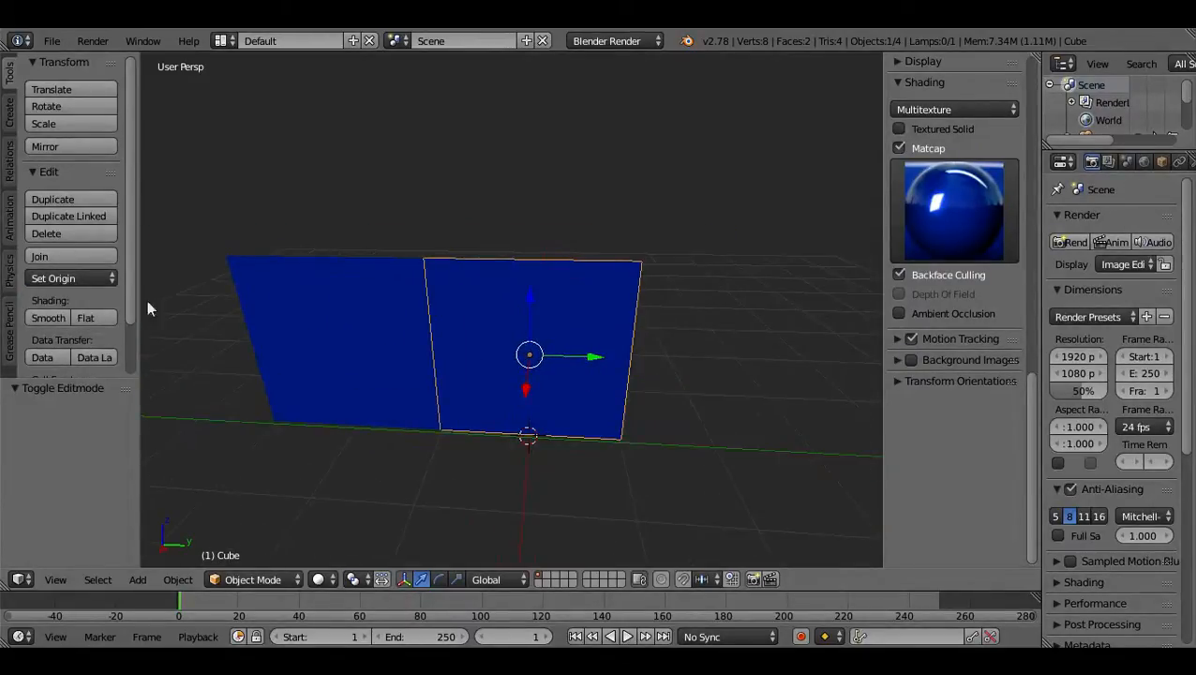
pyautogui.click(80, 279)
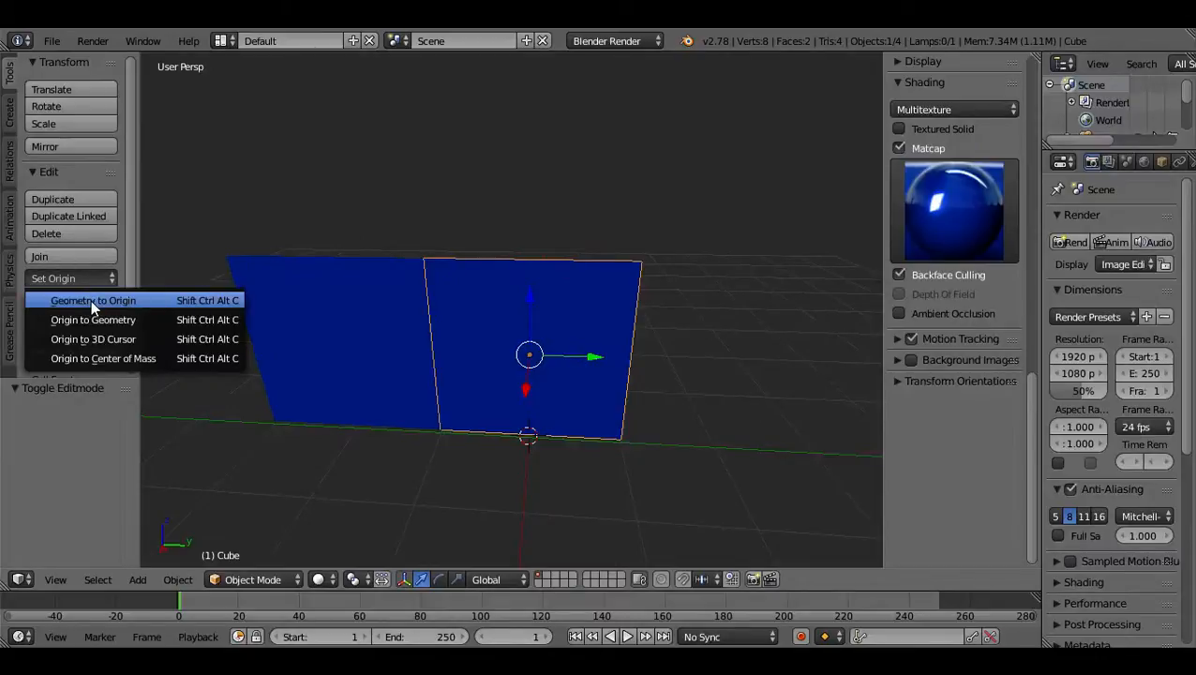
pyautogui.click(91, 300)
pyautogui.moveTo(531, 317)
pyautogui.mouseDown(button='middle')
pyautogui.moveTo(599, 275)
pyautogui.moveTo(570, 328)
pyautogui.moveTo(427, 255)
pyautogui.moveTo(479, 187)
pyautogui.moveTo(550, 254)
pyautogui.moveTo(530, 298)
pyautogui.mouseUp(button='middle')
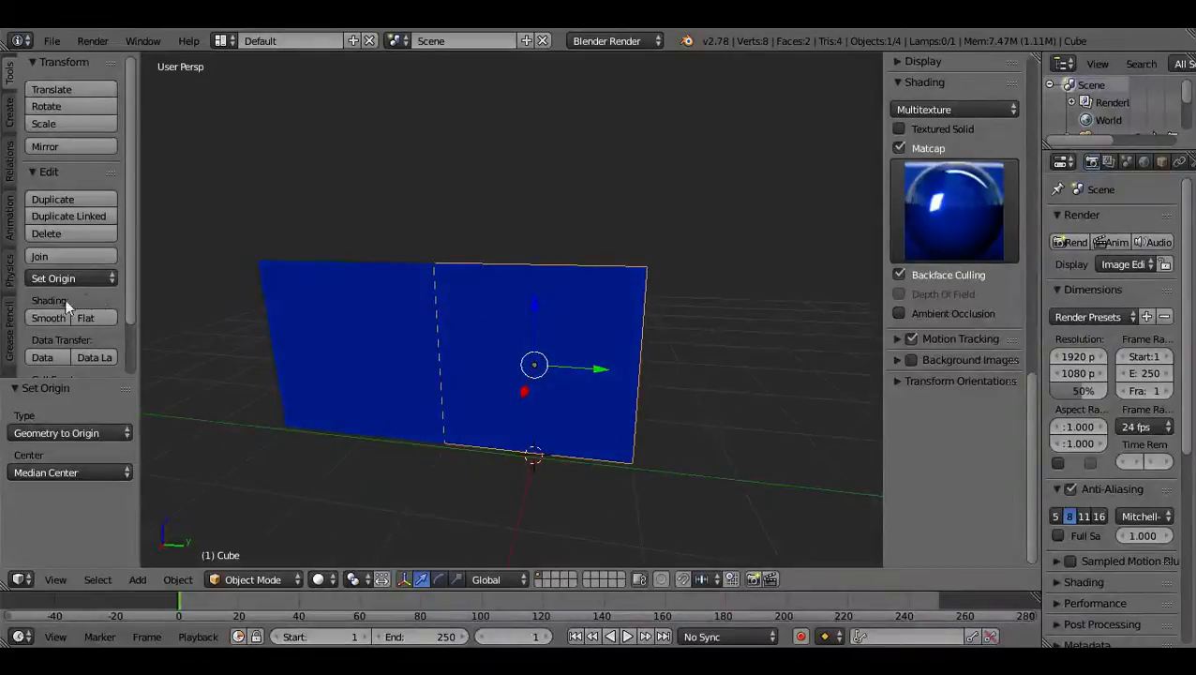
# Set the plane's origin to the 3D cursor at the middle of its bottom edge.
pyautogui.click(51, 277)
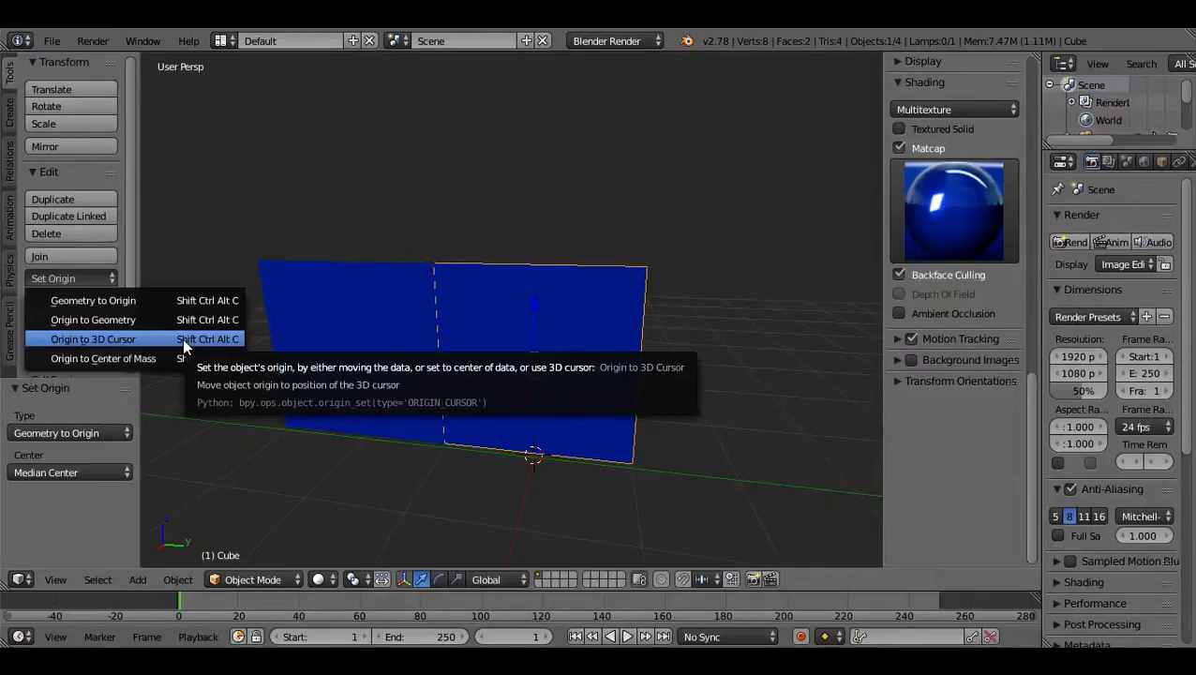
pyautogui.click(182, 338)
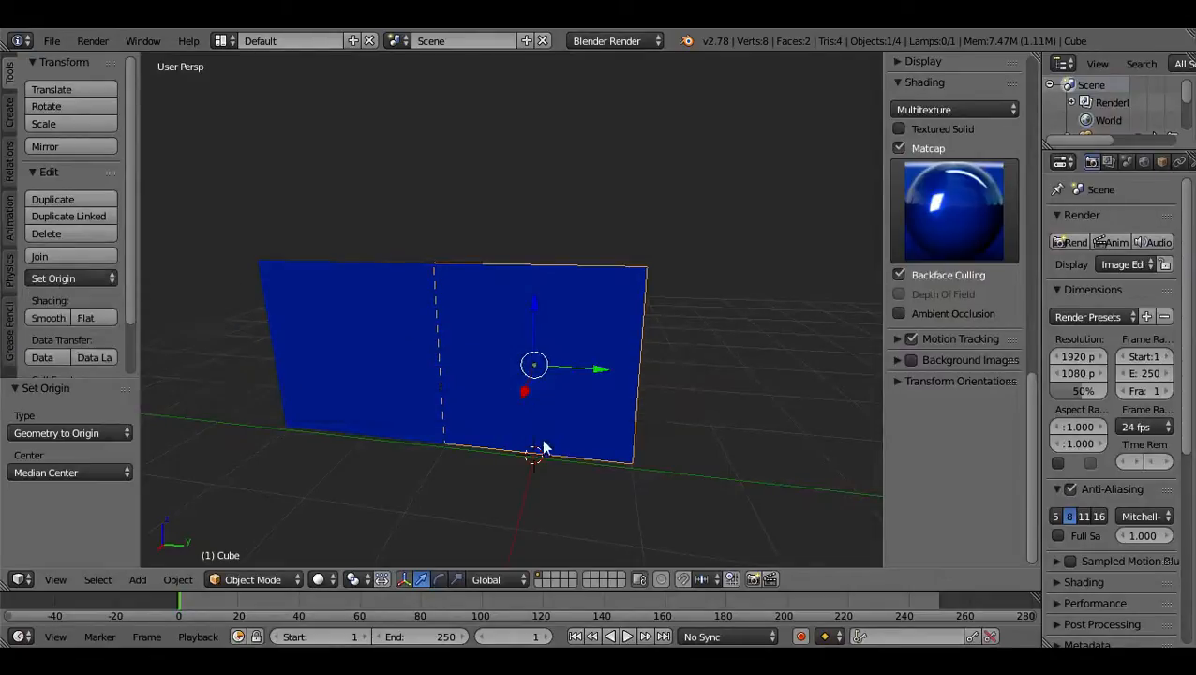
pyautogui.click(65, 280)
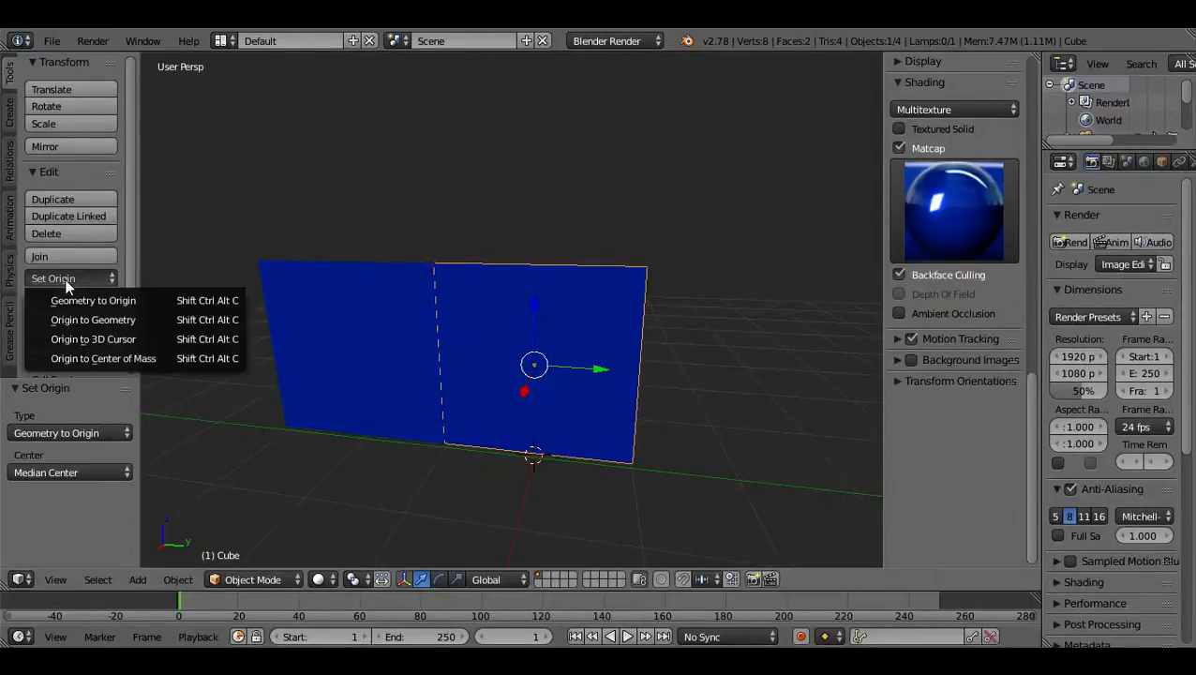
pyautogui.click(150, 343)
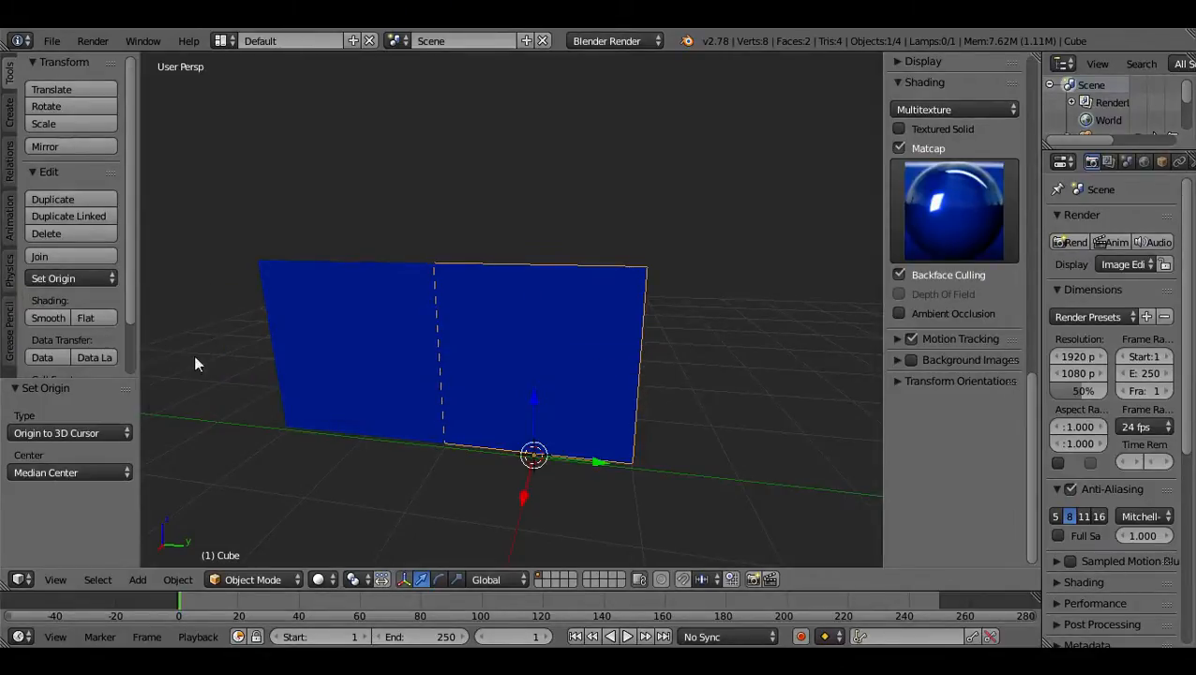
pyautogui.moveTo(446, 451)
pyautogui.mouseDown(button='middle')
pyautogui.moveTo(544, 483)
pyautogui.moveTo(495, 448)
pyautogui.moveTo(469, 449)
pyautogui.mouseUp(button='middle')
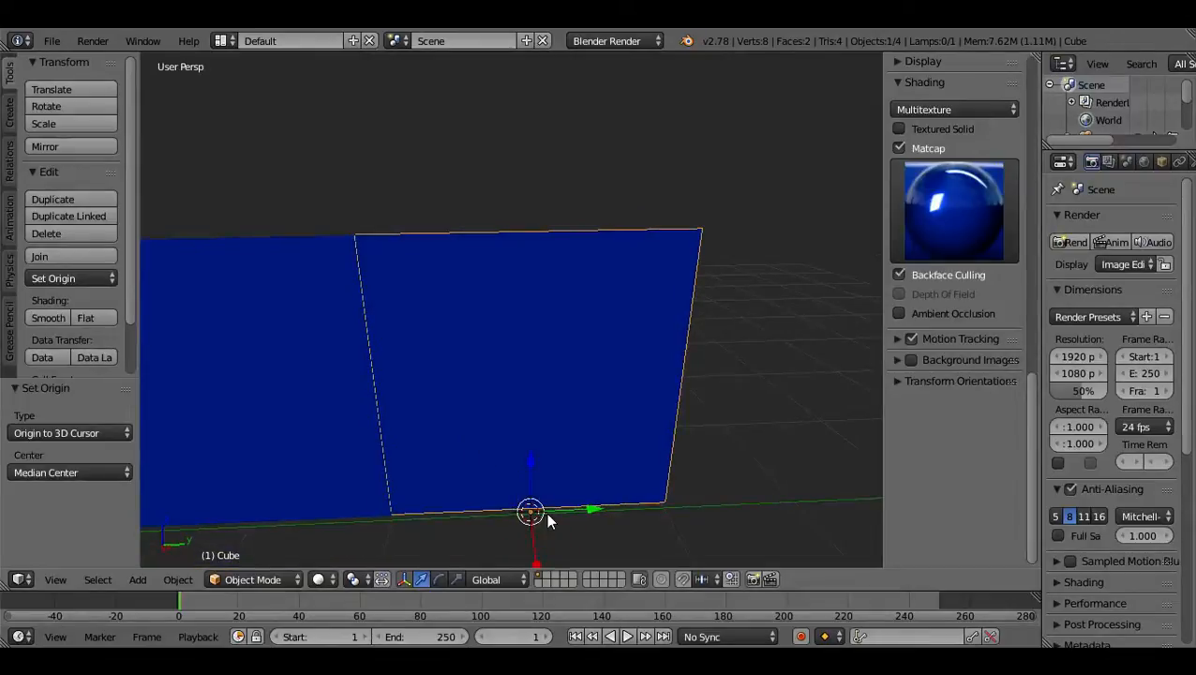
# Try rotating the plane freely around its bottom-edge origin and cancel the rotation.
pyautogui.moveTo(561, 475); pyautogui.dragTo(534, 461, button='middle')
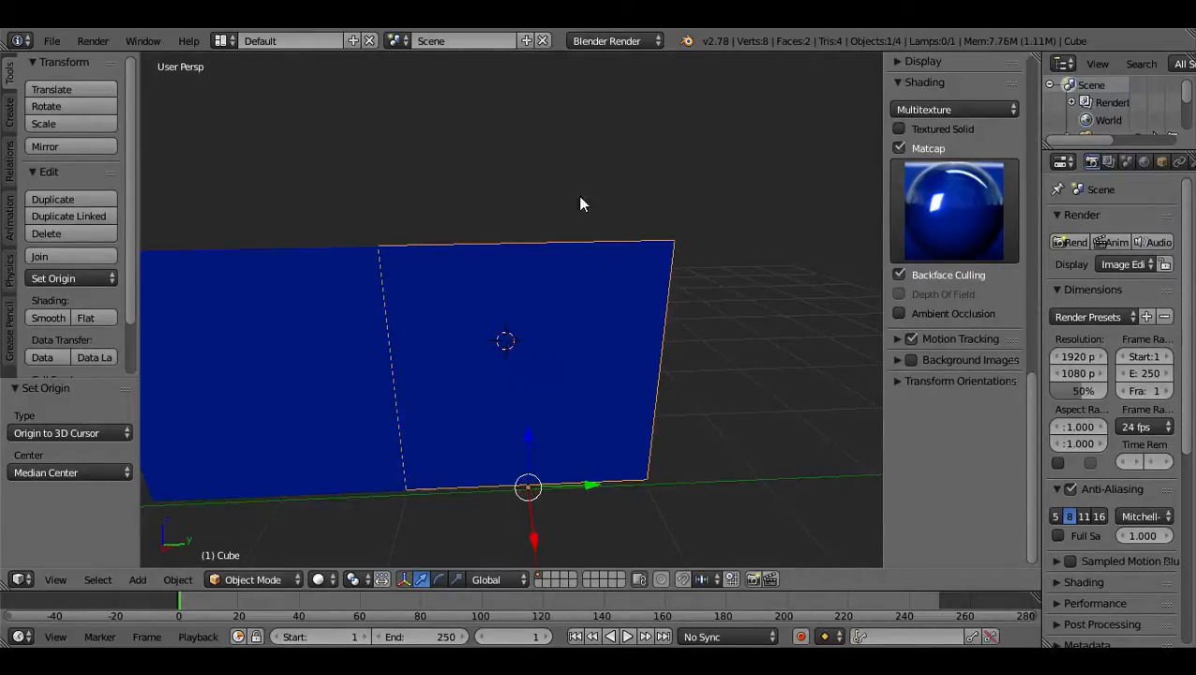
pyautogui.press('r')
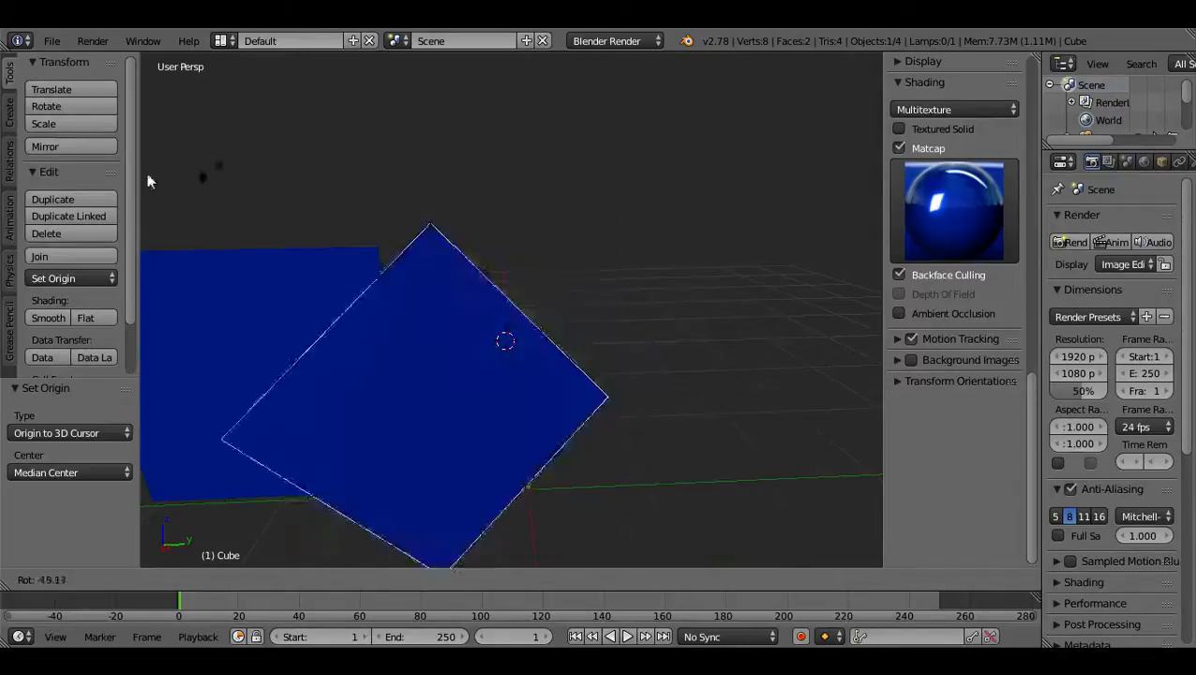
pyautogui.rightClick(553, 120)
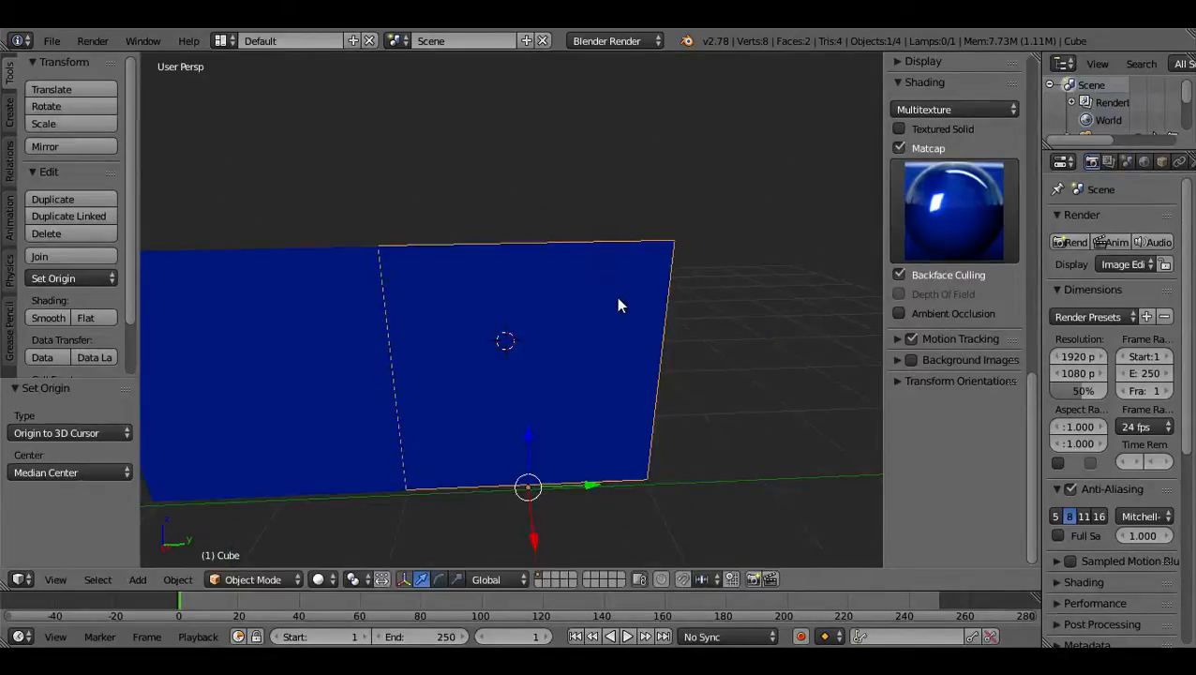
# Set the plane's origin to its center of mass, and switch the origin type to Origin to 3D Cursor.
pyautogui.click(82, 280)
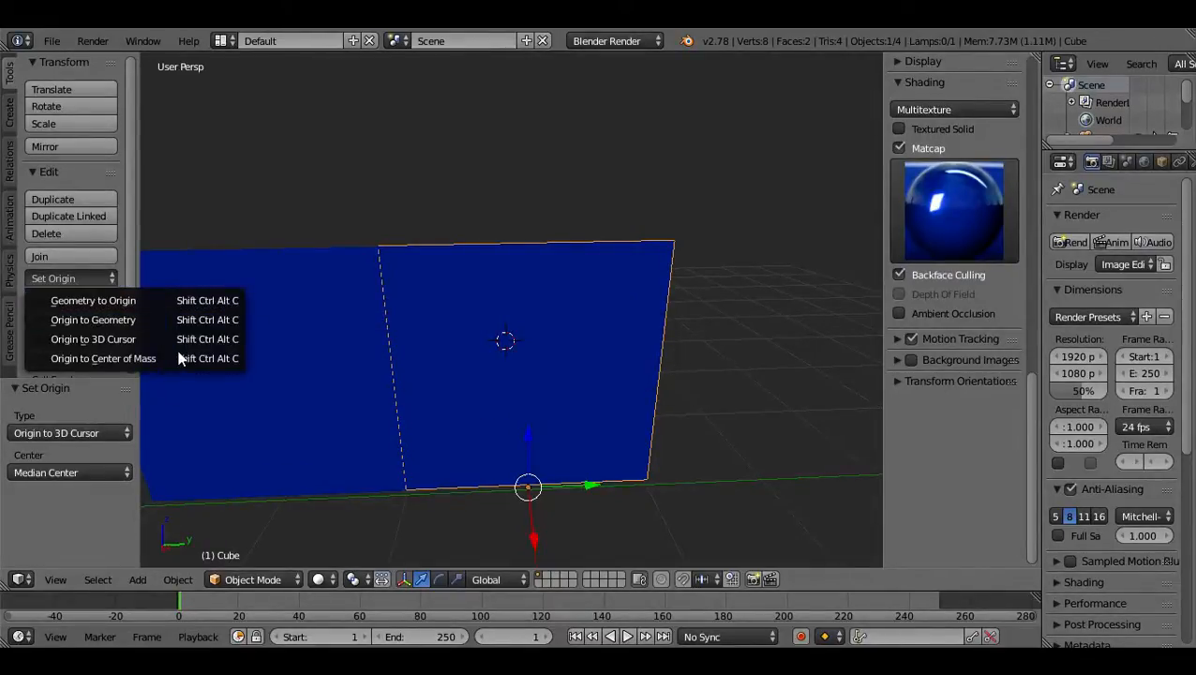
pyautogui.click(179, 354)
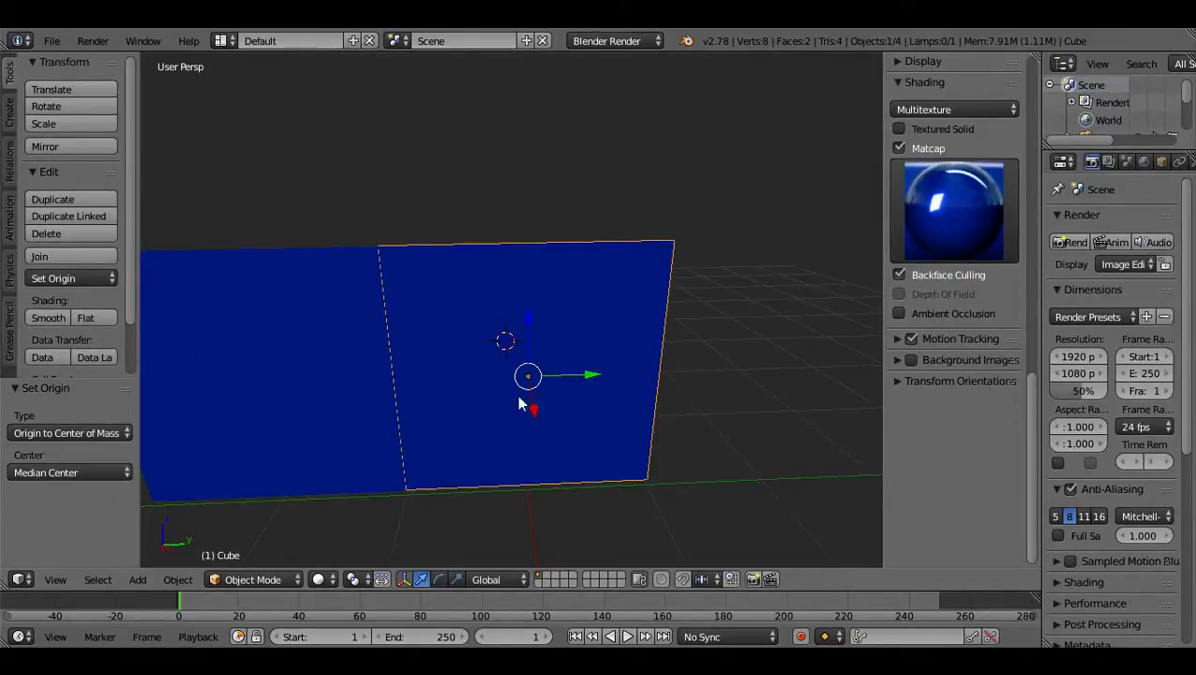
pyautogui.moveTo(612, 374)
pyautogui.mouseDown(button='middle')
pyautogui.moveTo(475, 382)
pyautogui.moveTo(607, 378)
pyautogui.mouseUp(button='middle')
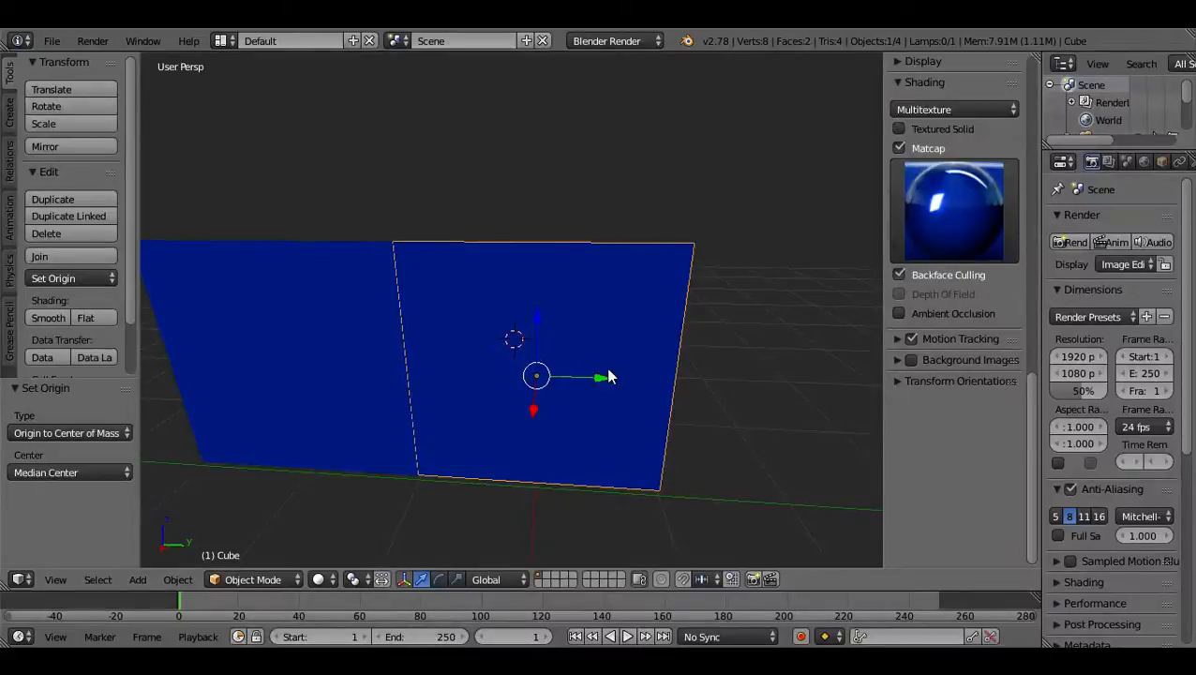
pyautogui.click(98, 434)
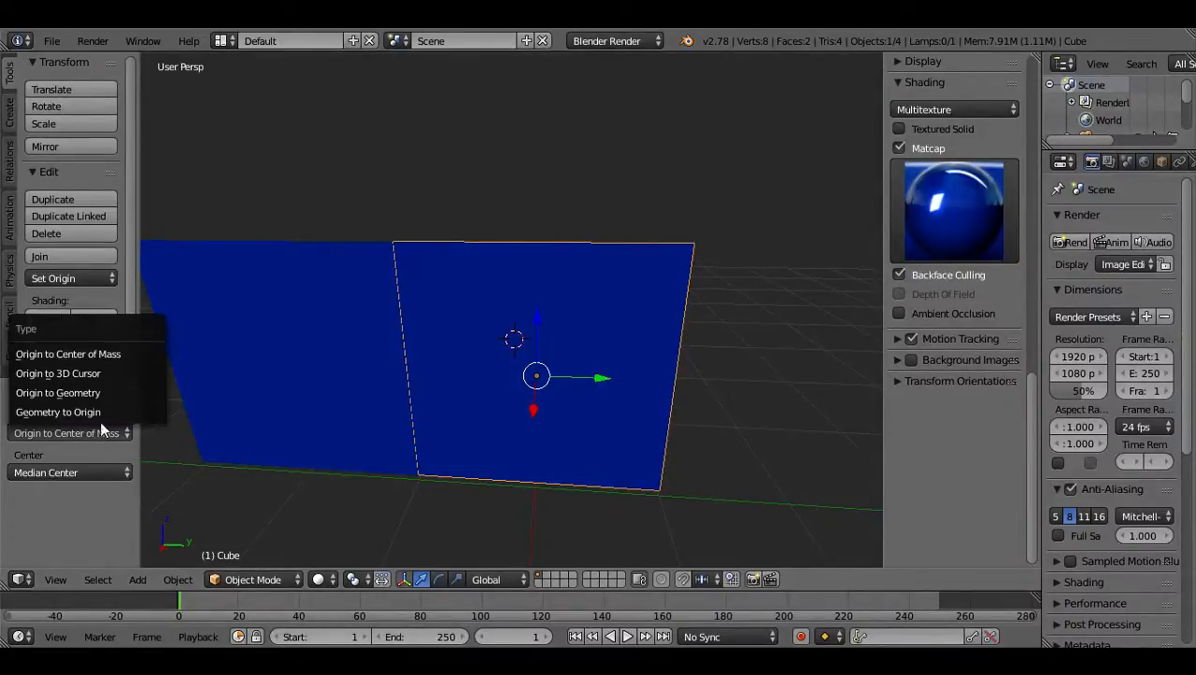
pyautogui.click(116, 373)
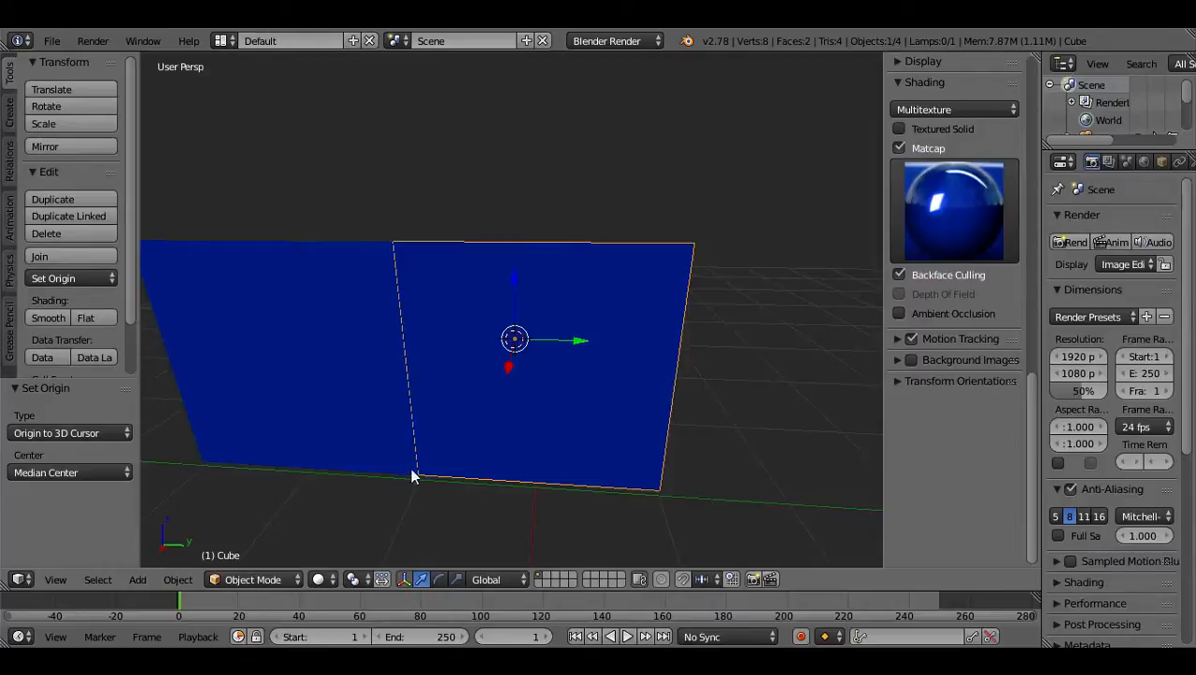
# Place the 3D cursor at different corners of the plane, ending at its upper outer corner.
pyautogui.click(657, 492)
pyautogui.click(391, 244)
pyautogui.moveTo(737, 253); pyautogui.dragTo(769, 316, button='middle')
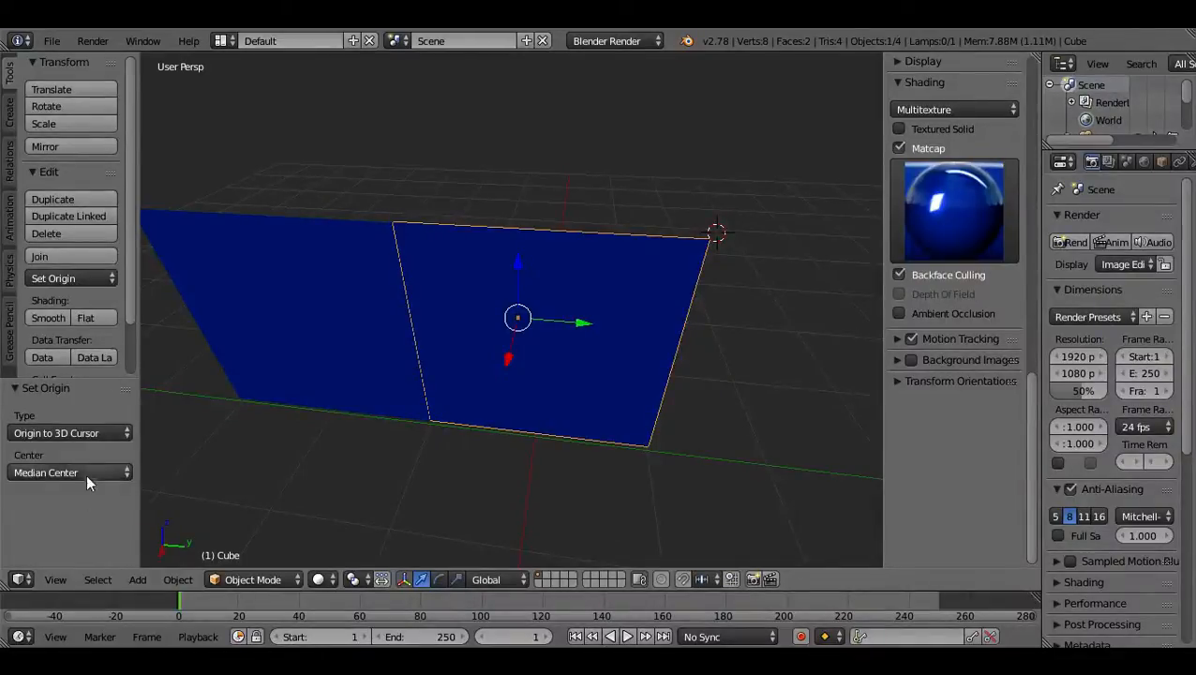
# Set the plane's origin back to its center of mass.
pyautogui.click(79, 433)
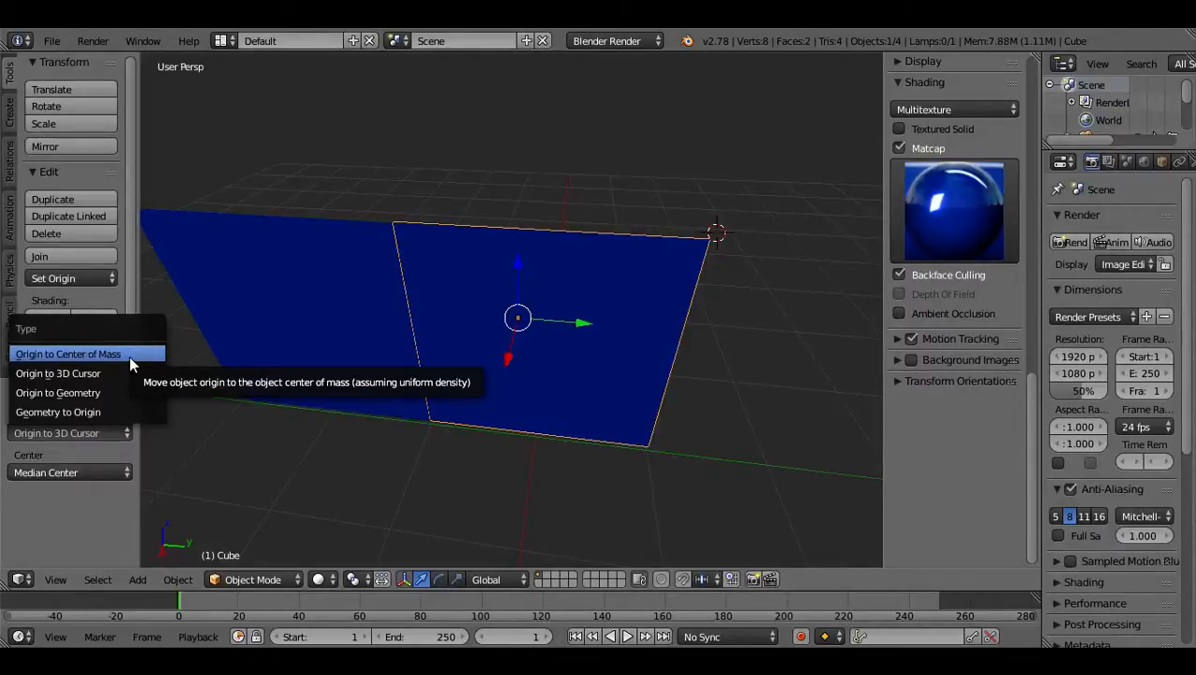
pyautogui.click(129, 357)
pyautogui.moveTo(479, 394); pyautogui.dragTo(513, 385, button='middle')
pyautogui.scroll(4, 504, 382)
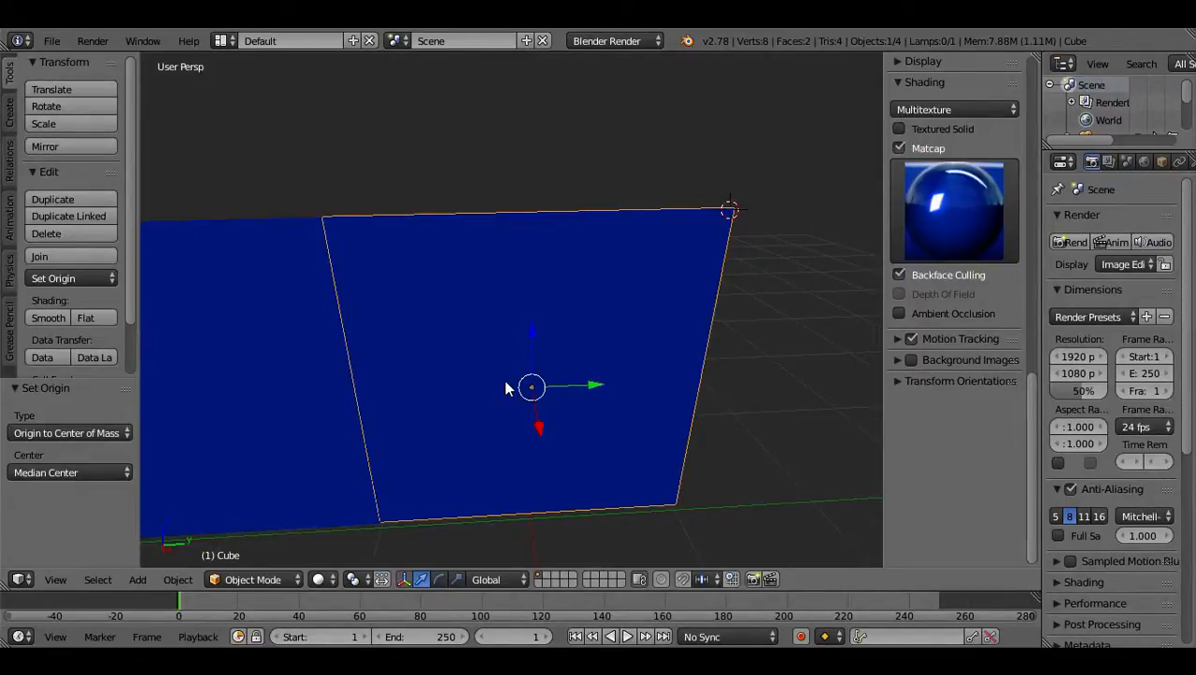
# Widen the Properties editor so its settings are fully readable.
pyautogui.moveTo(1039, 375); pyautogui.dragTo(903, 375)
pyautogui.scroll(-3, 490, 345)
pyautogui.scroll(4, 403, 355)
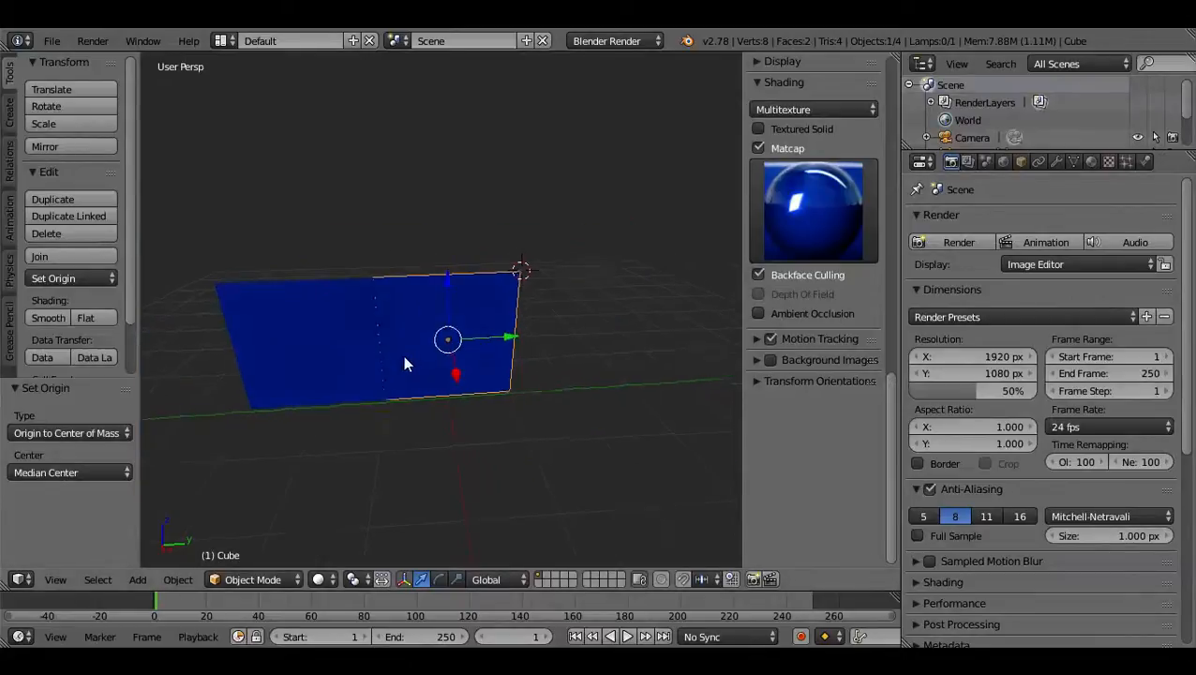
# Try moving the plane 1.016 units along the Y axis and undo the move.
pyautogui.moveTo(501, 382); pyautogui.dragTo(645, 366)
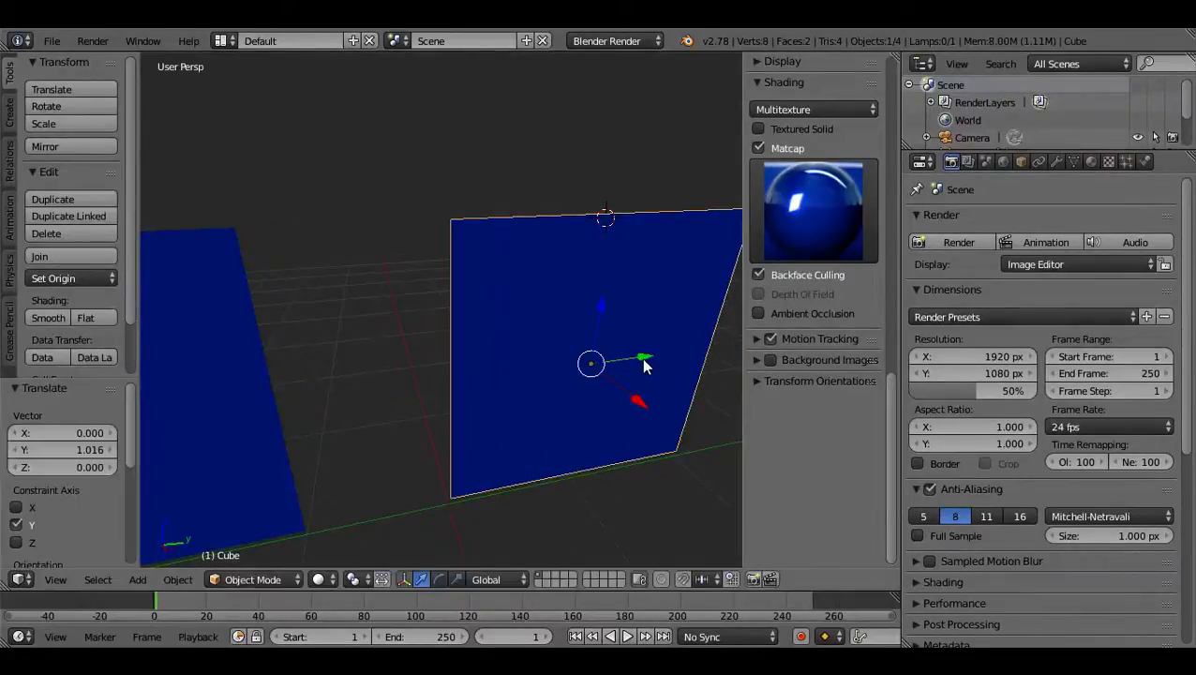
pyautogui.hotkey('ctrl', 'z')
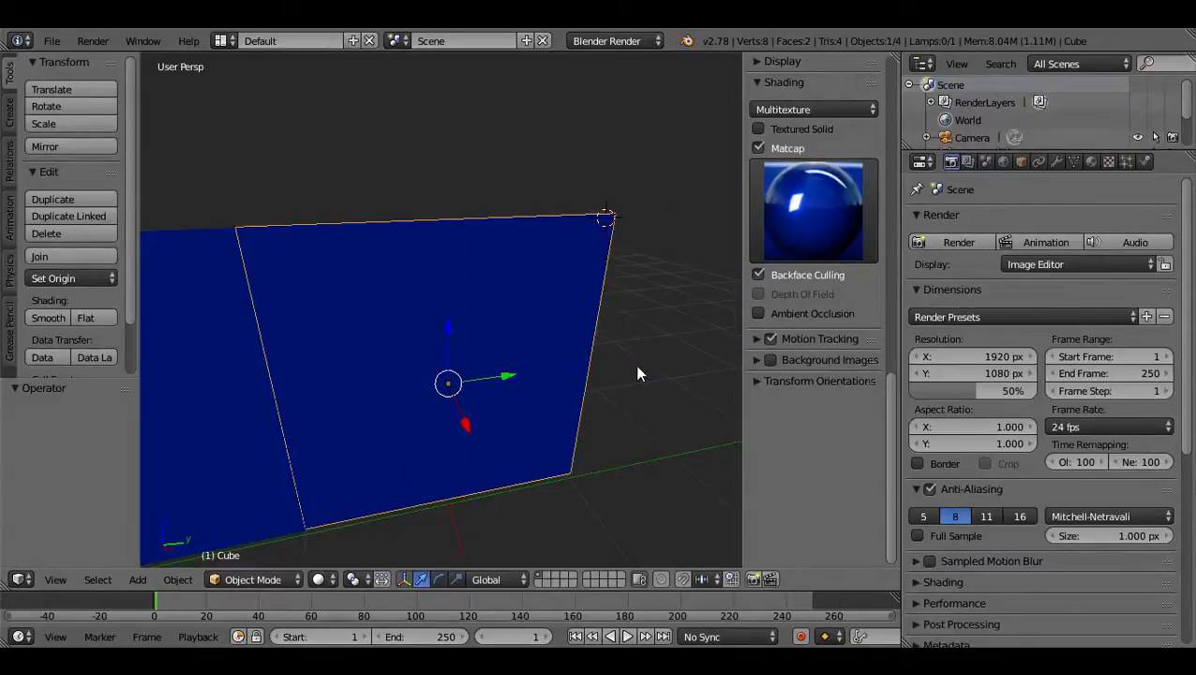
pyautogui.scroll(-3, 604, 344)
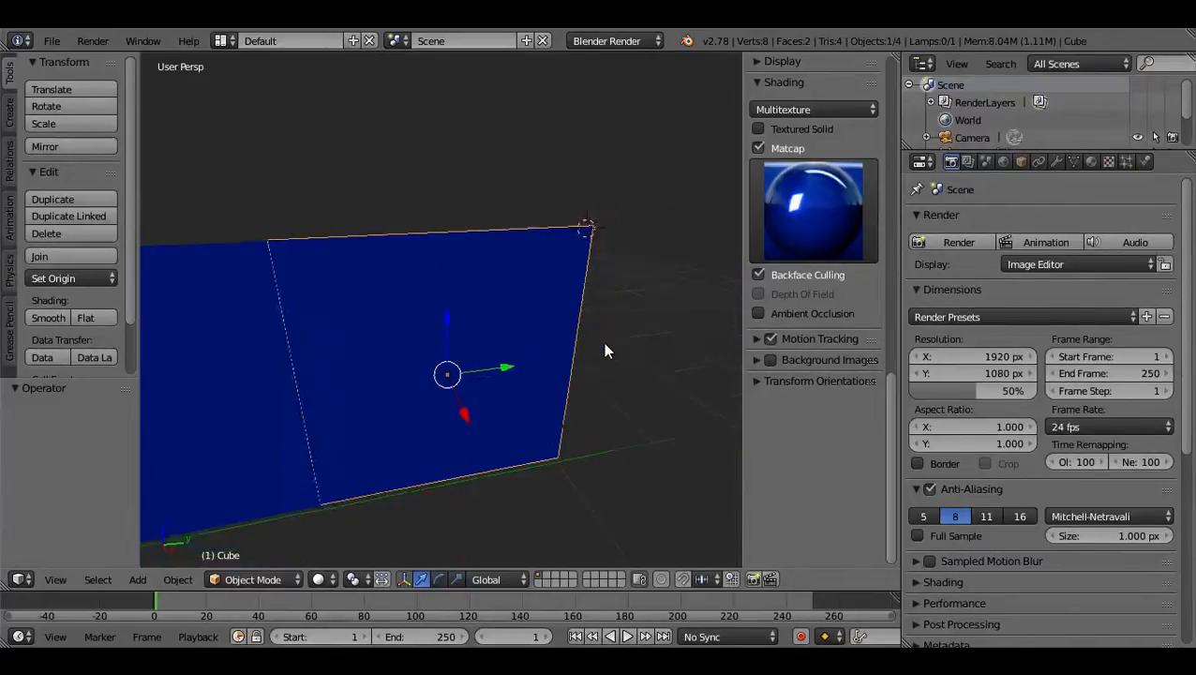
# Add an Array modifier to the selected plane.
pyautogui.moveTo(604, 345); pyautogui.dragTo(517, 370, button='middle')
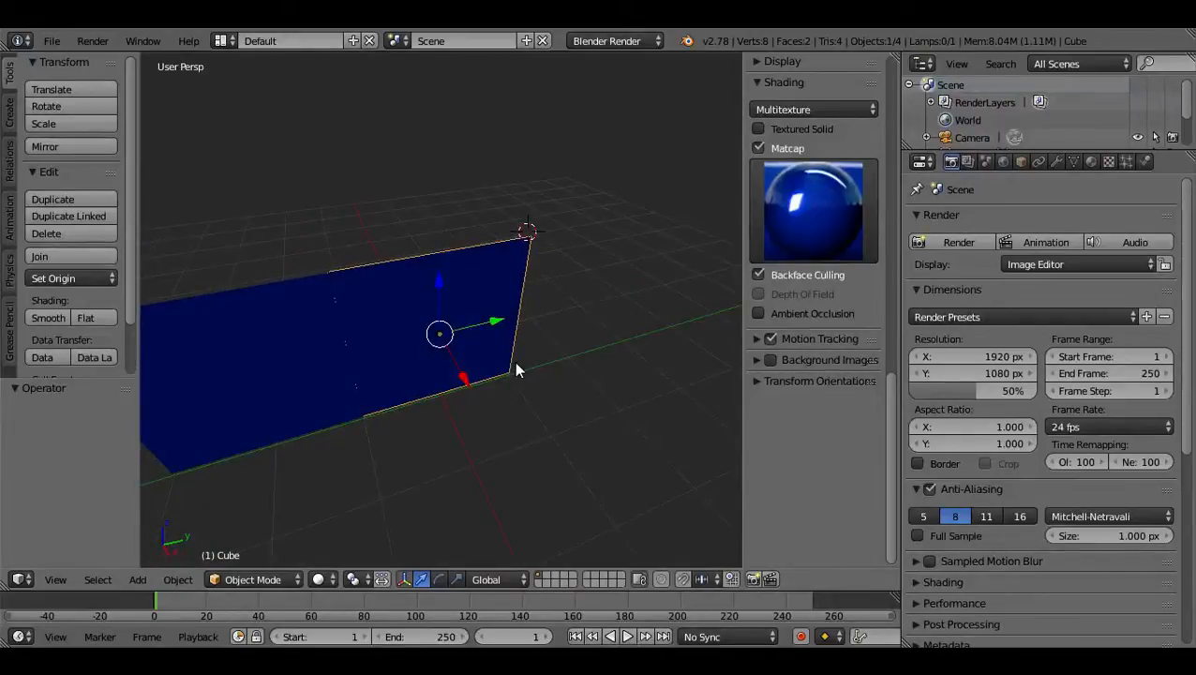
pyautogui.click(1057, 161)
pyautogui.click(990, 220)
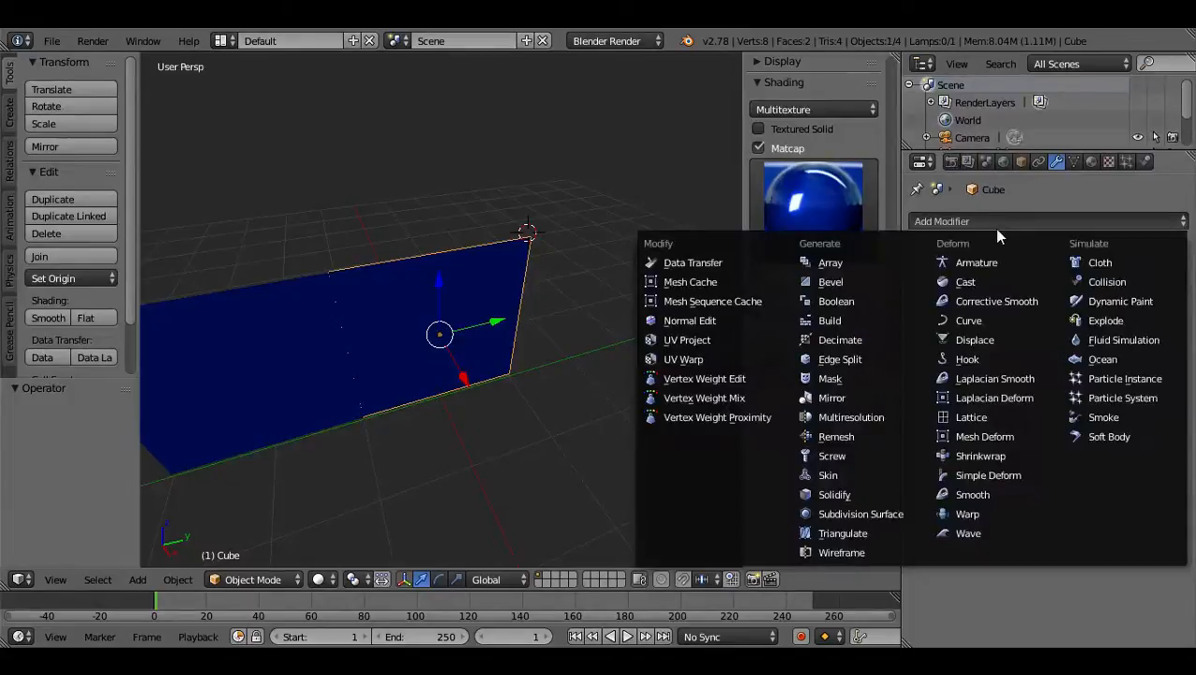
pyautogui.click(881, 263)
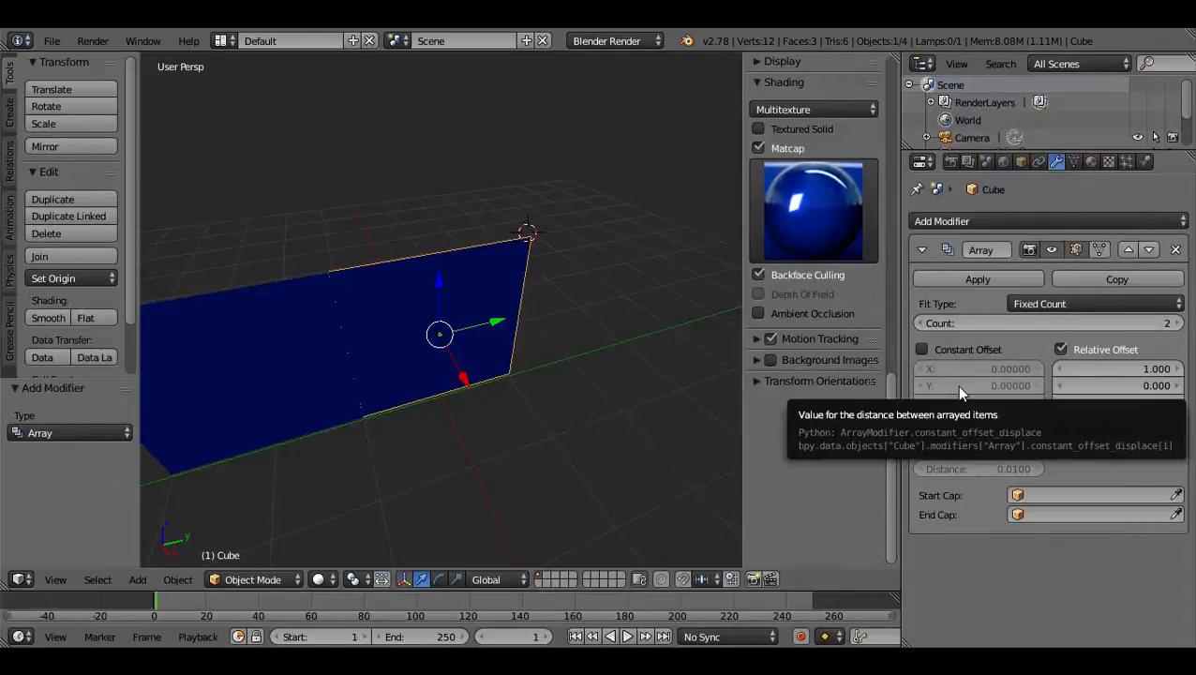
# Reduce the Array modifier's count to 1 and check the wall from several angles.
pyautogui.click(1026, 324)
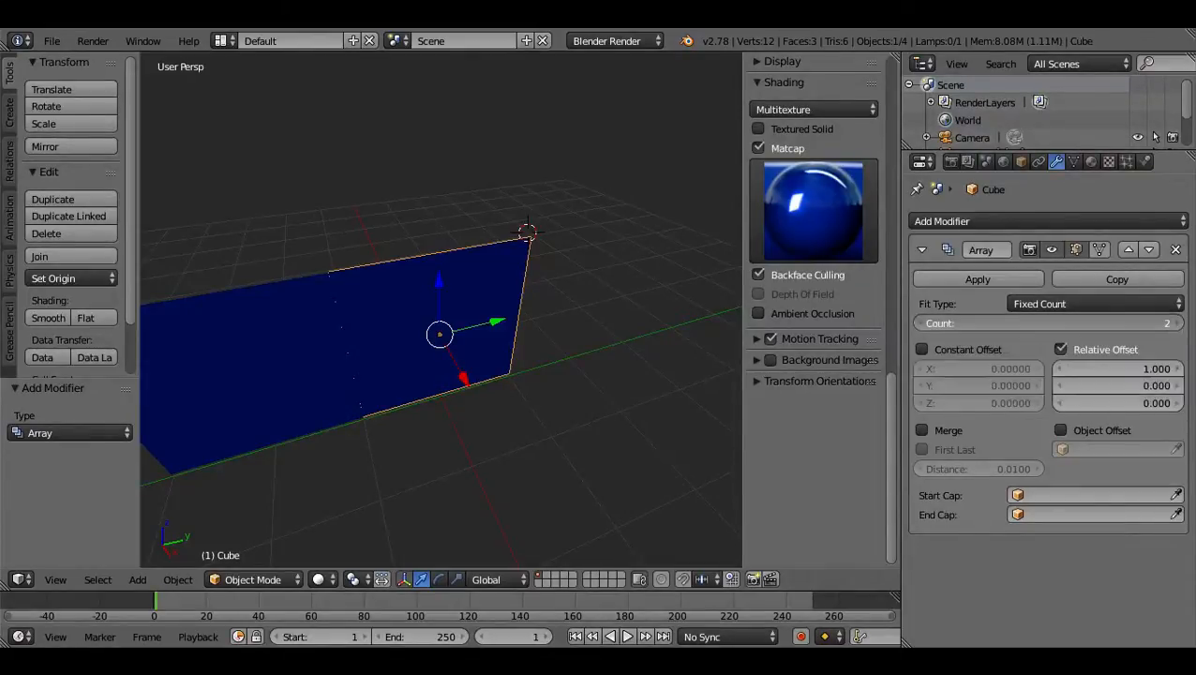
pyautogui.moveTo(1027, 323); pyautogui.dragTo(993, 324)
pyautogui.scroll(-4, 588, 393)
pyautogui.scroll(-6, 517, 338)
pyautogui.moveTo(429, 370); pyautogui.dragTo(191, 352, button='middle')
pyautogui.scroll(12, 444, 353)
pyautogui.moveTo(467, 342); pyautogui.dragTo(210, 347, button='middle')
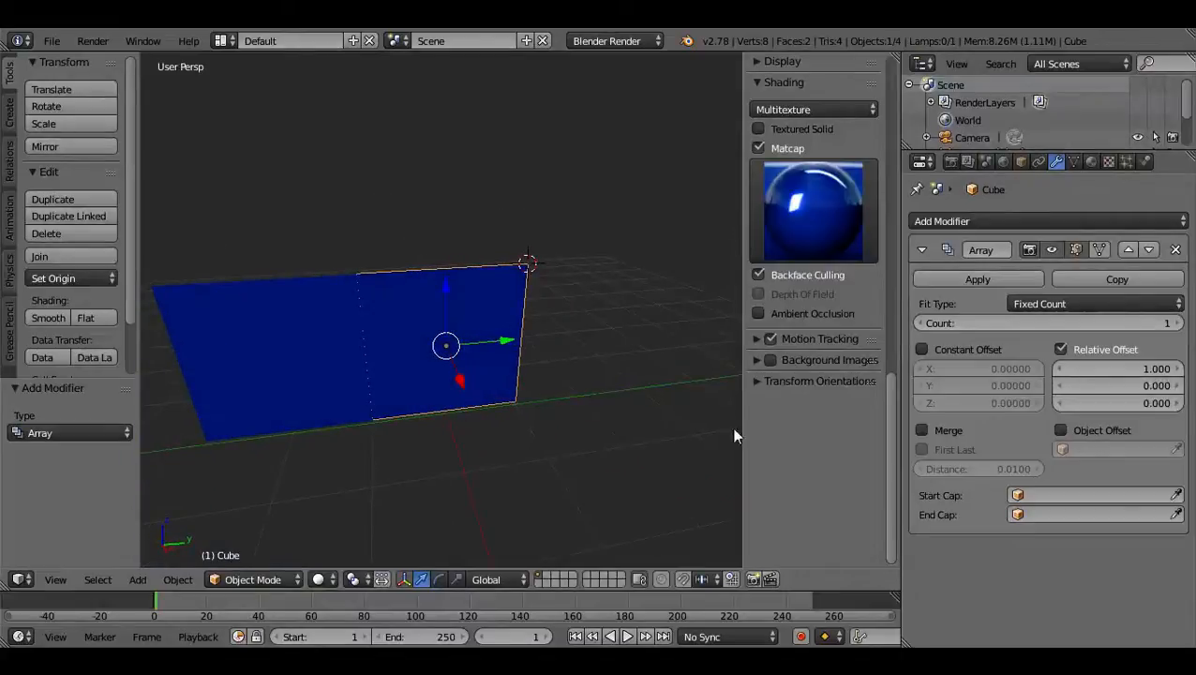
# Test the array with a count of 39 and Constant Offset toggled on and off, returning the count to 1.
pyautogui.moveTo(1037, 323); pyautogui.dragTo(1146, 322)
pyautogui.moveTo(261, 316); pyautogui.dragTo(459, 326, button='middle')
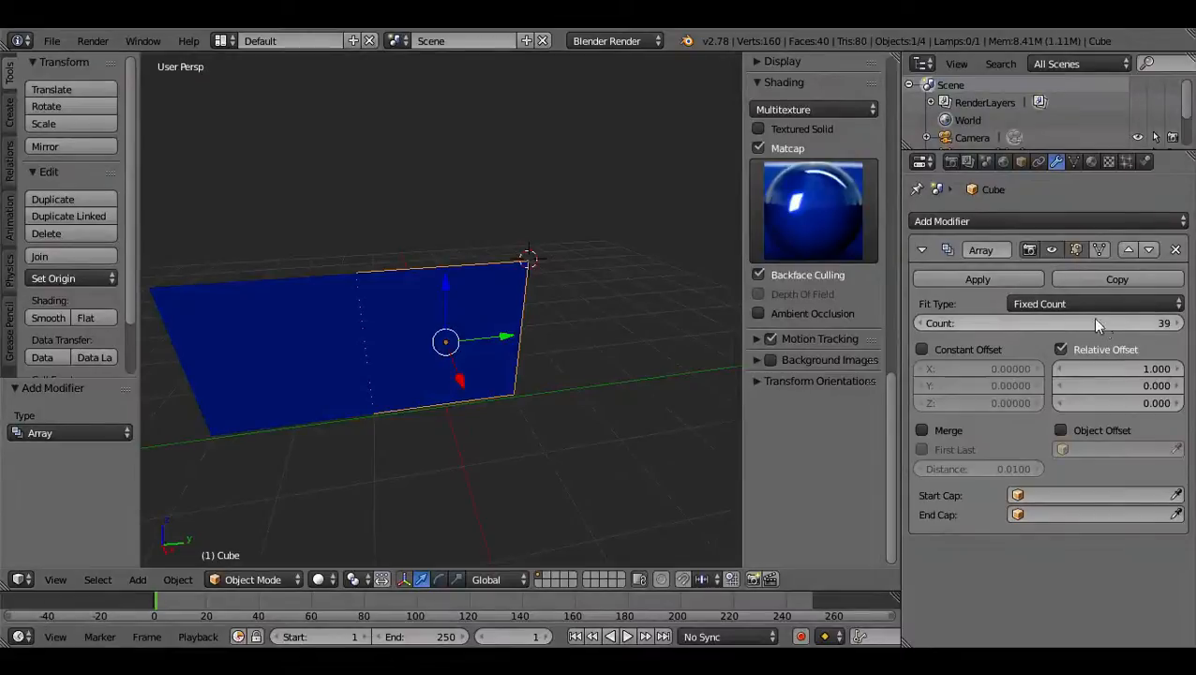
pyautogui.click(940, 351)
pyautogui.click(939, 351)
pyautogui.moveTo(1155, 323); pyautogui.dragTo(1124, 324)
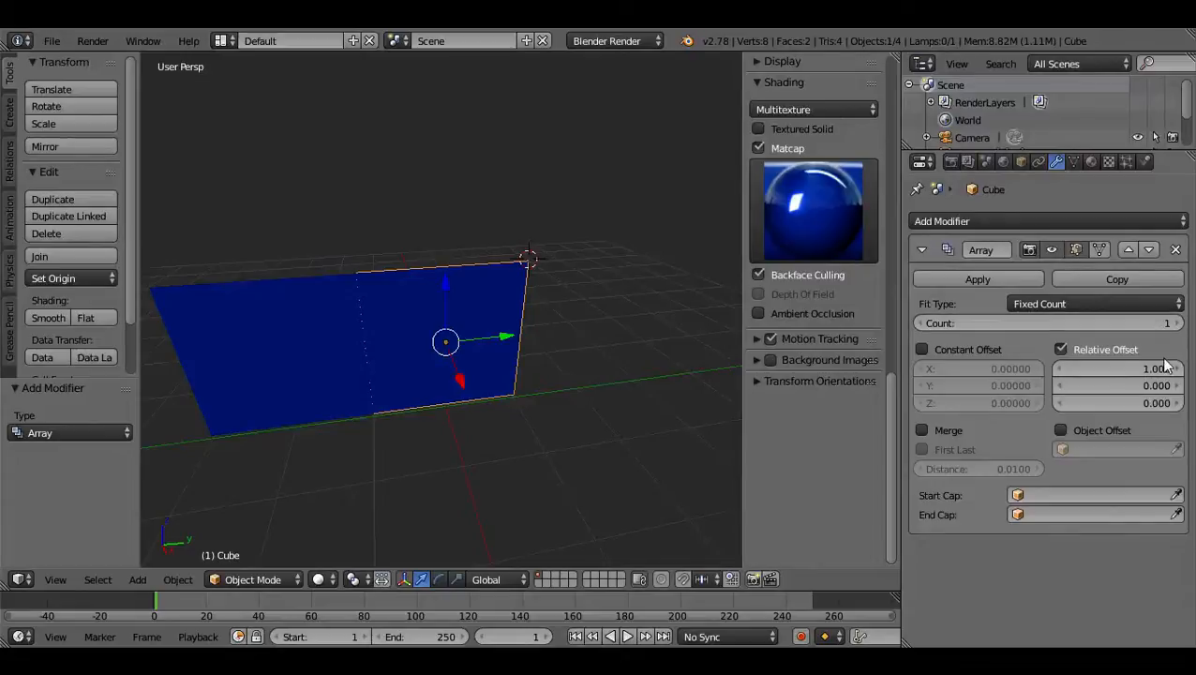
# Enable Object Offset on the Array modifier and set its count to 7.
pyautogui.click(1063, 431)
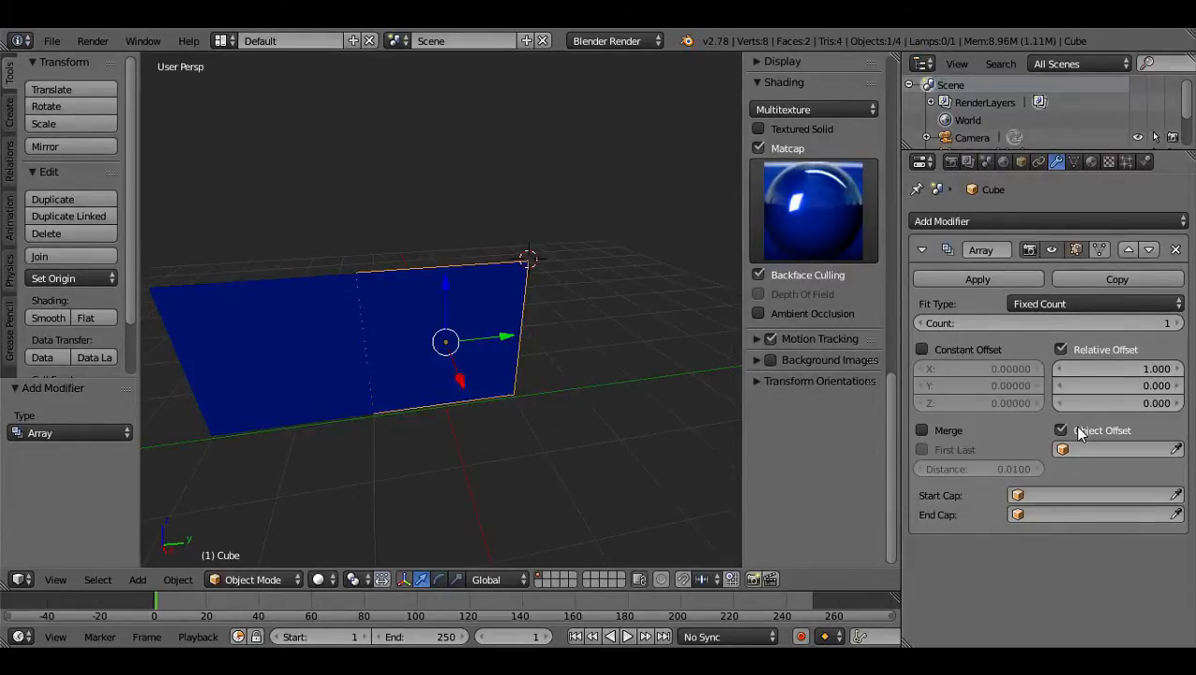
pyautogui.moveTo(1087, 324)
pyautogui.mouseDown()
pyautogui.moveTo(1140, 323)
pyautogui.moveTo(1074, 327)
pyautogui.mouseUp()
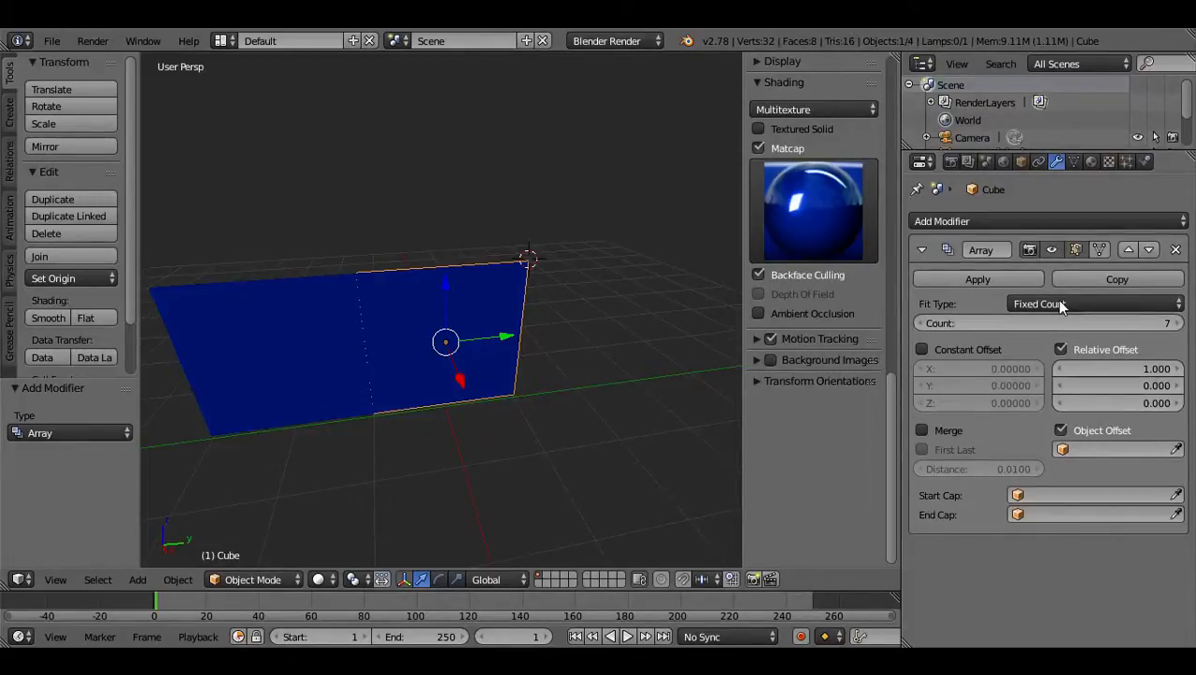
# Turn off Relative Offset and Object Offset on the Array modifier and assign Cube.001 as its start cap.
pyautogui.click(1073, 349)
pyautogui.click(1063, 431)
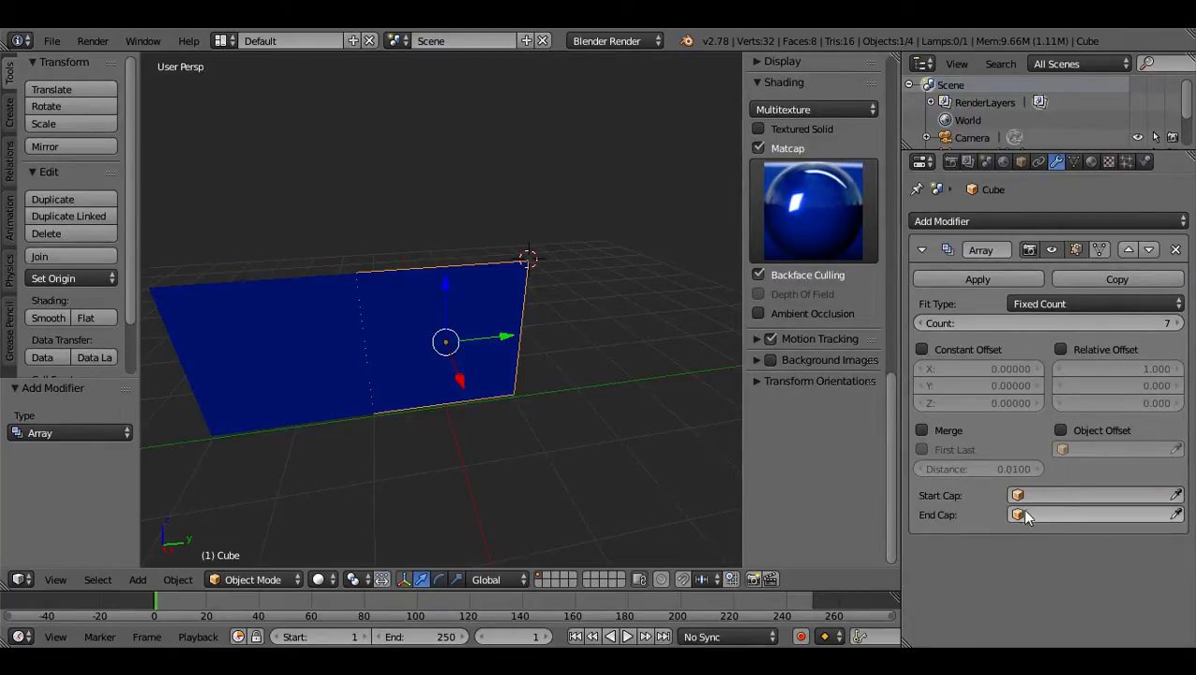
pyautogui.click(1065, 497)
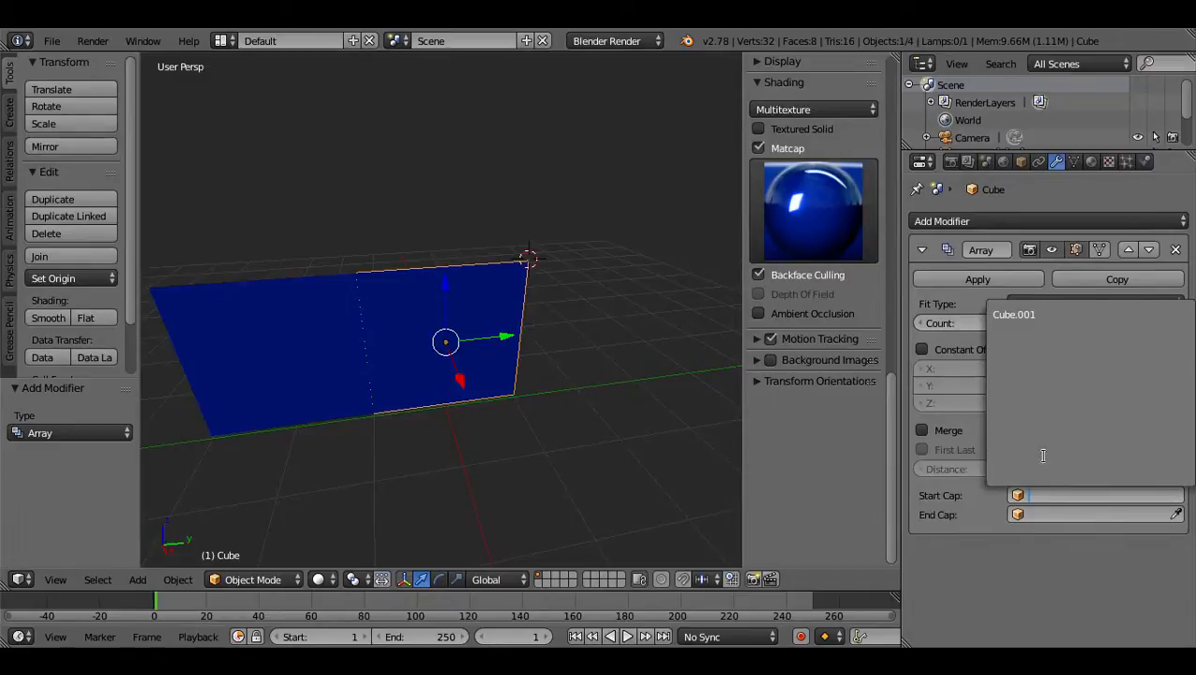
pyautogui.click(1016, 315)
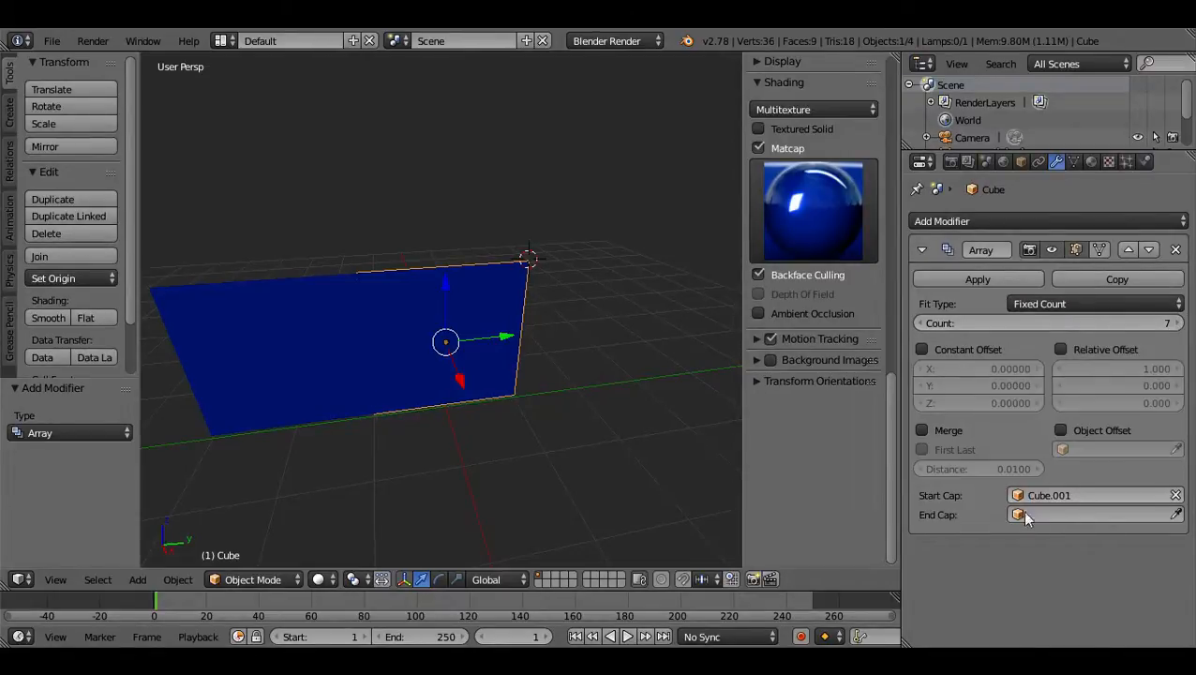
# Reduce the array count to 1 and try the Fit Length type before returning to Fixed Count.
pyautogui.moveTo(1065, 326)
pyautogui.mouseDown()
pyautogui.moveTo(1076, 326)
pyautogui.moveTo(1055, 326)
pyautogui.mouseUp()
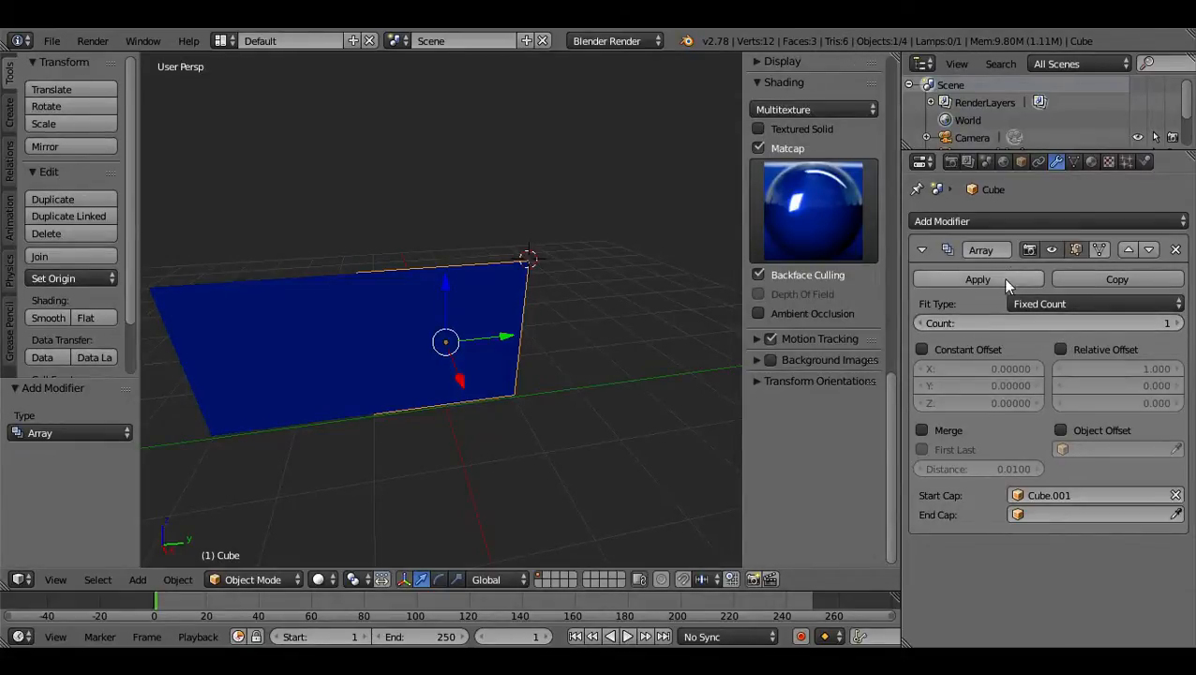
pyautogui.click(1097, 305)
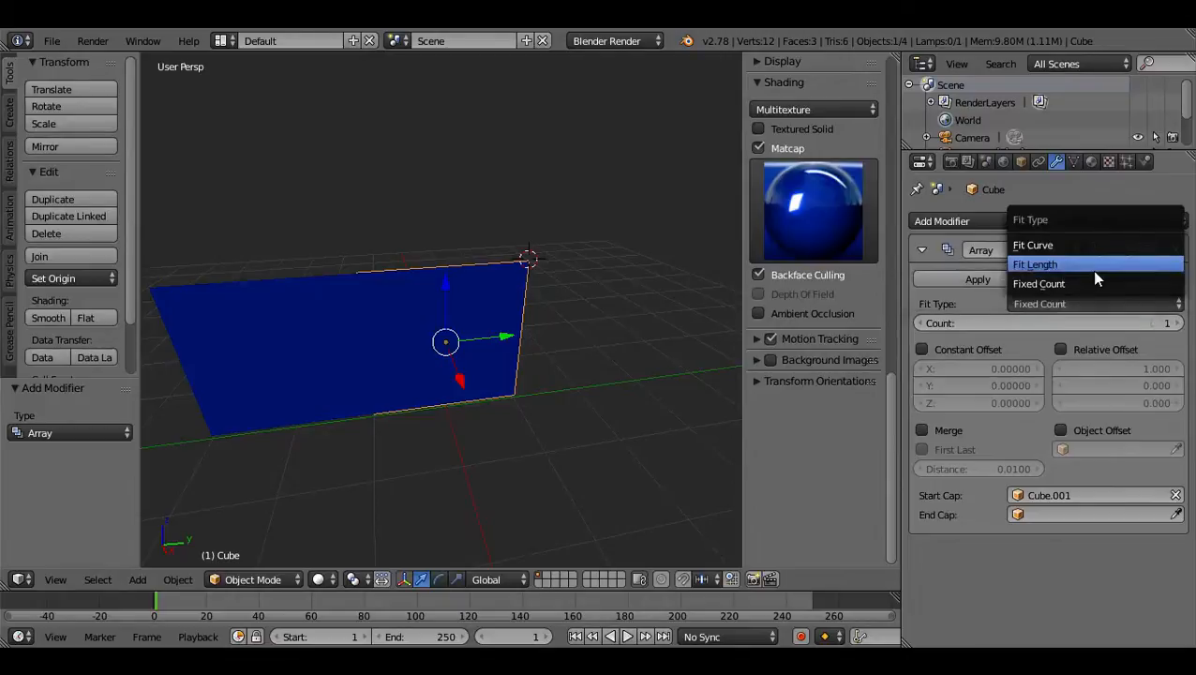
pyautogui.click(1095, 267)
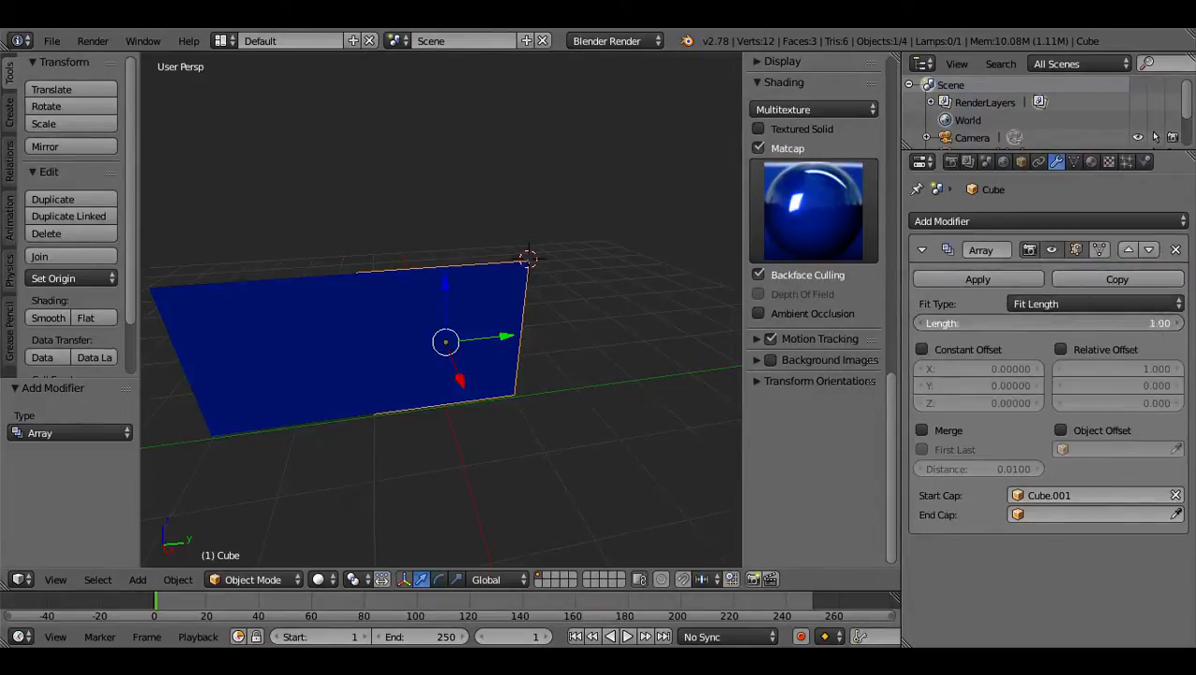
pyautogui.click(1069, 304)
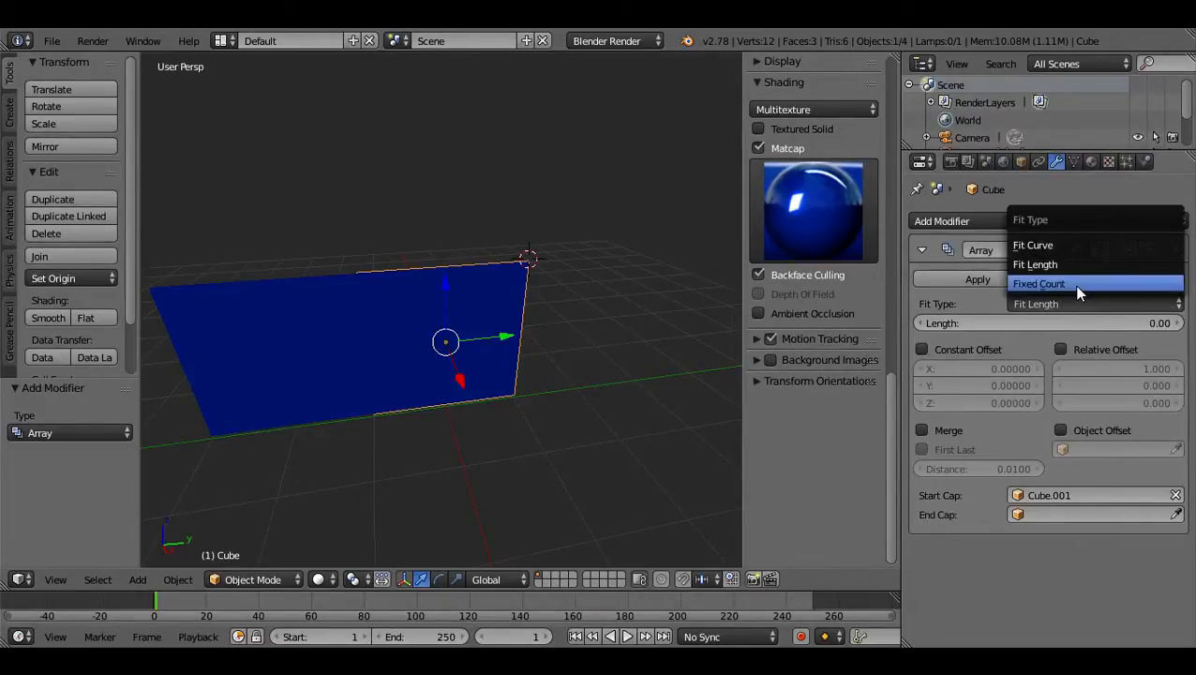
pyautogui.click(1078, 285)
# Set the Array modifier's count to 36 and enable Relative Offset.
pyautogui.moveTo(1076, 322); pyautogui.dragTo(1142, 322)
pyautogui.click(1064, 350)
pyautogui.click(1065, 349)
pyautogui.click(1065, 350)
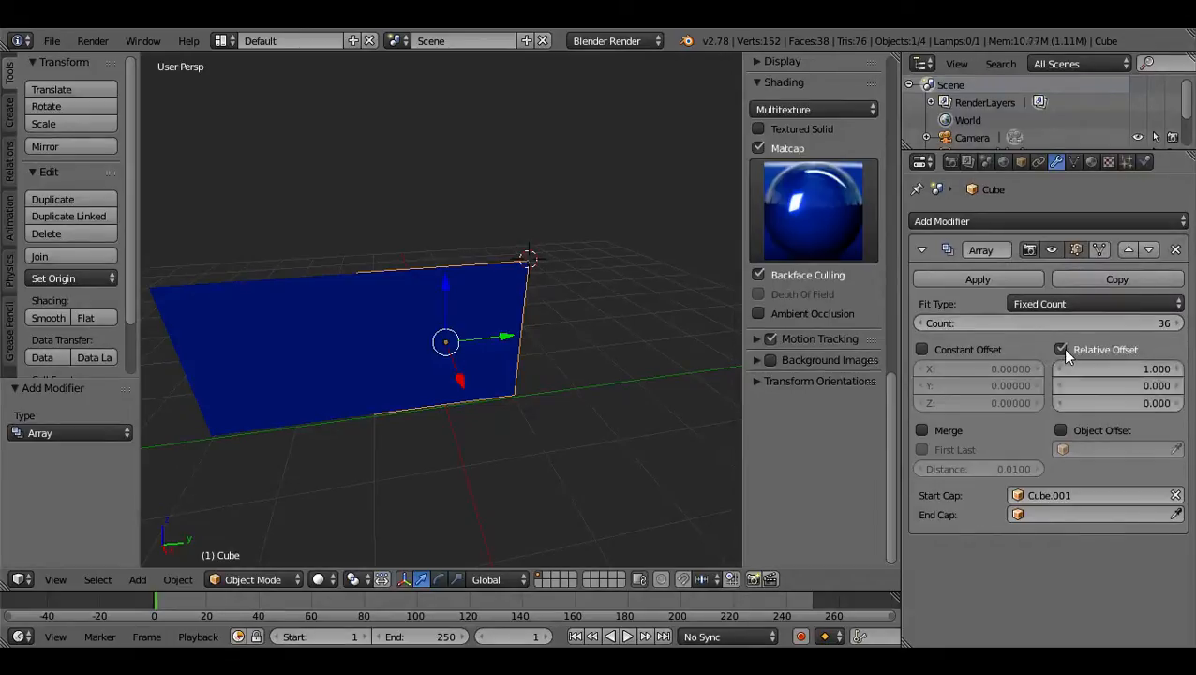
pyautogui.click(1066, 350)
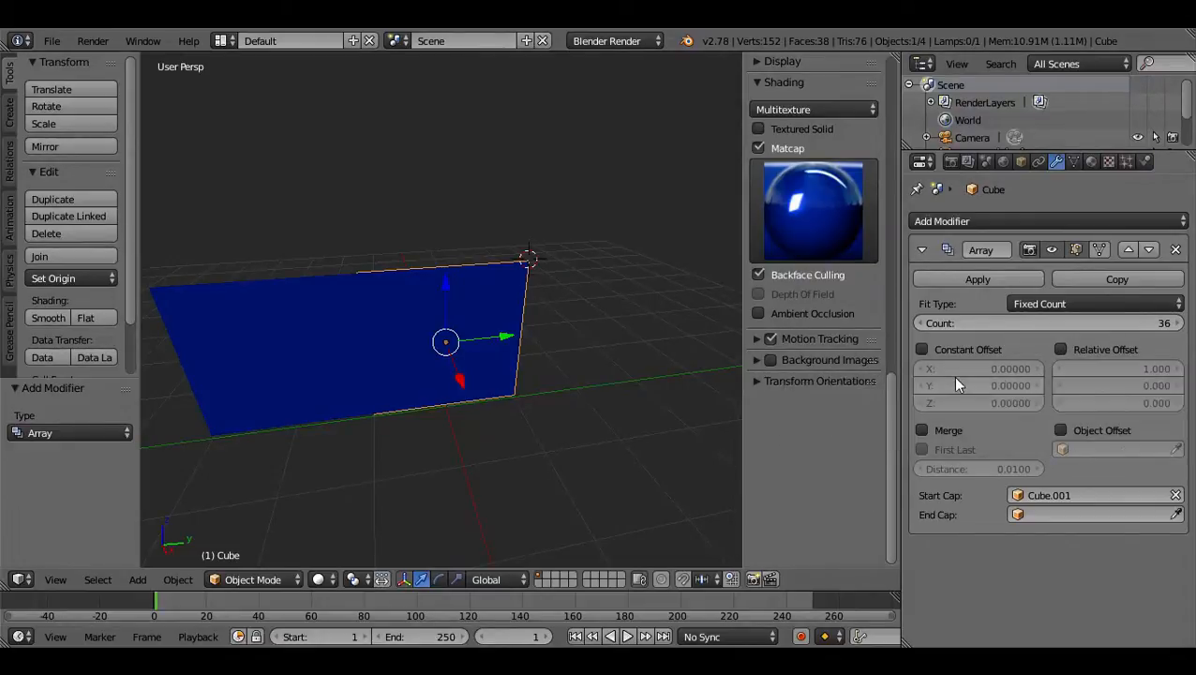
pyautogui.click(1073, 349)
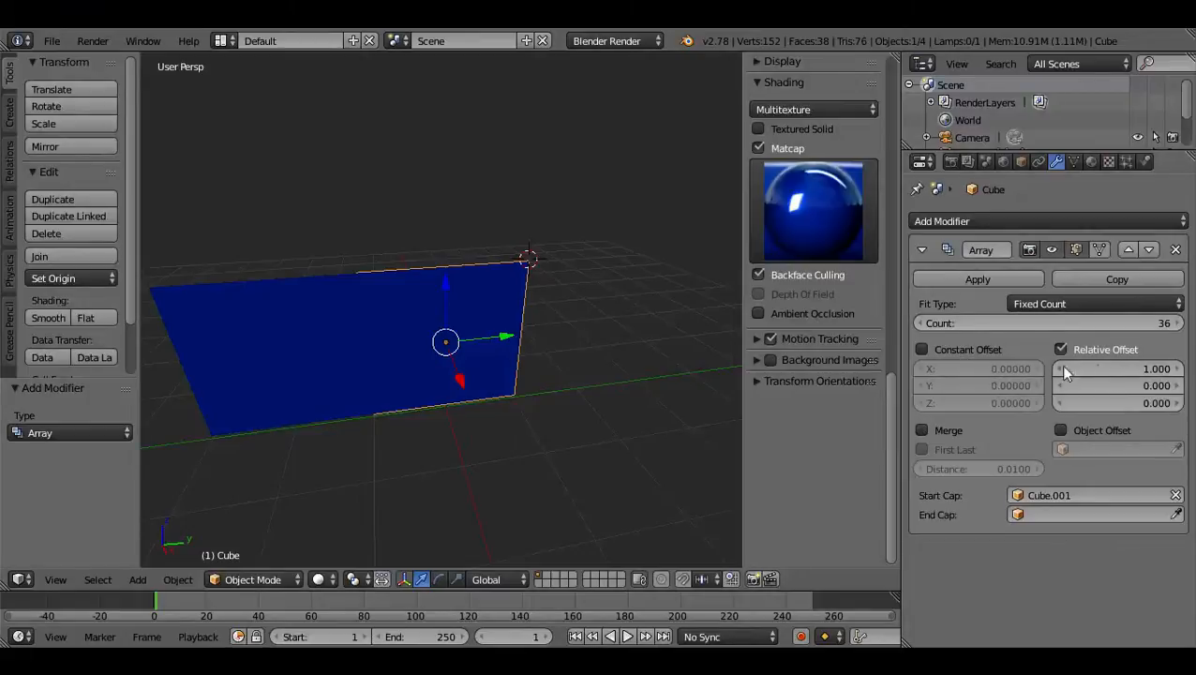
# Try a Relative Offset of -316 on X, inspect the wall, and return the value to 1.
pyautogui.scroll(-3, 604, 298)
pyautogui.moveTo(604, 298); pyautogui.dragTo(470, 308, button='middle')
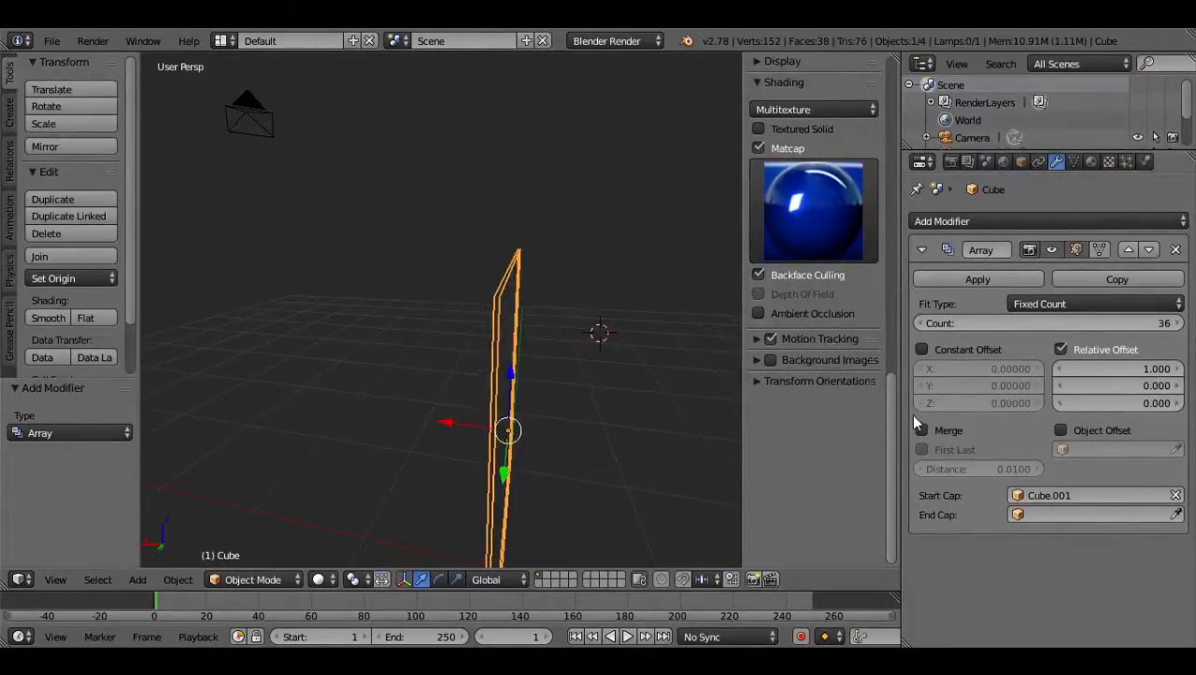
pyautogui.moveTo(1111, 369); pyautogui.dragTo(897, 370)
pyautogui.scroll(-5, 572, 353)
pyautogui.moveTo(574, 360); pyautogui.dragTo(656, 433, button='middle')
pyautogui.scroll(3, 513, 422)
pyautogui.scroll(-2, 511, 424)
pyautogui.click(1165, 369)
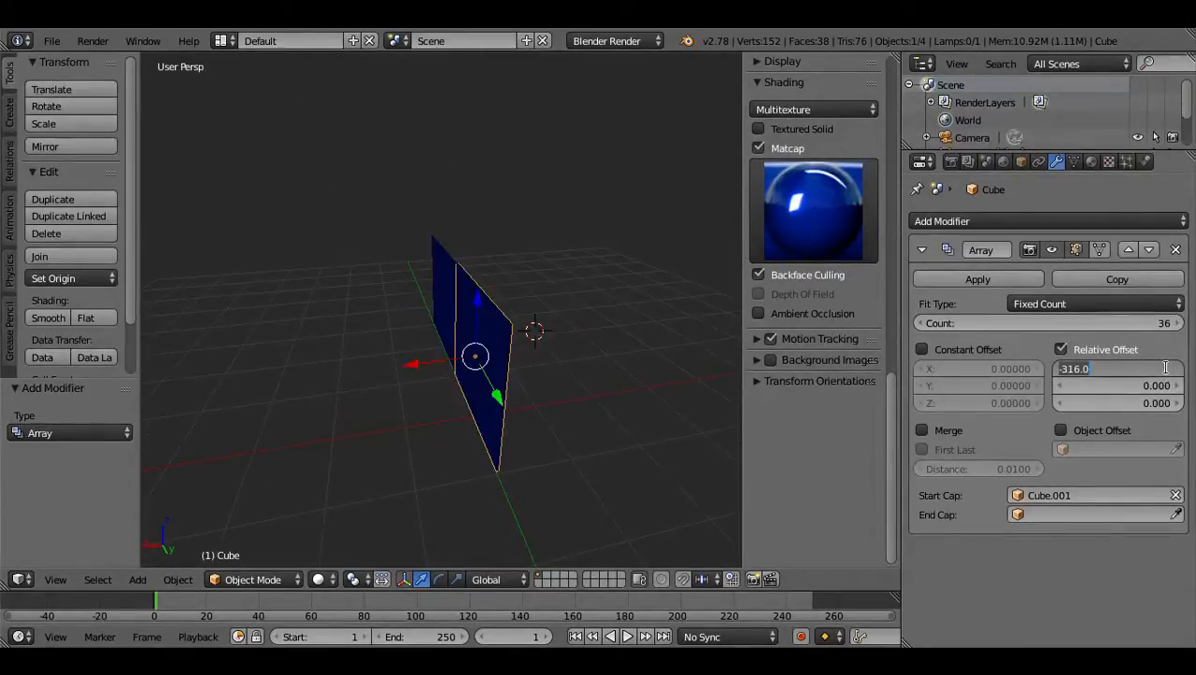
pyautogui.write('1')
pyautogui.press('Return')
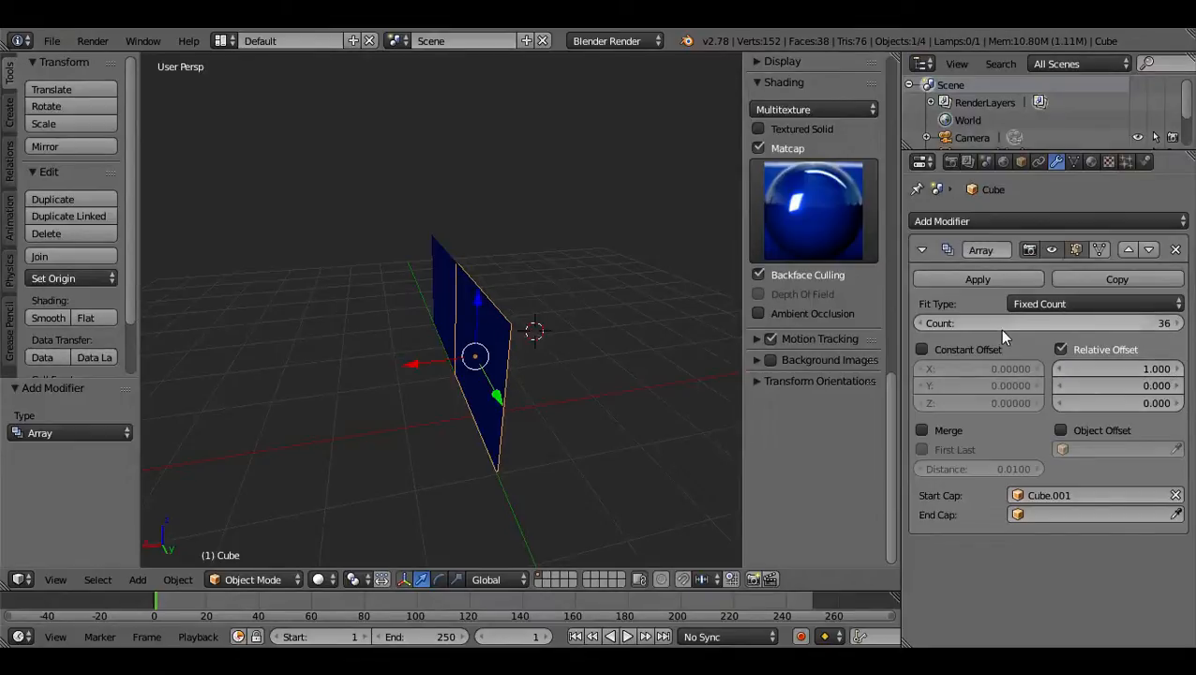
# Set the Array modifier's Relative Offset to 0 on X and 1 on Y.
pyautogui.scroll(4, 496, 391)
pyautogui.moveTo(496, 391); pyautogui.dragTo(488, 359, button='middle')
pyautogui.moveTo(497, 417); pyautogui.dragTo(694, 441, button='middle')
pyautogui.click(1148, 369)
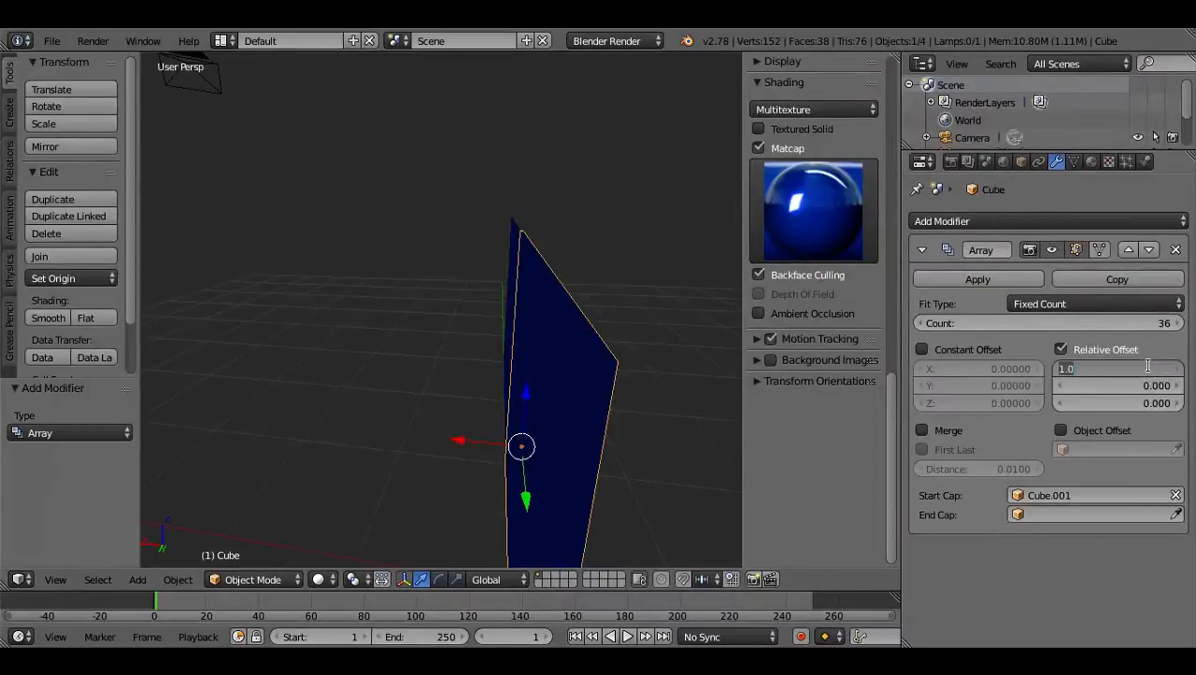
pyautogui.write('0')
pyautogui.press('Return')
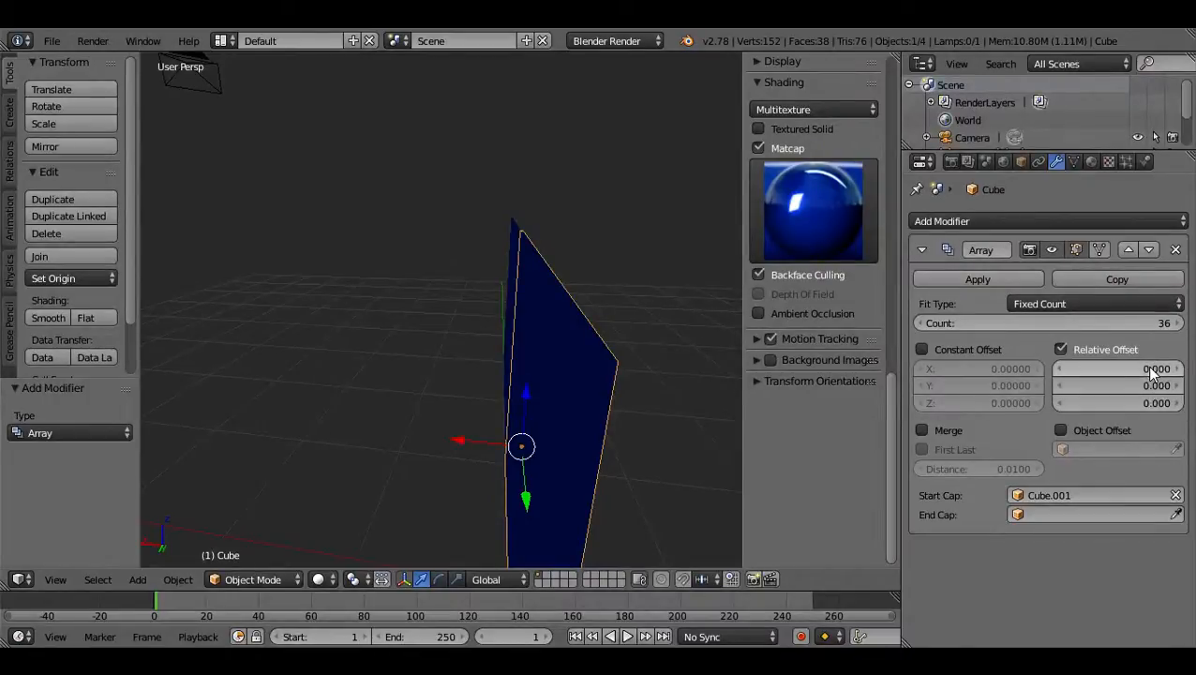
pyautogui.moveTo(302, 401); pyautogui.dragTo(517, 417, button='middle')
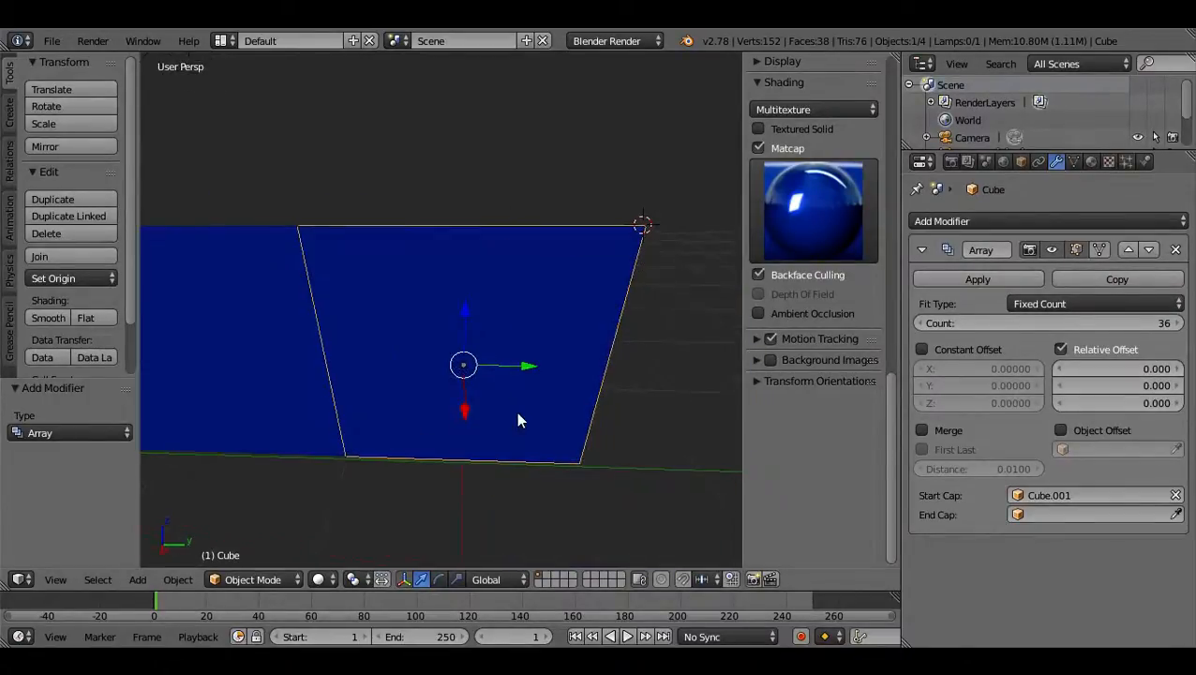
pyautogui.click(1062, 385)
pyautogui.write('1')
pyautogui.press('Return')
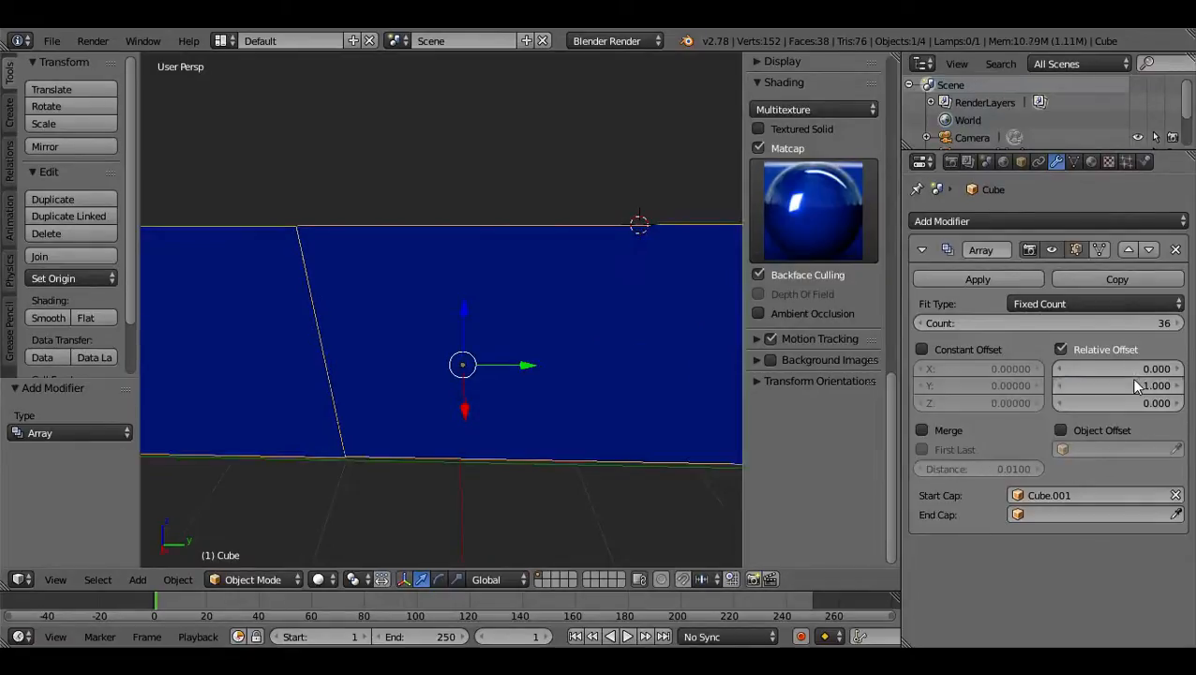
# Reduce the array count to 6 and apply the Array modifier to the wall.
pyautogui.moveTo(656, 394); pyautogui.dragTo(526, 368, button='middle')
pyautogui.moveTo(1069, 328); pyautogui.dragTo(934, 330)
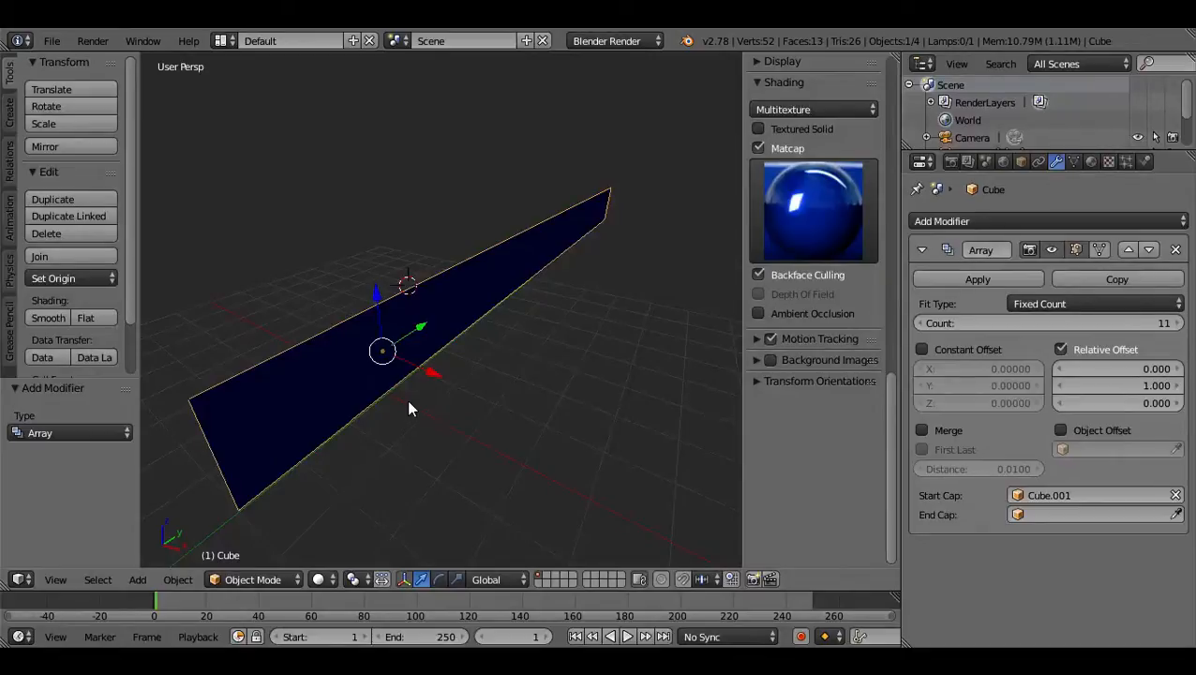
pyautogui.click(251, 413)
pyautogui.click(341, 380)
pyautogui.moveTo(624, 327); pyautogui.dragTo(566, 337, button='middle')
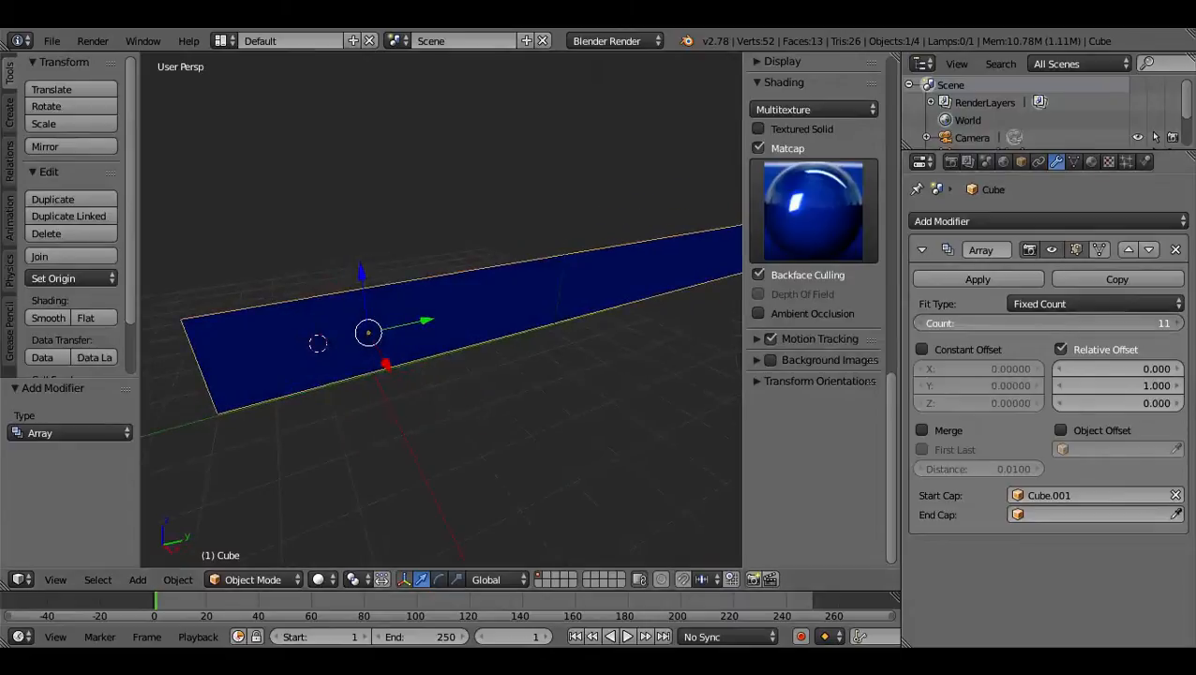
pyautogui.moveTo(1049, 323); pyautogui.dragTo(1081, 323)
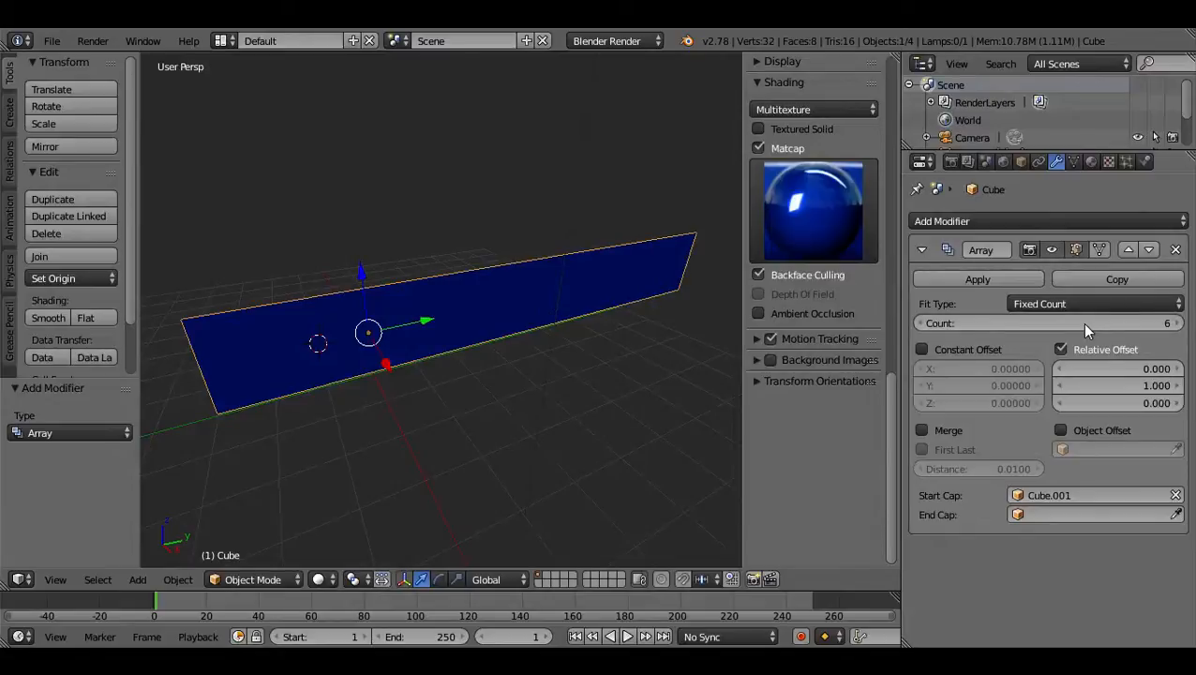
pyautogui.click(1011, 279)
# Examine the applied wall planes from several angles, checking which segments are selected together.
pyautogui.scroll(4, 278, 359)
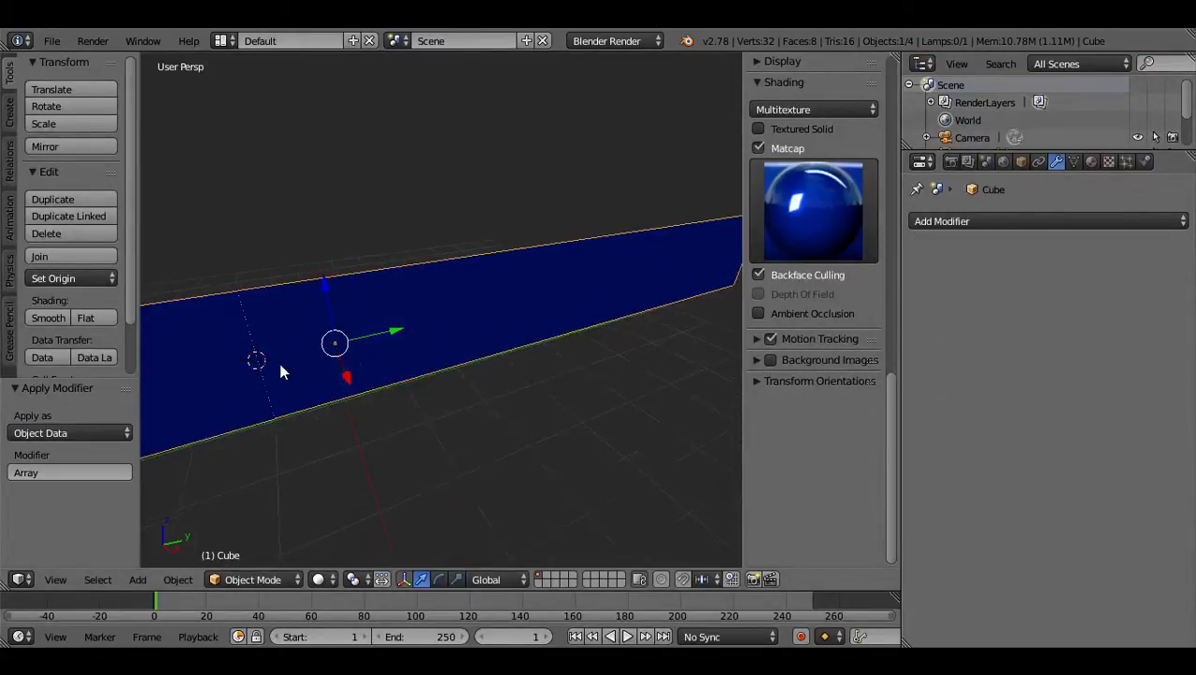
pyautogui.click(437, 338)
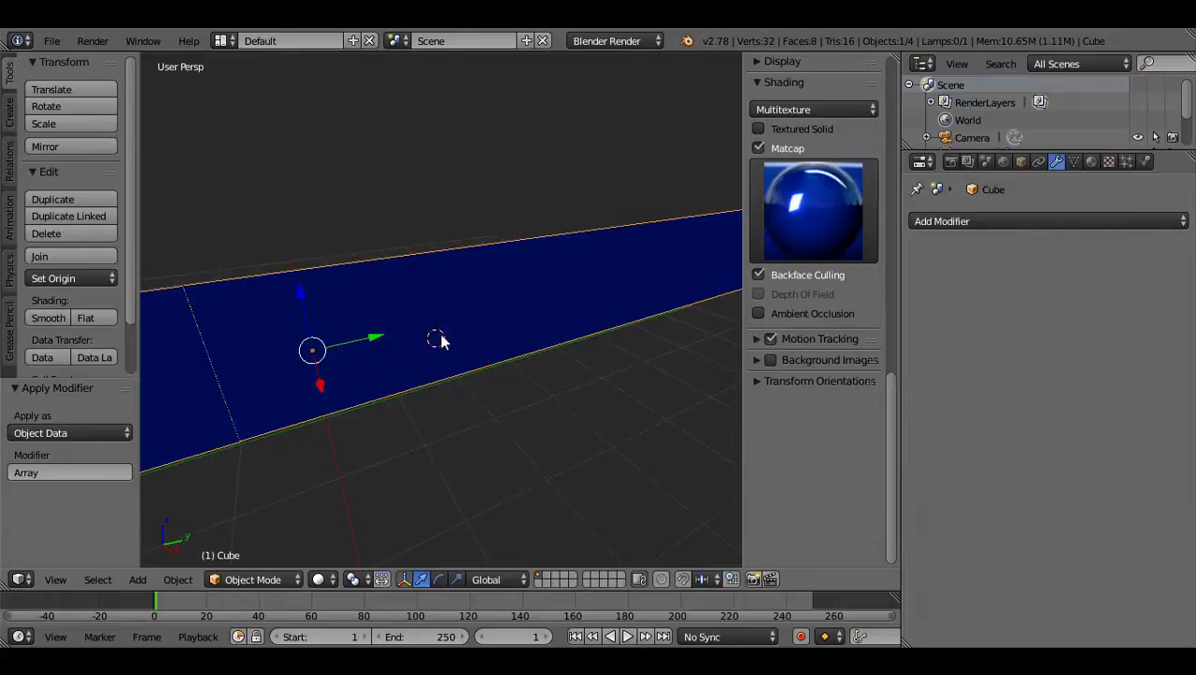
pyautogui.moveTo(565, 303); pyautogui.dragTo(491, 328, button='middle')
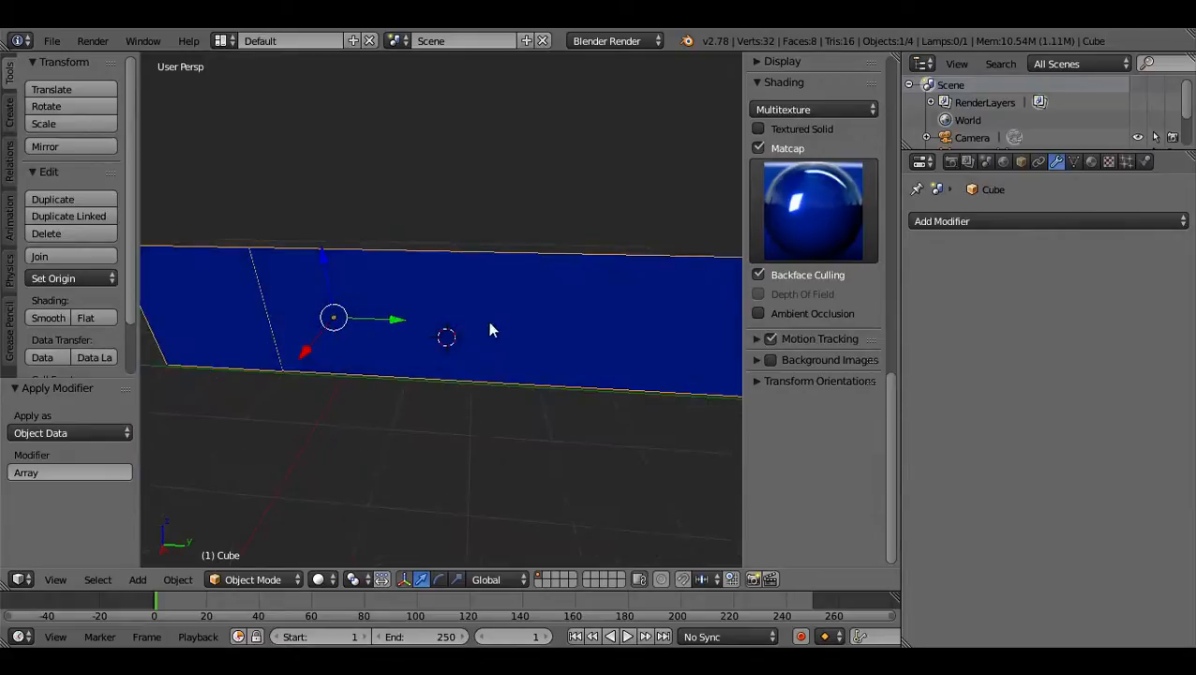
pyautogui.moveTo(416, 278); pyautogui.dragTo(423, 276, button='middle')
pyautogui.rightClick(209, 279)
pyautogui.rightClick(307, 288)
pyautogui.scroll(-4, 493, 312)
pyautogui.moveTo(493, 313); pyautogui.dragTo(537, 323, button='middle')
pyautogui.scroll(4, 537, 323)
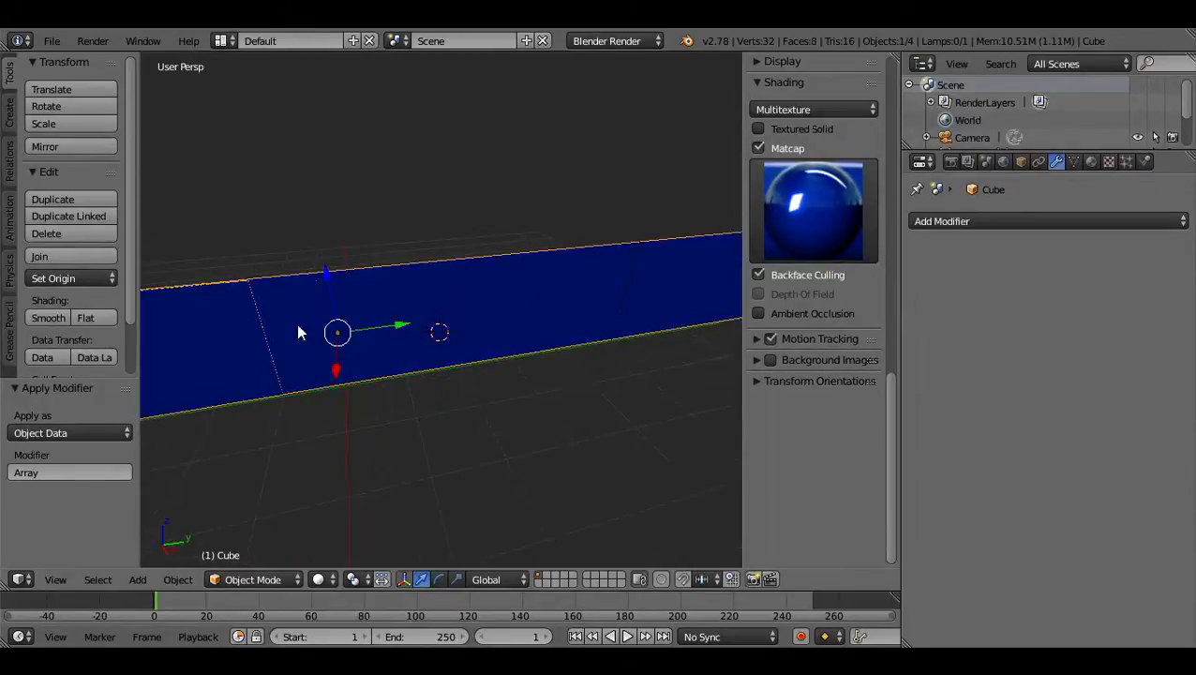
# Try raising the arrayed wall about 2.48 units along Z, and undo the move.
pyautogui.moveTo(325, 276); pyautogui.dragTo(313, 101)
pyautogui.moveTo(403, 179); pyautogui.dragTo(498, 332, button='middle')
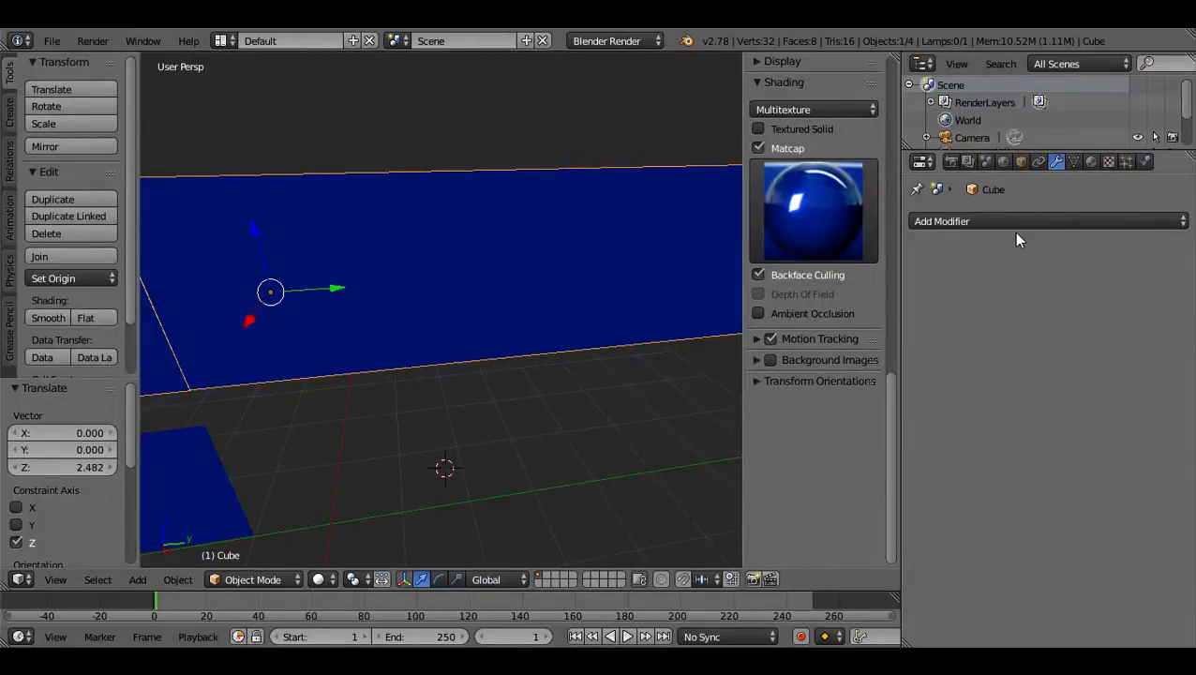
pyautogui.hotkey('ctrl', 'z')
pyautogui.rightClick(566, 392)
pyautogui.rightClick(566, 392)
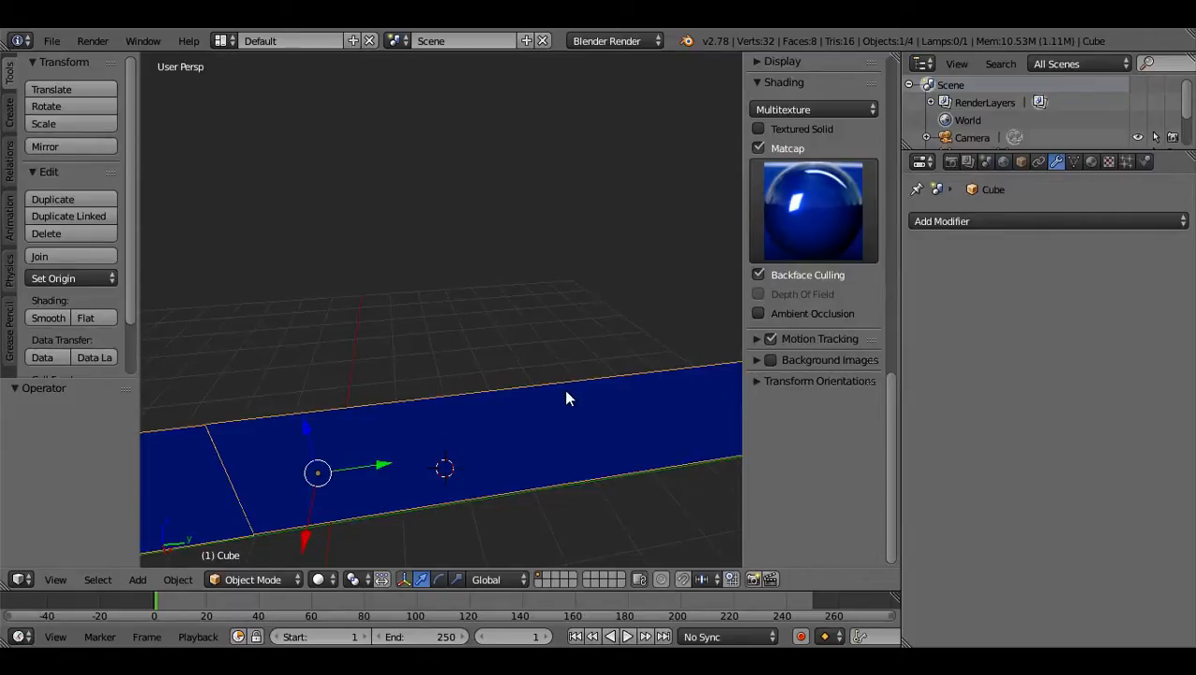
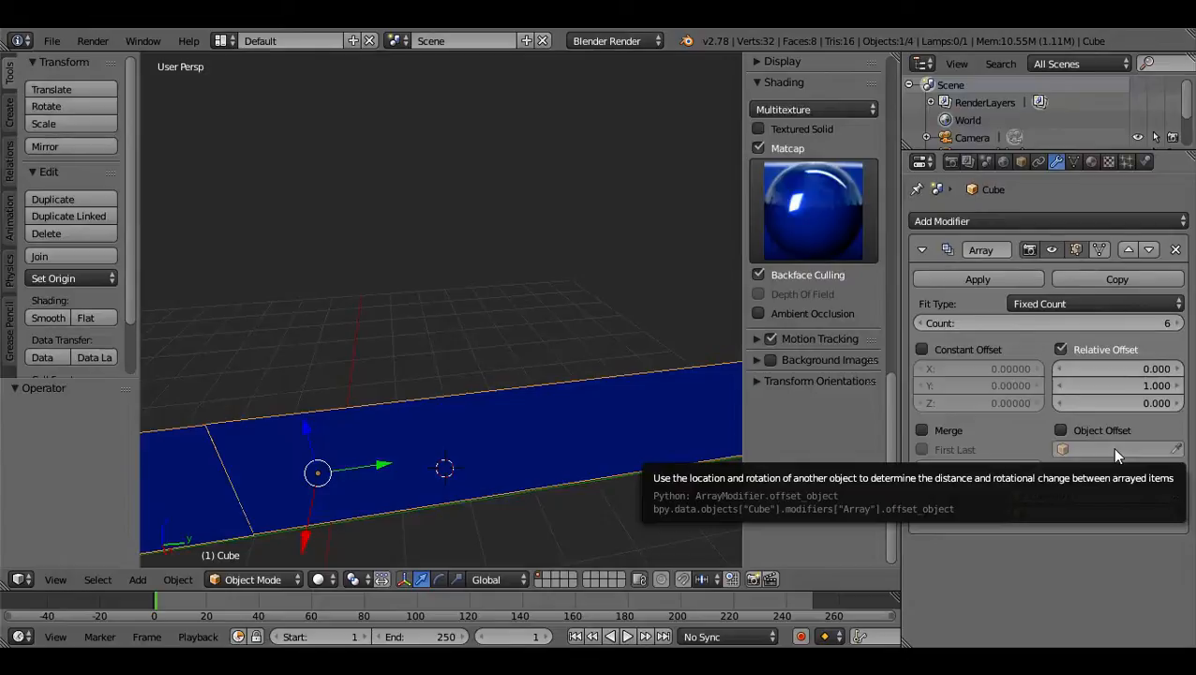
# Apply the Array modifier to the wall as Object Data.
pyautogui.click(978, 280)
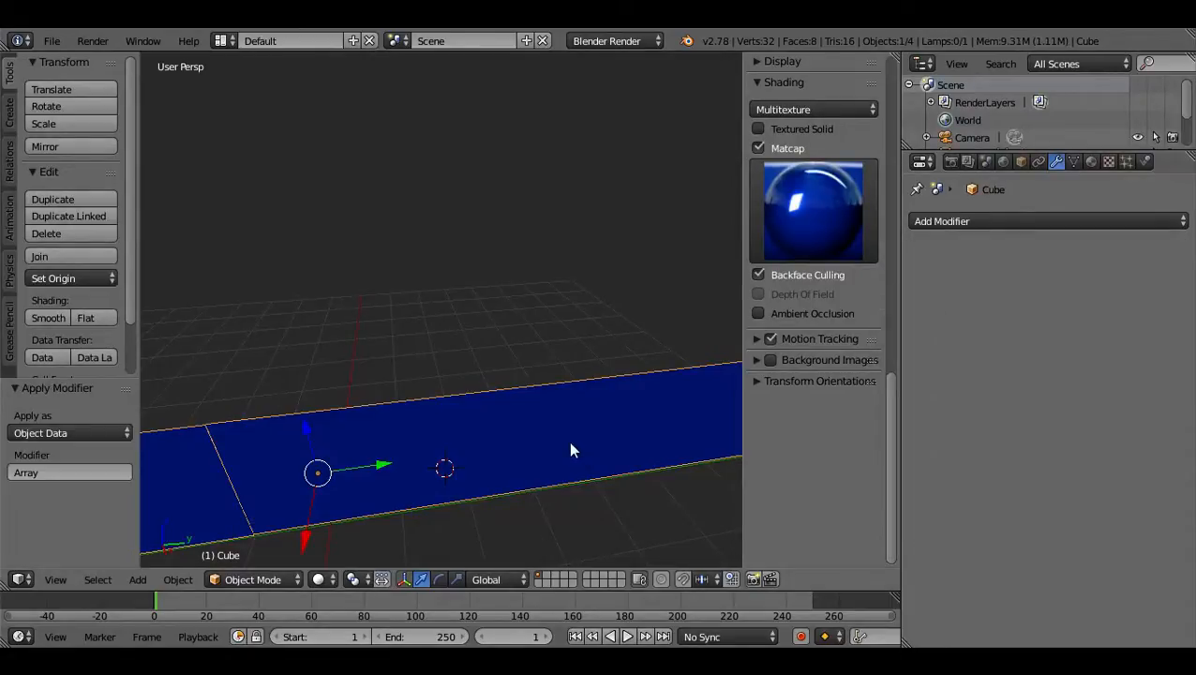
pyautogui.click(75, 433)
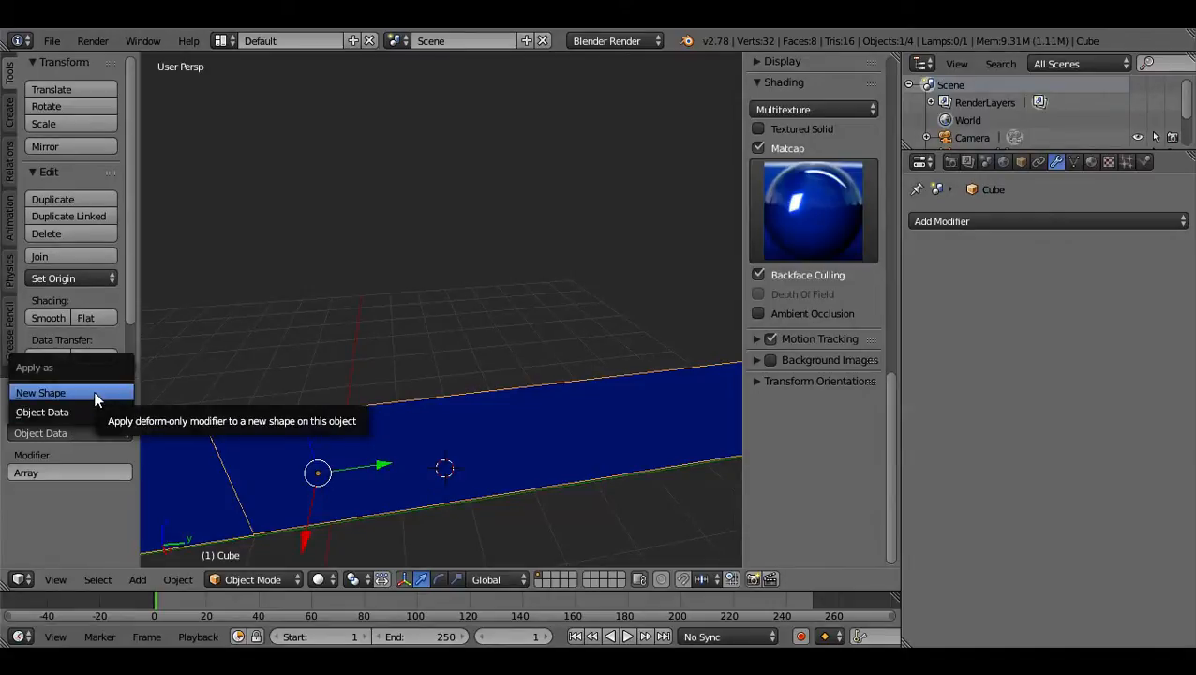
pyautogui.click(93, 412)
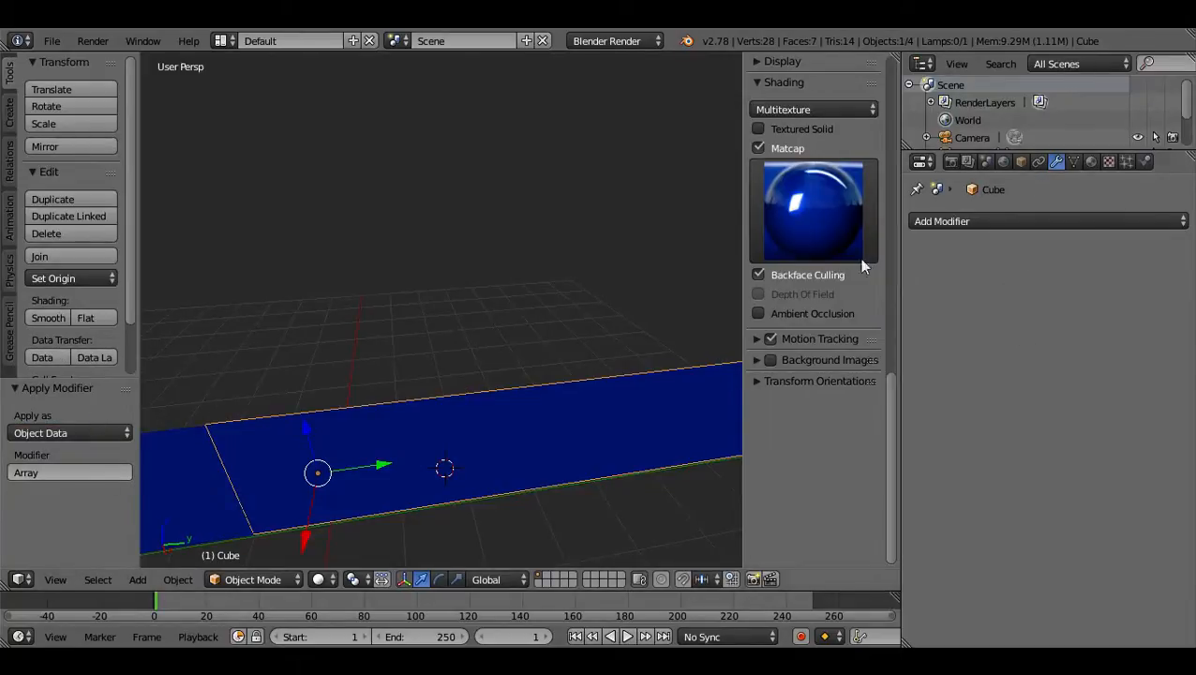
# Examine the wall's selection, mesh data, available modifiers and transform values.
pyautogui.rightClick(158, 485)
pyautogui.rightClick(487, 416)
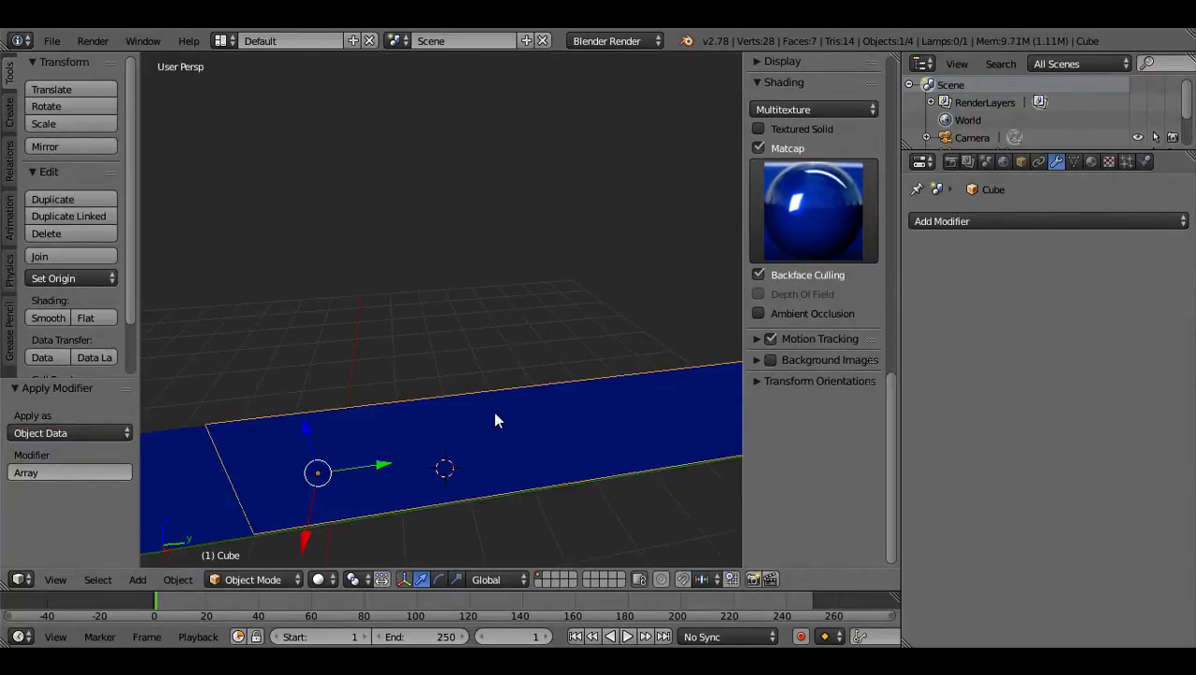
pyautogui.click(1077, 161)
pyautogui.click(1055, 161)
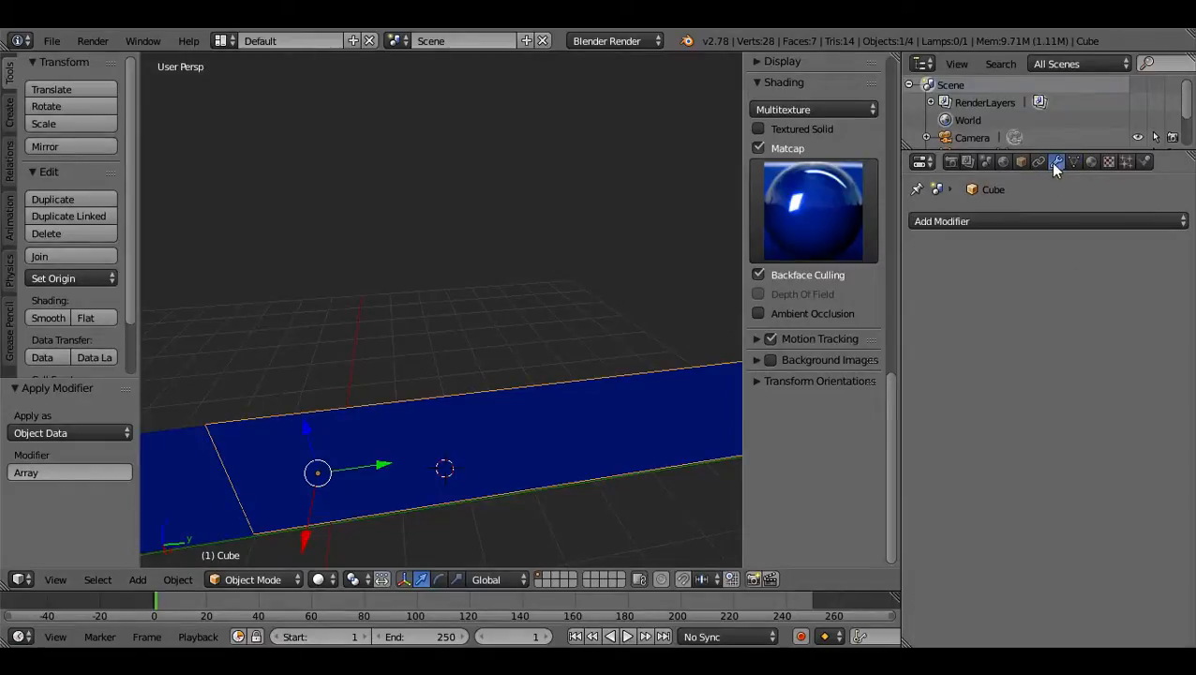
pyautogui.click(994, 222)
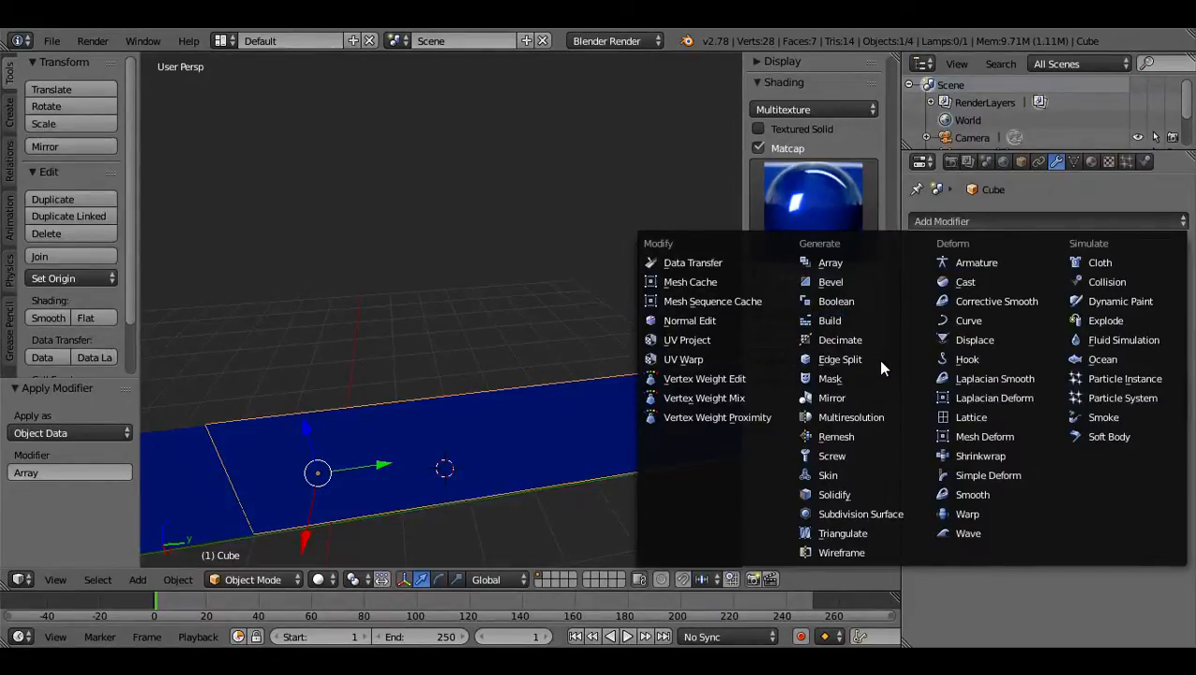
pyautogui.click(488, 431)
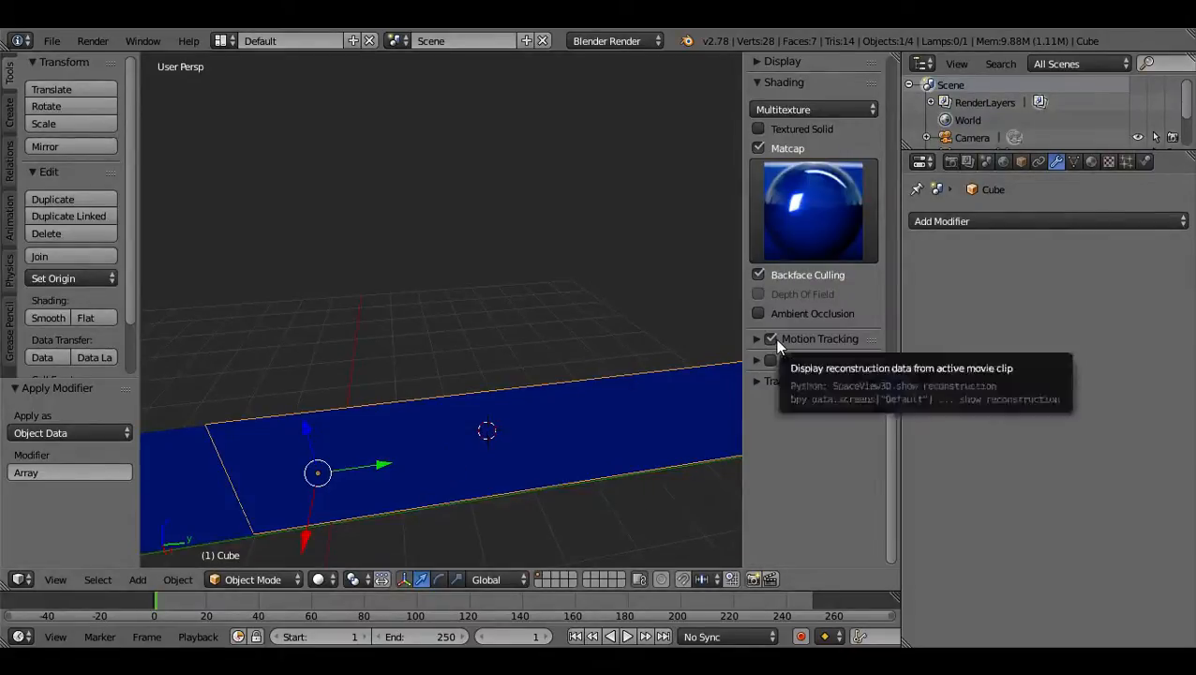
pyautogui.scroll(15, 775, 338)
pyautogui.scroll(3, 776, 344)
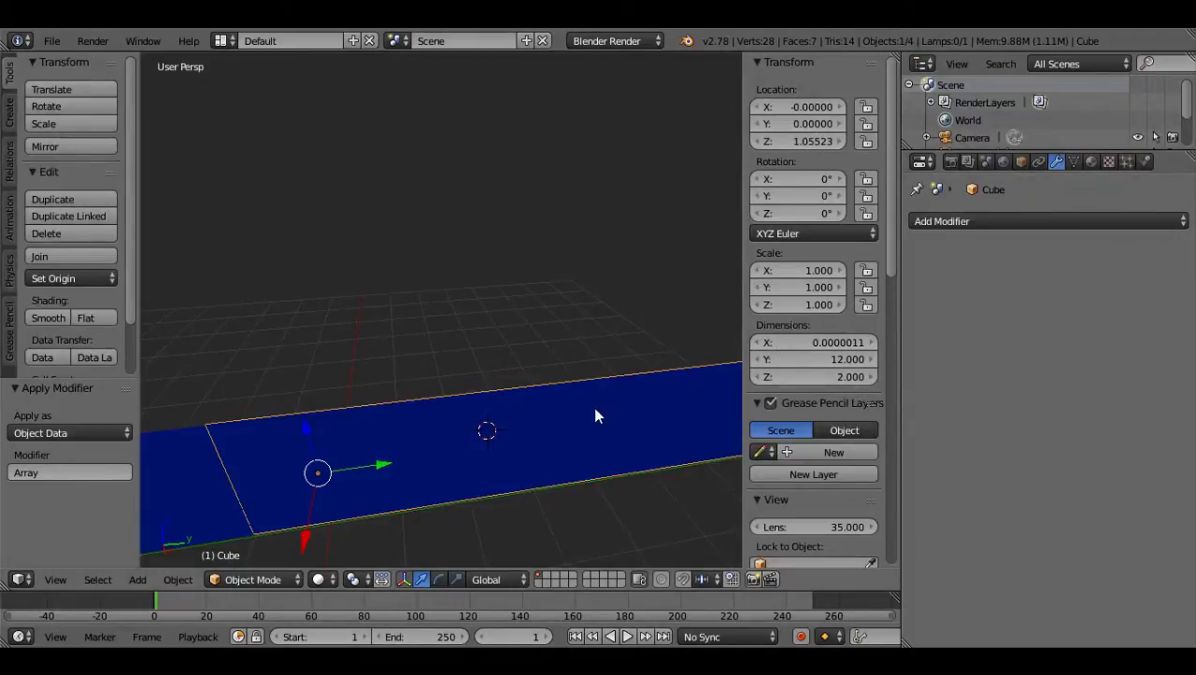
pyautogui.press('Home')
pyautogui.scroll(6, 595, 416)
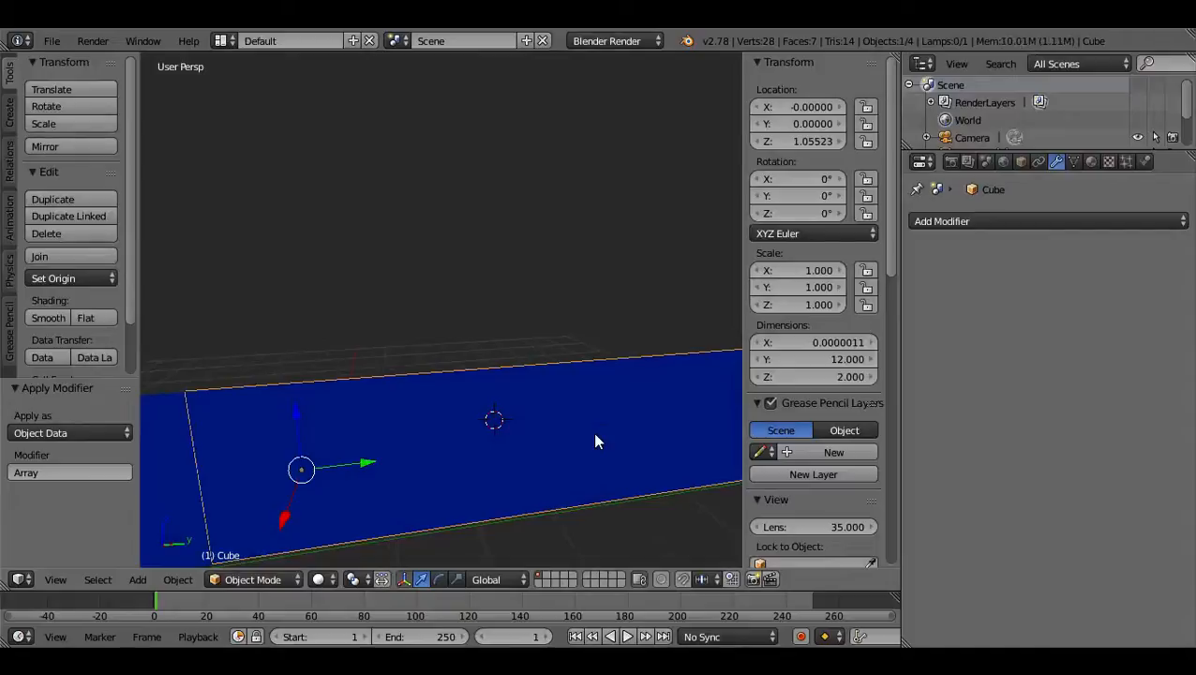
# Switch the wall to Edit Mode and select a single plane of the arrayed mesh.
pyautogui.click(272, 576)
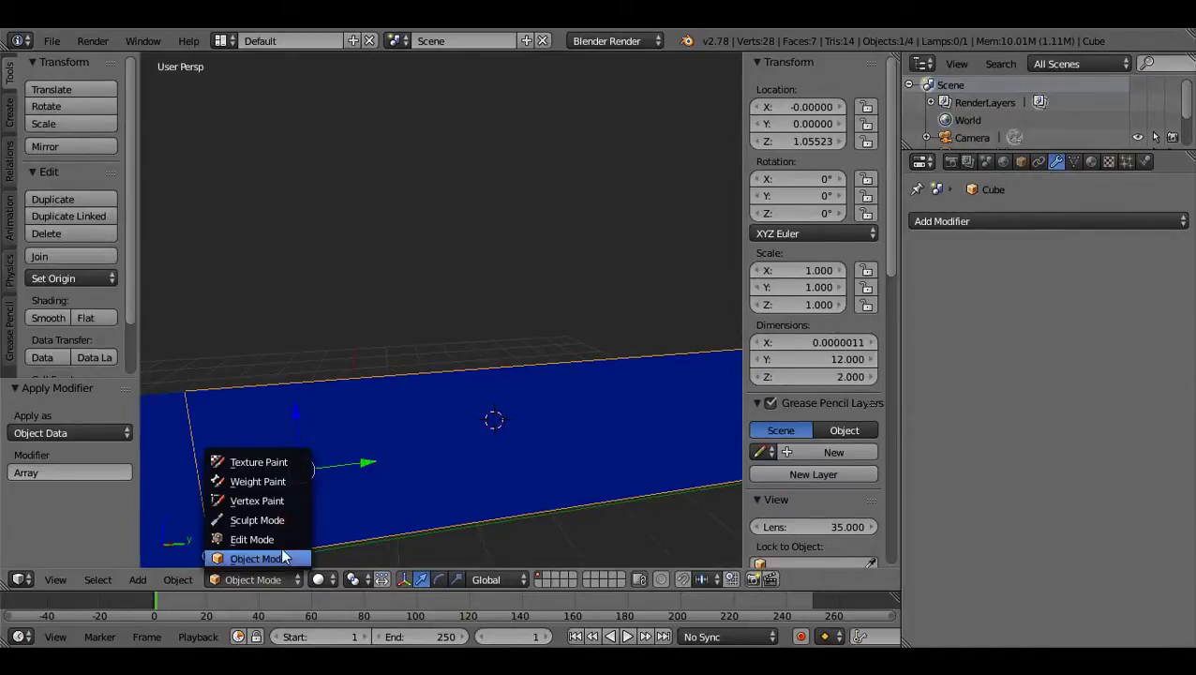
pyautogui.click(280, 539)
pyautogui.moveTo(561, 448); pyautogui.dragTo(590, 422, button='middle')
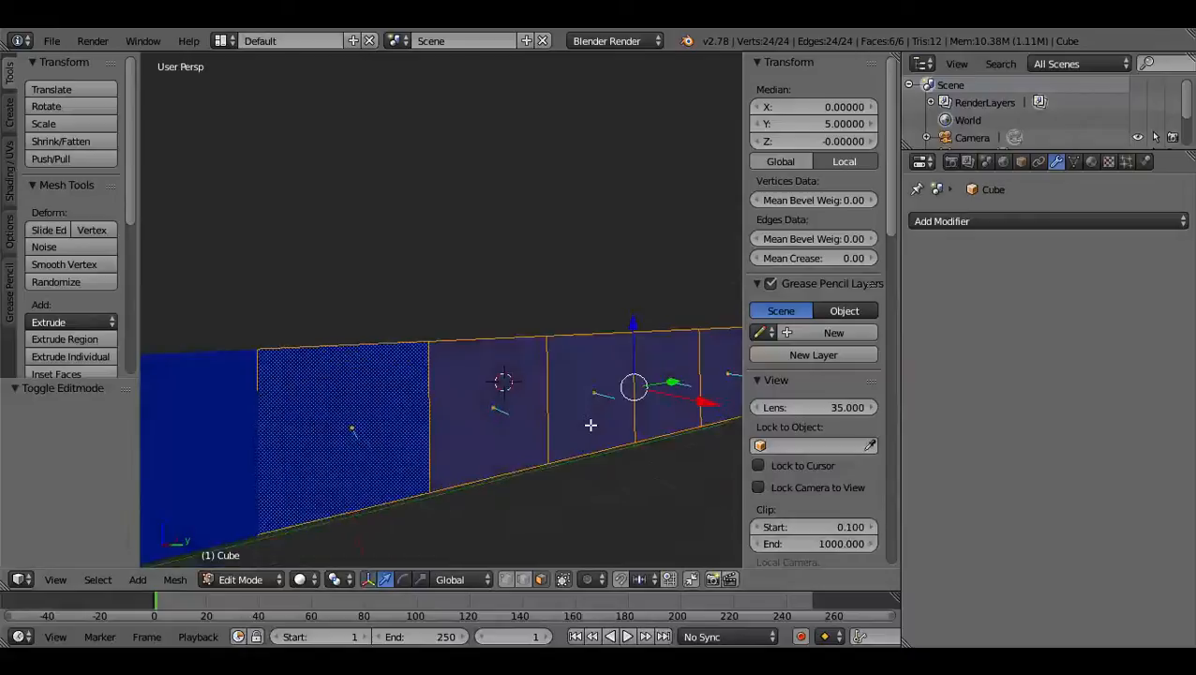
pyautogui.moveTo(560, 386); pyautogui.dragTo(536, 400, button='middle')
pyautogui.rightClick(461, 403)
pyautogui.moveTo(460, 399); pyautogui.dragTo(465, 422, button='middle')
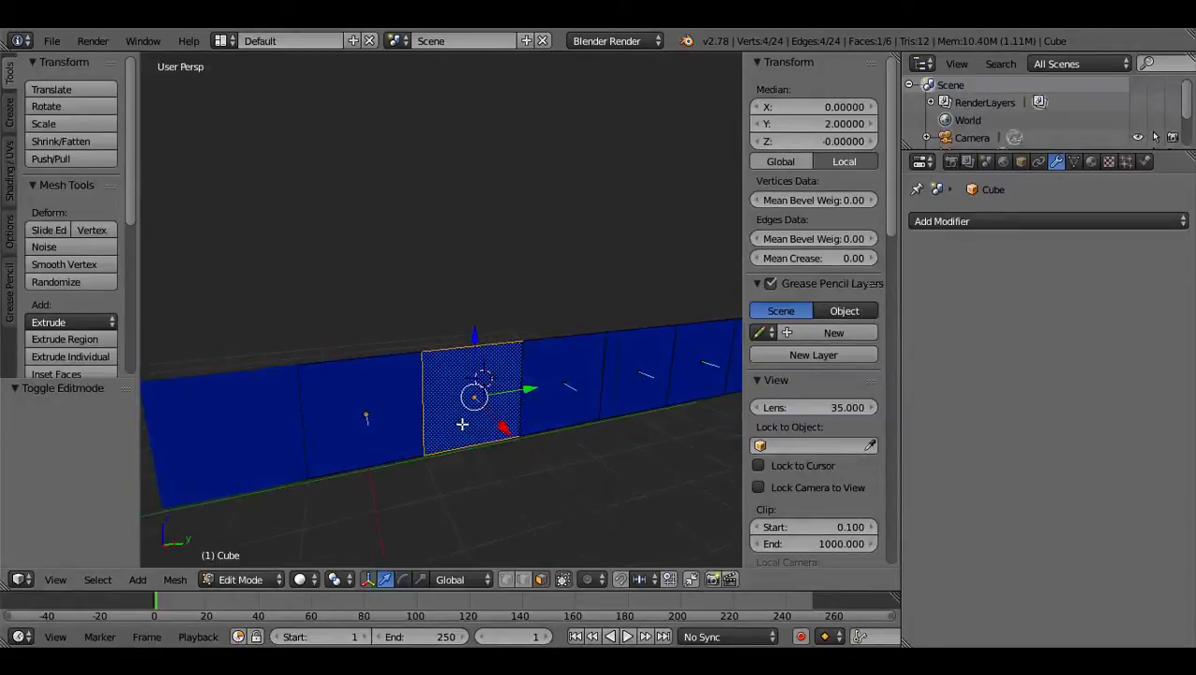
# Try raising the neighbouring single plane about 2.38 units along Z, and undo the move.
pyautogui.rightClick(551, 357)
pyautogui.moveTo(564, 320); pyautogui.dragTo(556, 203)
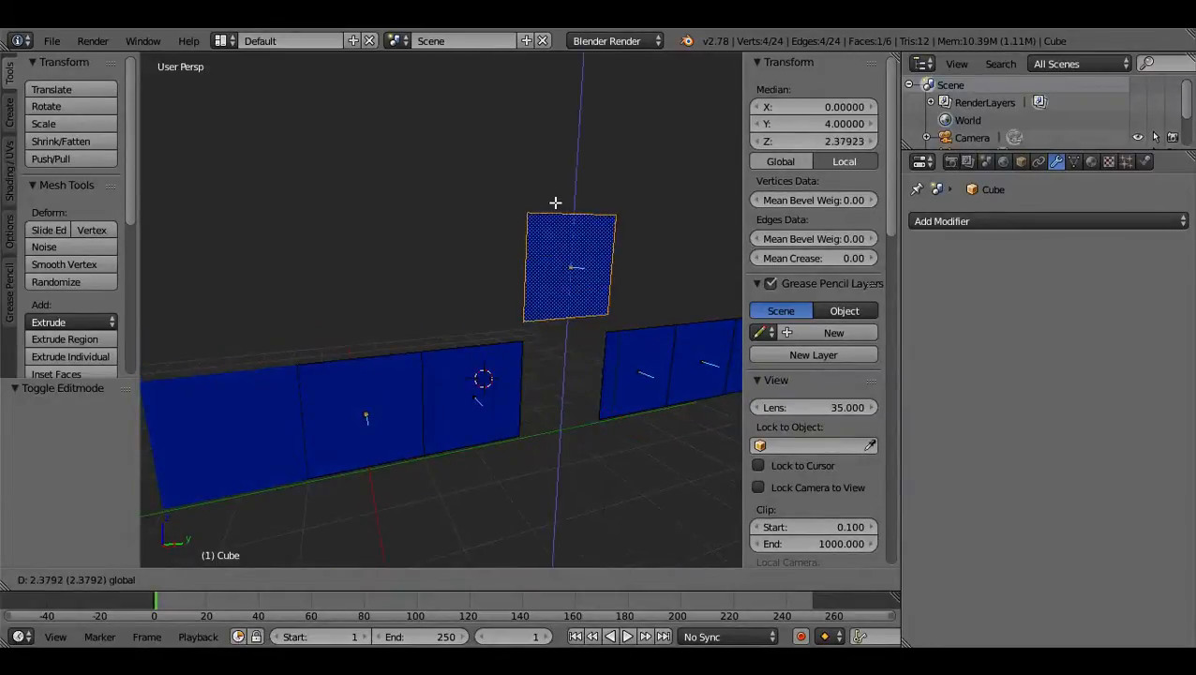
pyautogui.hotkey('ctrl', 'z')
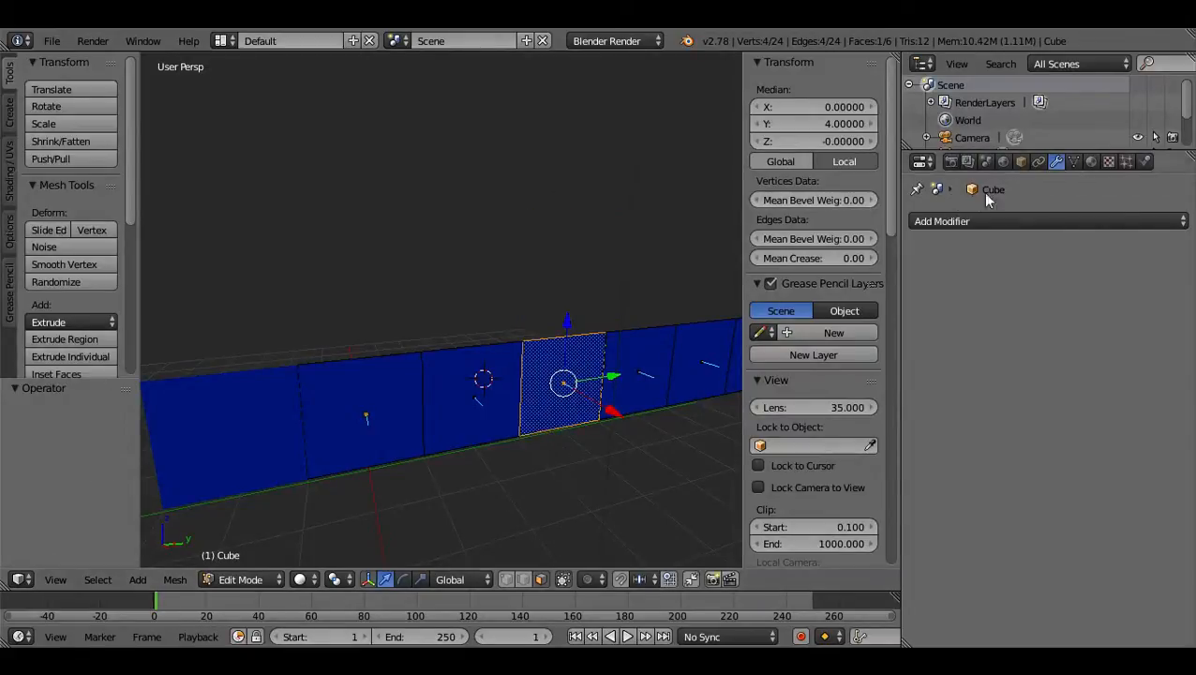
# Enlarge the Outliner and inspect the mesh data nested under Cube.001 and Cube.
pyautogui.moveTo(988, 150); pyautogui.dragTo(975, 238)
pyautogui.click(927, 172)
pyautogui.click(949, 191)
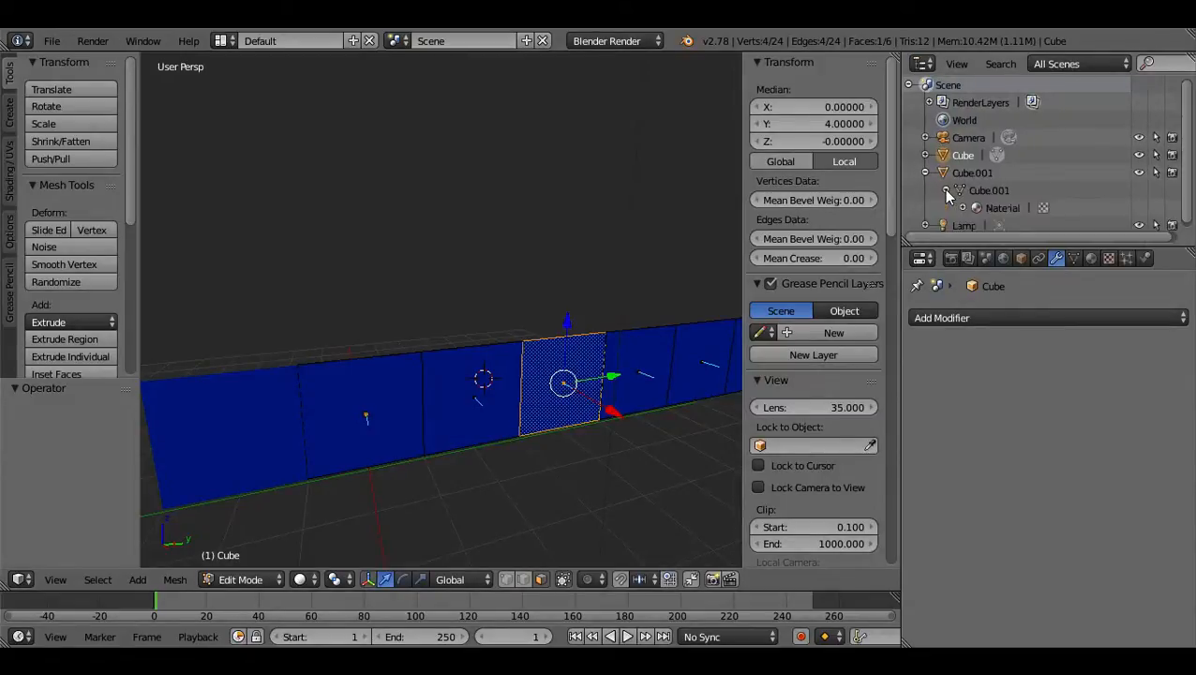
pyautogui.click(948, 191)
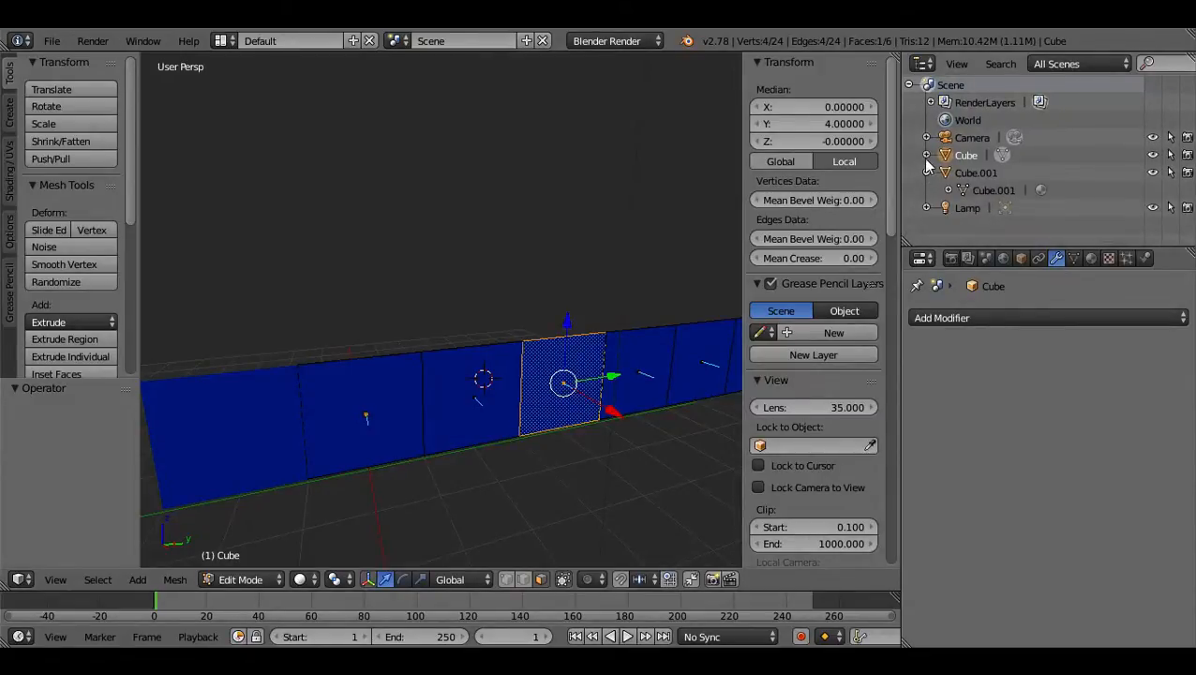
pyautogui.click(926, 156)
pyautogui.click(949, 173)
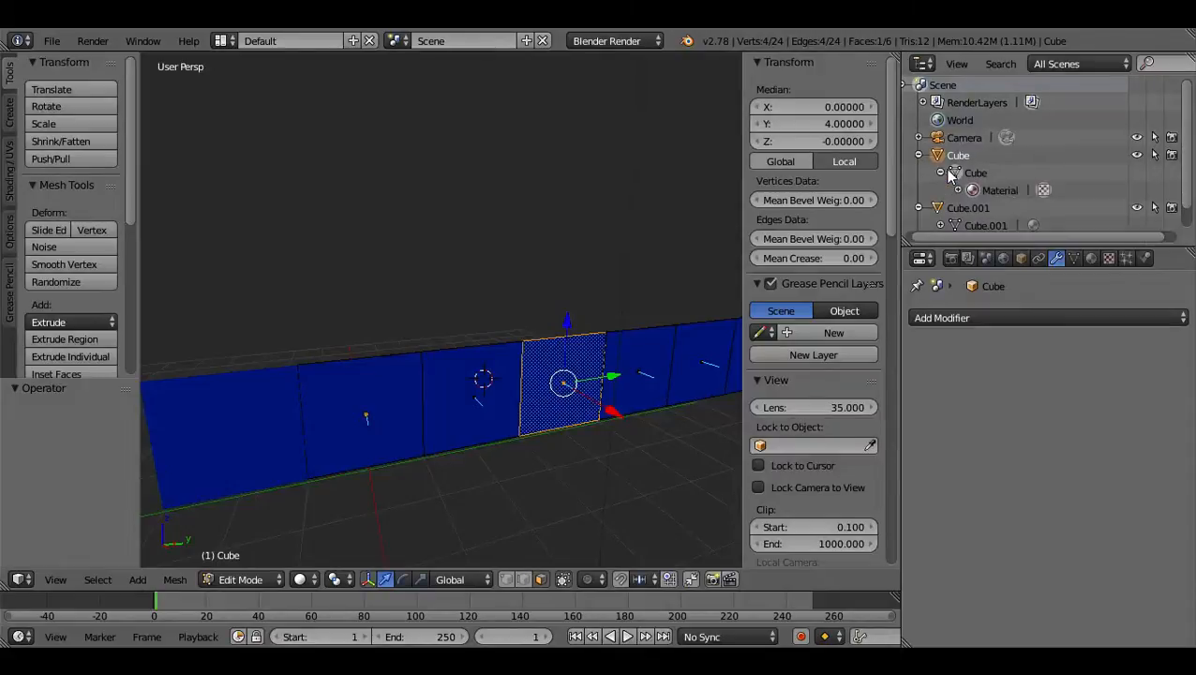
pyautogui.click(950, 175)
pyautogui.click(941, 172)
pyautogui.click(920, 156)
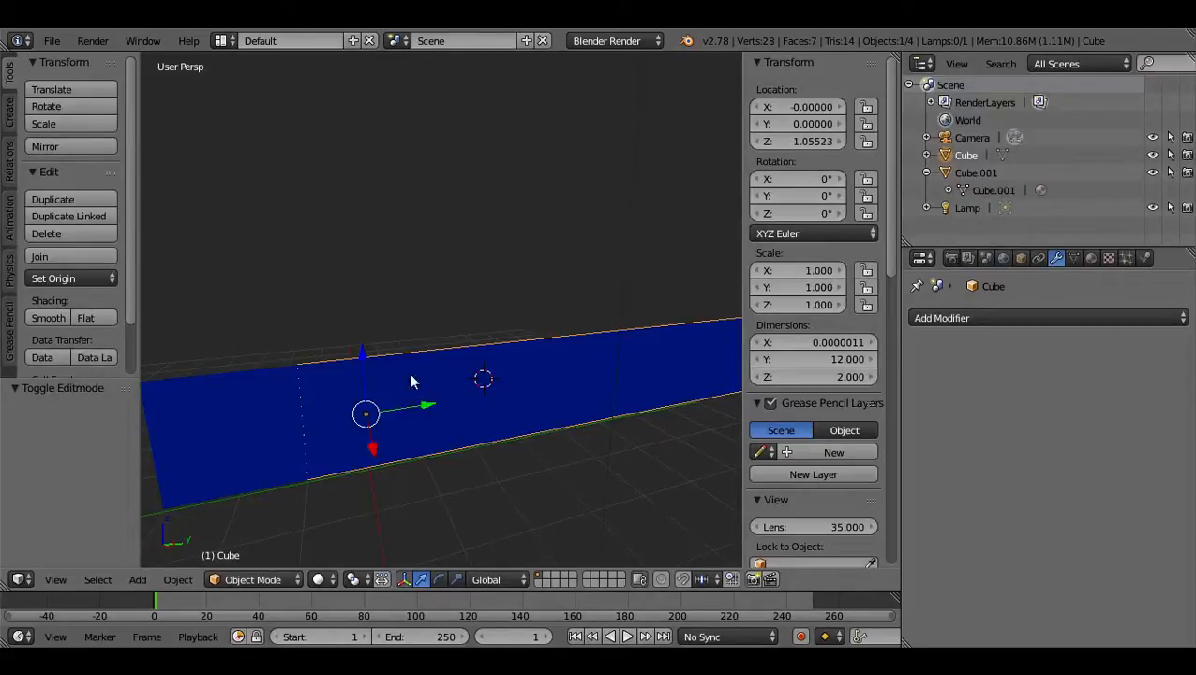
# Try raising the whole wall about 1.61 units along Z in Object Mode, and undo the move.
pyautogui.moveTo(360, 353); pyautogui.dragTo(356, 257)
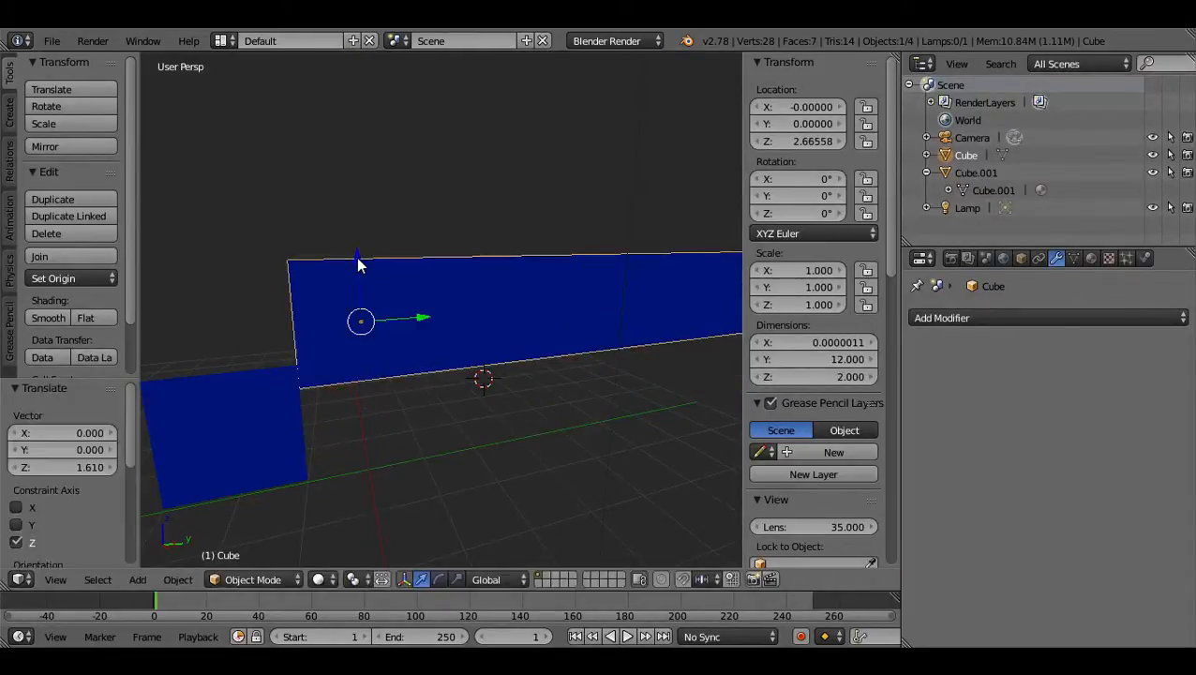
pyautogui.hotkey('ctrl', 'z')
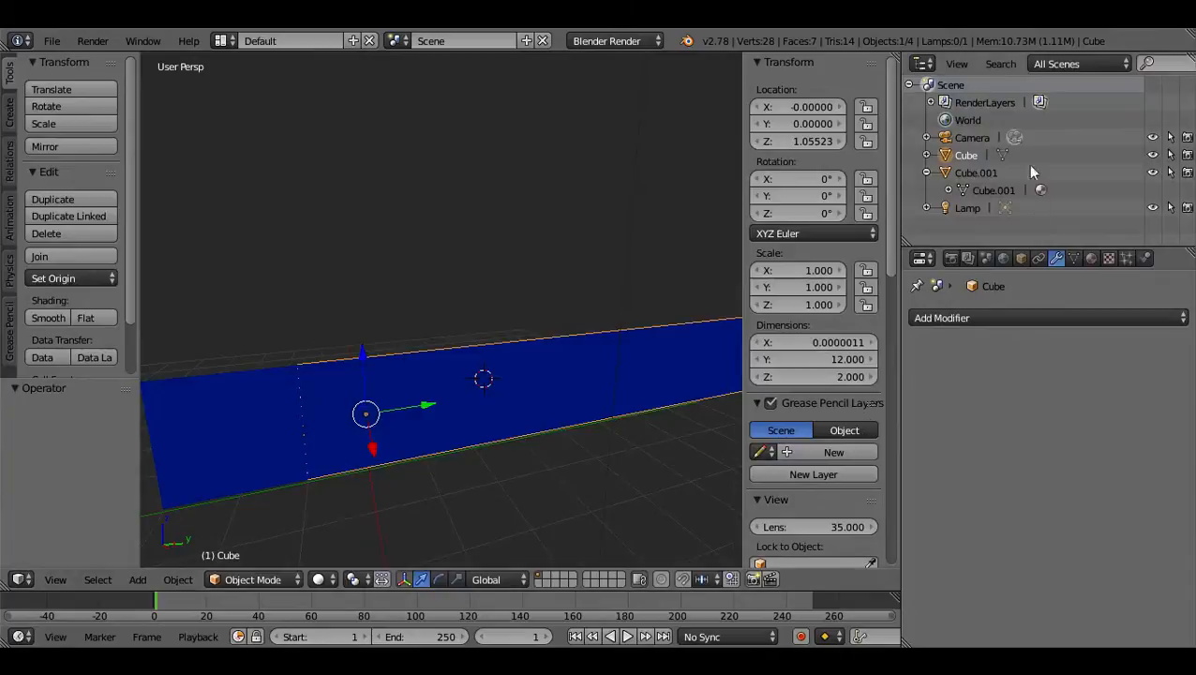
# Compare the materials and textures nested under Cube.001 and Cube, and check the wall's item and shading settings.
pyautogui.click(948, 190)
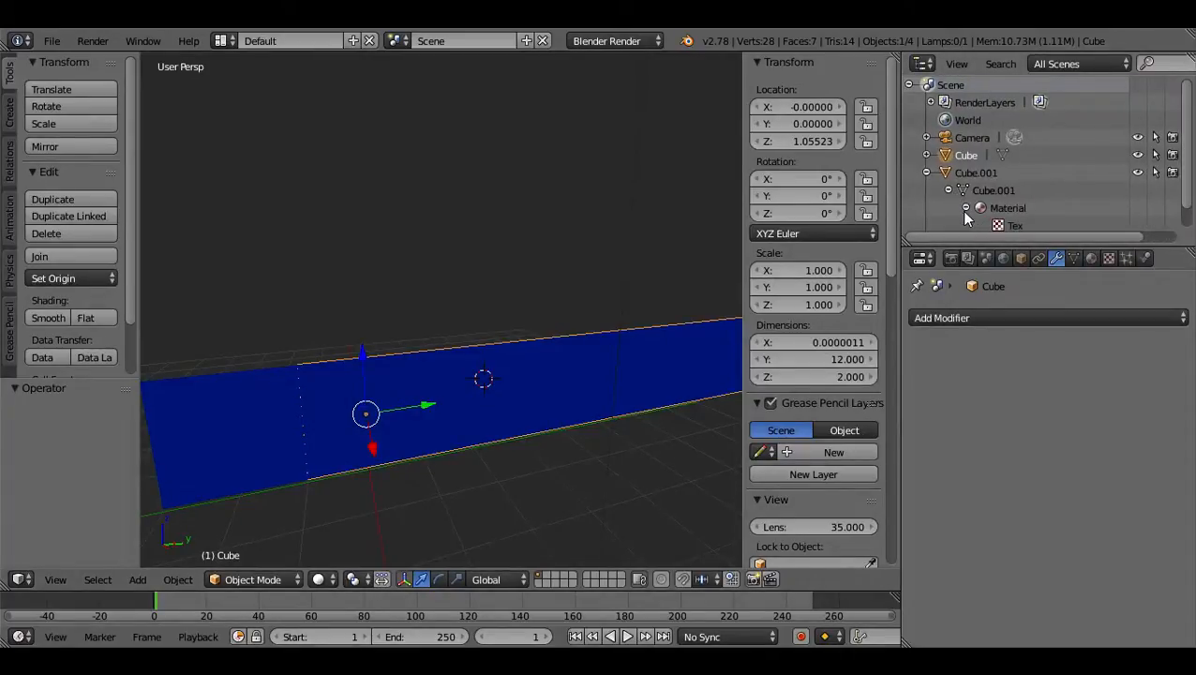
pyautogui.click(949, 191)
pyautogui.click(927, 156)
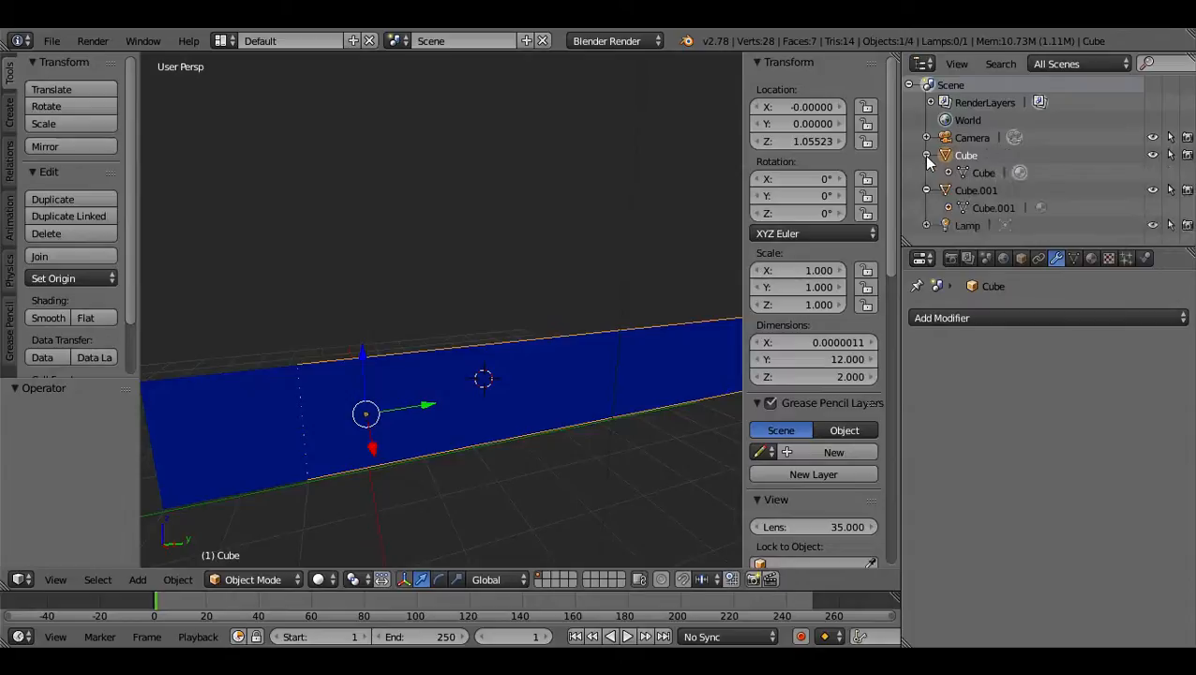
pyautogui.click(927, 156)
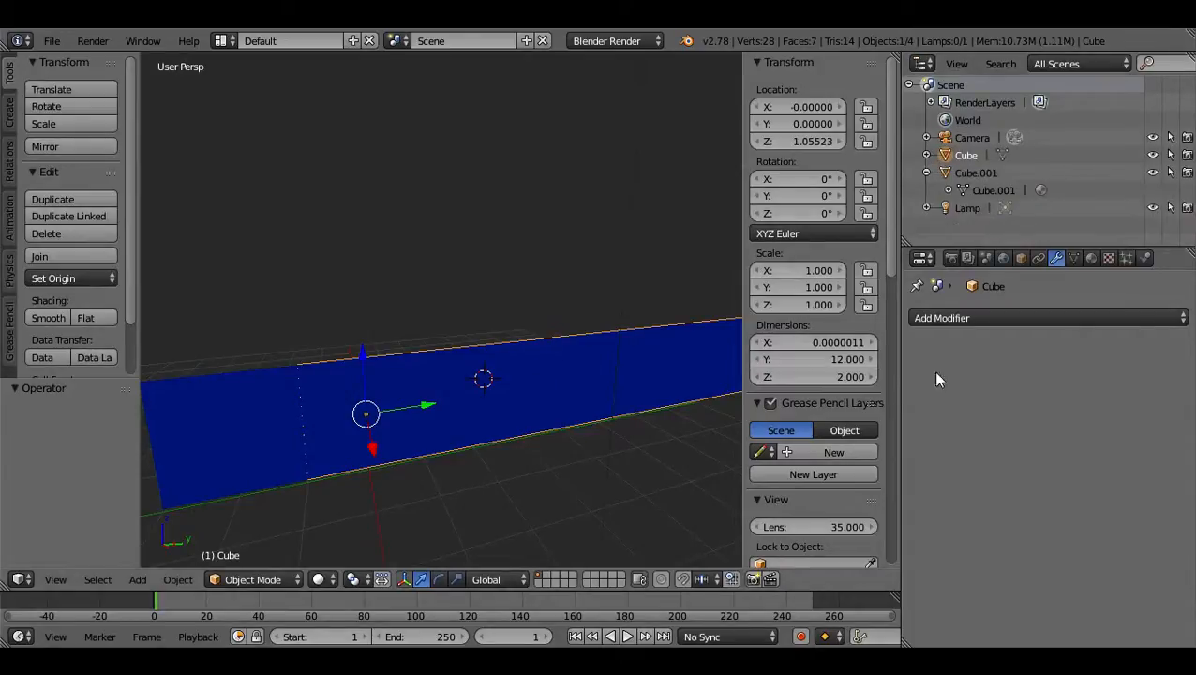
pyautogui.scroll(-8, 827, 438)
pyautogui.scroll(-8, 827, 438)
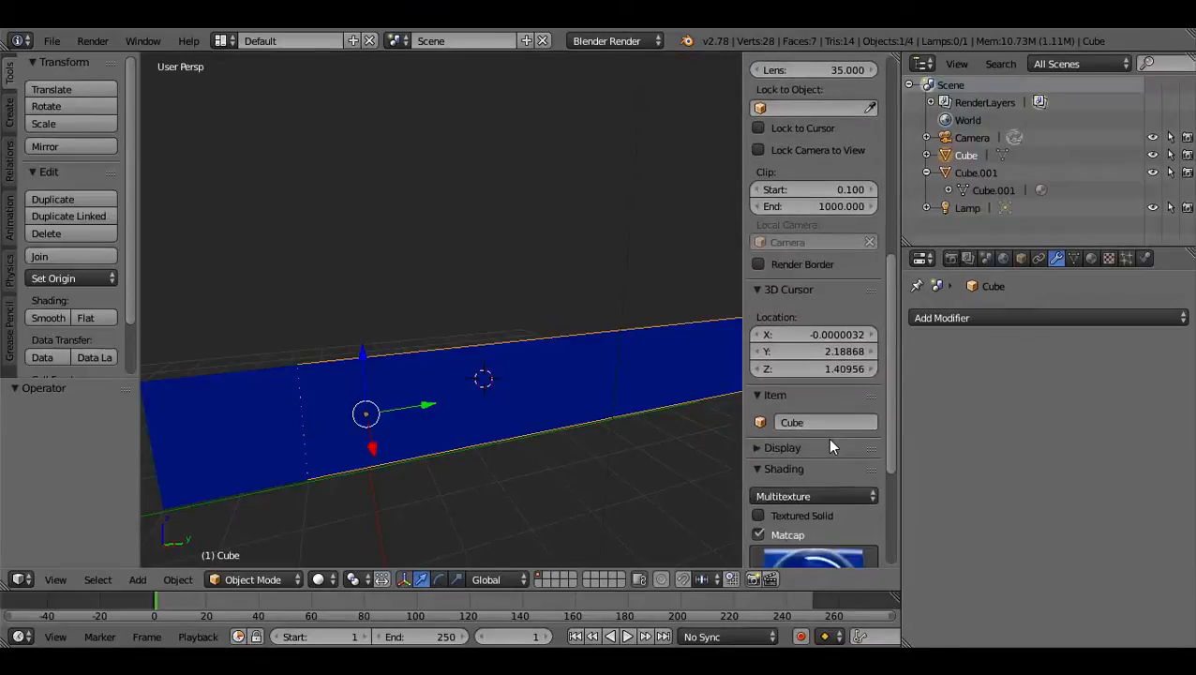
pyautogui.click(927, 155)
pyautogui.click(954, 175)
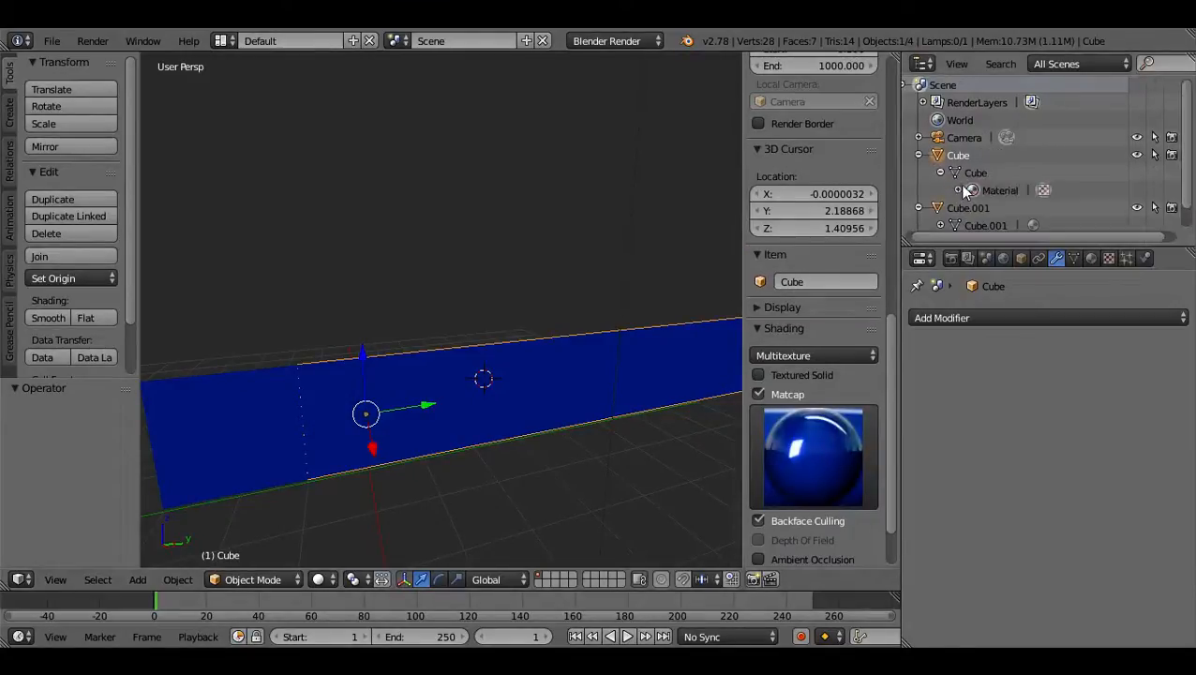
pyautogui.click(957, 190)
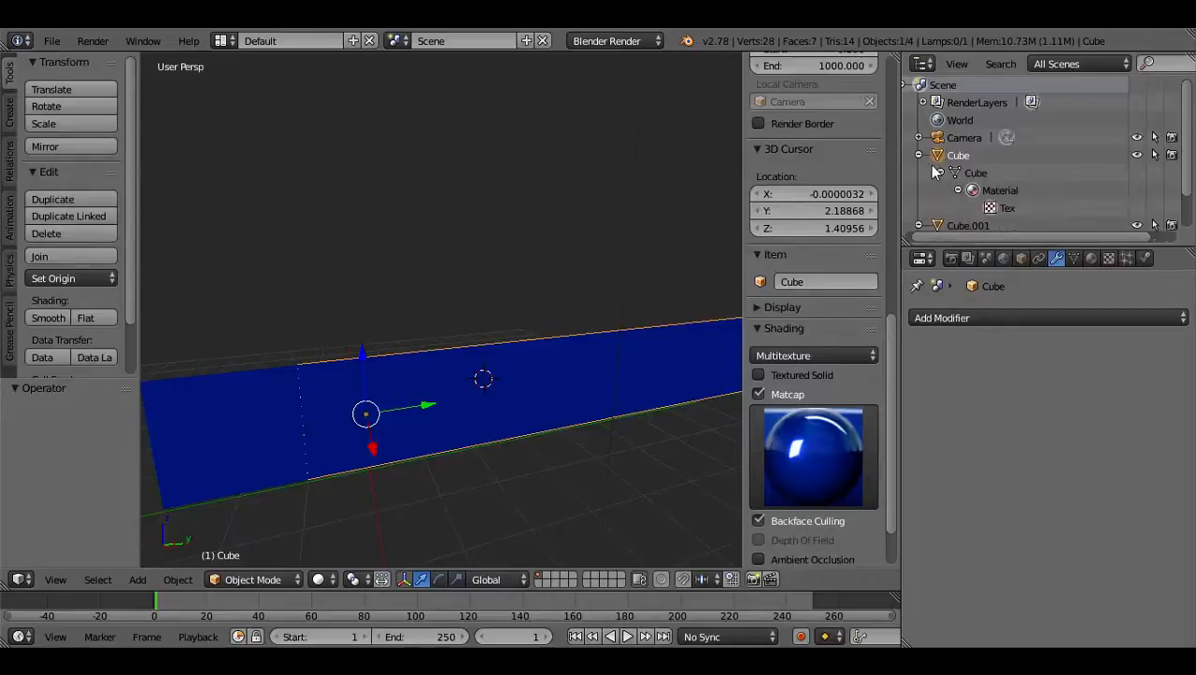
pyautogui.click(919, 155)
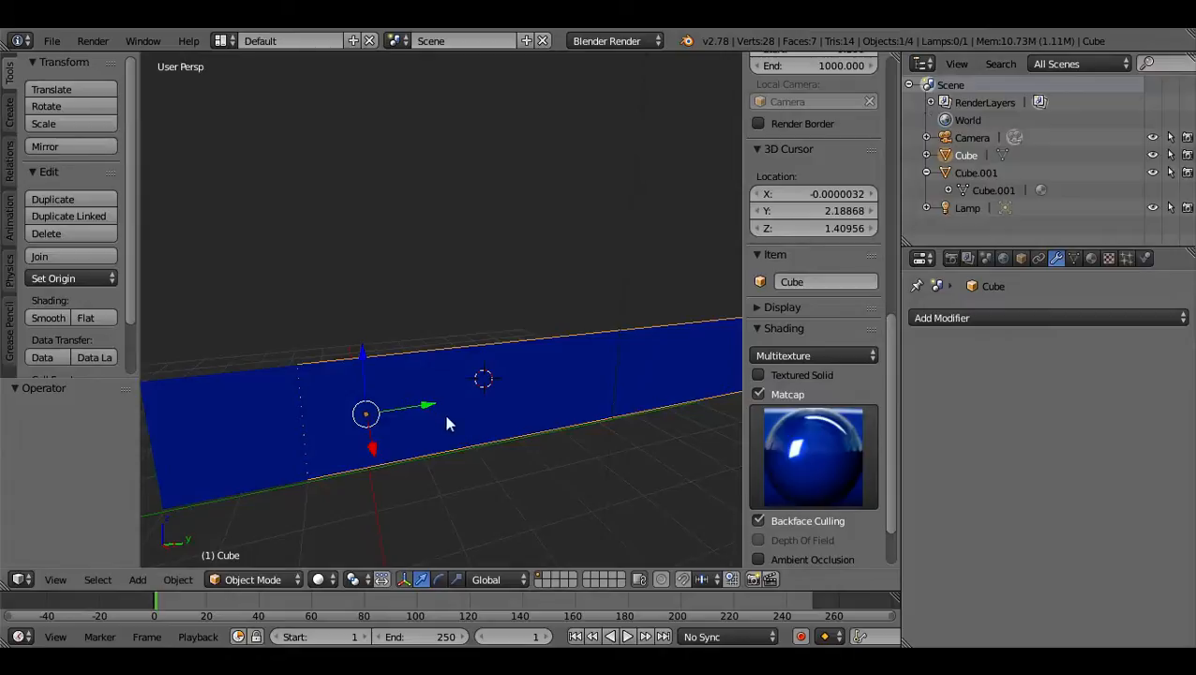
# Lower the wall slightly along Z to a location of about 1.025 and review the move's options.
pyautogui.moveTo(368, 364); pyautogui.dragTo(361, 356)
pyautogui.moveTo(467, 390); pyautogui.dragTo(544, 380, button='middle')
pyautogui.scroll(-5, 93, 481)
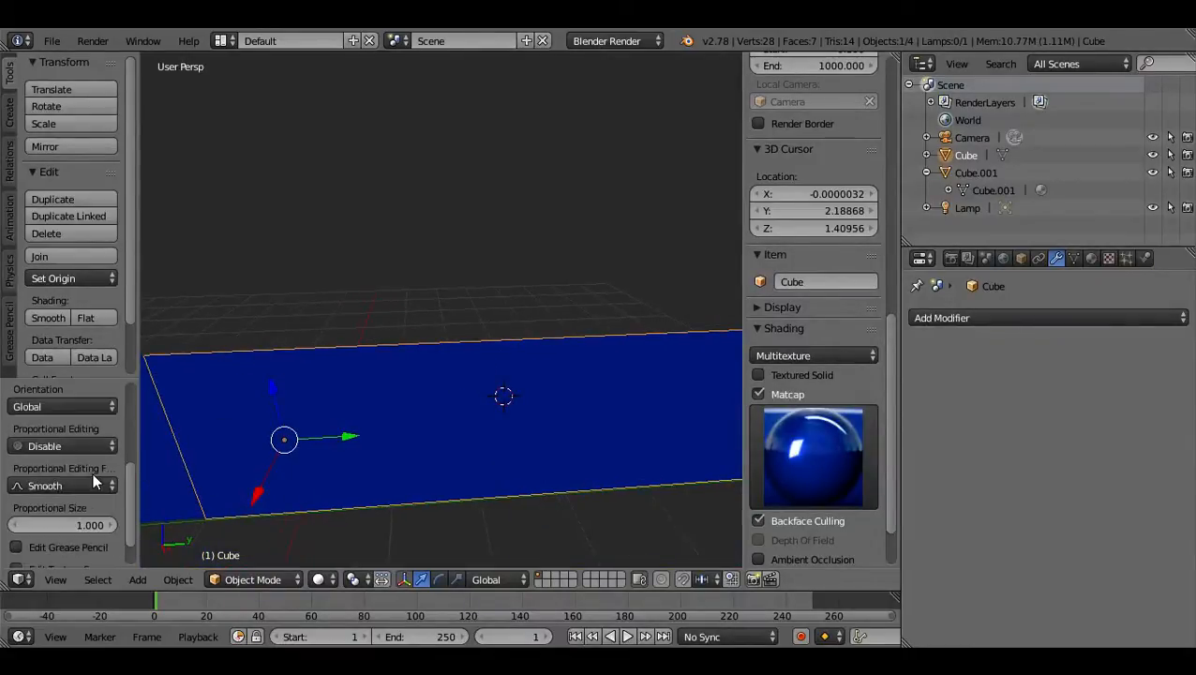
pyautogui.scroll(-1, 93, 478)
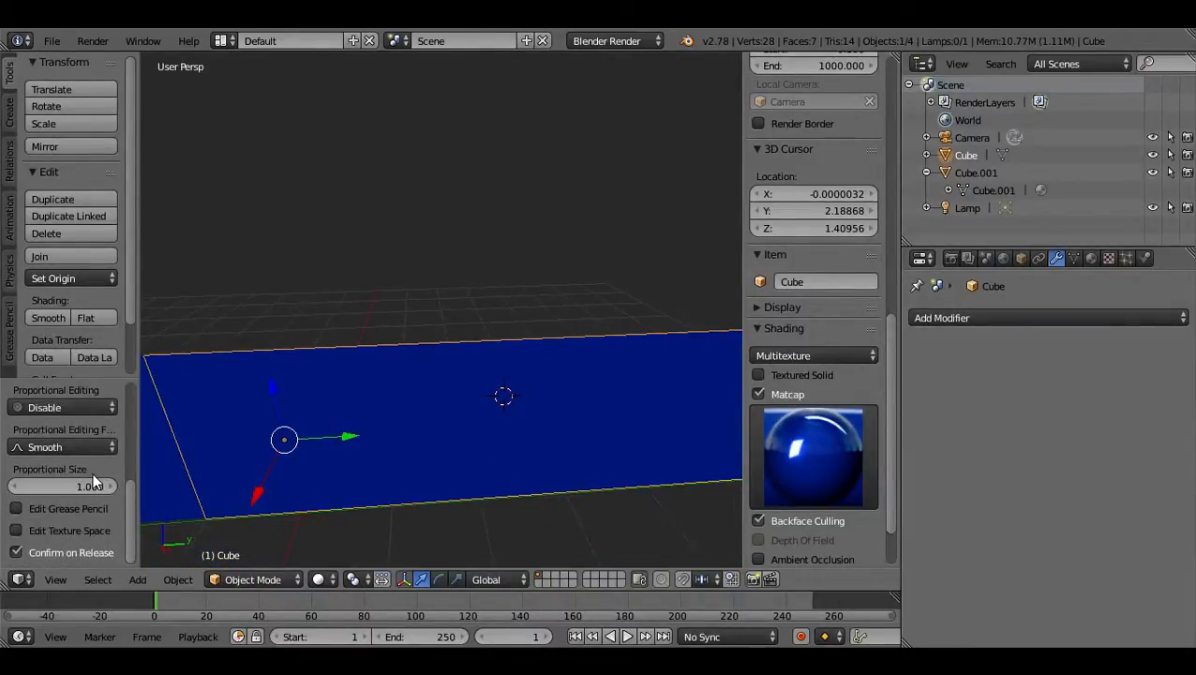
pyautogui.moveTo(337, 419); pyautogui.dragTo(488, 361, button='middle')
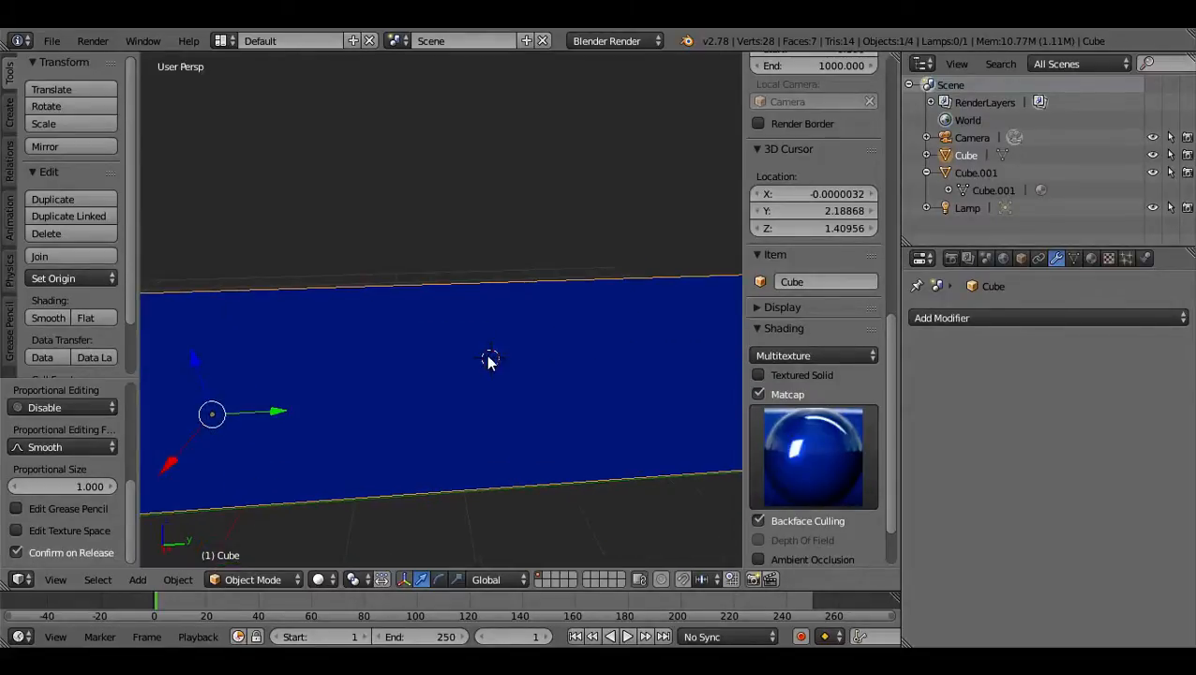
# Review the wall's shading, view and dimension settings, the available modifiers, and the wall itself from other angles.
pyautogui.scroll(-3, 805, 469)
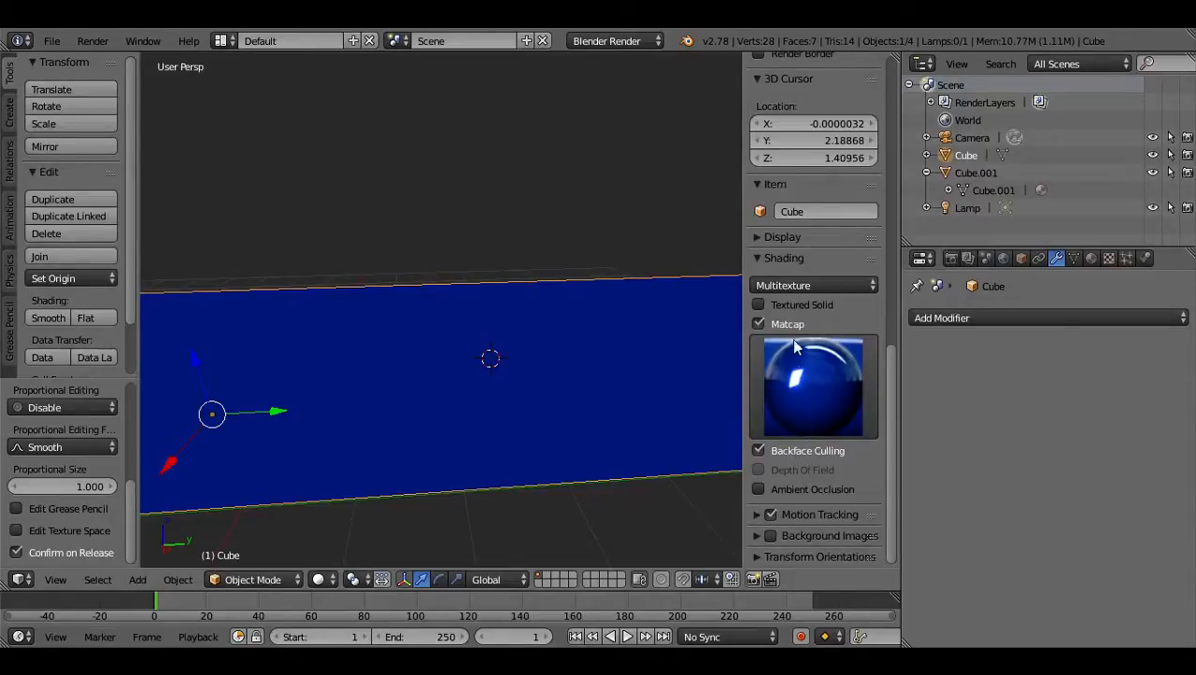
pyautogui.scroll(15, 793, 342)
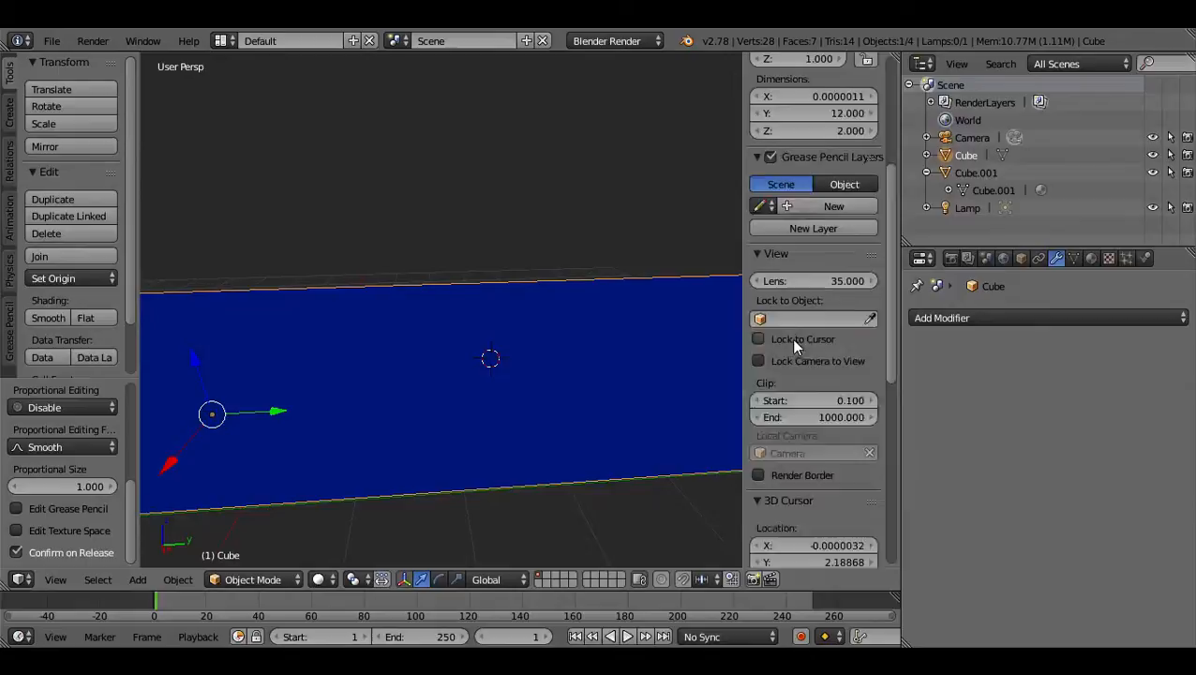
pyautogui.scroll(4, 794, 347)
pyautogui.scroll(3, 794, 347)
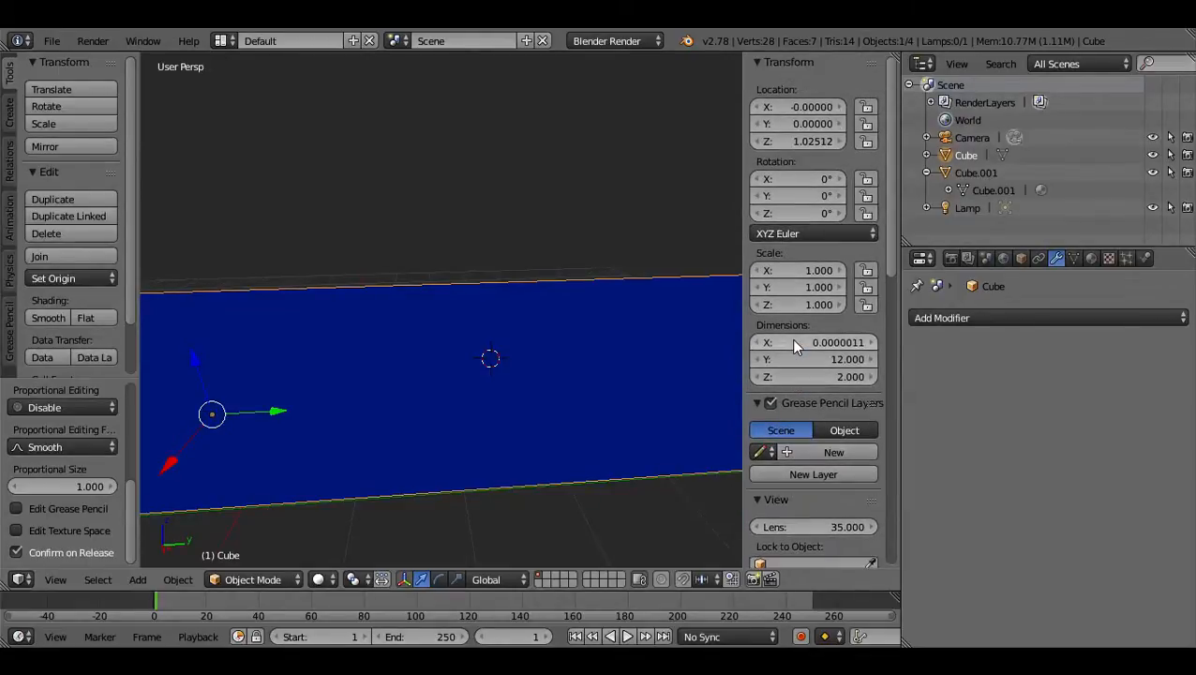
pyautogui.click(1010, 317)
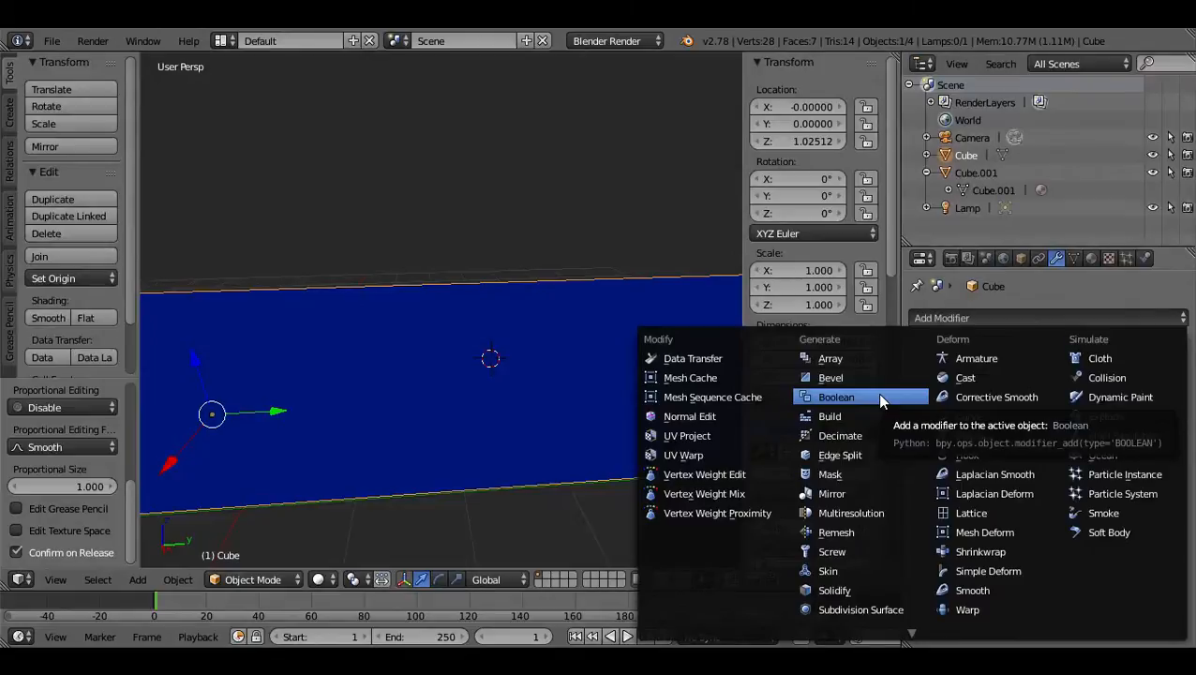
pyautogui.moveTo(331, 301); pyautogui.dragTo(507, 356, button='middle')
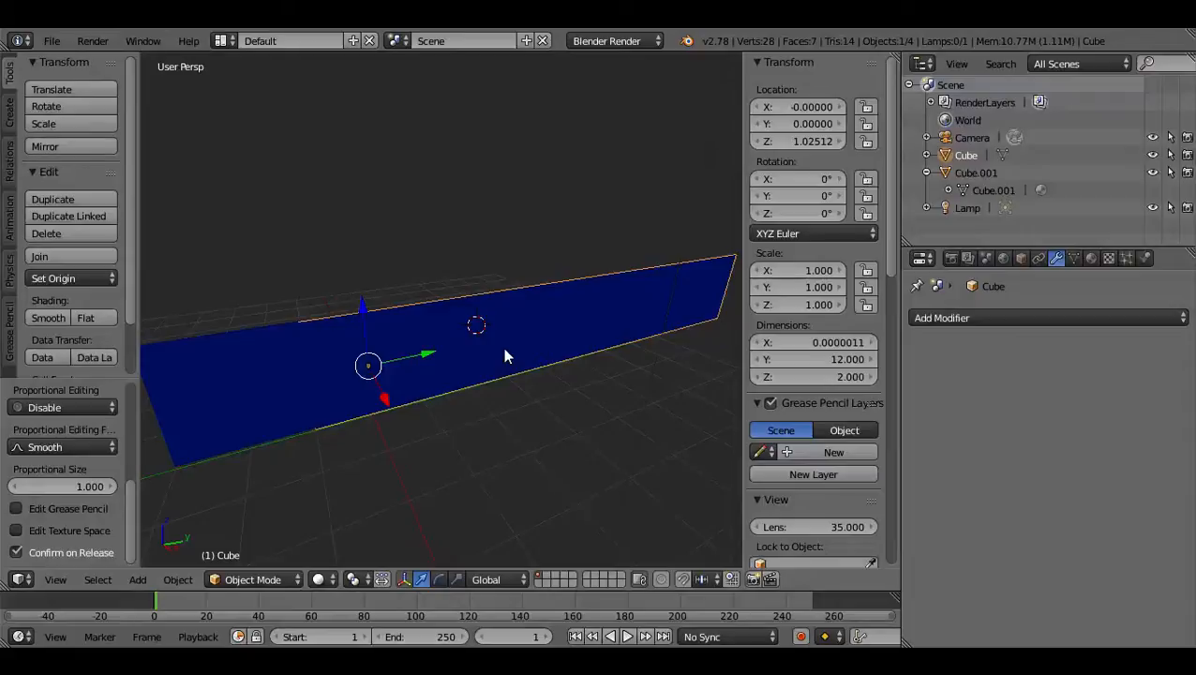
pyautogui.scroll(5, 507, 354)
pyautogui.scroll(-3, 503, 352)
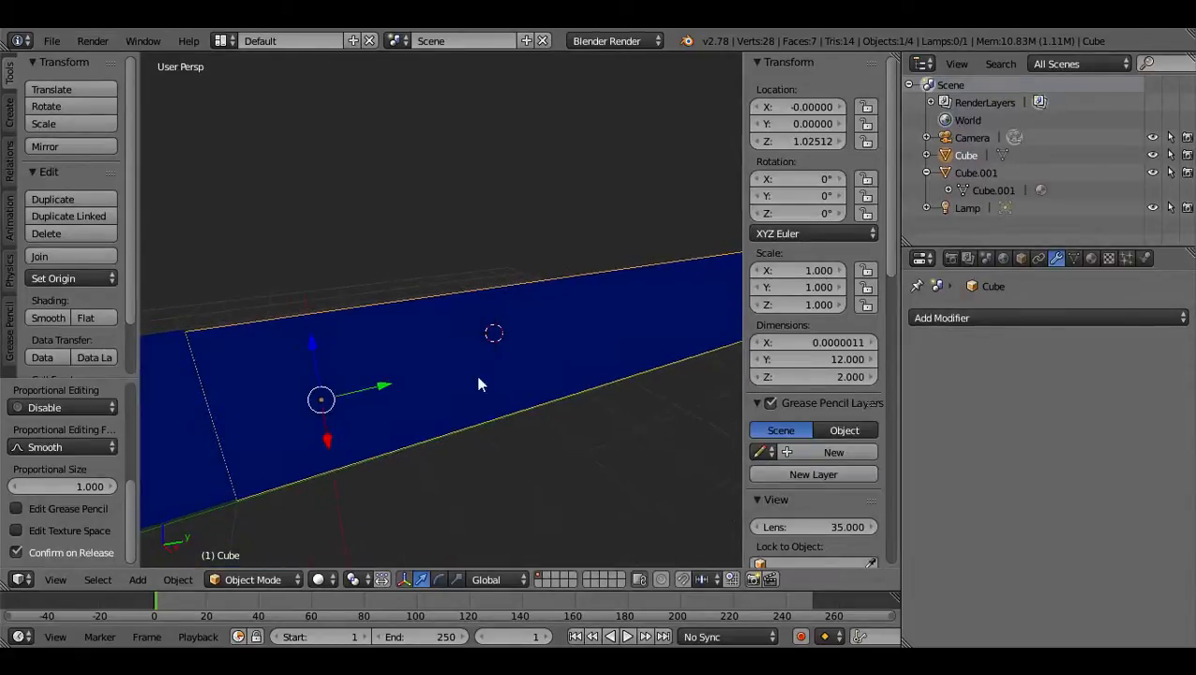
# Delete the long arrayed wall object Cube in Object Mode.
pyautogui.click(245, 580)
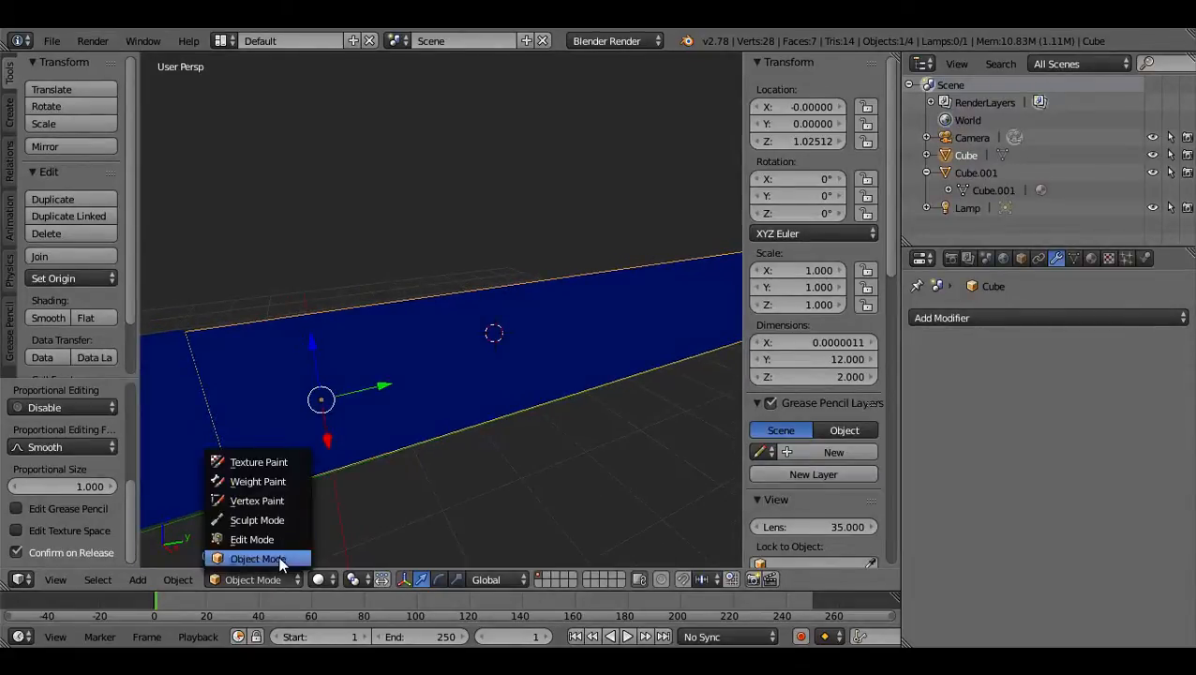
pyautogui.click(279, 560)
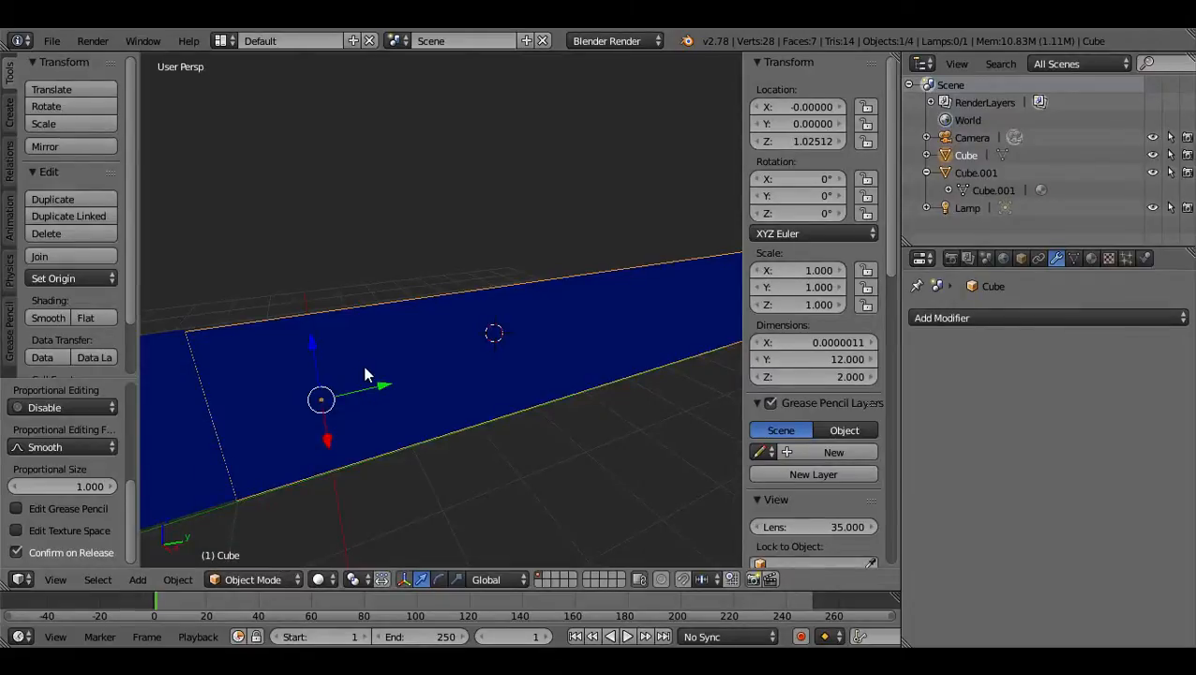
pyautogui.press('x')
pyautogui.click(366, 371)
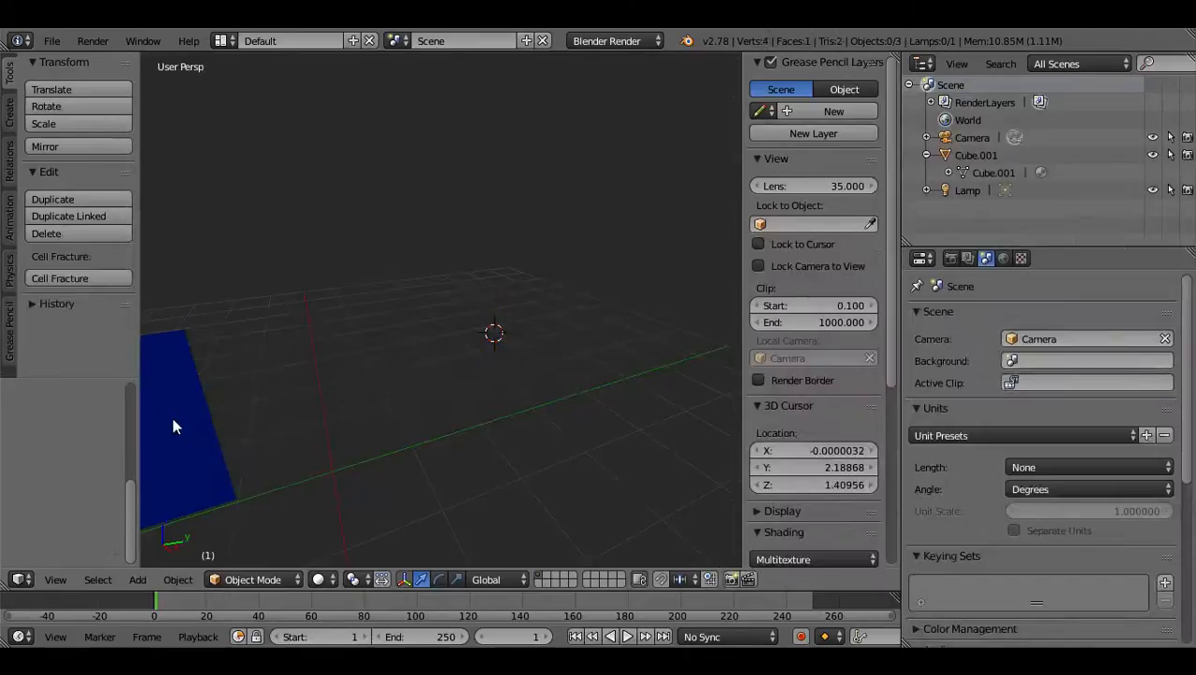
# Add an Array modifier to the remaining plane Cube.001 with a relative offset of 0 on X and 1 on Y.
pyautogui.rightClick(172, 416)
pyautogui.moveTo(173, 419); pyautogui.dragTo(694, 323, button='middle')
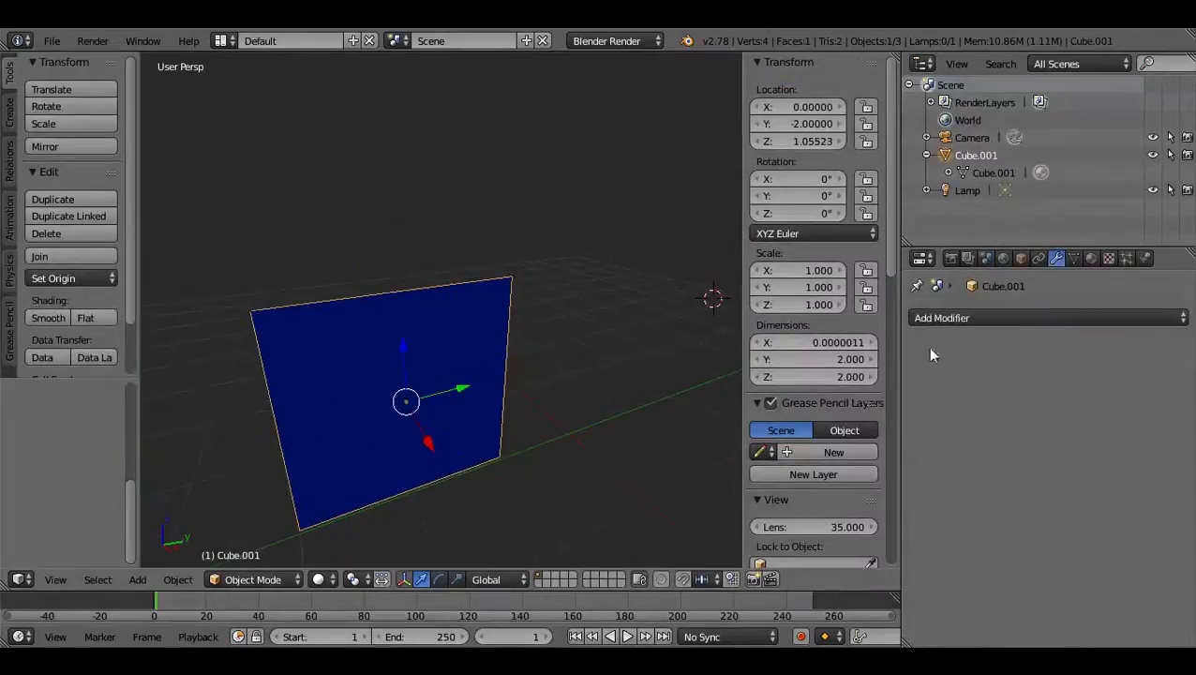
pyautogui.click(1018, 318)
pyautogui.click(895, 353)
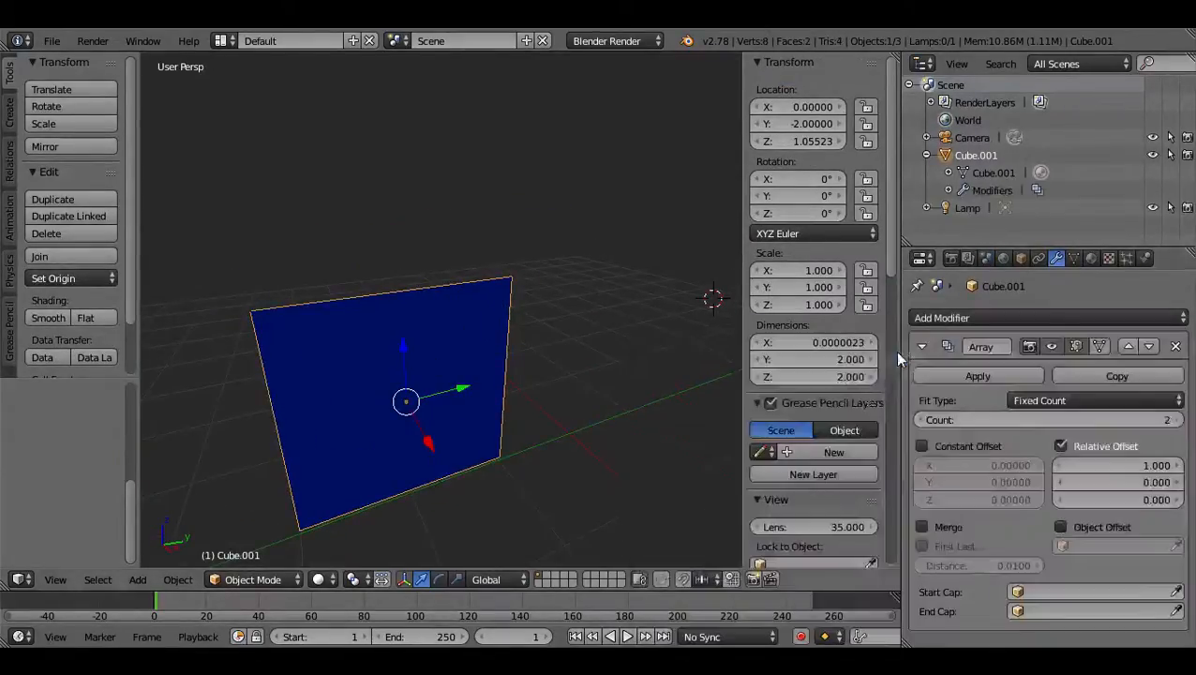
pyautogui.click(1116, 463)
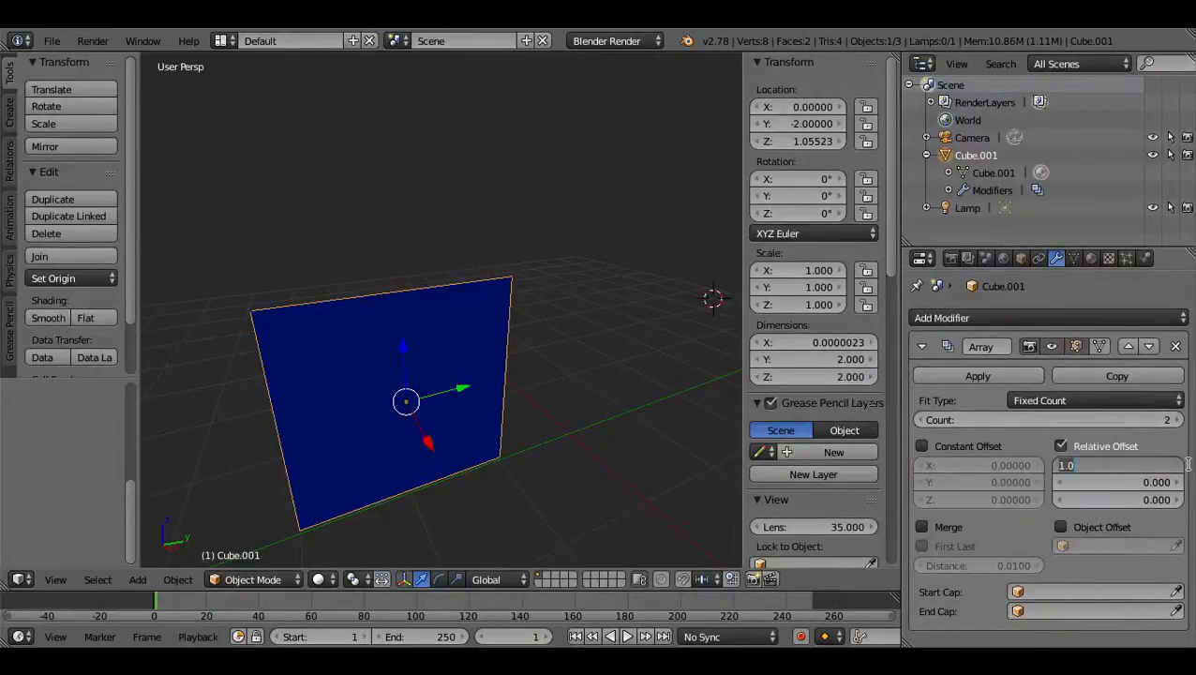
pyautogui.write('0')
pyautogui.press('Tab')
pyautogui.write('1')
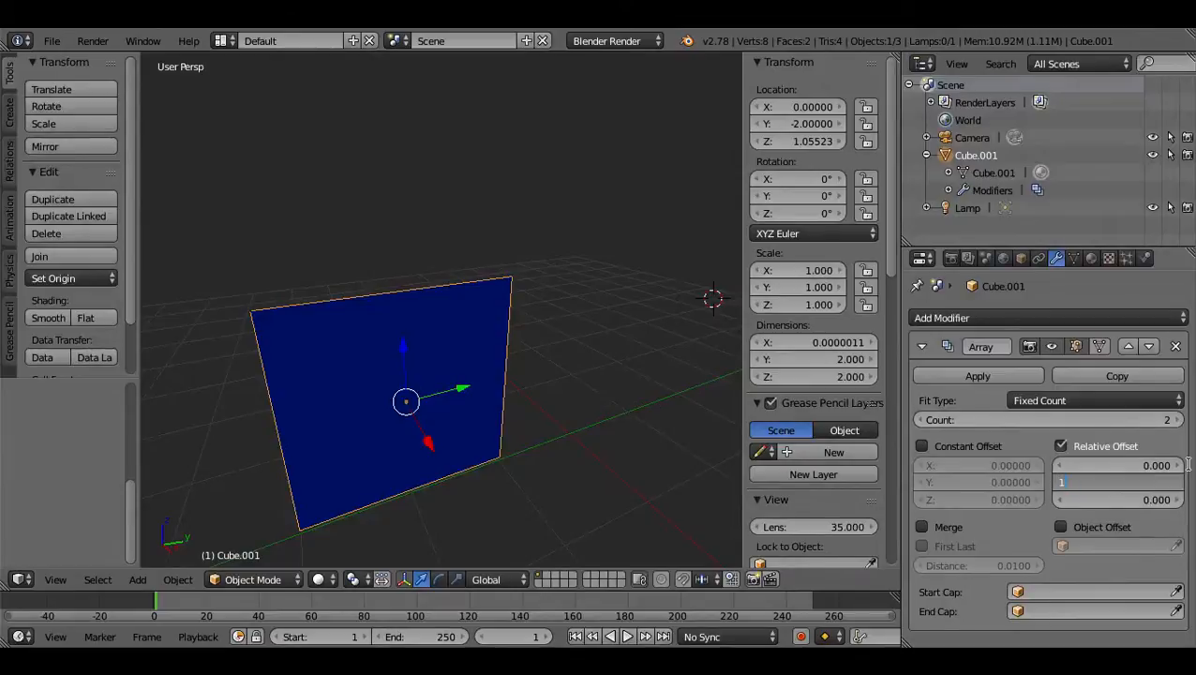
pyautogui.press('Return')
# Try an array count of 25 and check the fit type options, the available modifiers and the wall from several angles.
pyautogui.moveTo(1005, 419); pyautogui.dragTo(1116, 419)
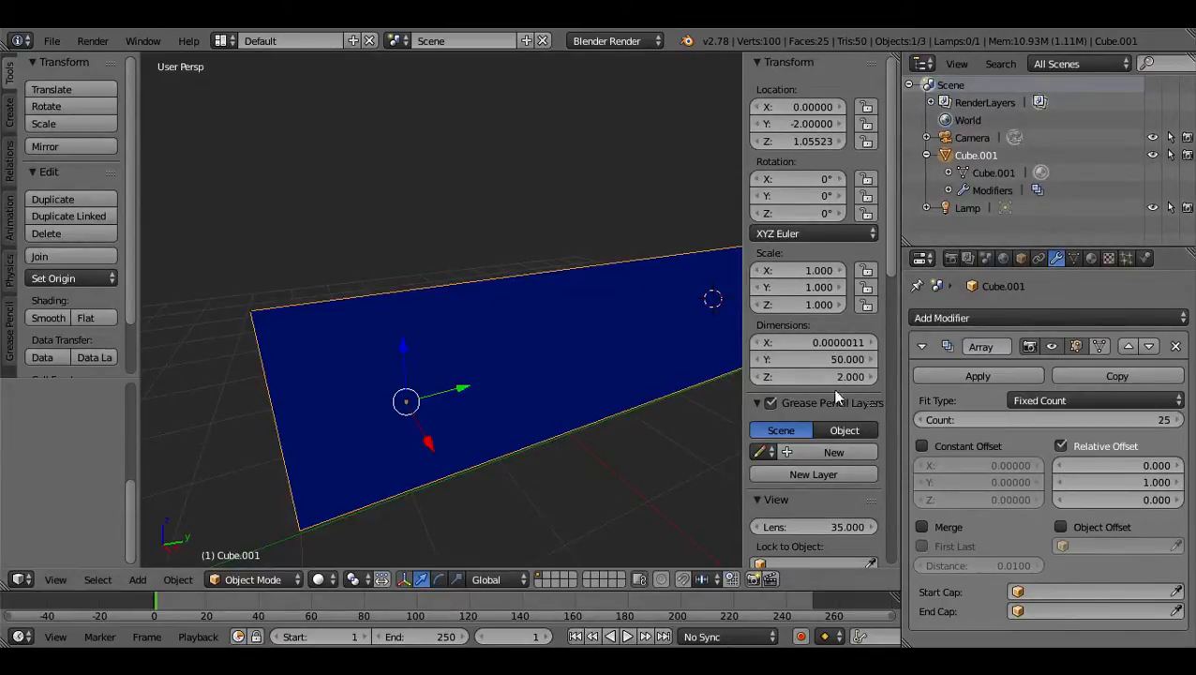
pyautogui.moveTo(580, 392); pyautogui.dragTo(530, 409, button='middle')
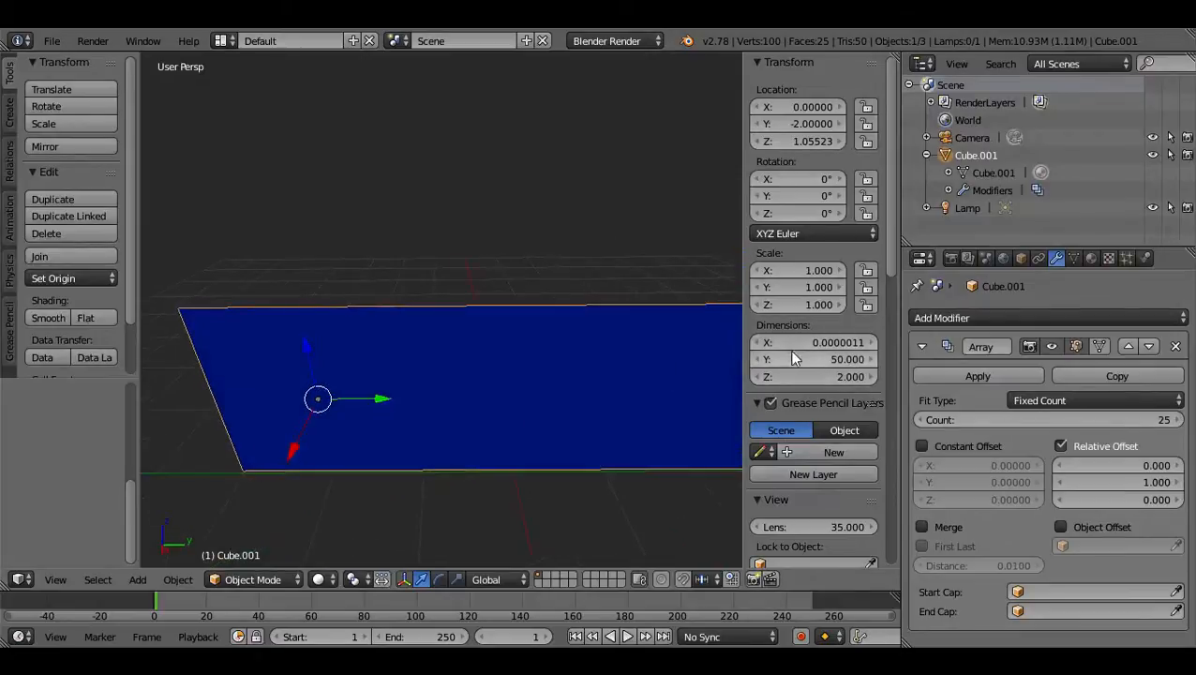
pyautogui.click(1041, 402)
pyautogui.click(1039, 400)
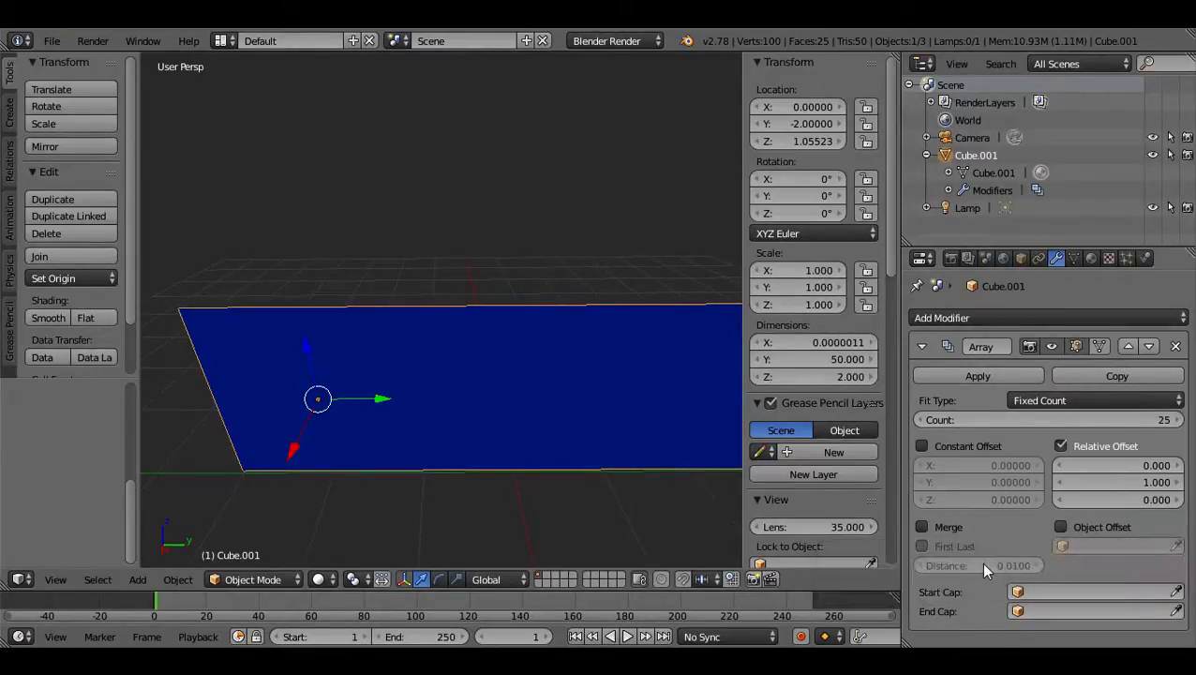
pyautogui.moveTo(589, 433); pyautogui.dragTo(900, 404, button='middle')
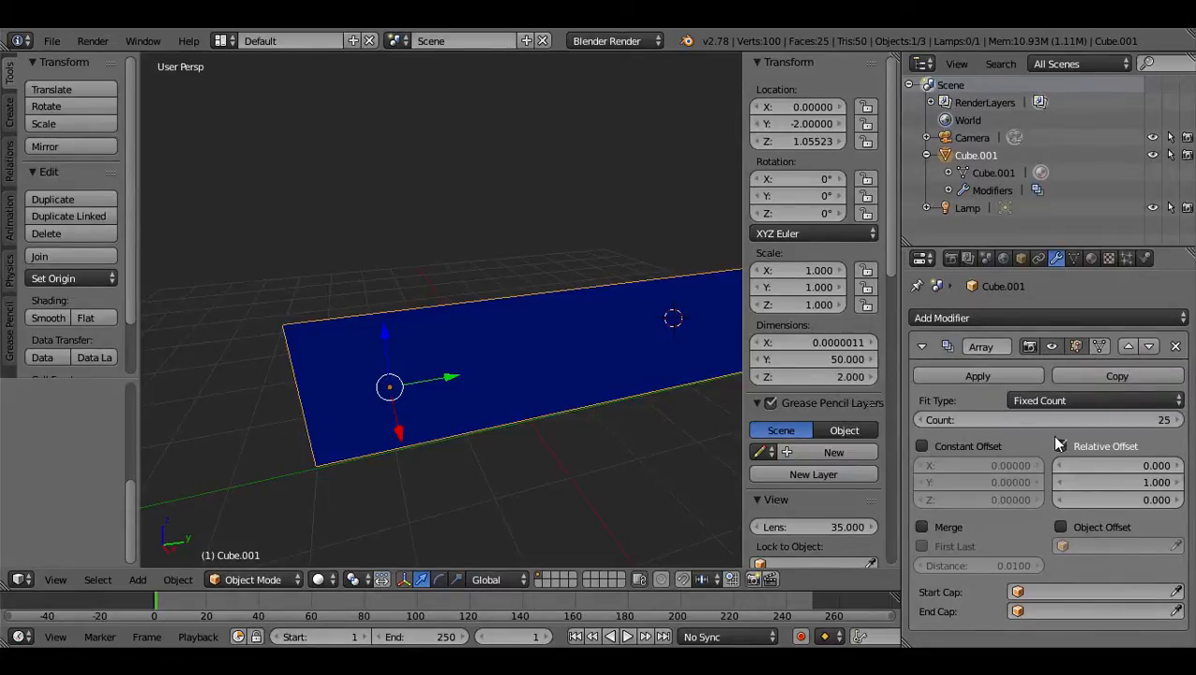
pyautogui.click(983, 318)
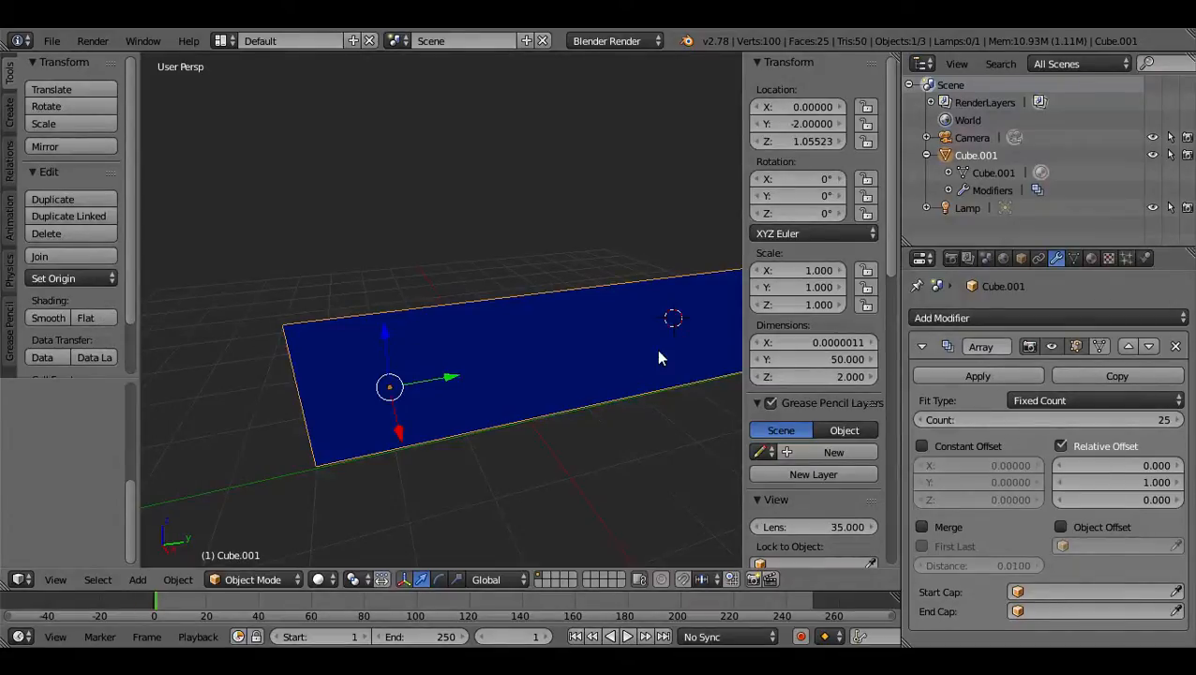
pyautogui.moveTo(529, 356)
pyautogui.mouseDown(button='middle')
pyautogui.moveTo(537, 366)
pyautogui.moveTo(558, 349)
pyautogui.moveTo(532, 358)
pyautogui.mouseUp(button='middle')
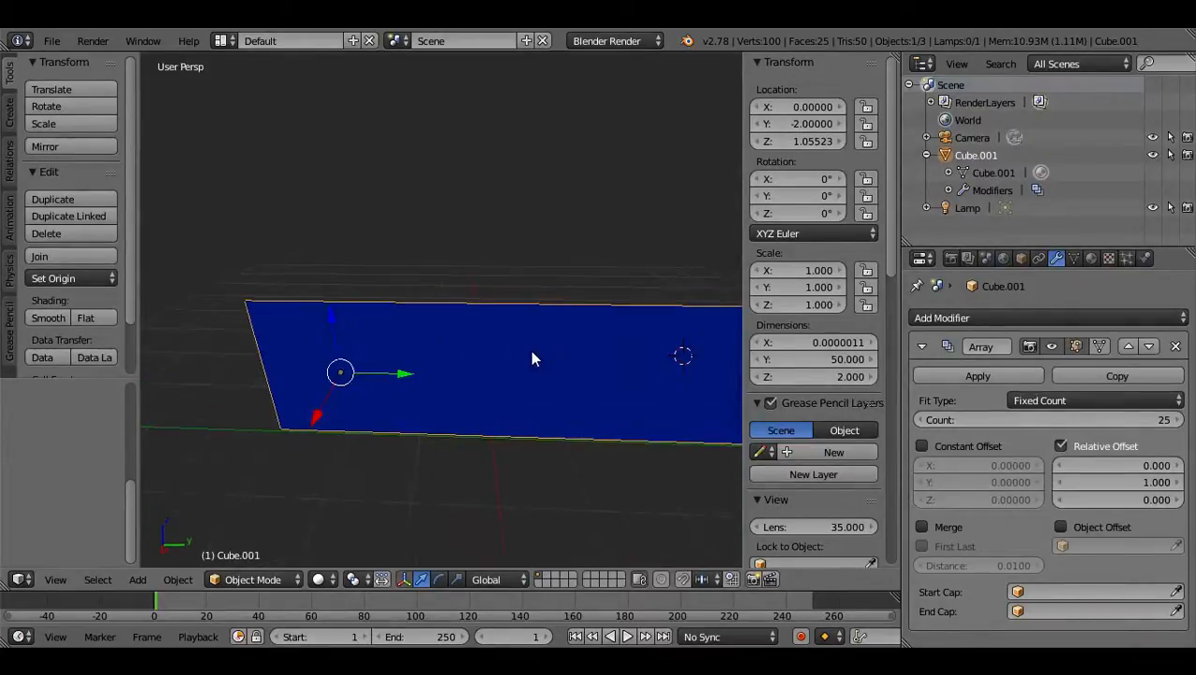
pyautogui.moveTo(609, 358); pyautogui.dragTo(714, 386, button='middle')
# Set the array count to 5 and apply the Array modifier to the wall.
pyautogui.moveTo(1093, 423); pyautogui.dragTo(1061, 423)
pyautogui.moveTo(527, 370); pyautogui.dragTo(515, 391, button='middle')
pyautogui.scroll(3, 515, 391)
pyautogui.scroll(3, 506, 389)
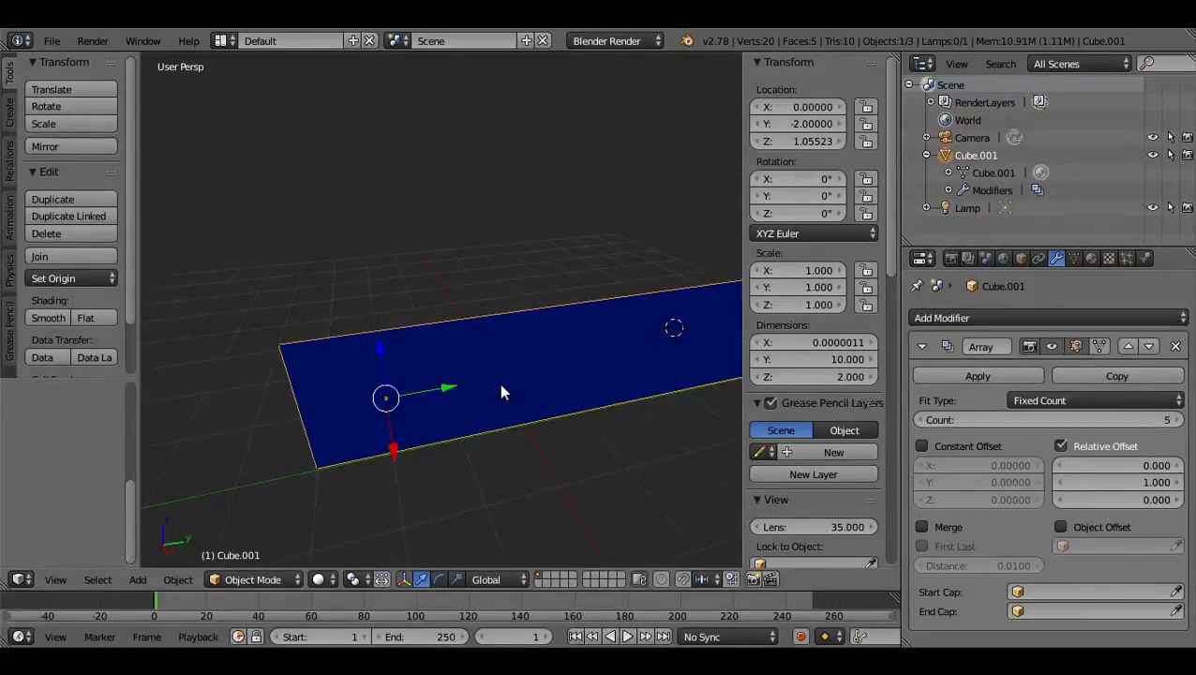
pyautogui.click(973, 376)
pyautogui.moveTo(492, 474); pyautogui.dragTo(582, 422, button='middle')
pyautogui.scroll(1, 569, 398)
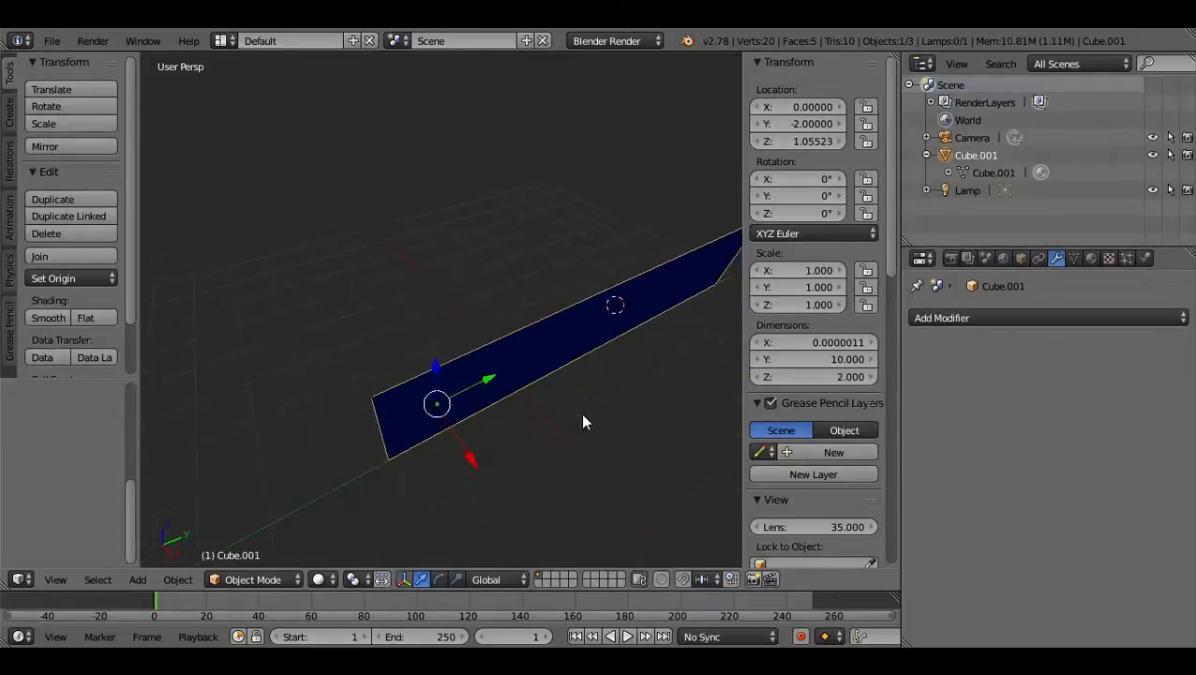
# Add a Solidify modifier to the wall and set its thickness to 1.23.
pyautogui.click(960, 317)
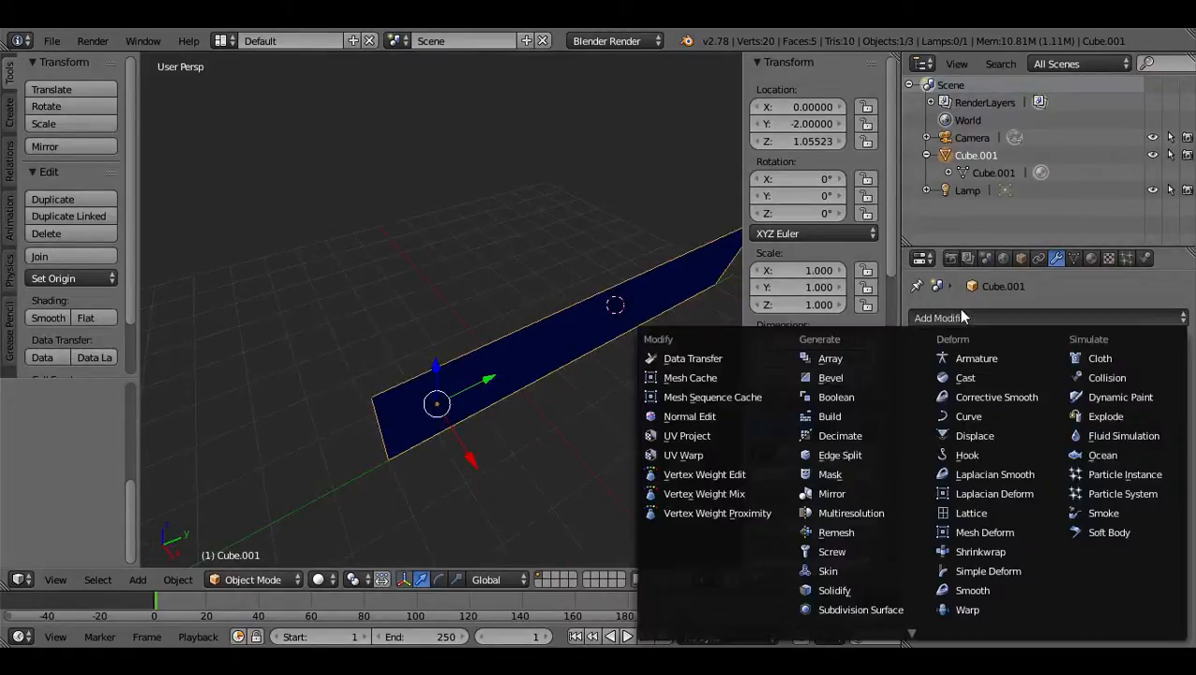
pyautogui.click(870, 590)
pyautogui.moveTo(518, 338); pyautogui.dragTo(618, 332, button='middle')
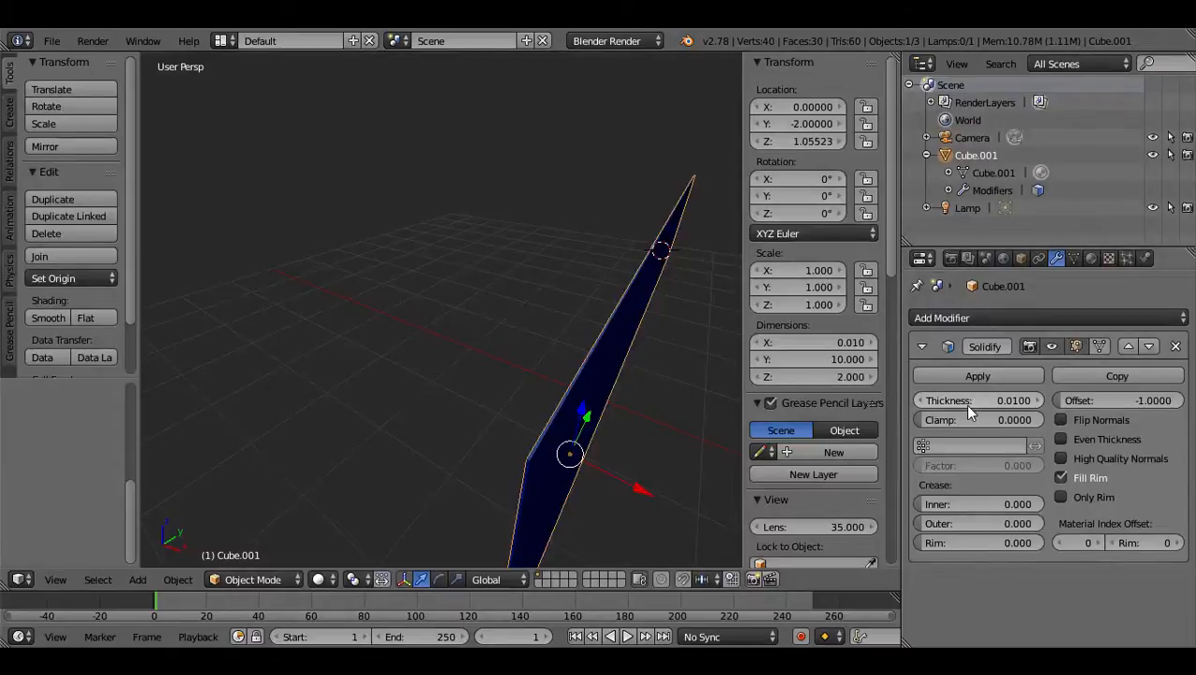
pyautogui.moveTo(966, 401); pyautogui.dragTo(1183, 400)
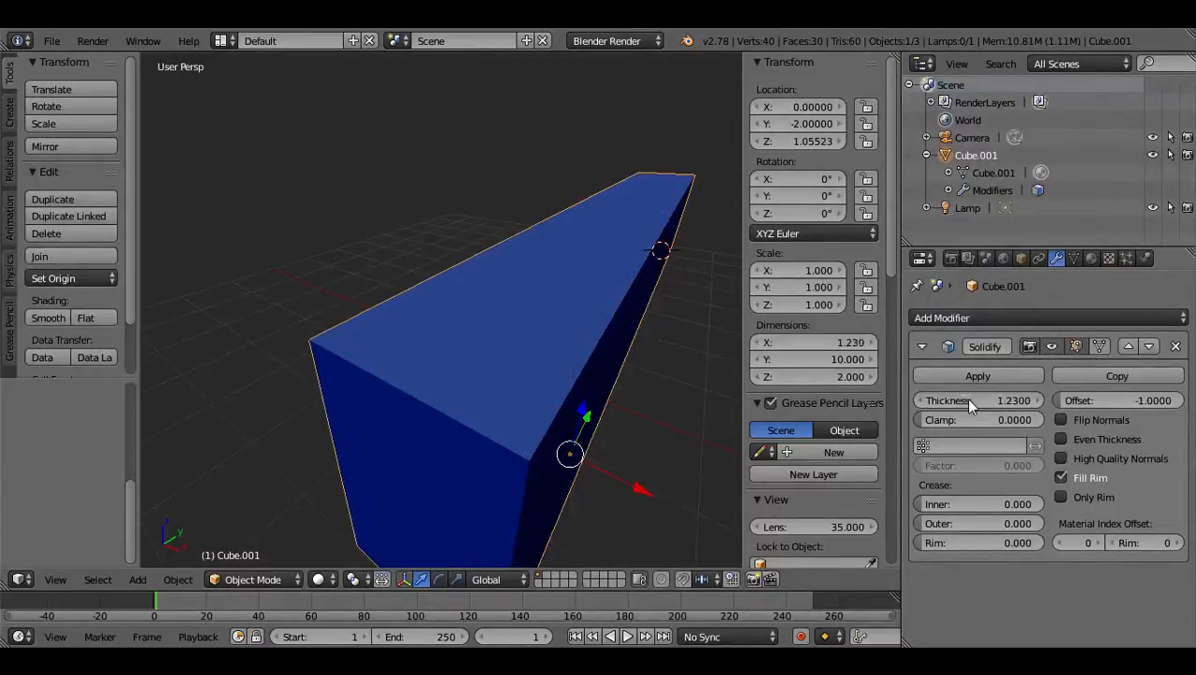
# Inspect the thickened wall from above and its end, and apply the Solidify modifier.
pyautogui.moveTo(424, 366); pyautogui.dragTo(496, 330, button='middle')
pyautogui.moveTo(603, 320); pyautogui.dragTo(553, 389, button='middle')
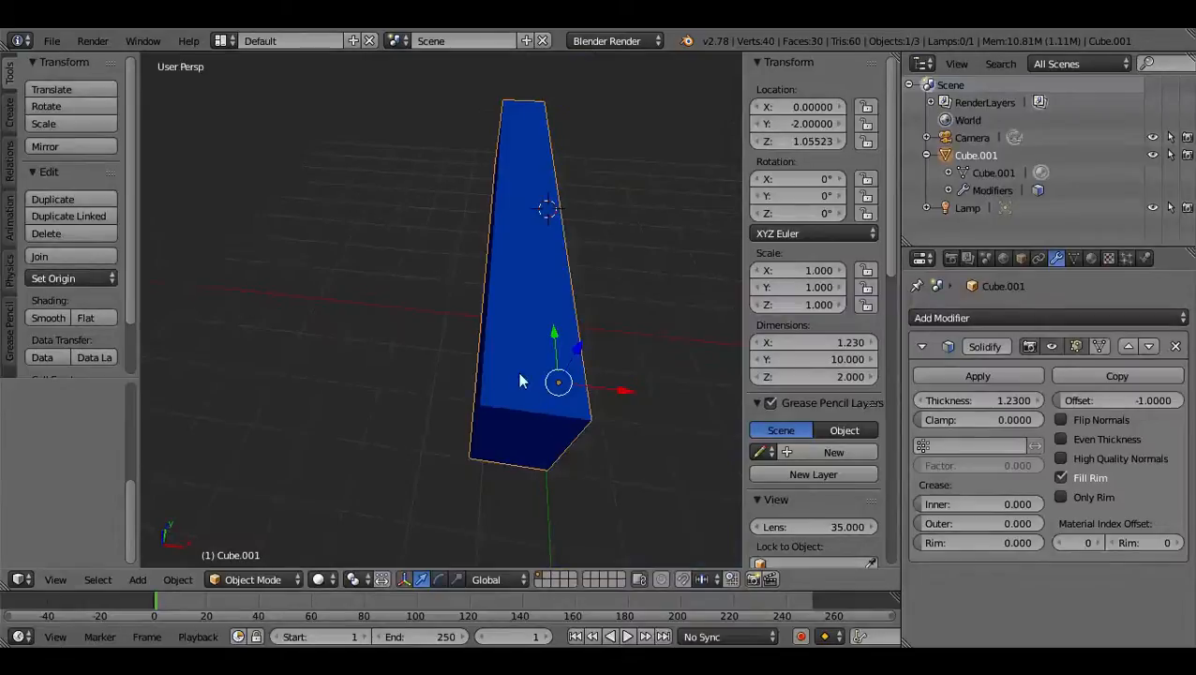
pyautogui.scroll(5, 518, 373)
pyautogui.moveTo(592, 336); pyautogui.dragTo(535, 281, button='middle')
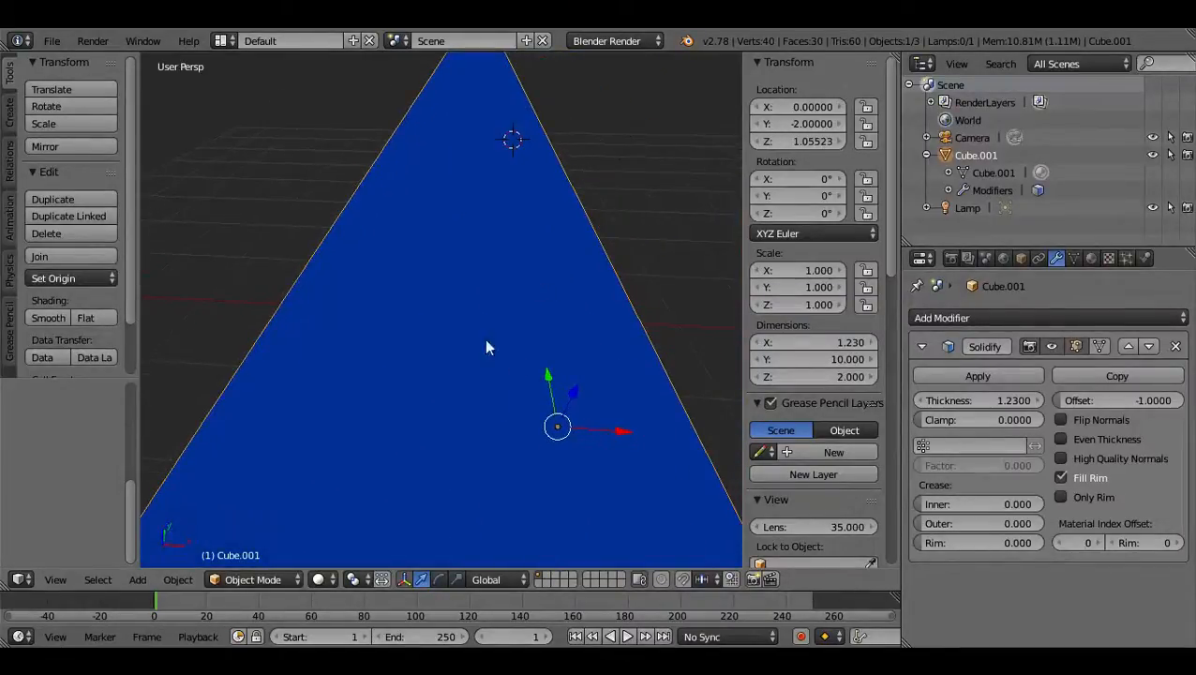
pyautogui.moveTo(525, 432); pyautogui.dragTo(452, 347, button='middle')
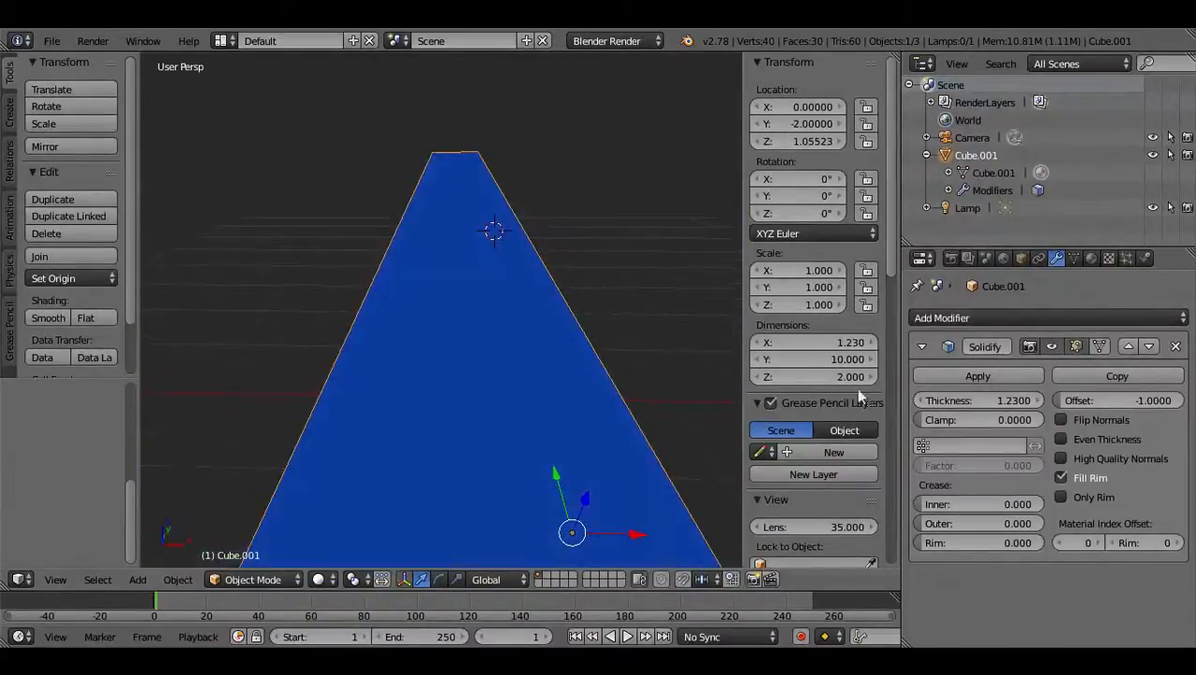
pyautogui.click(1009, 375)
pyautogui.moveTo(519, 379); pyautogui.dragTo(503, 405, button='middle')
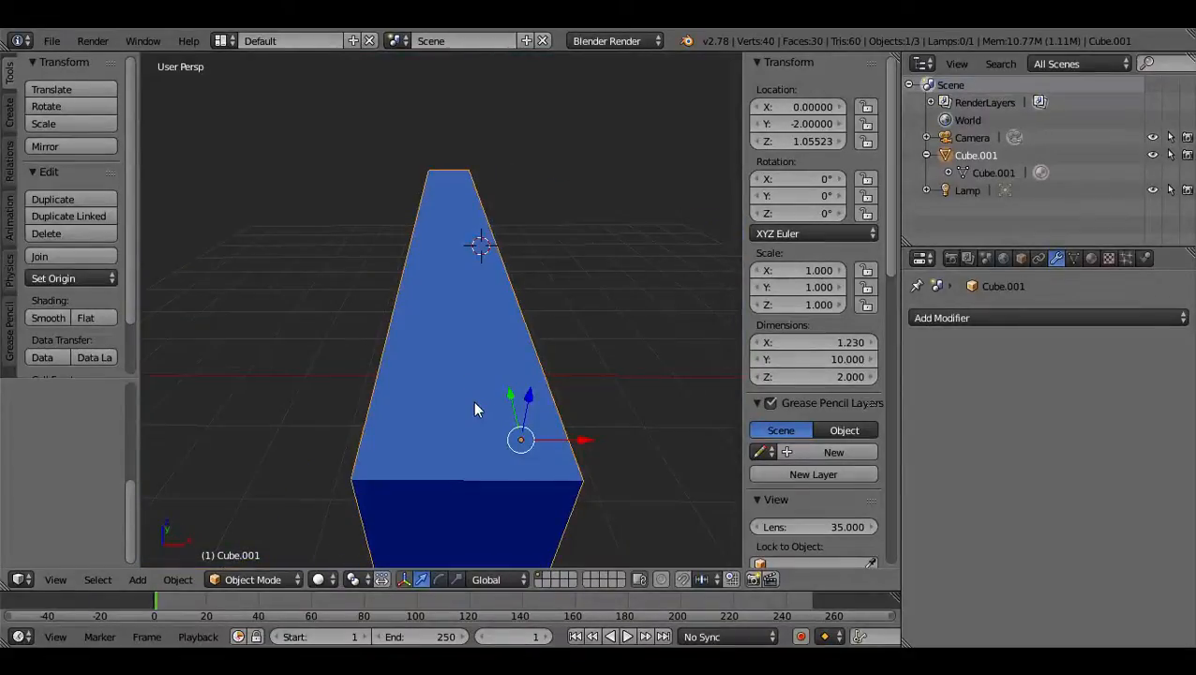
# Delete the upper and lower faces of all five wall segments and the near end face in Edit Mode.
pyautogui.press('Tab')
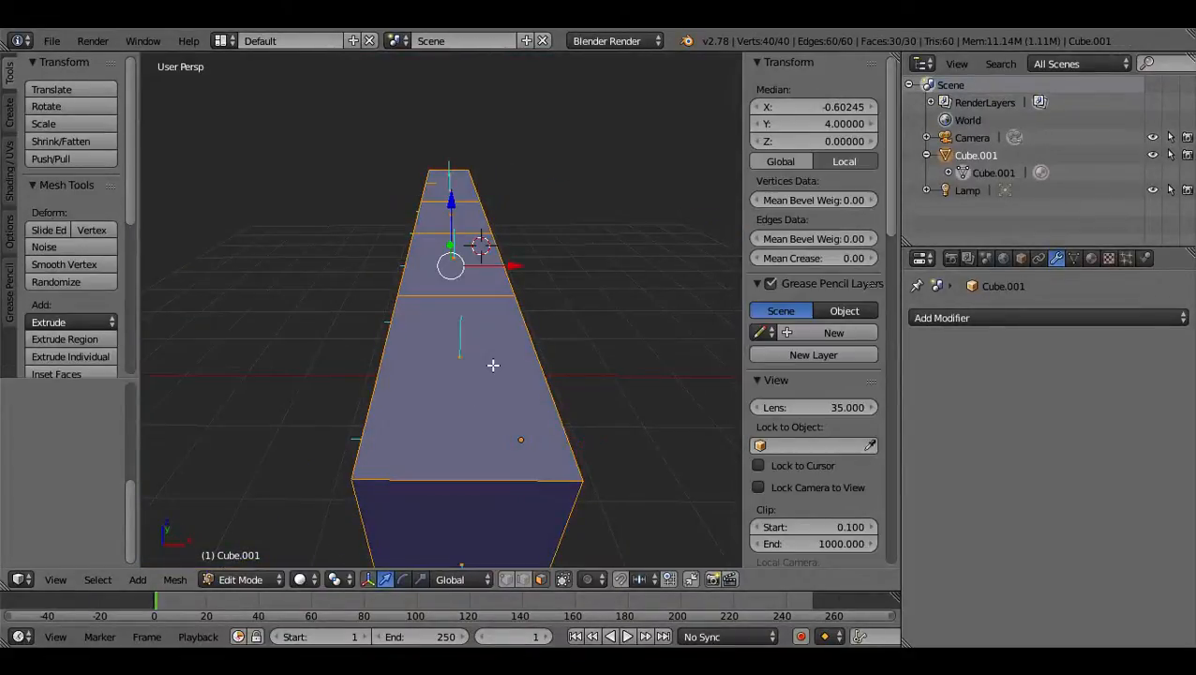
pyautogui.rightClick(493, 364)
pyautogui.keyDown('shift'); pyautogui.rightClick(445, 243); pyautogui.keyUp('shift')
pyautogui.keyDown('shift'); pyautogui.rightClick(447, 215); pyautogui.keyUp('shift')
pyautogui.keyDown('shift'); pyautogui.rightClick(445, 181); pyautogui.keyUp('shift')
pyautogui.keyDown('shift'); pyautogui.rightClick(448, 190); pyautogui.keyUp('shift')
pyautogui.moveTo(448, 329); pyautogui.dragTo(454, 294, button='middle')
pyautogui.keyDown('shift'); pyautogui.rightClick(509, 413); pyautogui.keyUp('shift')
pyautogui.moveTo(502, 441); pyautogui.dragTo(487, 287, button='middle')
pyautogui.keyDown('shift'); pyautogui.rightClick(489, 170); pyautogui.keyUp('shift')
pyautogui.keyDown('shift'); pyautogui.rightClick(453, 446); pyautogui.keyUp('shift')
pyautogui.keyDown('shift'); pyautogui.rightClick(467, 509); pyautogui.keyUp('shift')
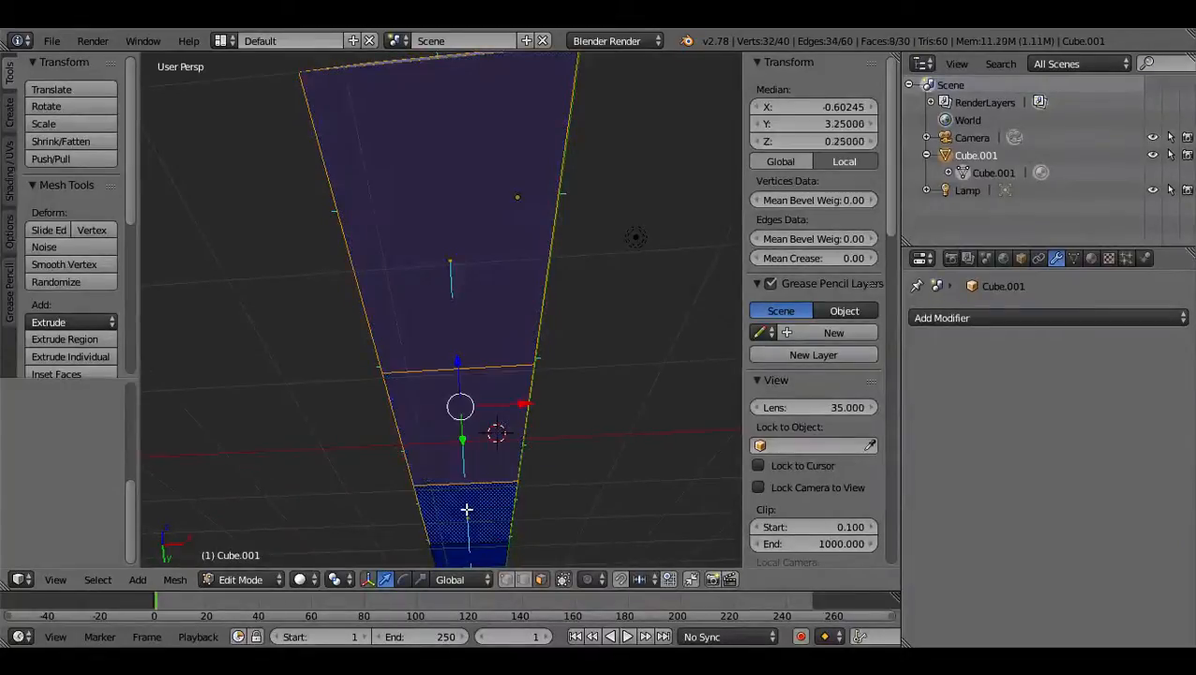
pyautogui.keyDown('shift'); pyautogui.rightClick(467, 567); pyautogui.keyUp('shift')
pyautogui.moveTo(465, 566); pyautogui.dragTo(565, 540, button='middle')
pyautogui.keyDown('shift'); pyautogui.rightClick(546, 539); pyautogui.keyUp('shift')
pyautogui.press('x')
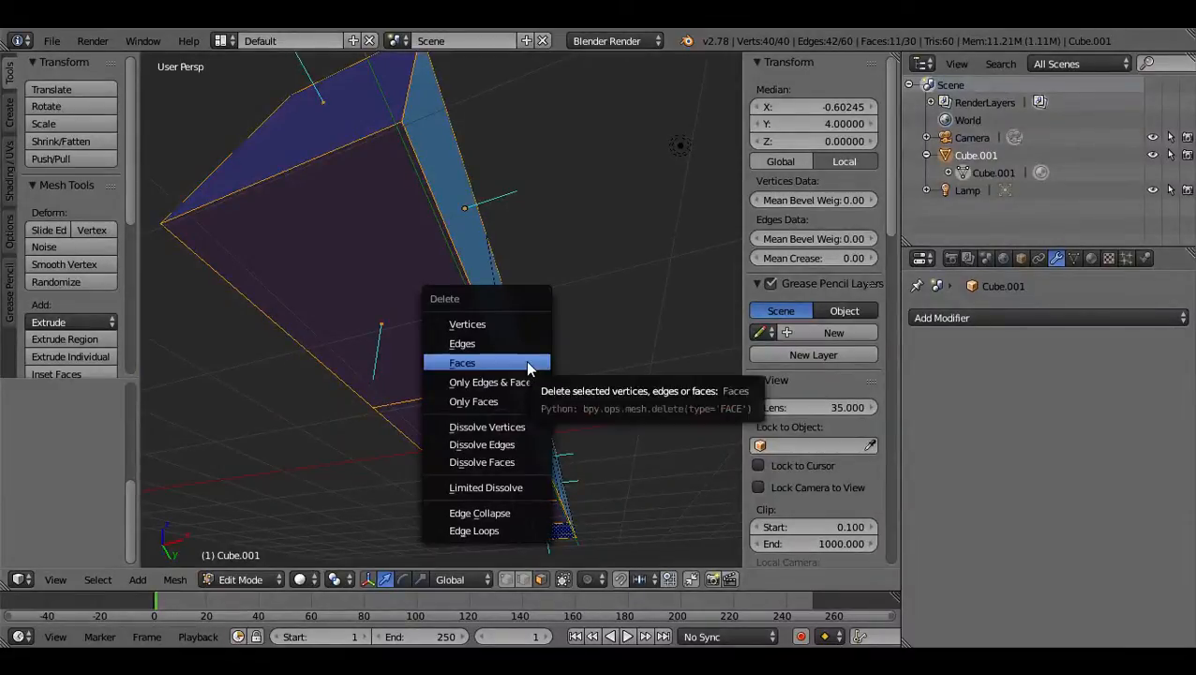
pyautogui.click(528, 363)
# Delete four of the cross faces between the wall segments, working from the near end.
pyautogui.moveTo(397, 375); pyautogui.dragTo(435, 159, button='middle')
pyautogui.moveTo(500, 219); pyautogui.dragTo(456, 381, button='middle')
pyautogui.rightClick(457, 382)
pyautogui.keyDown('shift'); pyautogui.rightClick(475, 266); pyautogui.keyUp('shift')
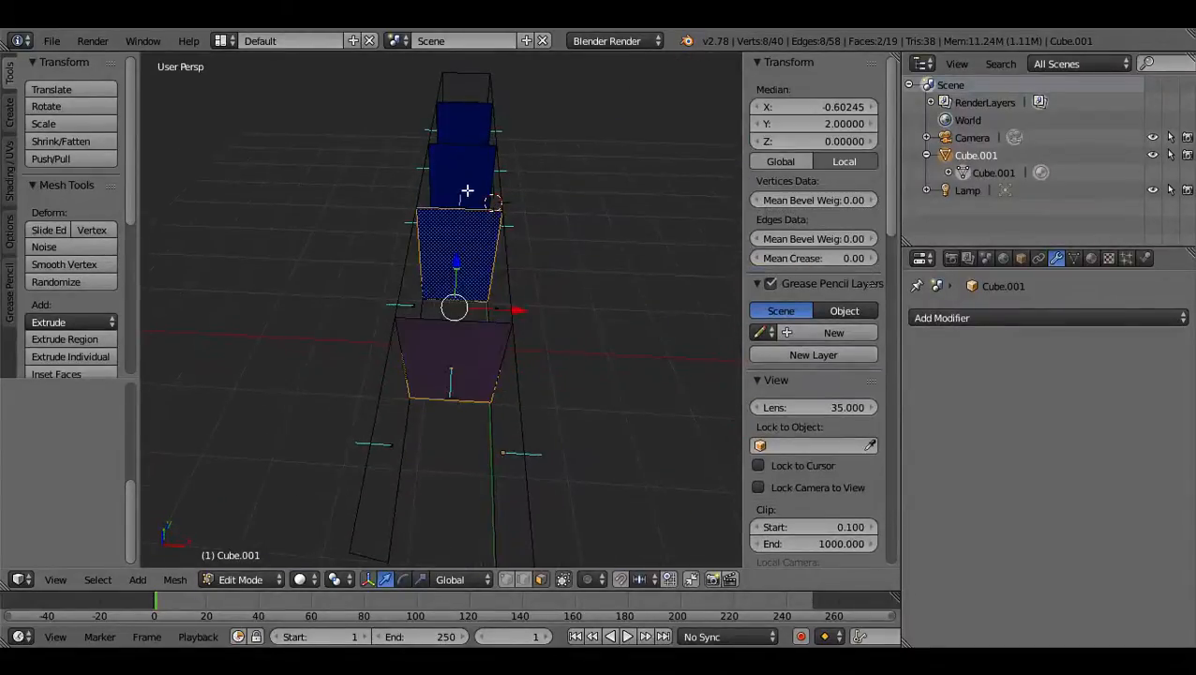
pyautogui.keyDown('shift'); pyautogui.rightClick(467, 193); pyautogui.keyUp('shift')
pyautogui.keyDown('shift'); pyautogui.rightClick(473, 126); pyautogui.keyUp('shift')
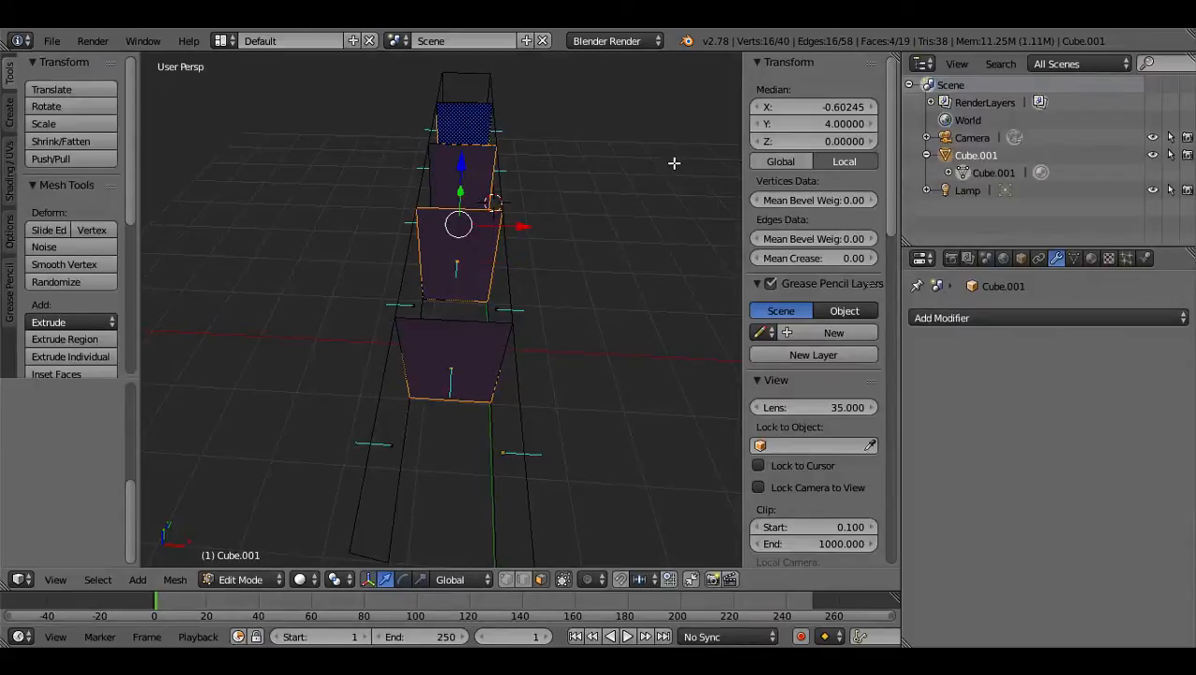
pyautogui.press('x')
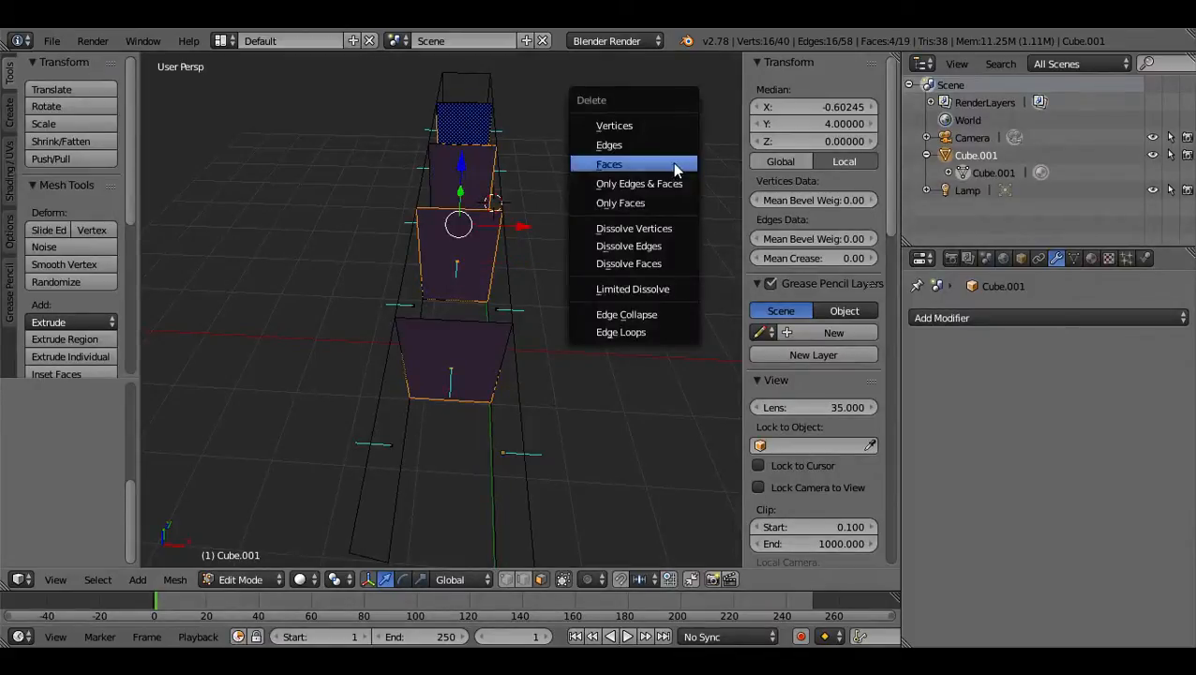
pyautogui.click(673, 162)
# Delete the five remaining cross faces between the two long sides, working from the opposite end.
pyautogui.moveTo(668, 174); pyautogui.dragTo(243, 290, button='middle')
pyautogui.moveTo(427, 324); pyautogui.dragTo(475, 341, button='middle')
pyautogui.rightClick(414, 487)
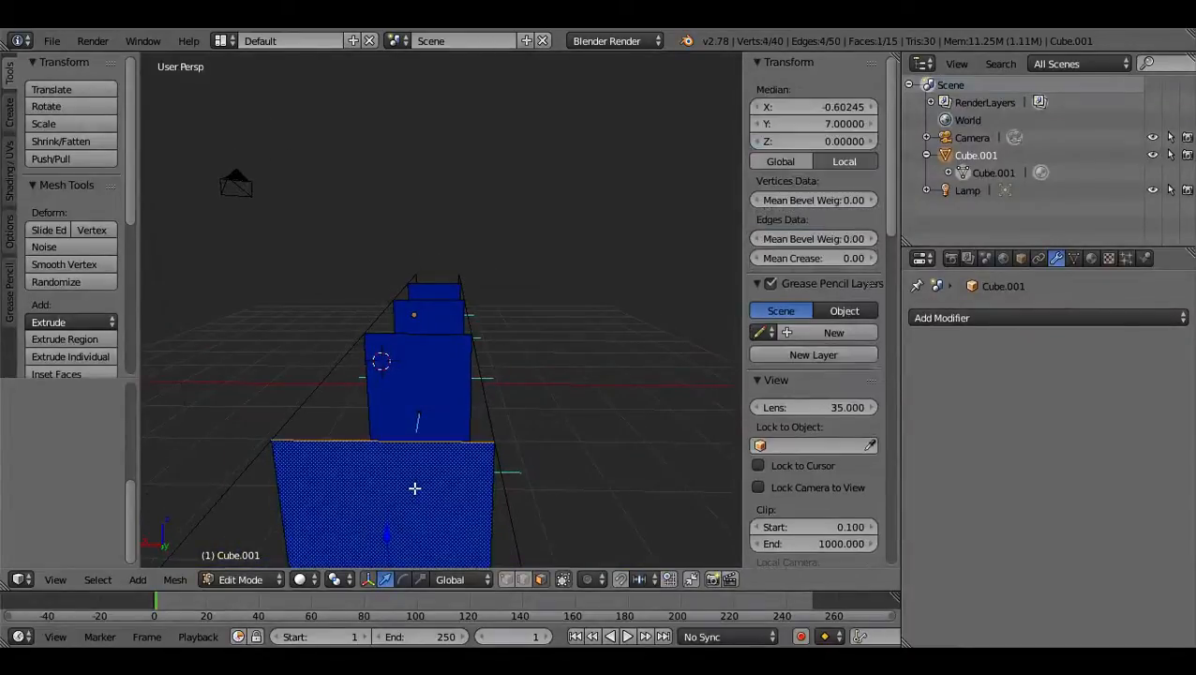
pyautogui.keyDown('shift'); pyautogui.rightClick(430, 364); pyautogui.keyUp('shift')
pyautogui.keyDown('shift'); pyautogui.rightClick(432, 313); pyautogui.keyUp('shift')
pyautogui.keyDown('shift'); pyautogui.rightClick(437, 286); pyautogui.keyUp('shift')
pyautogui.moveTo(581, 304); pyautogui.dragTo(488, 523, button='middle')
pyautogui.keyDown('shift'); pyautogui.rightClick(424, 530); pyautogui.keyUp('shift')
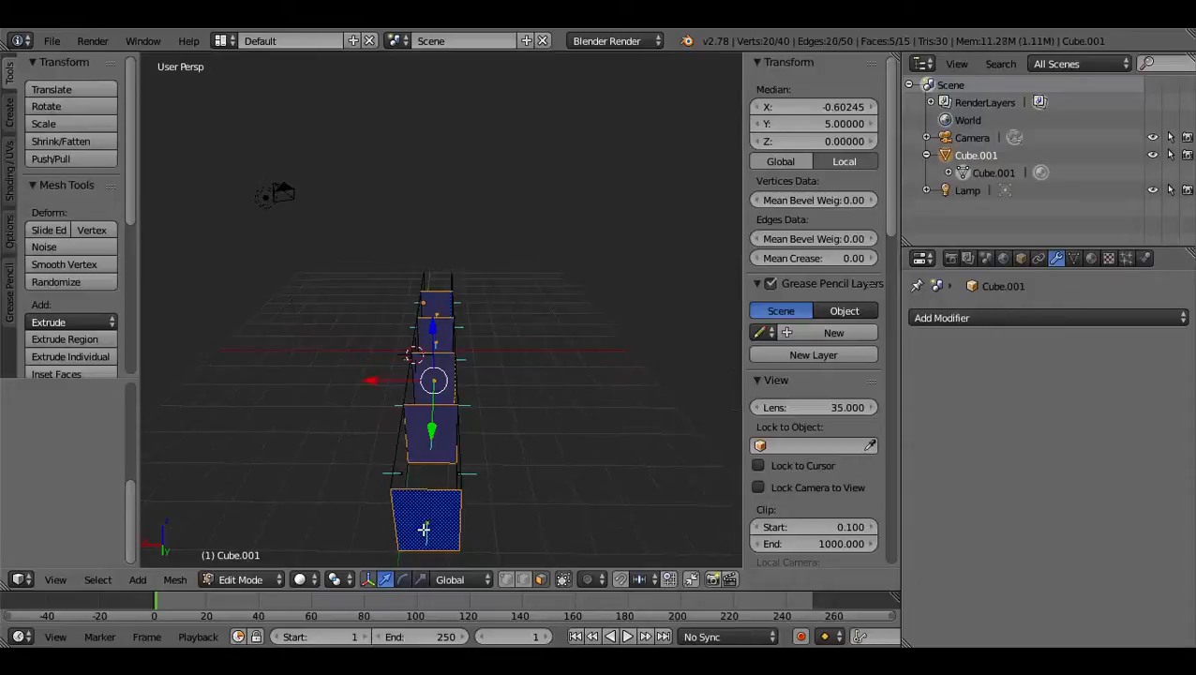
pyautogui.press('x')
pyautogui.click(622, 378)
# Turn off Matcap shading in the viewport and examine the two rows of side planes and the shading settings.
pyautogui.scroll(5, 462, 395)
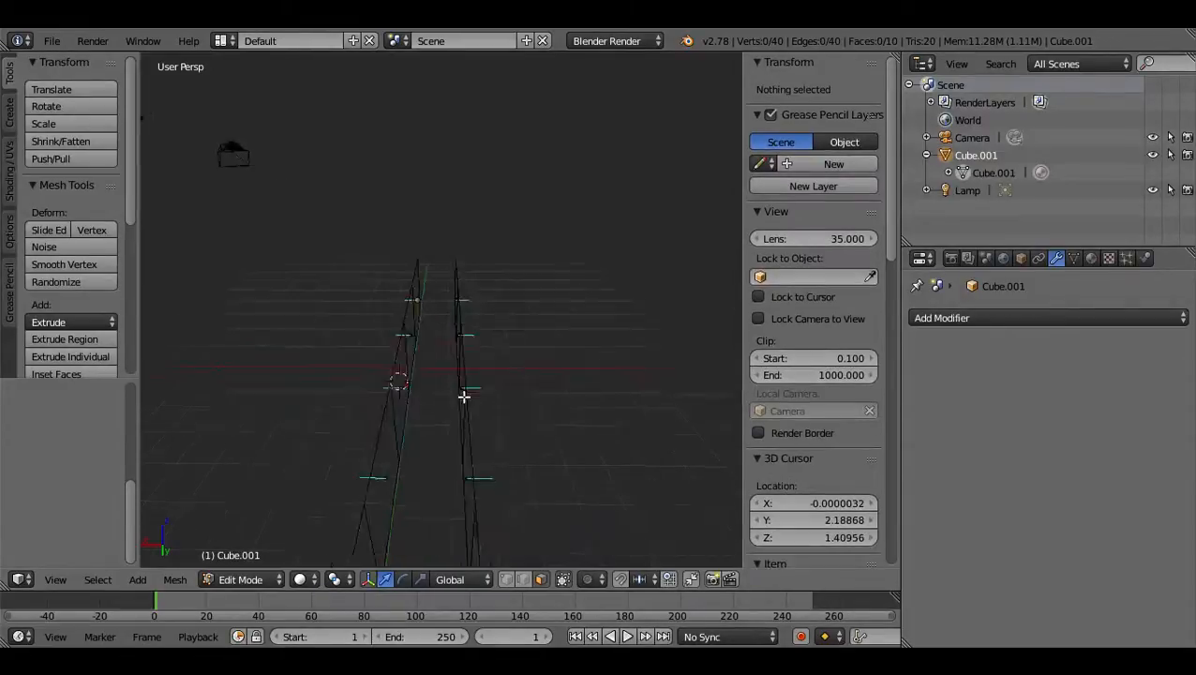
pyautogui.moveTo(452, 426); pyautogui.dragTo(670, 368, button='middle')
pyautogui.moveTo(680, 234)
pyautogui.mouseDown(button='middle')
pyautogui.moveTo(553, 312)
pyautogui.moveTo(555, 336)
pyautogui.moveTo(622, 302)
pyautogui.moveTo(629, 360)
pyautogui.moveTo(702, 393)
pyautogui.moveTo(147, 372)
pyautogui.moveTo(254, 371)
pyautogui.moveTo(468, 414)
pyautogui.moveTo(435, 320)
pyautogui.moveTo(553, 312)
pyautogui.moveTo(558, 374)
pyautogui.moveTo(453, 411)
pyautogui.moveTo(523, 470)
pyautogui.mouseUp(button='middle')
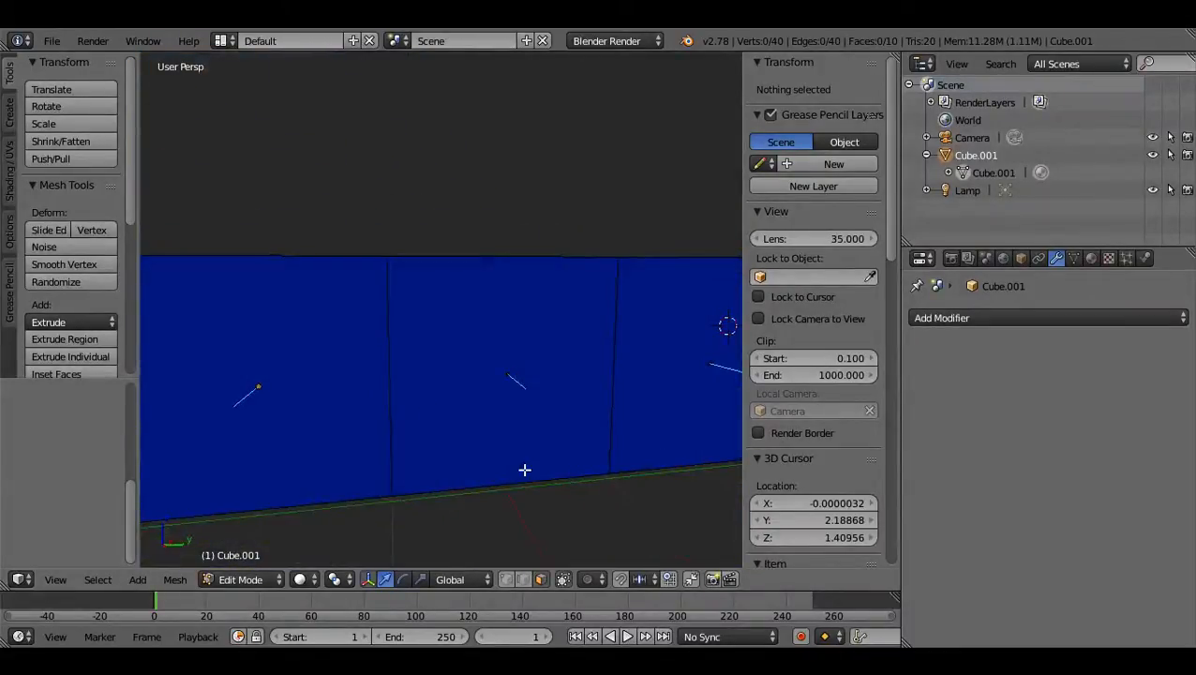
pyautogui.scroll(-8, 778, 474)
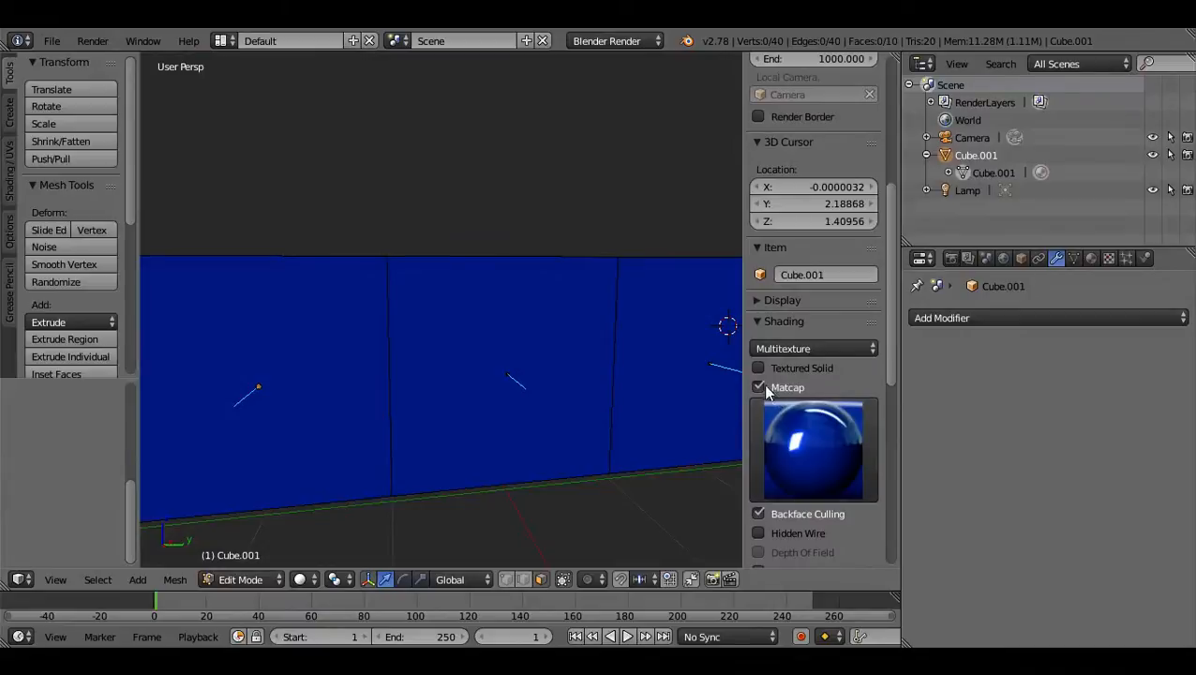
pyautogui.click(759, 387)
pyautogui.scroll(-3, 465, 368)
pyautogui.moveTo(465, 369)
pyautogui.mouseDown(button='middle')
pyautogui.moveTo(485, 414)
pyautogui.moveTo(724, 390)
pyautogui.moveTo(321, 337)
pyautogui.moveTo(321, 320)
pyautogui.moveTo(524, 413)
pyautogui.moveTo(608, 326)
pyautogui.moveTo(601, 315)
pyautogui.moveTo(465, 368)
pyautogui.moveTo(468, 379)
pyautogui.moveTo(445, 366)
pyautogui.mouseUp(button='middle')
pyautogui.scroll(3, 468, 379)
pyautogui.scroll(-3, 414, 377)
pyautogui.scroll(3, 412, 377)
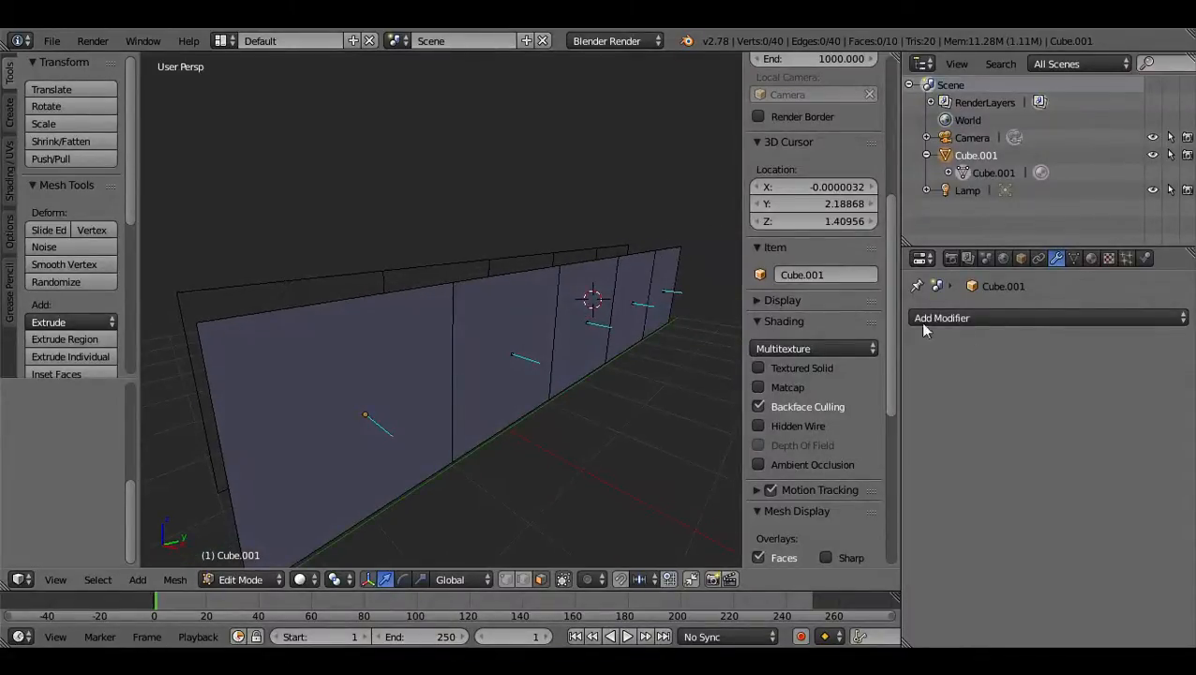
pyautogui.scroll(-2, 797, 450)
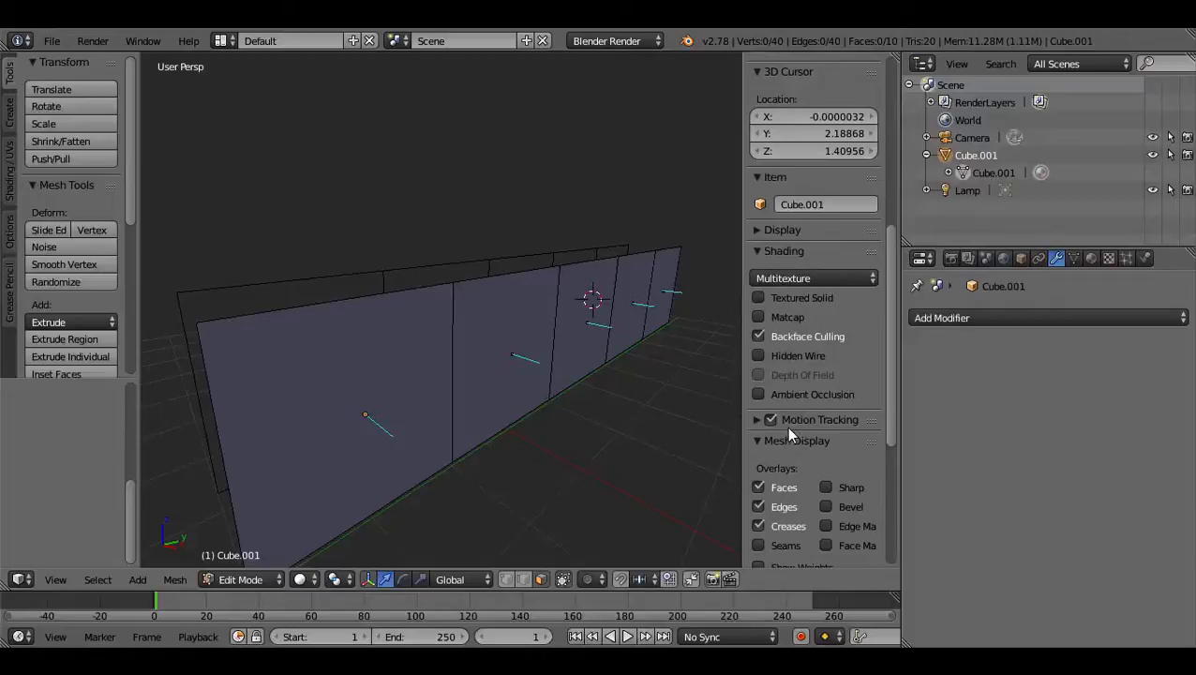
# Toggle backface culling off and back on, and turn off the face normals display for the wall mesh.
pyautogui.click(760, 335)
pyautogui.click(759, 336)
pyautogui.scroll(-5, 828, 522)
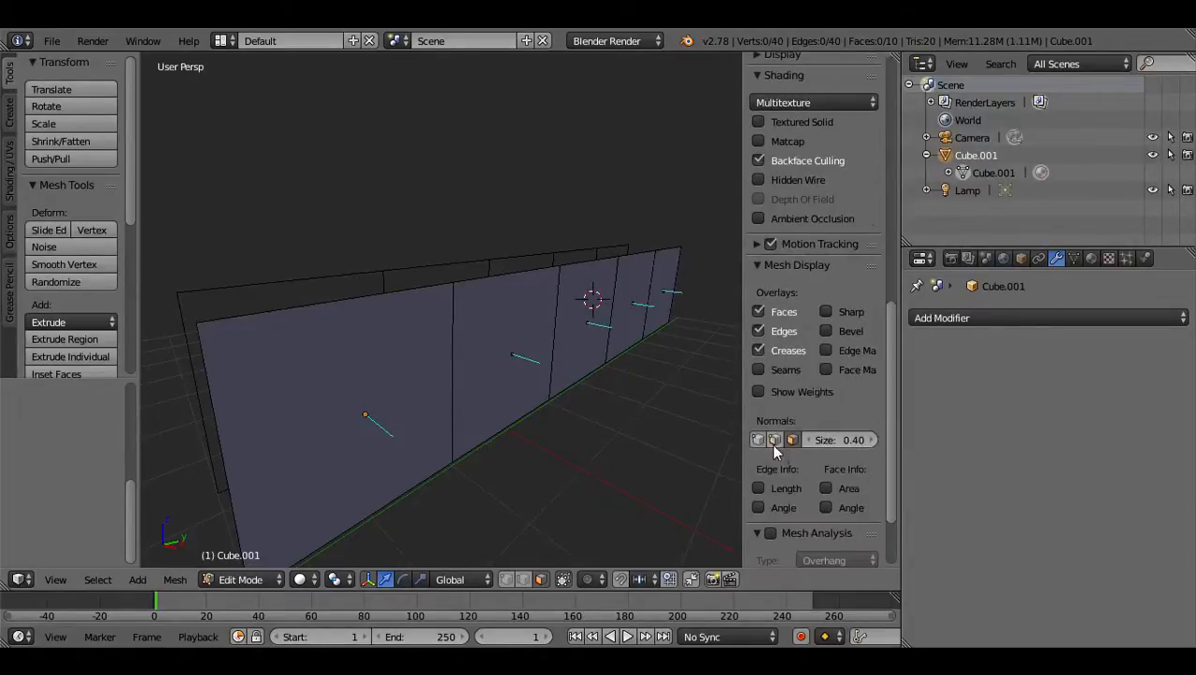
pyautogui.click(794, 440)
pyautogui.moveTo(482, 406); pyautogui.dragTo(544, 398, button='middle')
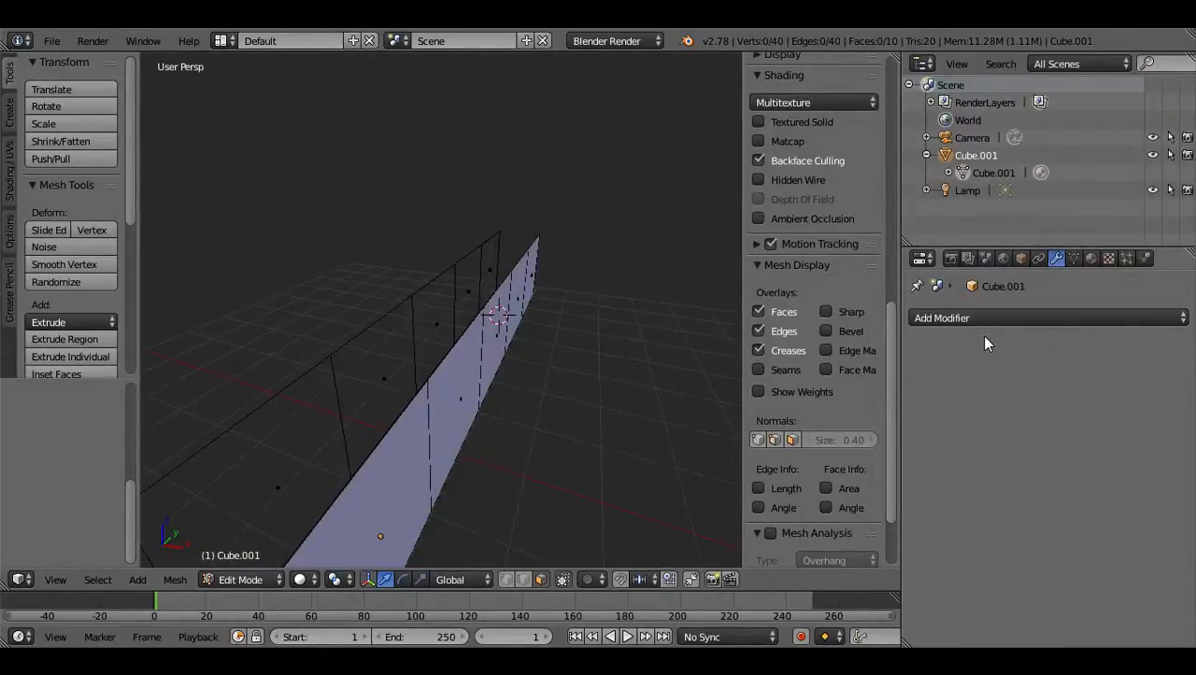
# Select the five faces along one long side of the wall.
pyautogui.moveTo(659, 353); pyautogui.dragTo(481, 415, button='middle')
pyautogui.click(376, 436)
pyautogui.keyDown('shift'); pyautogui.click(436, 387); pyautogui.keyUp('shift')
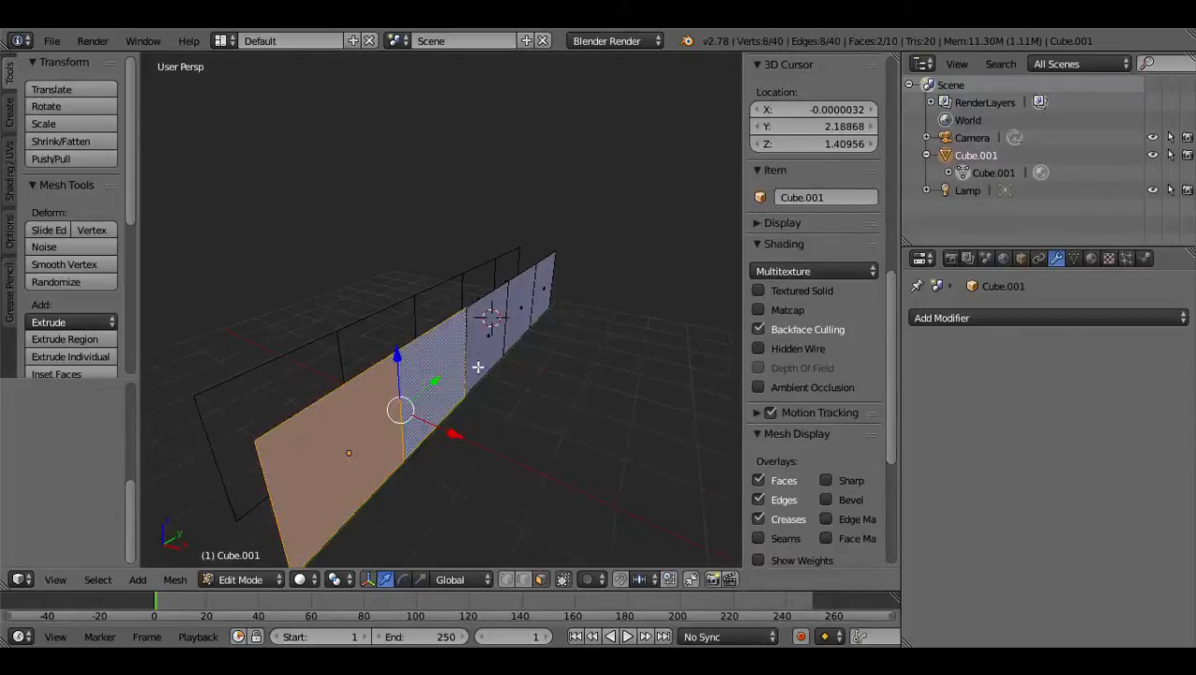
pyautogui.keyDown('shift'); pyautogui.click(488, 344); pyautogui.keyUp('shift')
pyautogui.keyDown('shift'); pyautogui.click(537, 303); pyautogui.keyUp('shift')
pyautogui.moveTo(536, 303)
pyautogui.mouseDown(button='middle')
pyautogui.moveTo(513, 393)
pyautogui.moveTo(542, 325)
pyautogui.mouseUp(button='middle')
pyautogui.moveTo(550, 328); pyautogui.dragTo(506, 336)
pyautogui.moveTo(520, 330); pyautogui.dragTo(507, 325, button='middle')
pyautogui.moveTo(468, 375); pyautogui.dragTo(507, 358, button='middle')
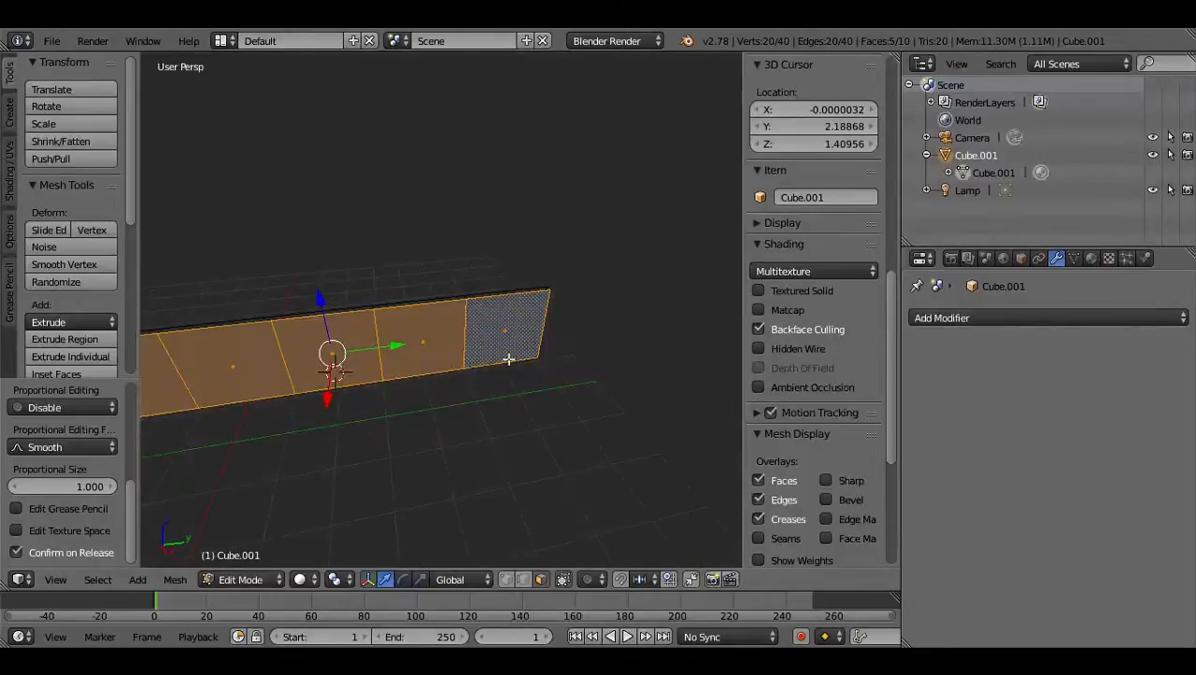
# Add an Array modifier to the wall with a relative offset of 0 on X and 1 on Y.
pyautogui.click(969, 318)
pyautogui.click(844, 358)
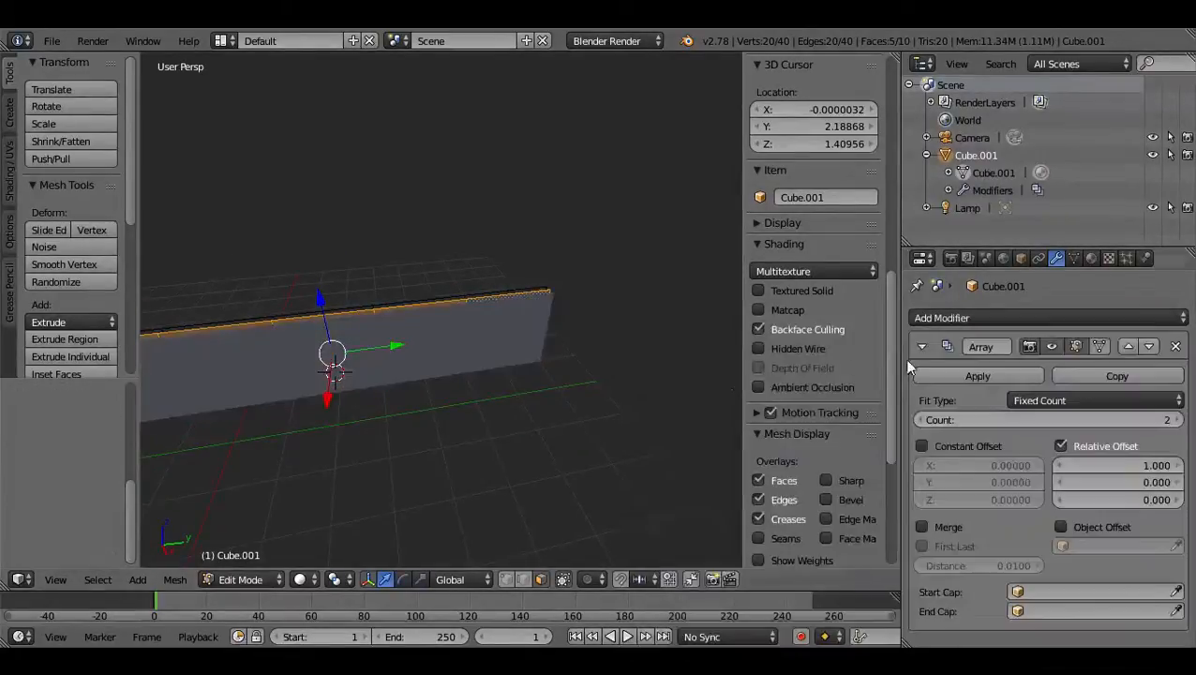
pyautogui.click(1124, 462)
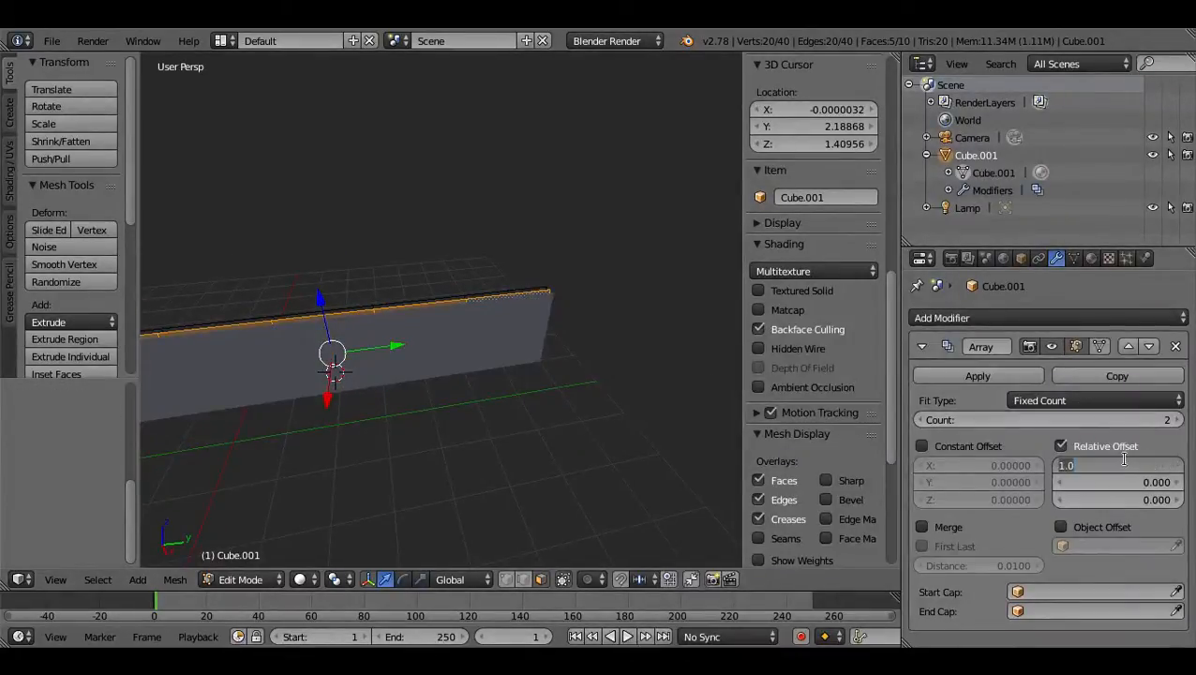
pyautogui.write('0')
pyautogui.press('Tab')
pyautogui.write('1')
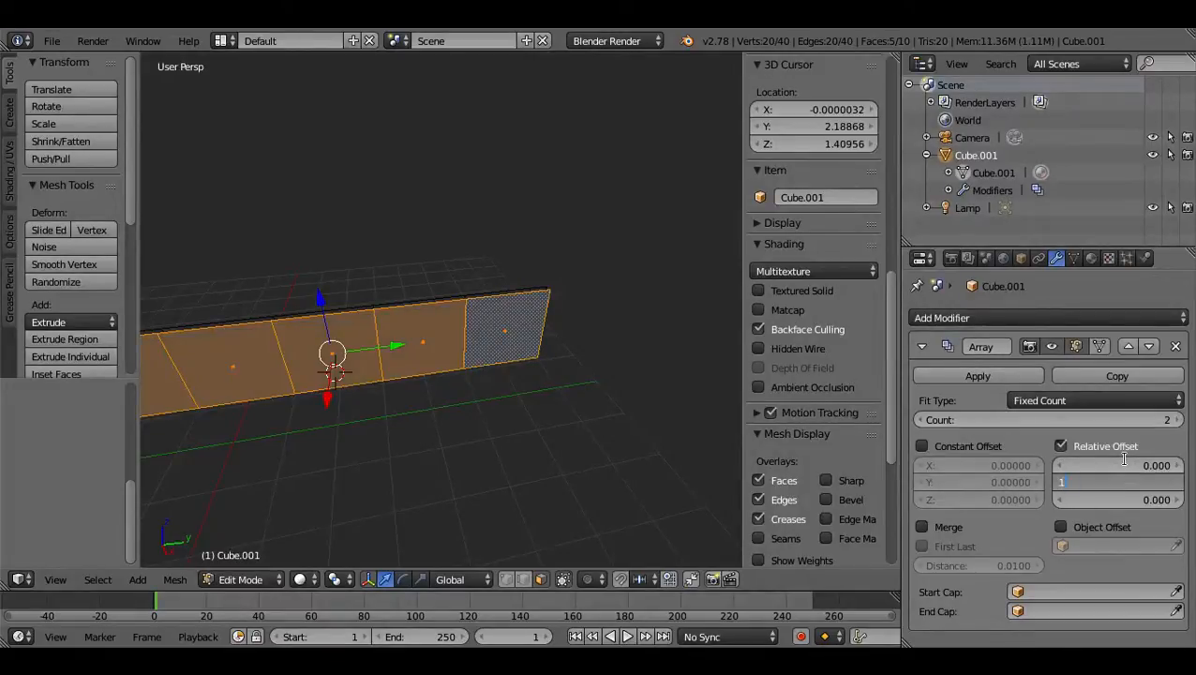
pyautogui.press('Return')
pyautogui.moveTo(534, 454); pyautogui.dragTo(630, 434, button='middle')
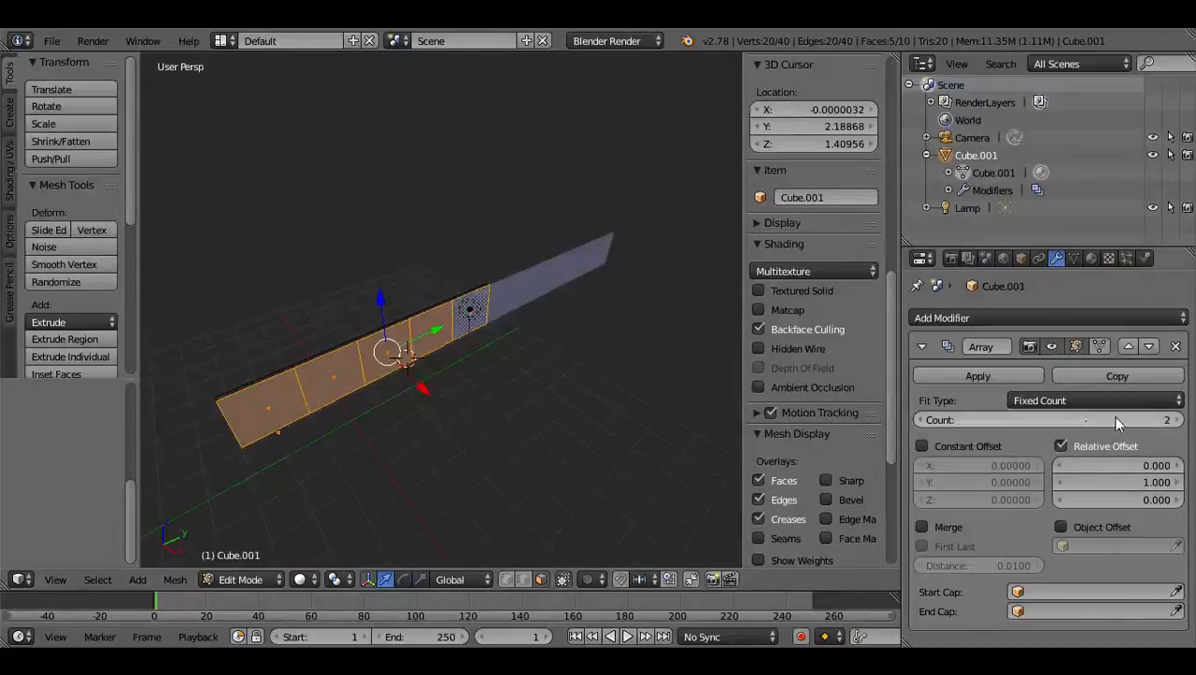
# Set the Array count to 5 and compare the repeated wall in wireframe and solid display.
pyautogui.moveTo(1106, 413); pyautogui.dragTo(1163, 413)
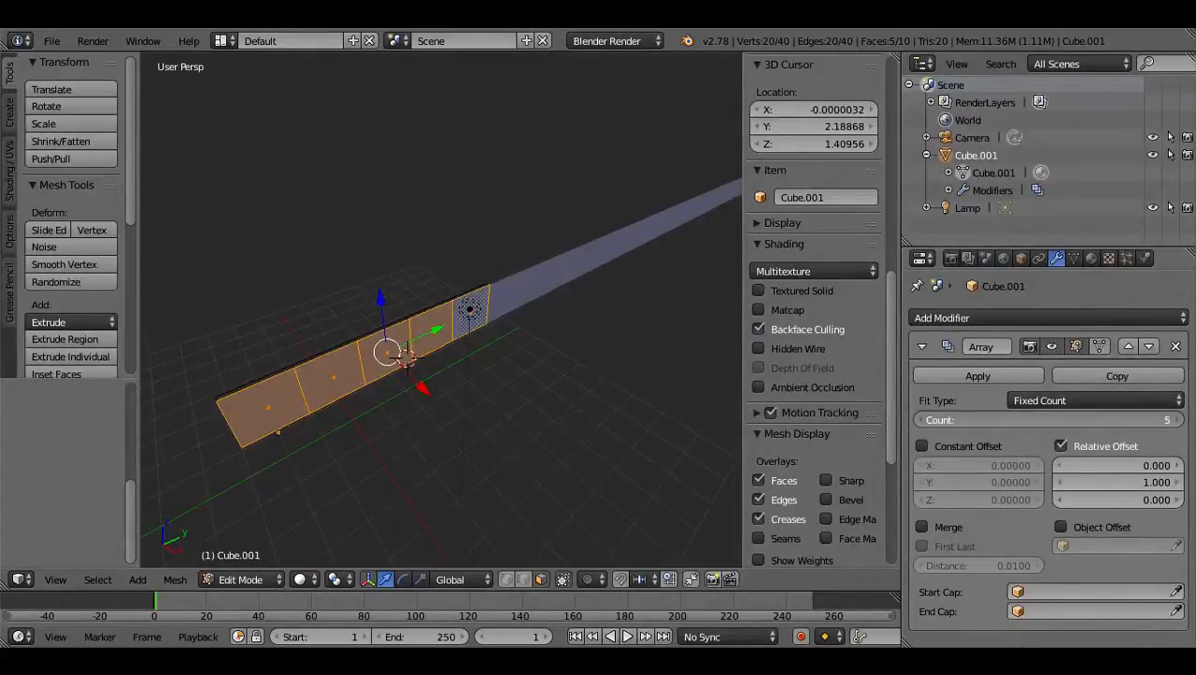
pyautogui.moveTo(561, 350); pyautogui.dragTo(586, 330, button='middle')
pyautogui.moveTo(946, 419)
pyautogui.mouseDown()
pyautogui.moveTo(956, 419)
pyautogui.moveTo(928, 419)
pyautogui.moveTo(950, 422)
pyautogui.mouseUp()
pyautogui.moveTo(450, 375); pyautogui.dragTo(479, 375, button='middle')
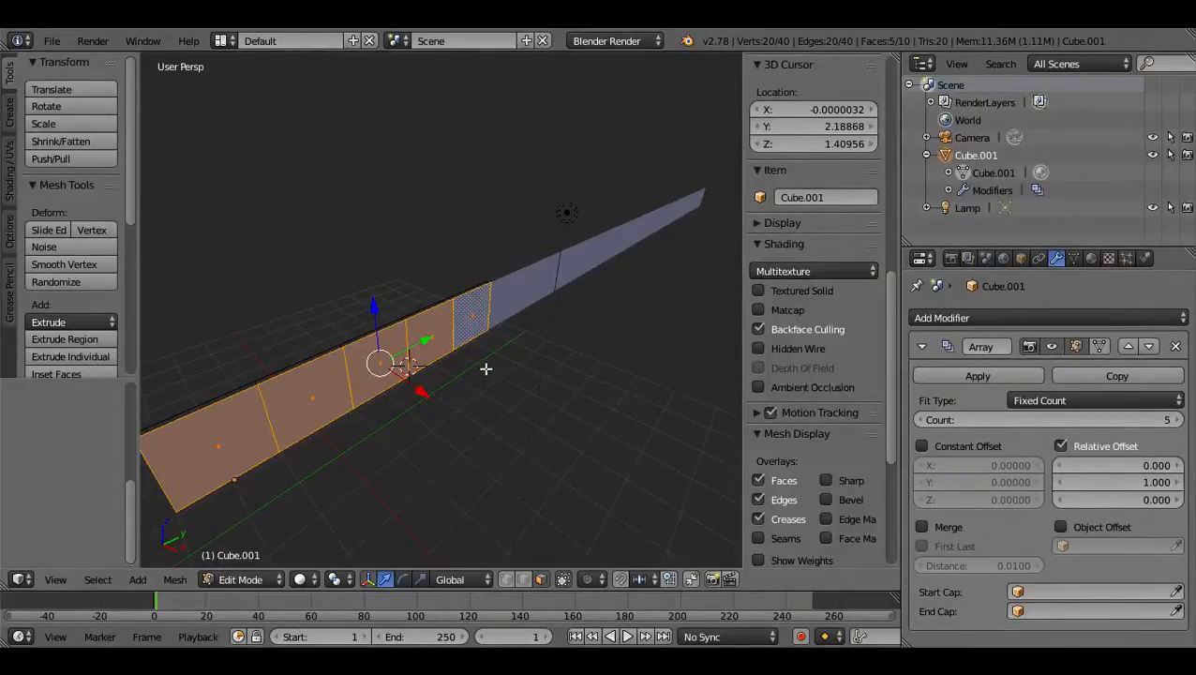
pyautogui.hotkey('alt', 'z')
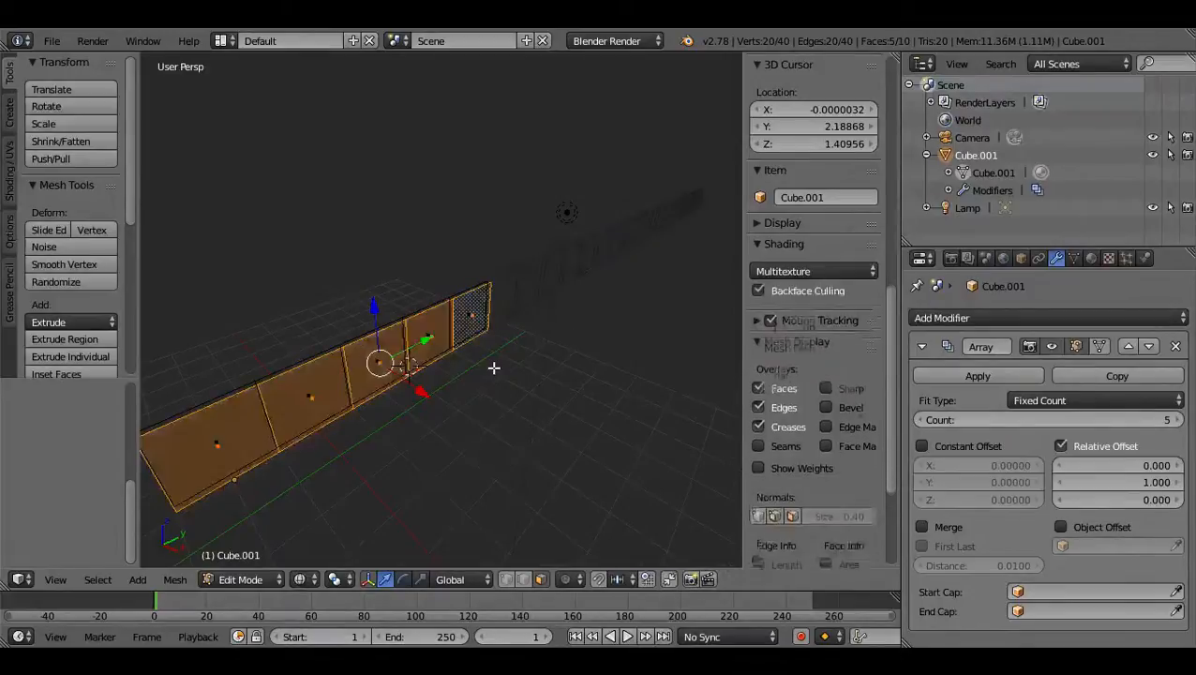
pyautogui.hotkey('alt', 'z')
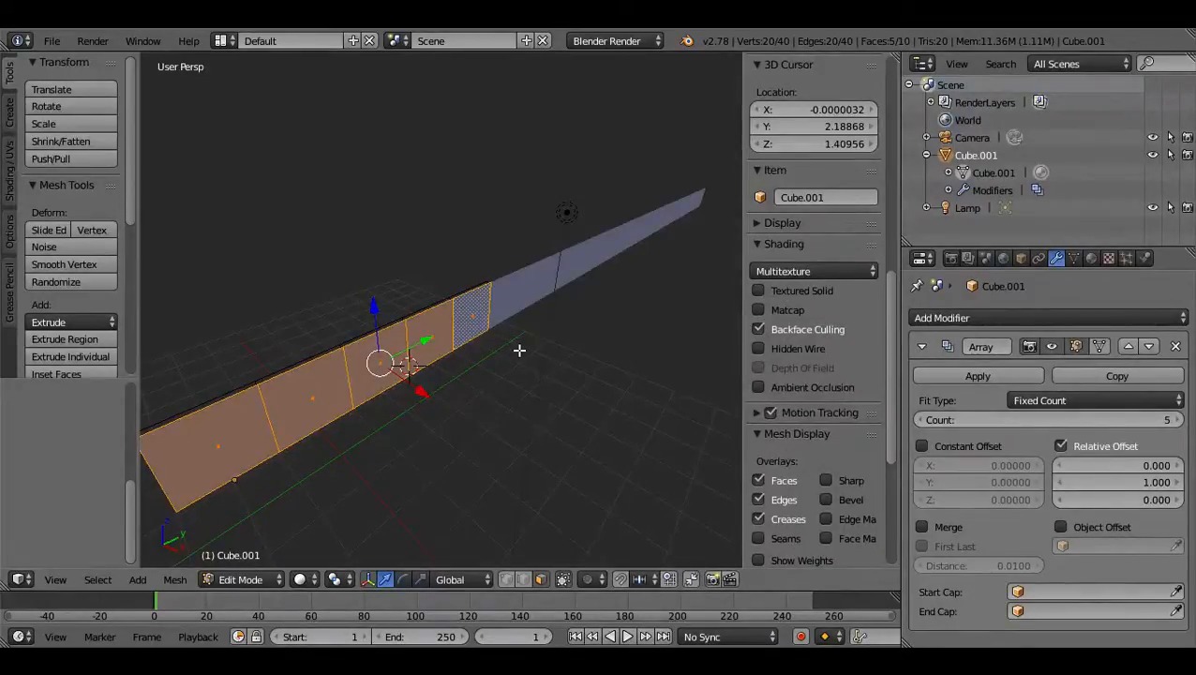
pyautogui.scroll(-2, 527, 322)
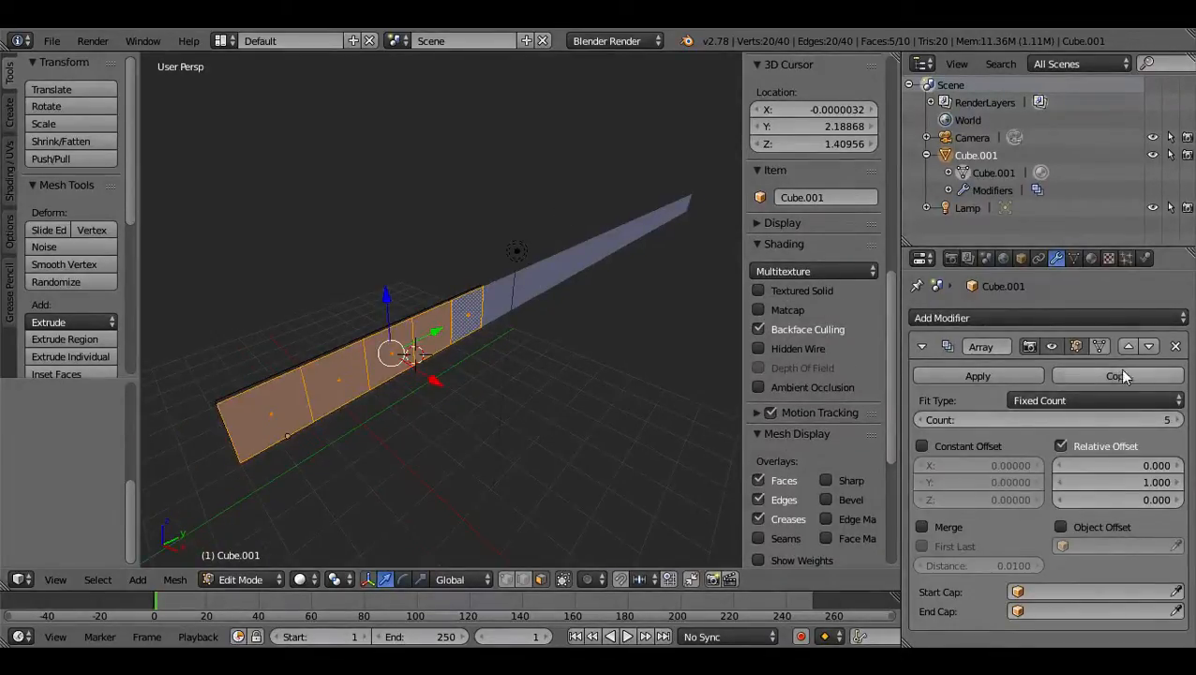
# Remove the Array modifier from the wall.
pyautogui.click(1175, 347)
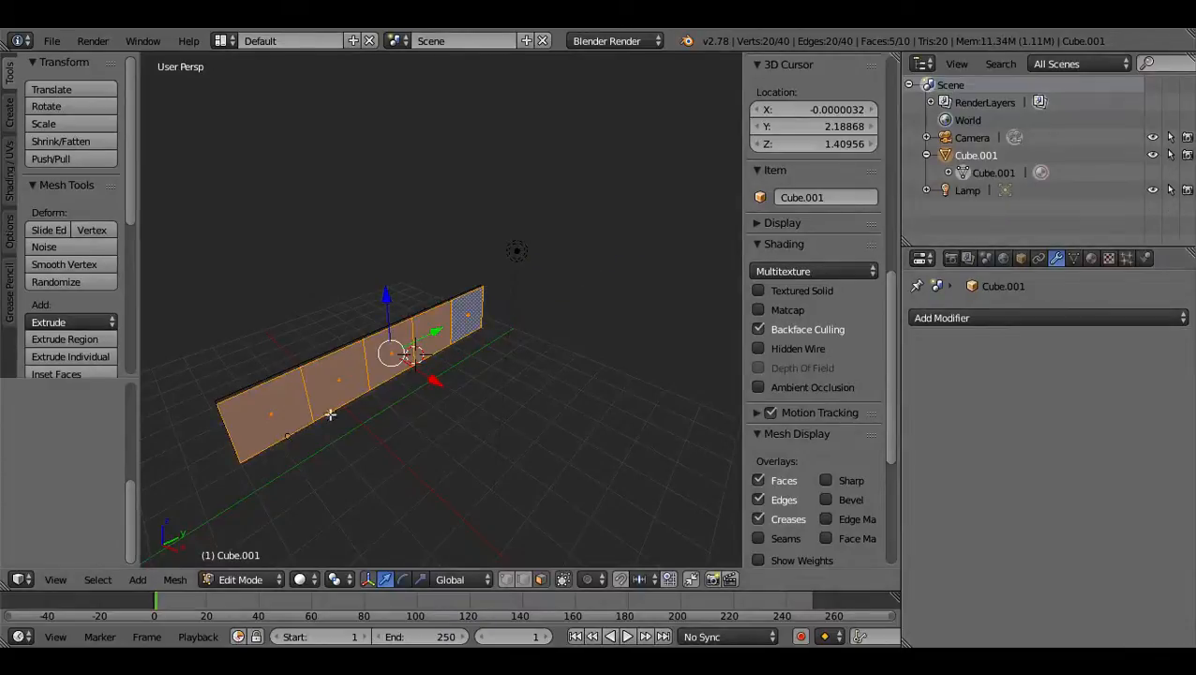
pyautogui.scroll(3, 455, 392)
pyautogui.moveTo(455, 429); pyautogui.dragTo(1007, 379, button='middle')
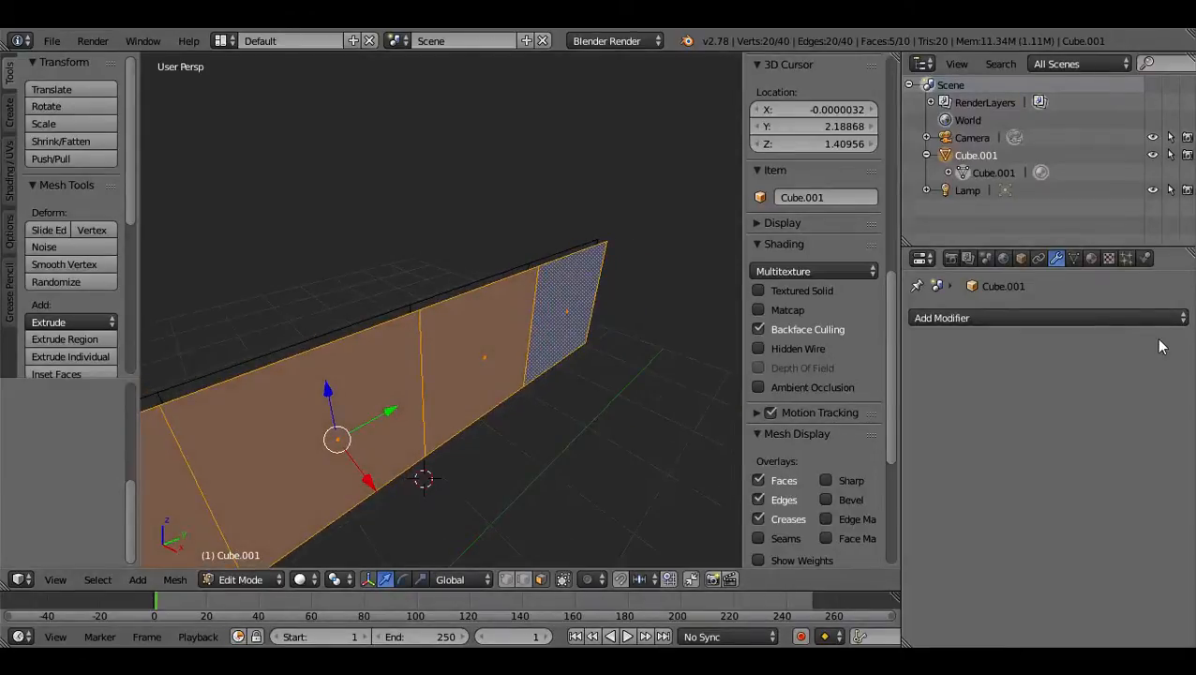
pyautogui.scroll(-4, 403, 374)
pyautogui.scroll(4, 408, 380)
pyautogui.keyDown('shift'); pyautogui.moveTo(394, 397); pyautogui.dragTo(460, 339, button='middle'); pyautogui.keyUp('shift')
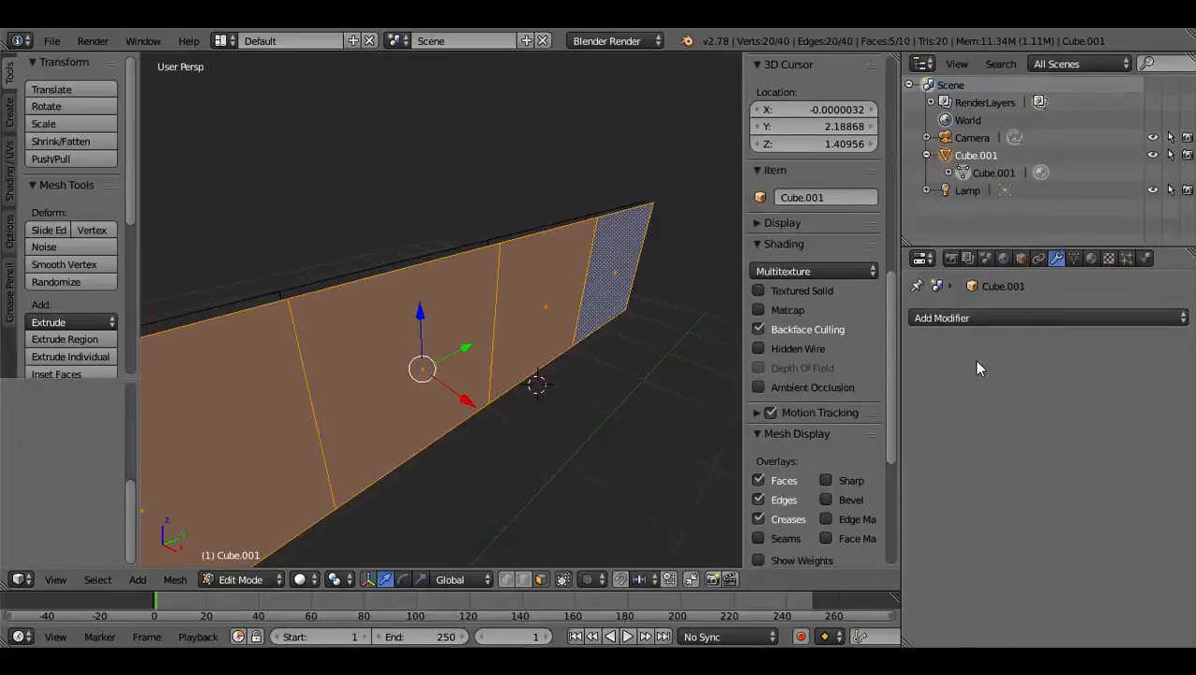
pyautogui.scroll(-4, 526, 454)
pyautogui.scroll(4, 441, 439)
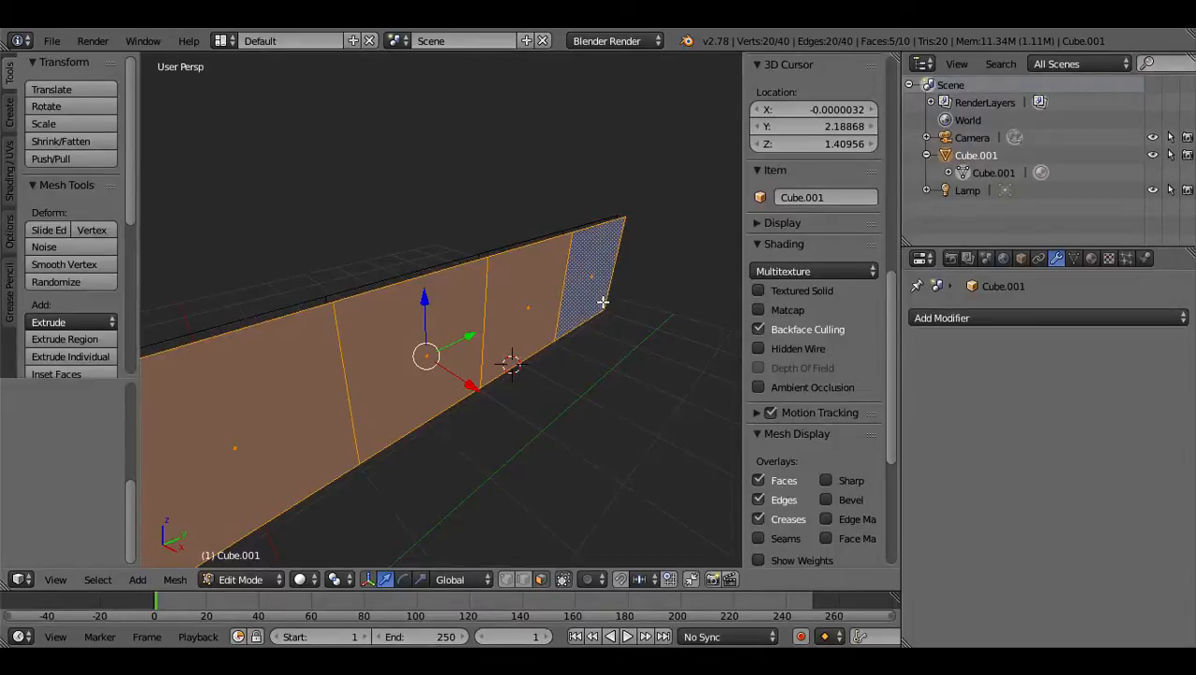
# Select all ten faces on both long sides of the wall.
pyautogui.press('a')
pyautogui.moveTo(501, 307); pyautogui.dragTo(685, 294, button='middle')
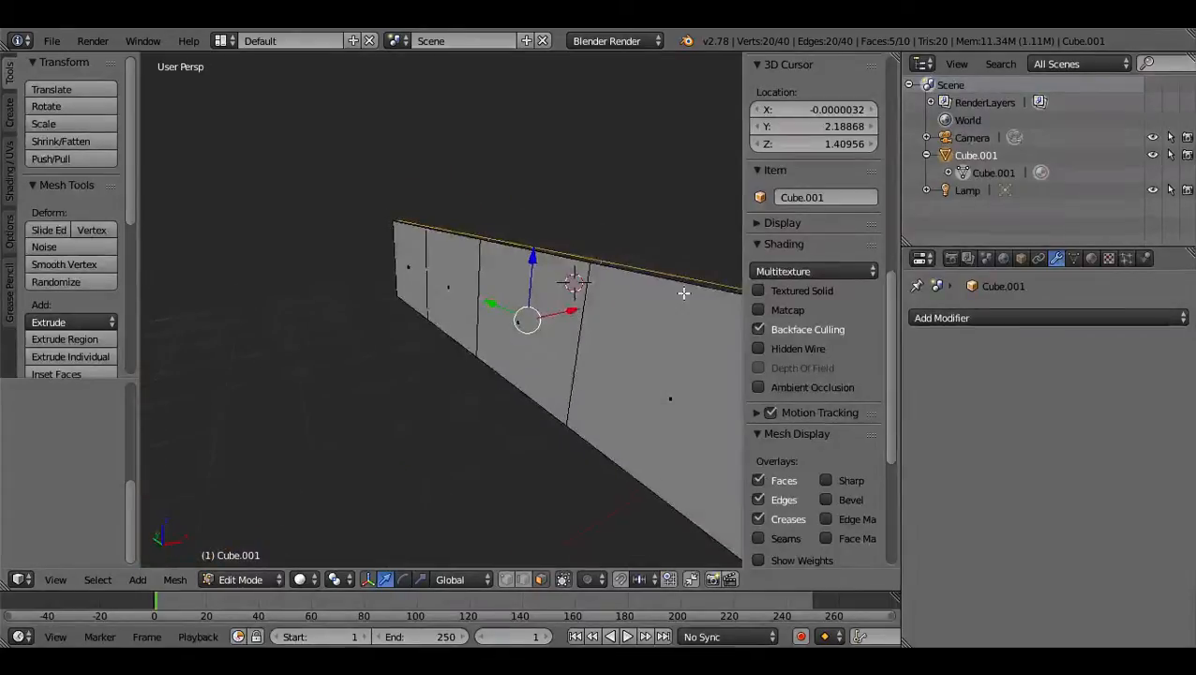
pyautogui.moveTo(371, 348); pyautogui.dragTo(290, 353, button='middle')
pyautogui.press('a')
pyautogui.press('a')
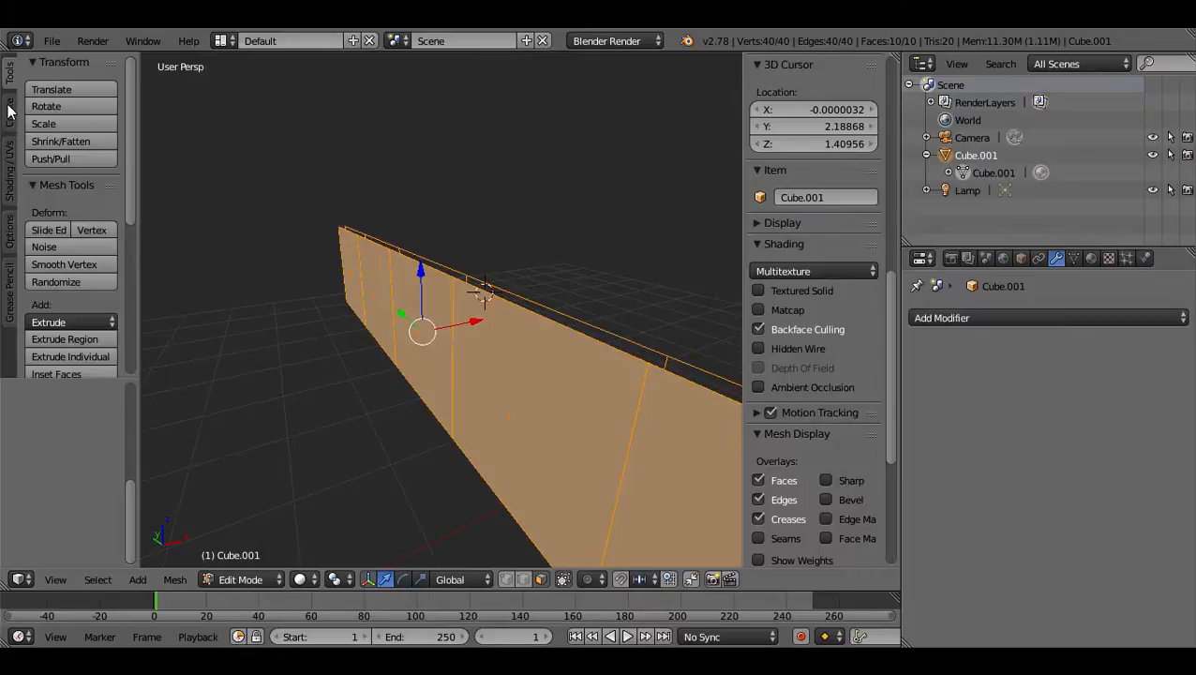
# Merge the overlapping vertices of the selected wall faces with Remove Doubles.
pyautogui.click(9, 164)
pyautogui.click(9, 234)
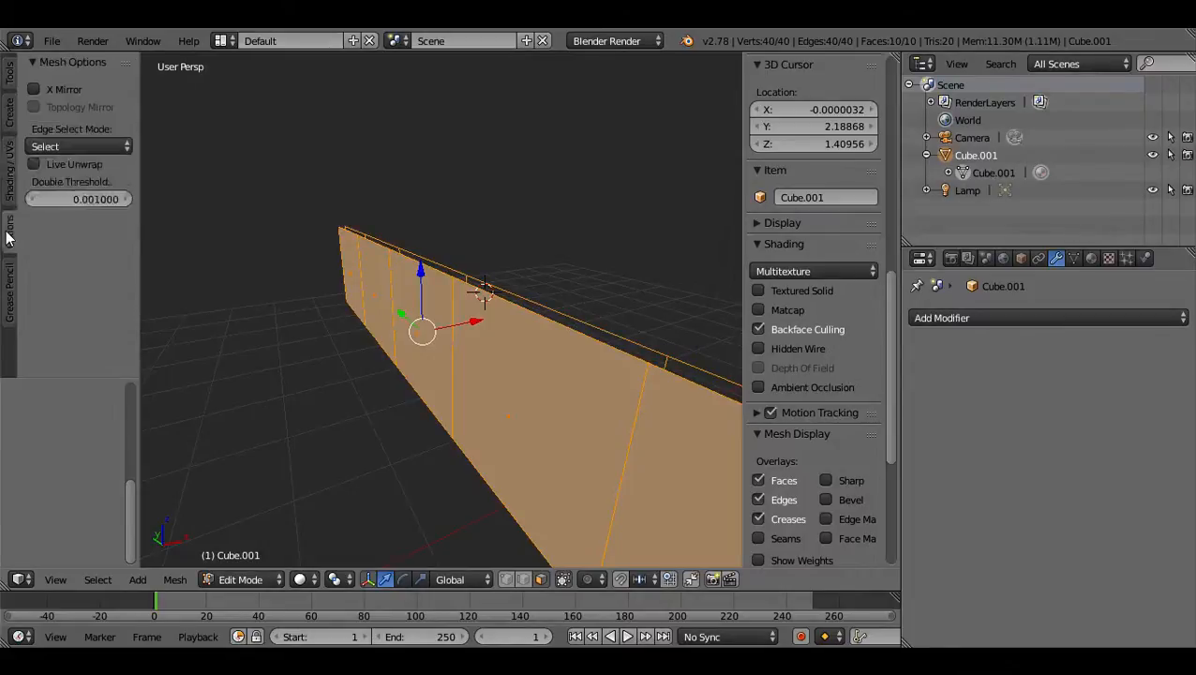
pyautogui.click(9, 184)
pyautogui.click(9, 120)
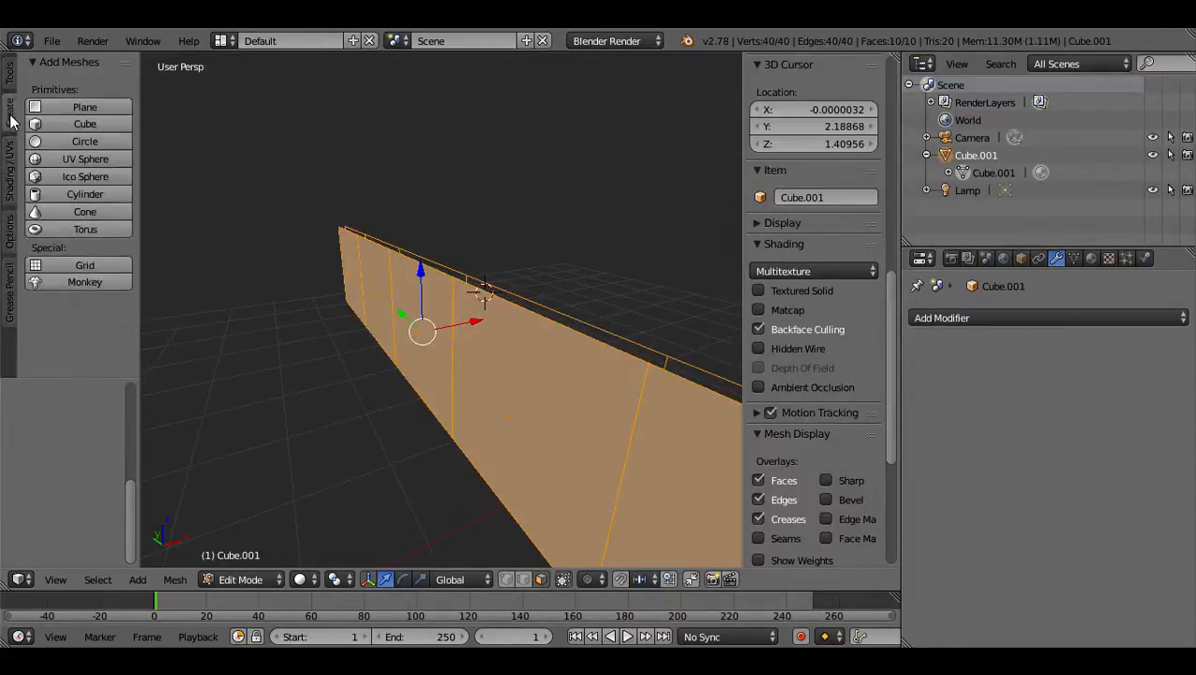
pyautogui.click(6, 79)
pyautogui.scroll(-6, 106, 293)
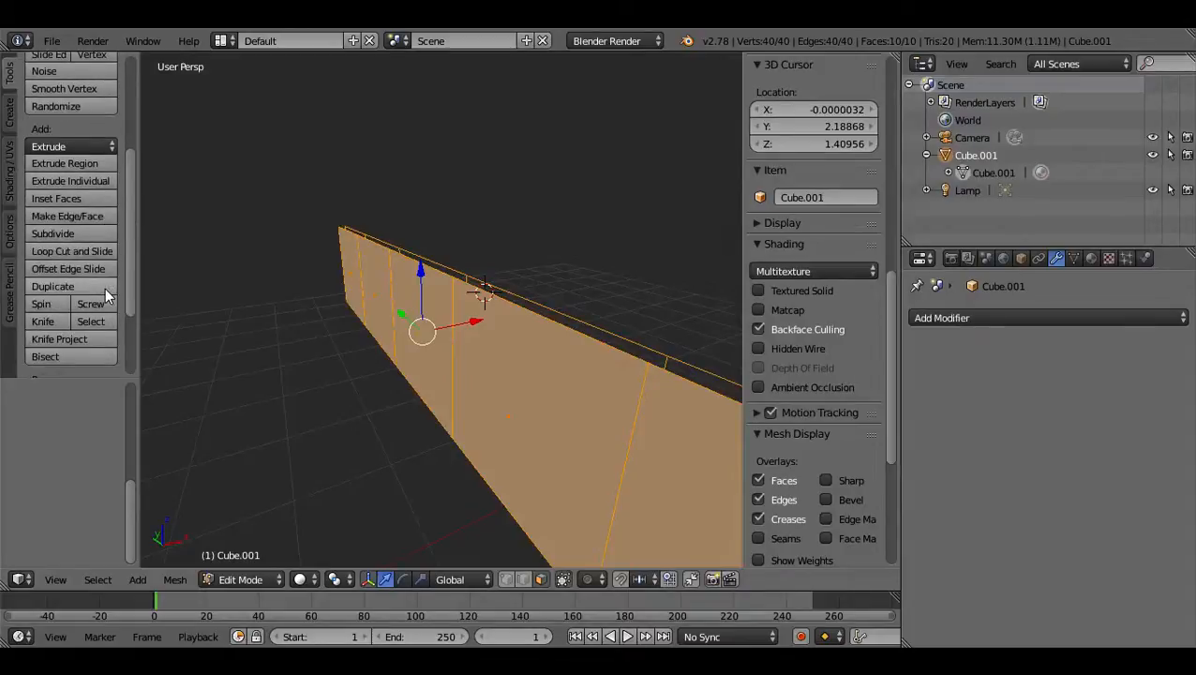
pyautogui.scroll(-1, 106, 295)
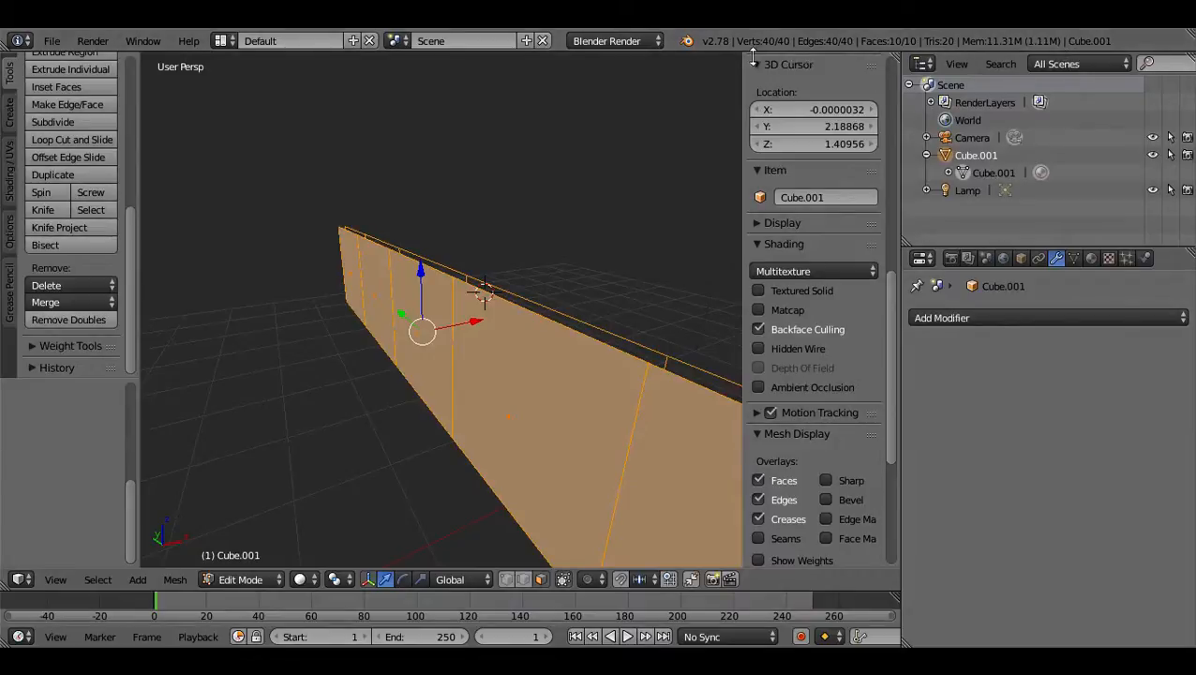
pyautogui.click(90, 319)
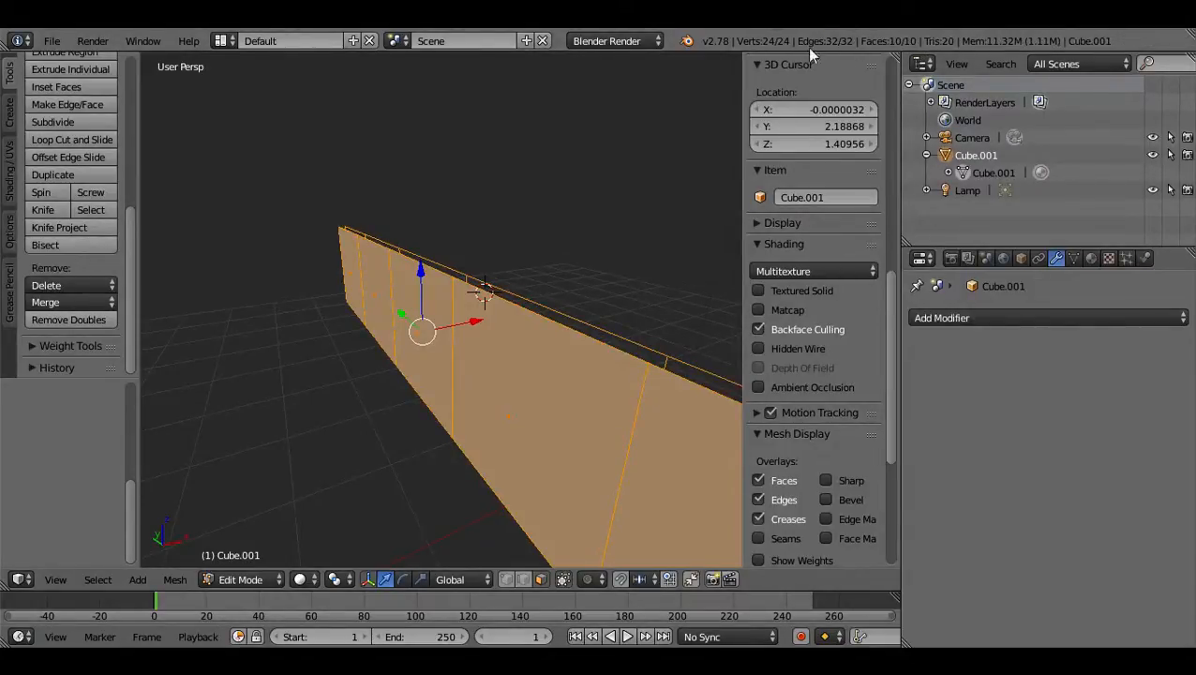
pyautogui.moveTo(421, 337); pyautogui.dragTo(476, 371, button='middle')
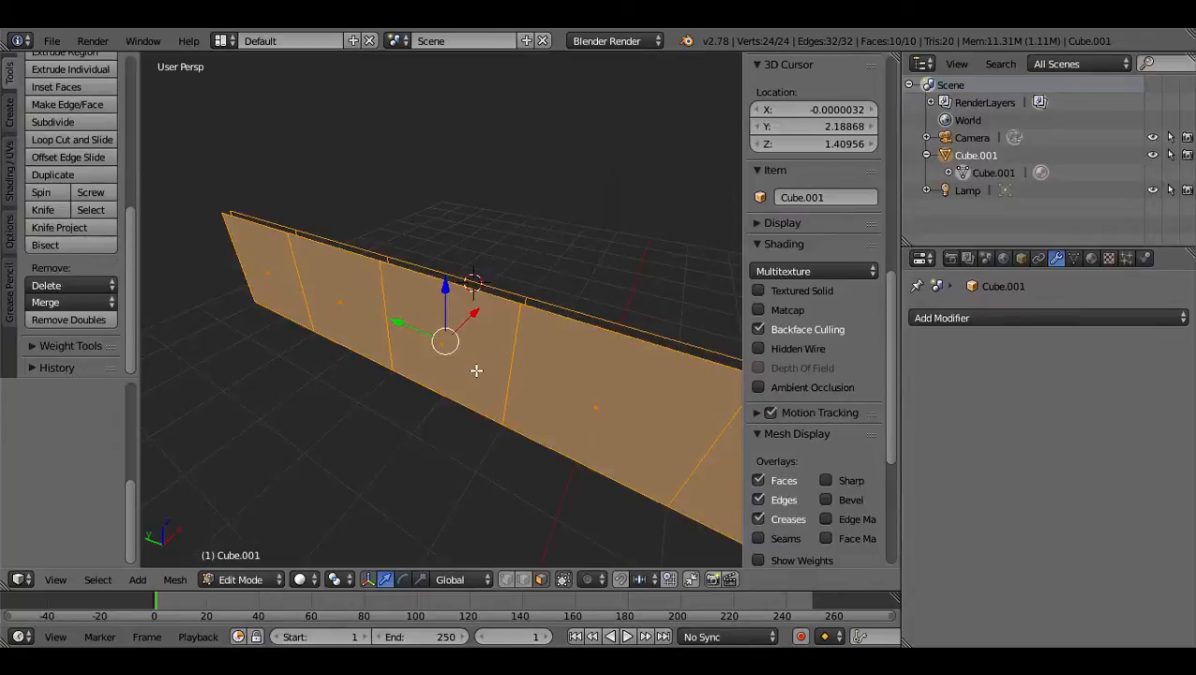
# Try raising the end face of one long side along the Z axis and cancel the move.
pyautogui.moveTo(325, 356); pyautogui.dragTo(427, 387, button='middle')
pyautogui.click(329, 375)
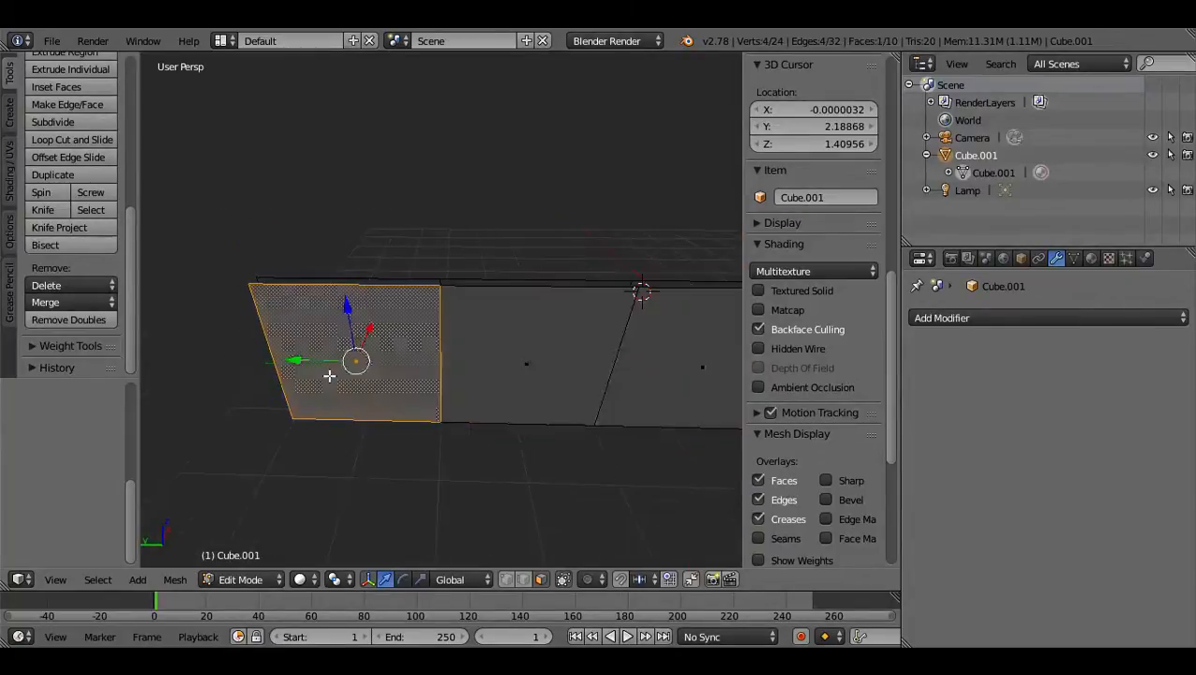
pyautogui.press('g')
pyautogui.press('z')
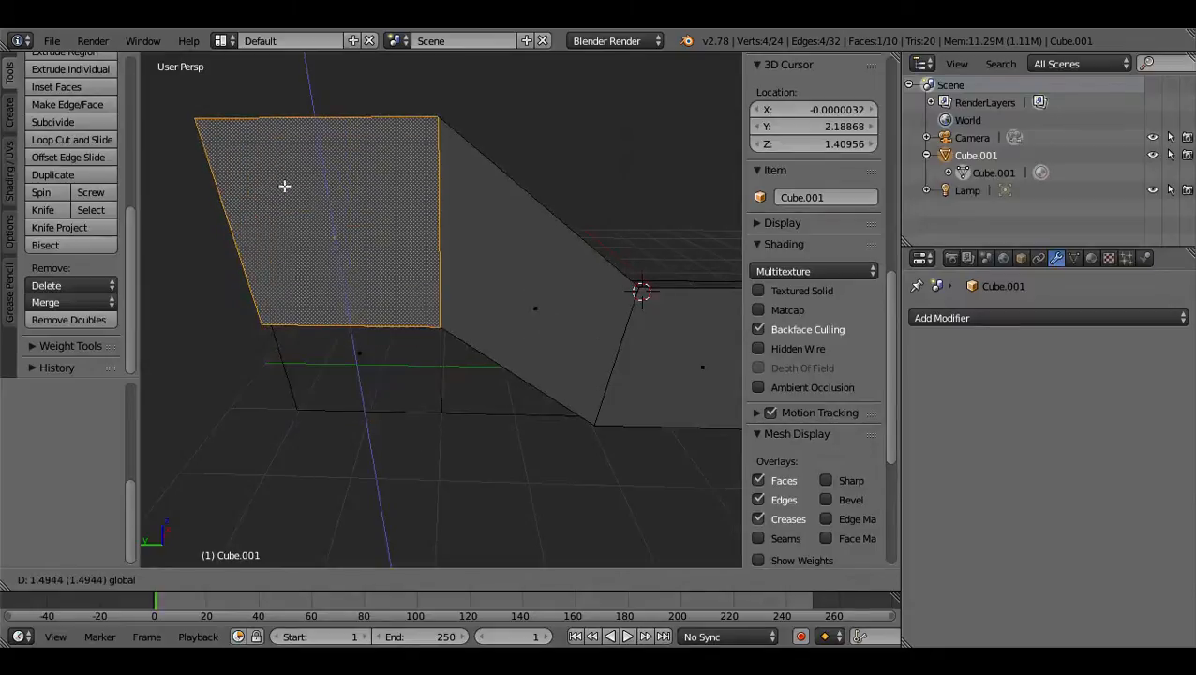
pyautogui.rightClick(266, 281)
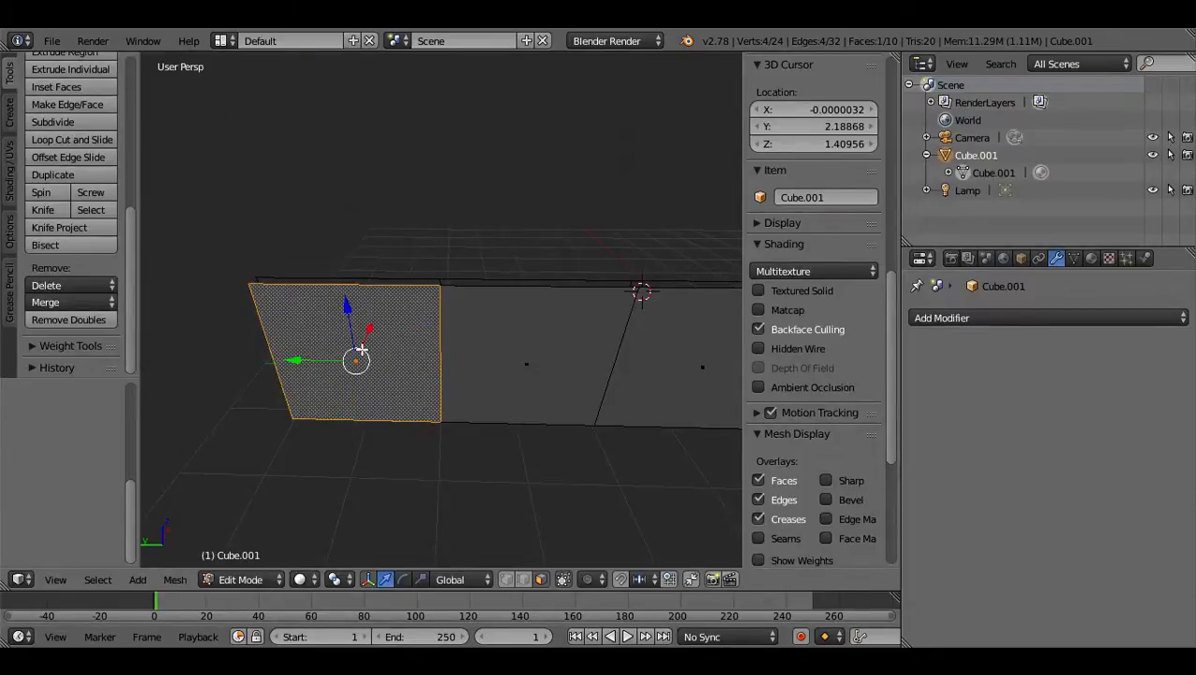
# Select the matching end face on the opposite long side and undo the last change.
pyautogui.moveTo(337, 303); pyautogui.dragTo(652, 286, button='middle')
pyautogui.rightClick(471, 477)
pyautogui.moveTo(523, 461); pyautogui.dragTo(544, 413)
pyautogui.hotkey('ctrl', 'z')
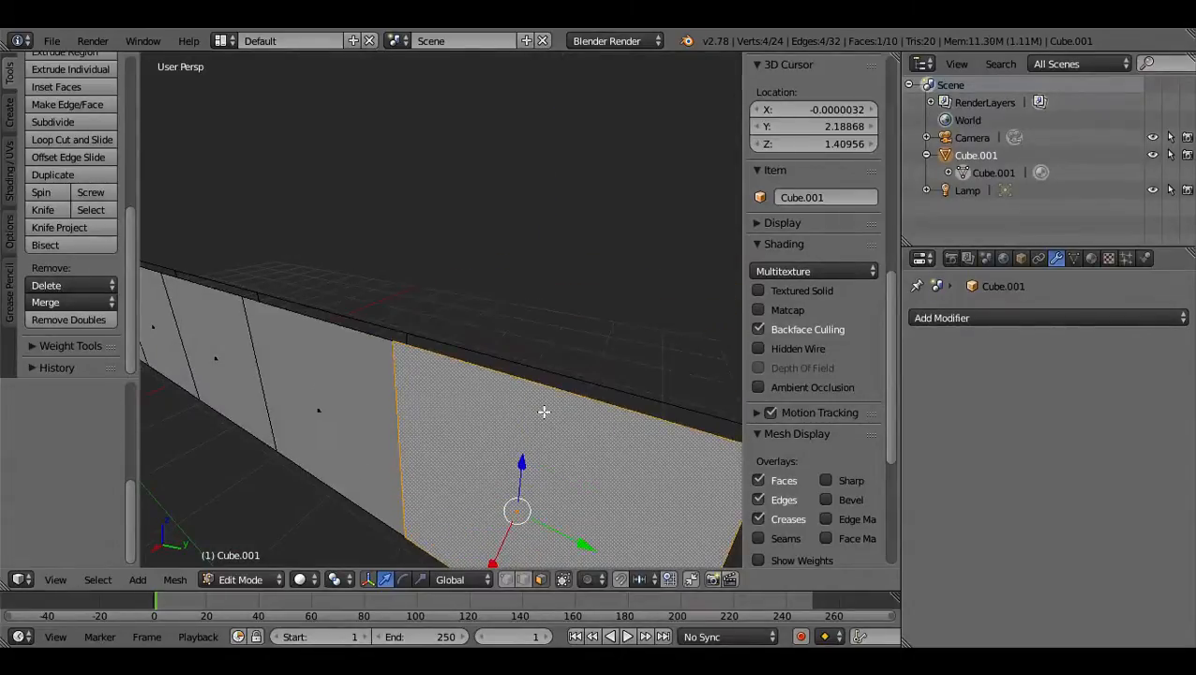
# Examine the two rows of joined wall planes from several angles and look over the available modifiers.
pyautogui.moveTo(394, 415); pyautogui.dragTo(527, 394, button='middle')
pyautogui.scroll(-3, 527, 392)
pyautogui.moveTo(460, 456); pyautogui.dragTo(386, 461, button='middle')
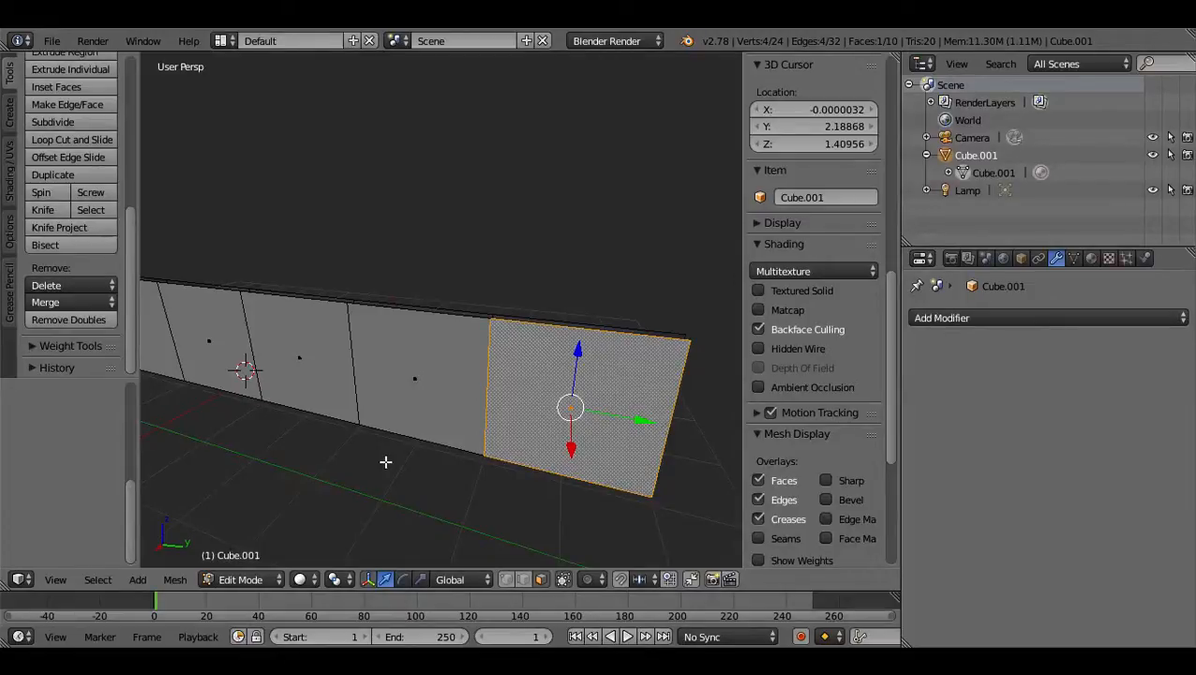
pyautogui.moveTo(425, 430); pyautogui.dragTo(515, 447, button='middle')
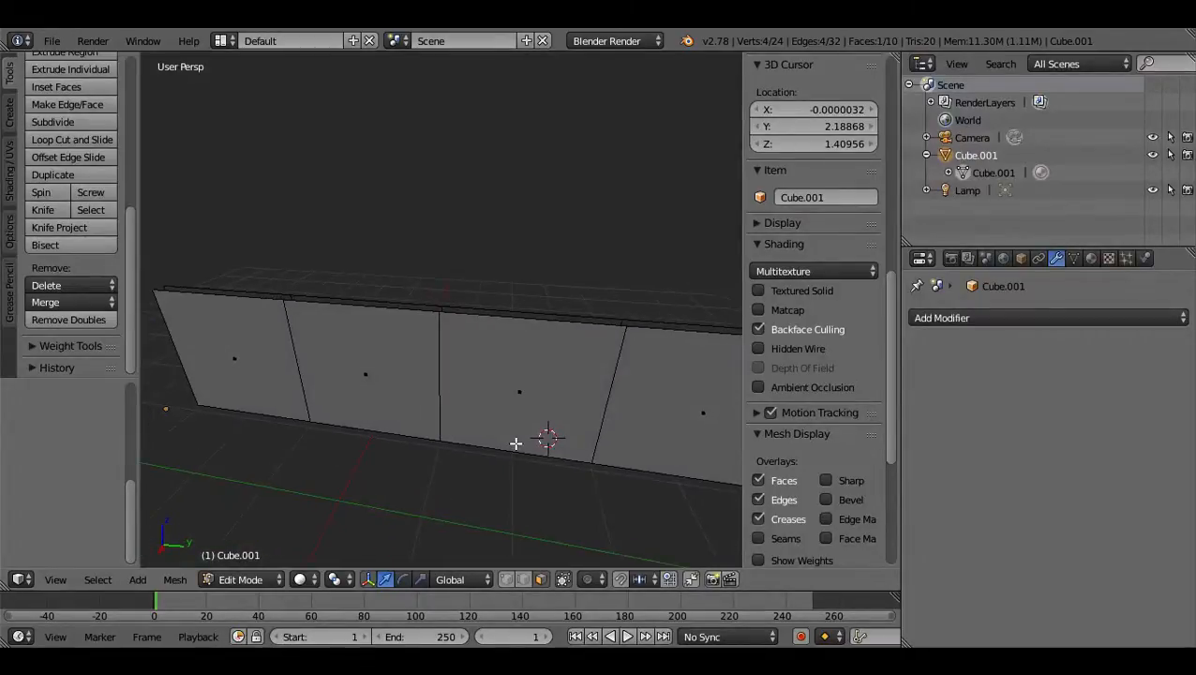
pyautogui.moveTo(515, 442); pyautogui.dragTo(467, 435, button='middle')
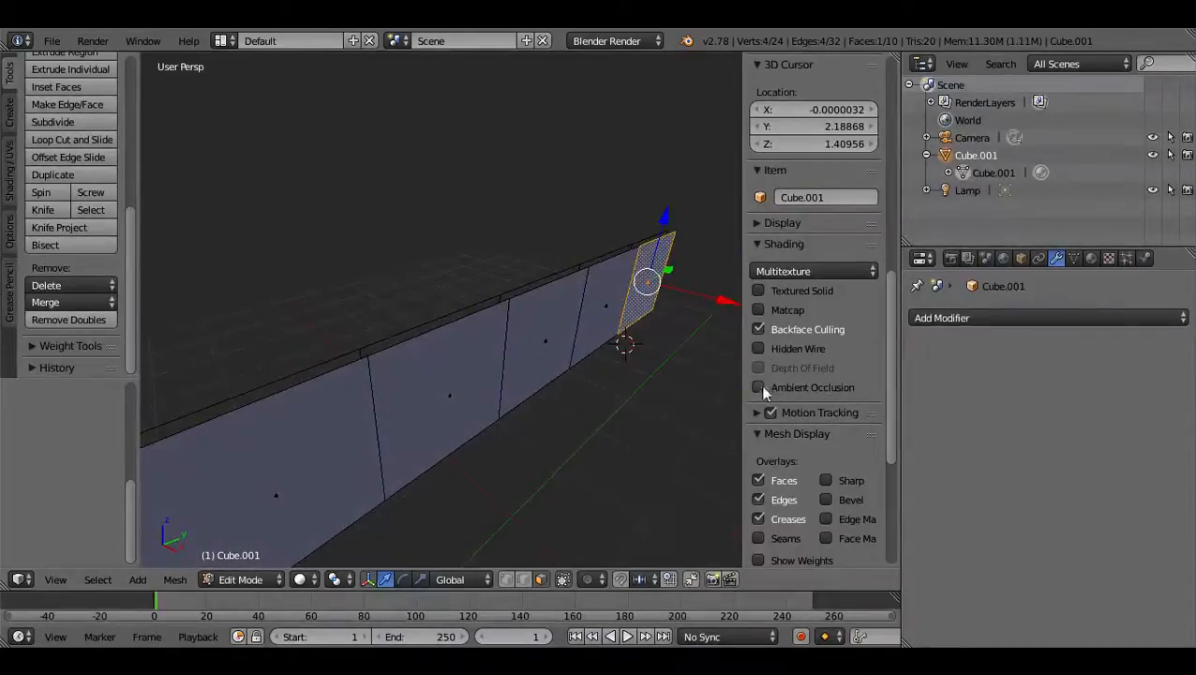
pyautogui.click(976, 320)
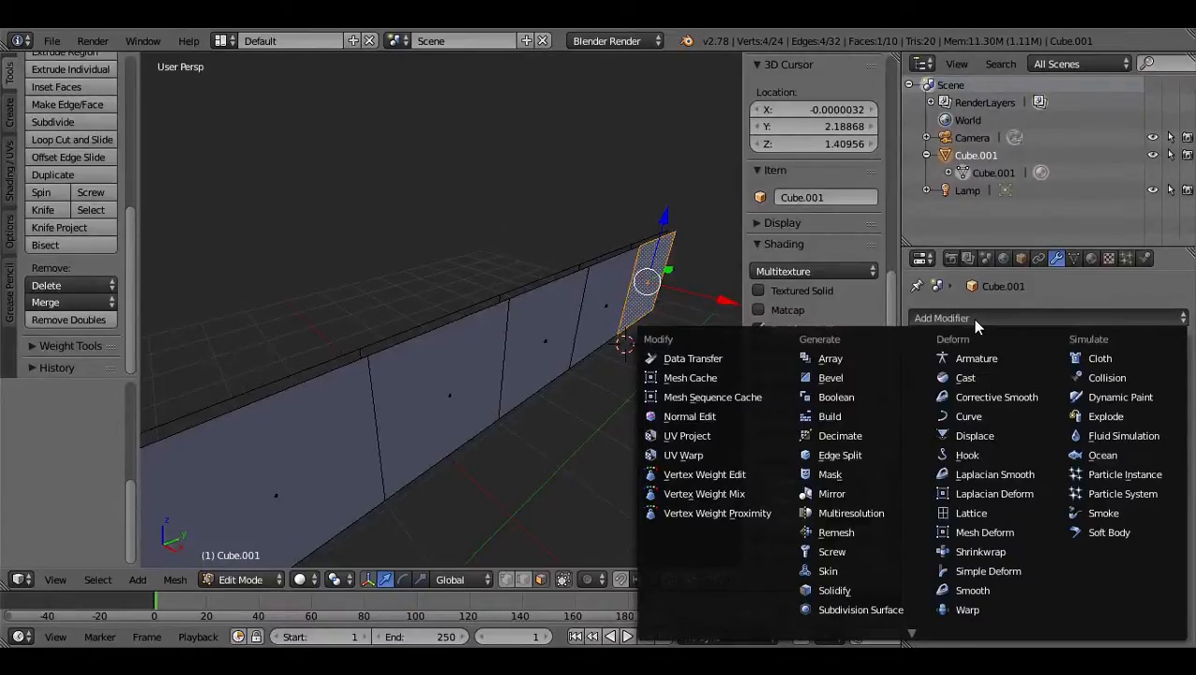
pyautogui.click(978, 324)
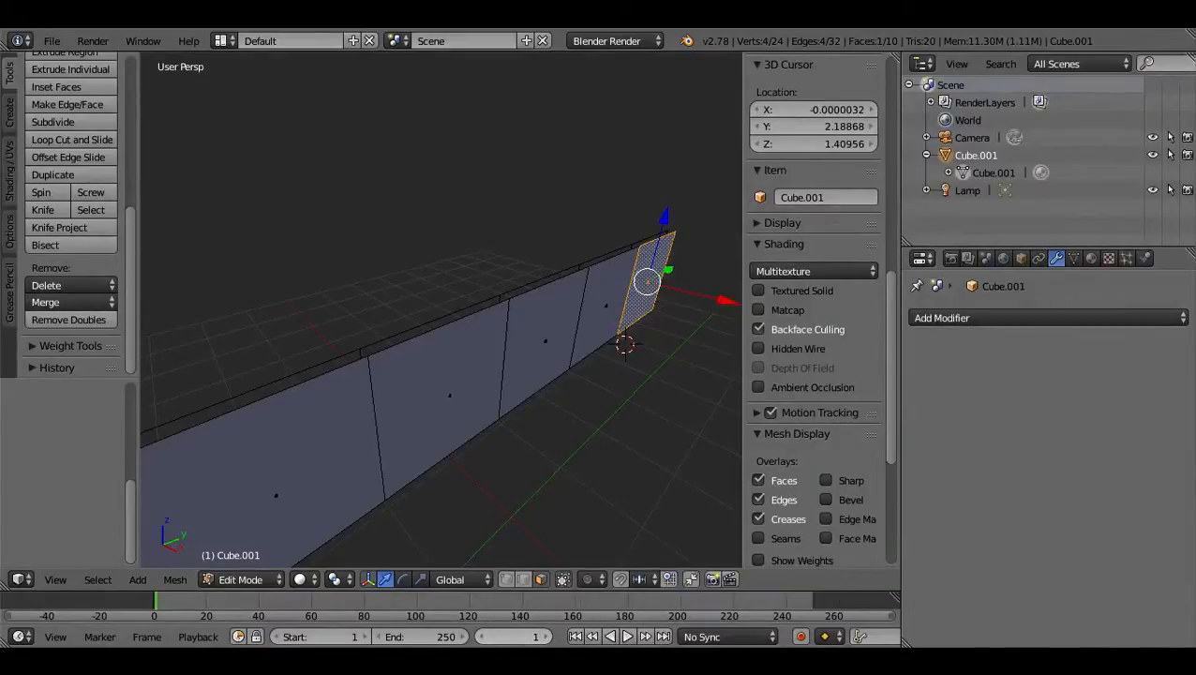
pyautogui.scroll(-3, 588, 419)
pyautogui.scroll(3, 573, 421)
pyautogui.moveTo(569, 422); pyautogui.dragTo(563, 381, button='middle')
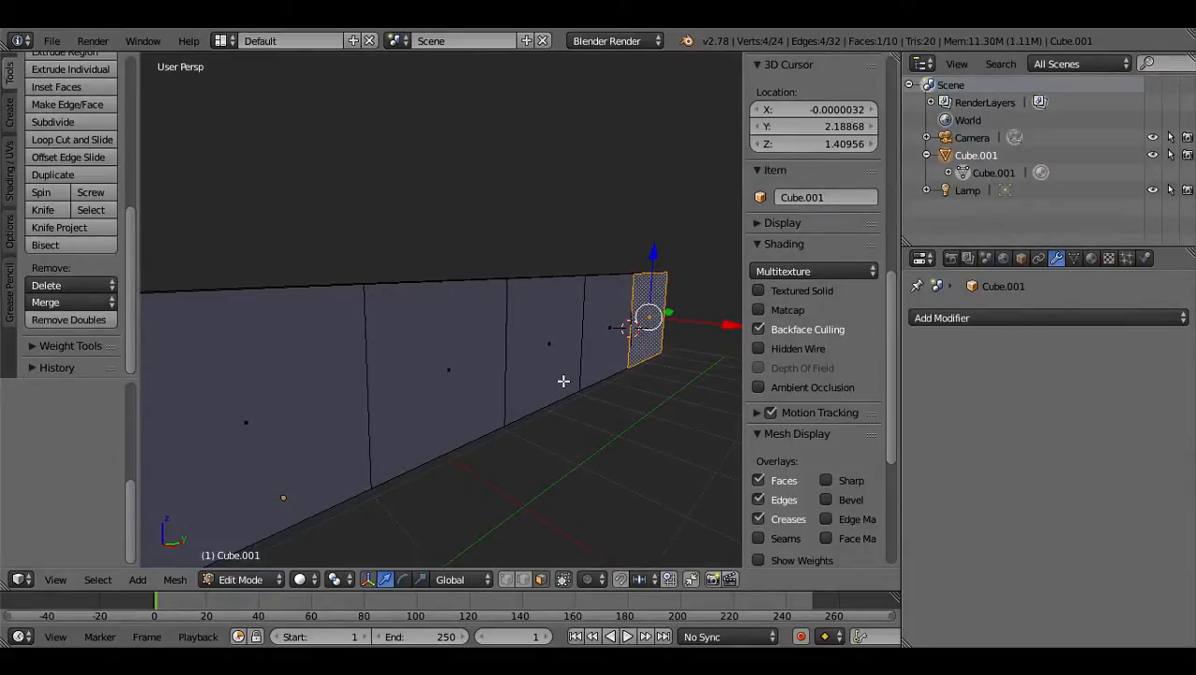
# Examine both sides of the joined wall planes with backface culling on, and review the shading and mesh display options.
pyautogui.moveTo(563, 381); pyautogui.dragTo(526, 419, button='middle')
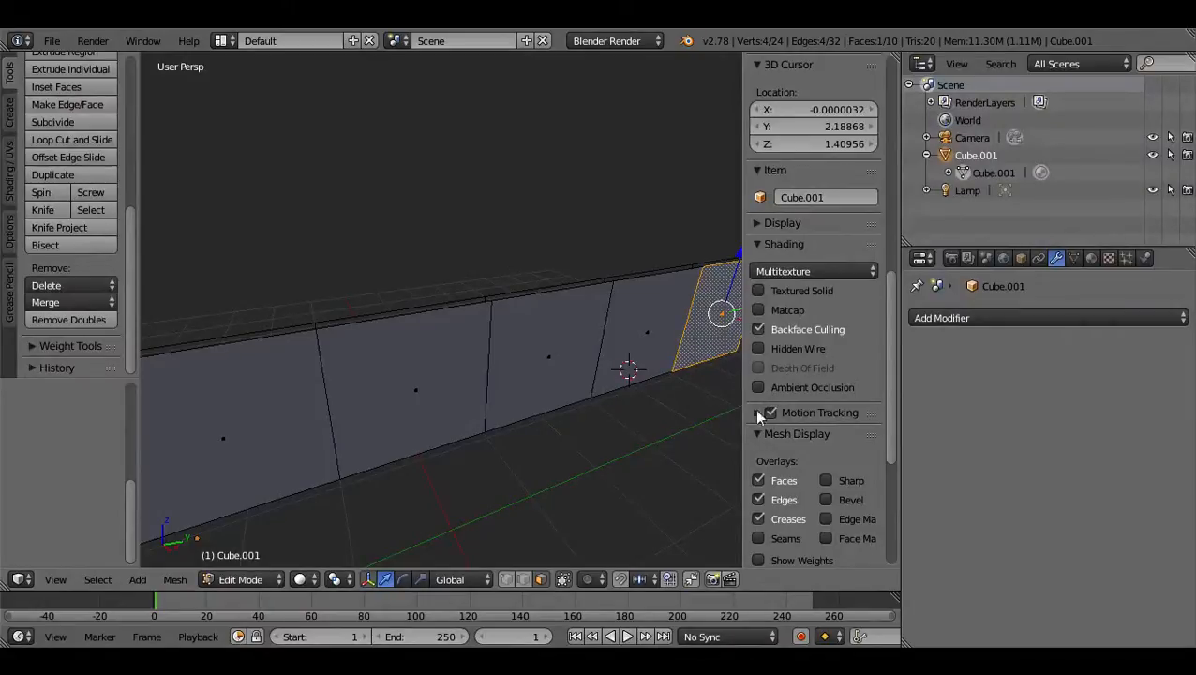
pyautogui.scroll(1, 799, 370)
pyautogui.scroll(2, 799, 370)
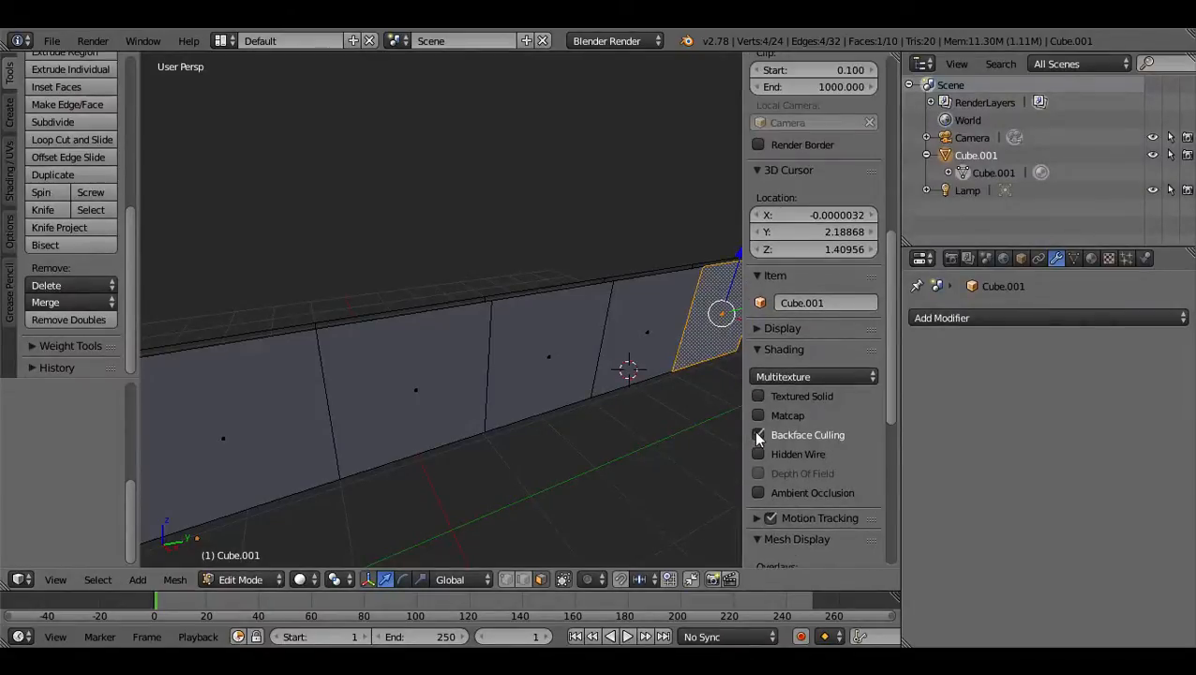
pyautogui.click(760, 435)
pyautogui.moveTo(357, 406); pyautogui.dragTo(384, 413, button='middle')
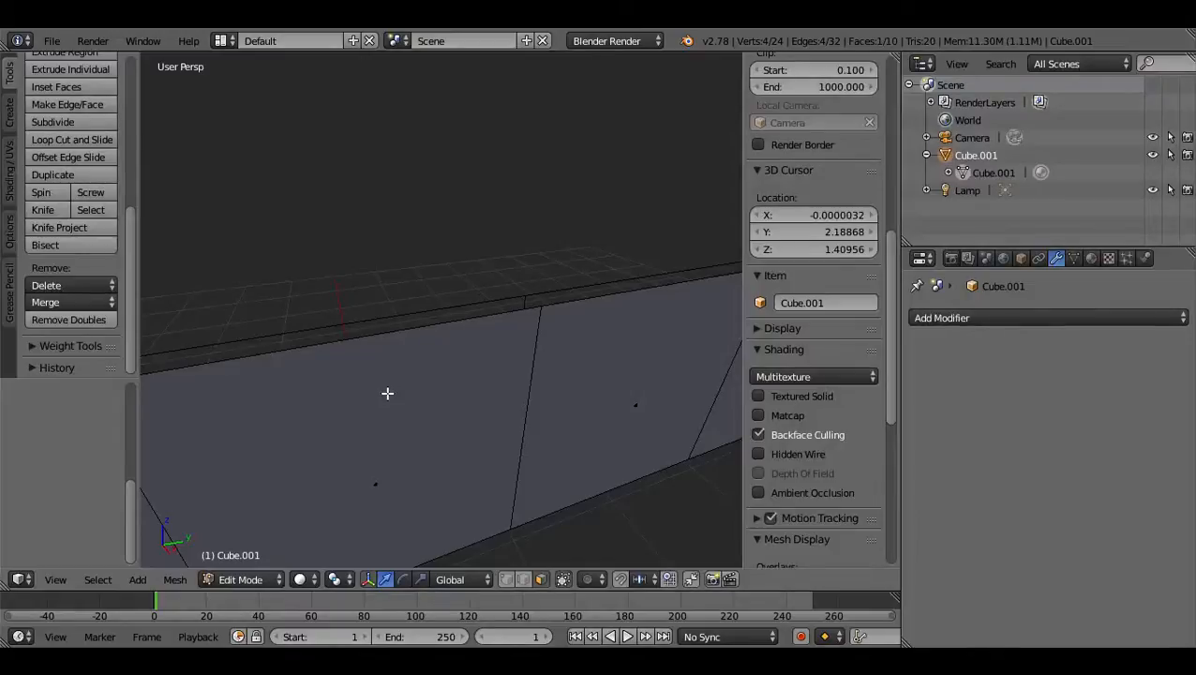
pyautogui.moveTo(409, 403); pyautogui.dragTo(534, 445, button='middle')
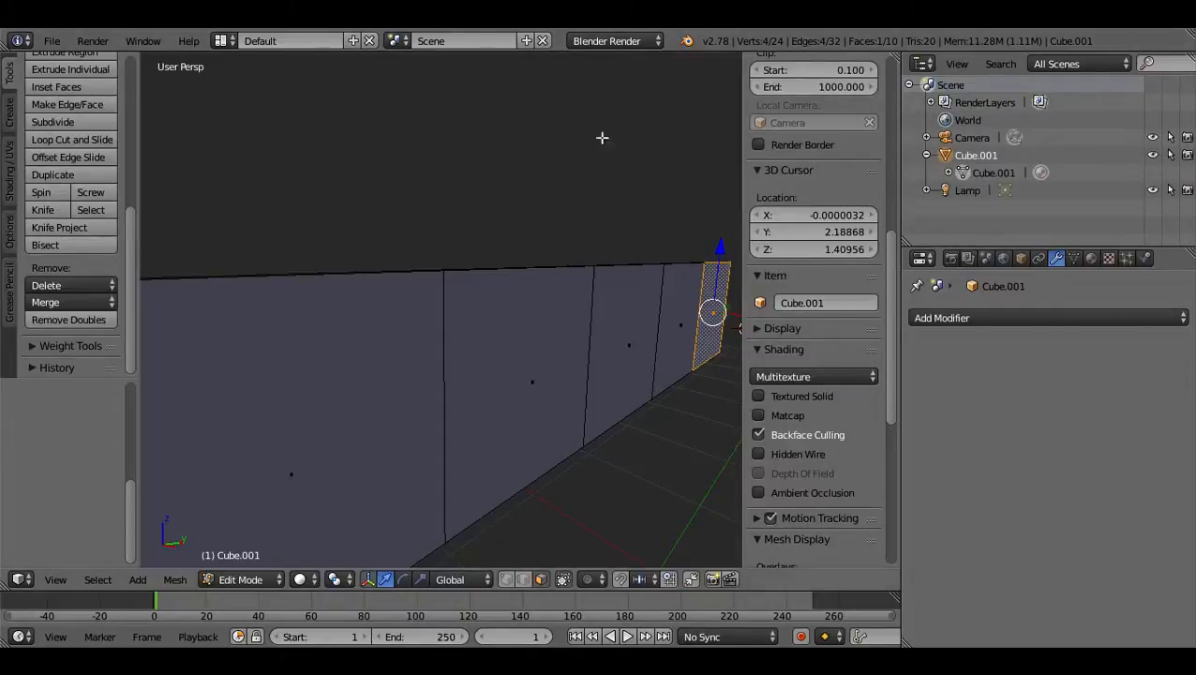
pyautogui.moveTo(608, 387); pyautogui.dragTo(475, 448, button='middle')
pyautogui.moveTo(344, 430); pyautogui.dragTo(382, 422, button='middle')
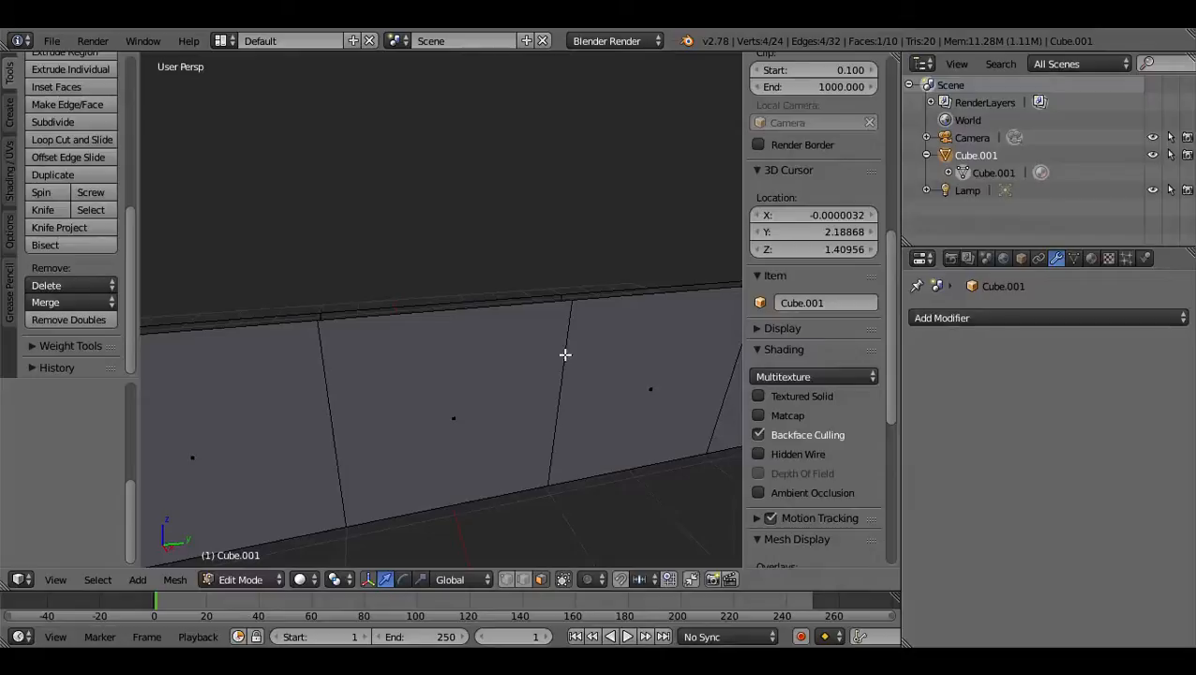
pyautogui.scroll(-6, 803, 453)
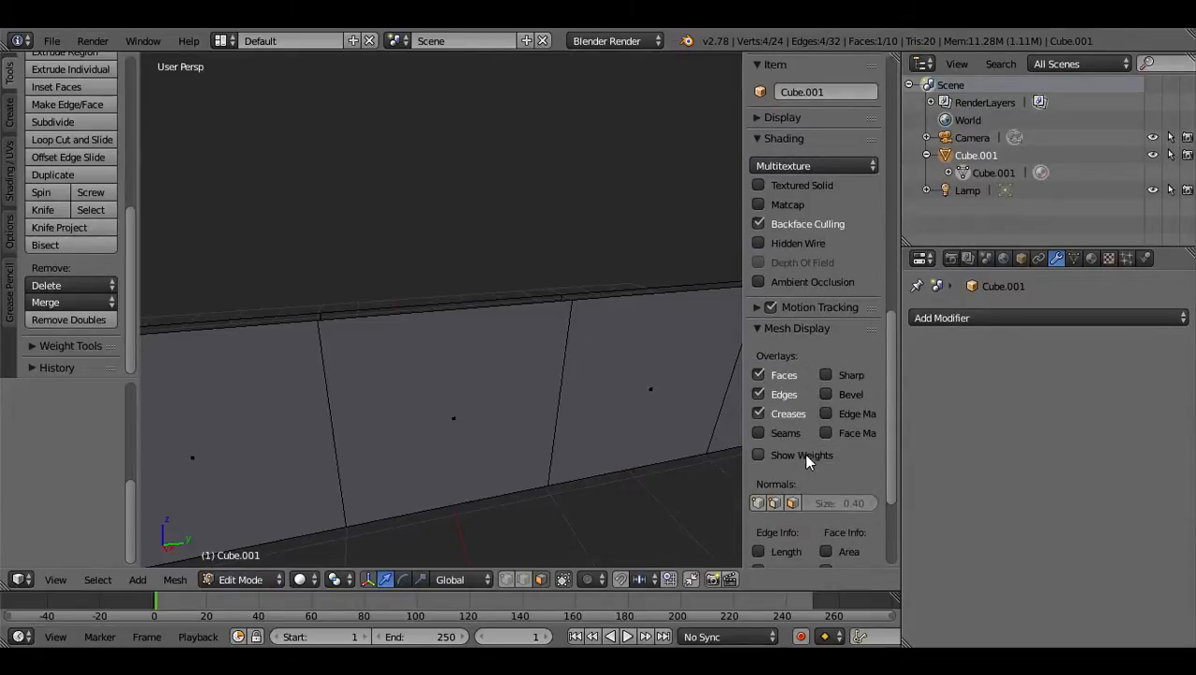